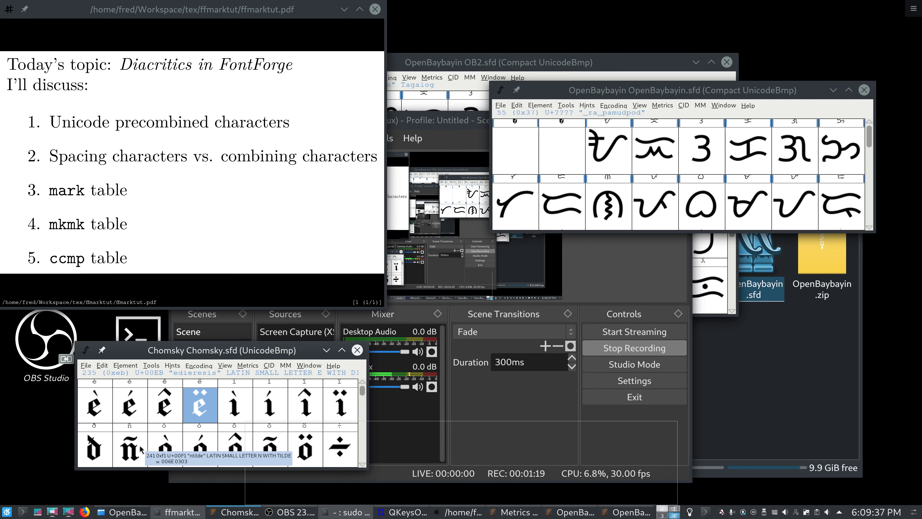
# Step: Inspect the ntilde glyph in the Chomsky font, rebuild it from its n and tildecomb components, and check the outline again
pyautogui.doubleClick(141, 450)
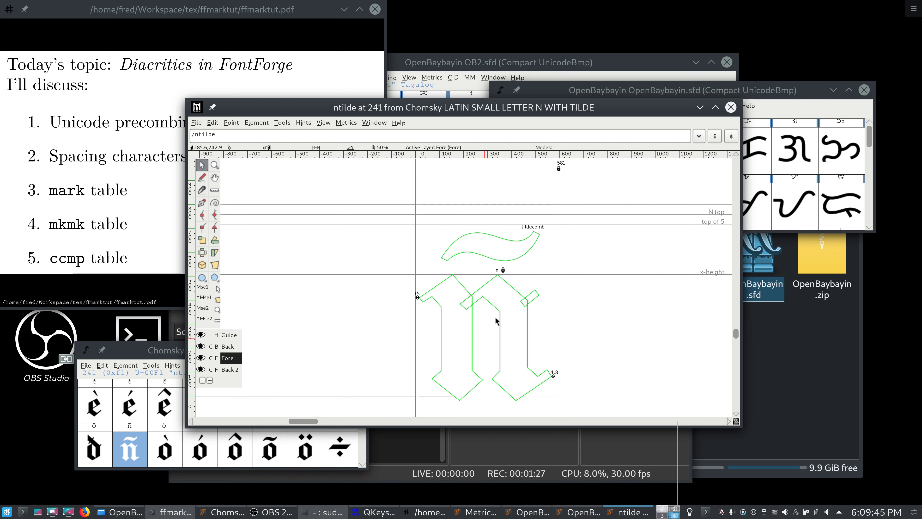
pyautogui.click(730, 107)
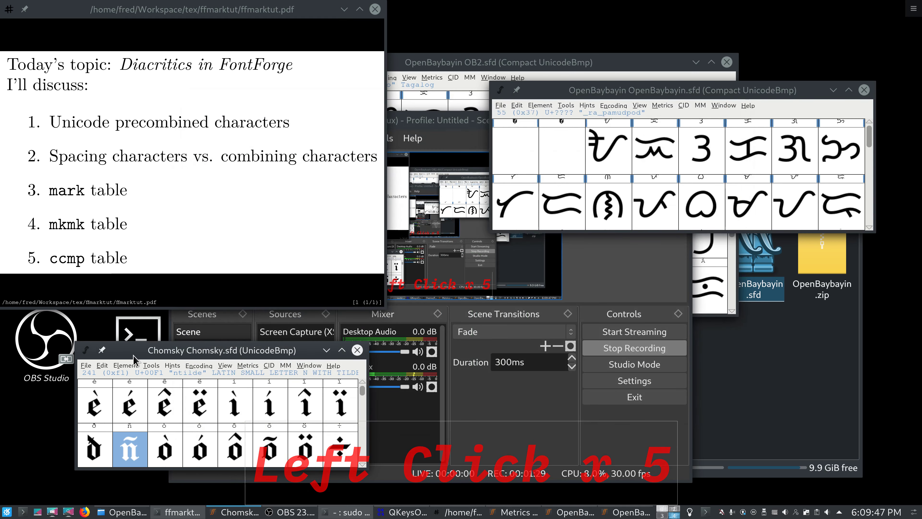
pyautogui.click(135, 367)
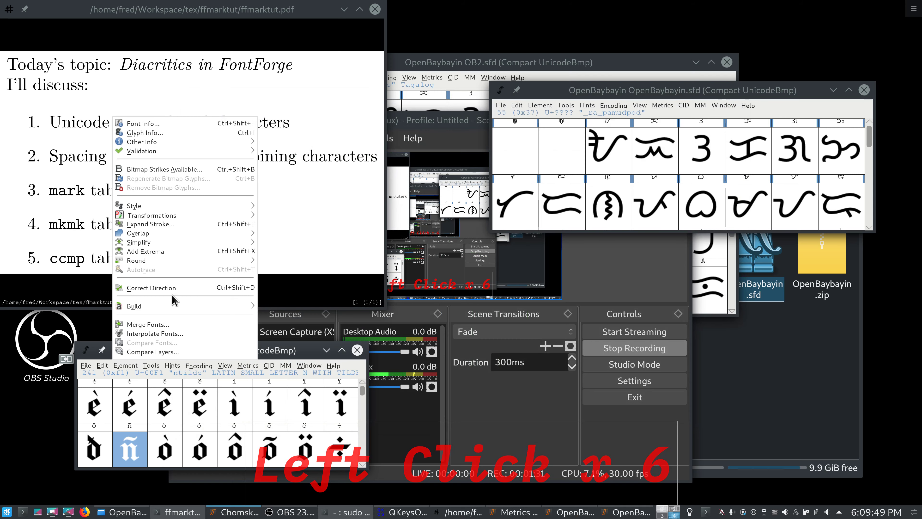
pyautogui.click(180, 307)
pyautogui.click(304, 306)
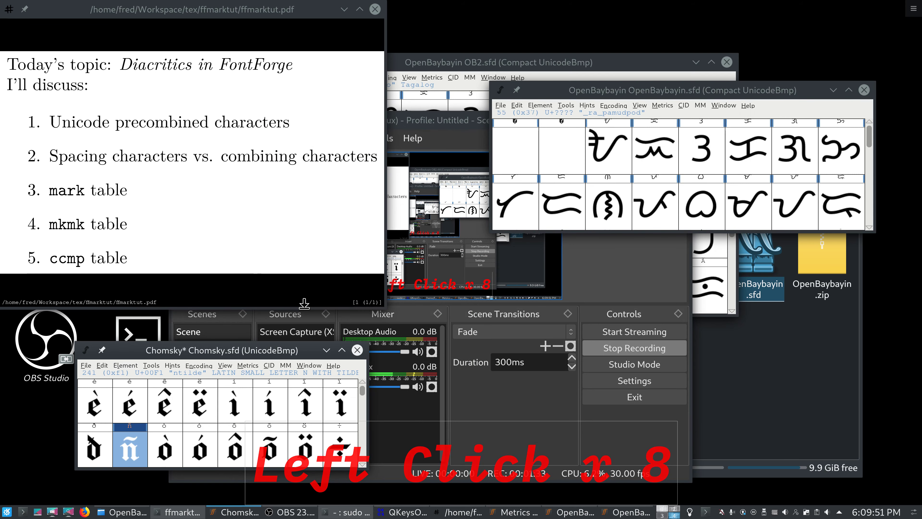
pyautogui.doubleClick(134, 455)
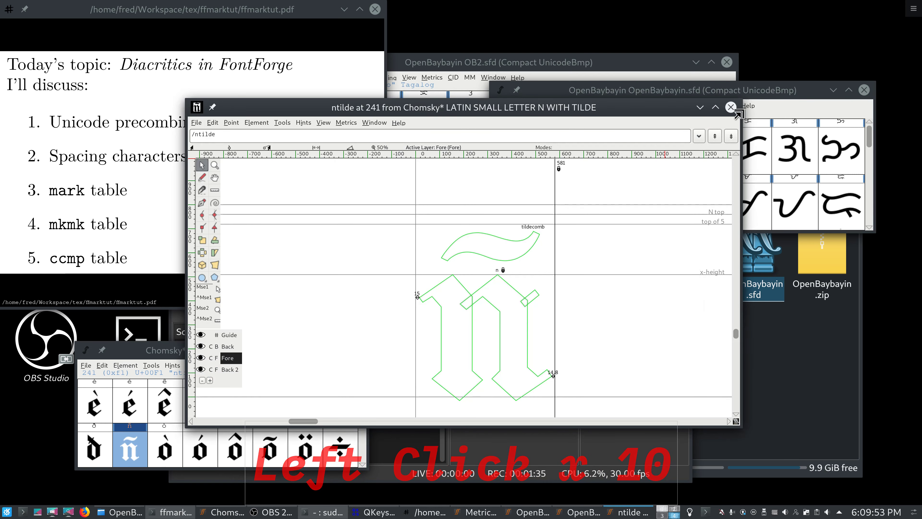
pyautogui.click(730, 107)
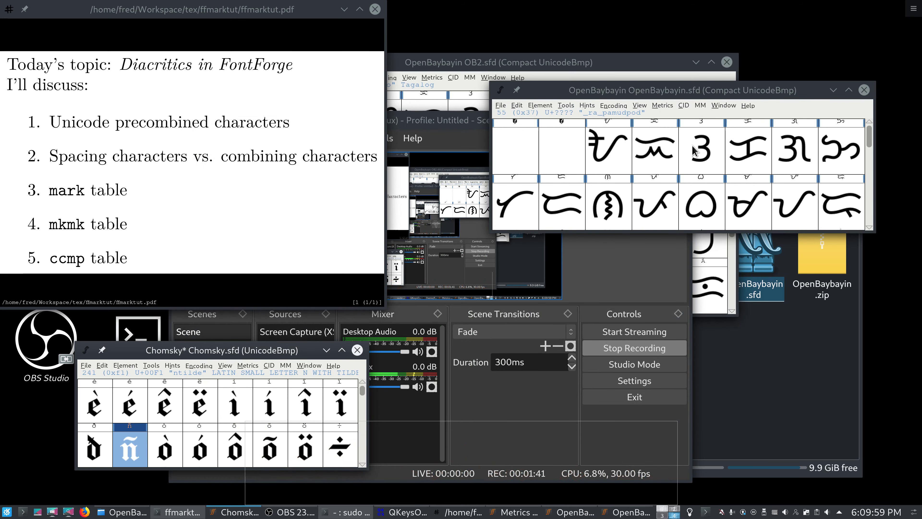
# Step: Enlarge the OpenBaybayin font view and examine the combining glyphs kudlit.i, kudlit.u and virama
pyautogui.moveTo(677, 227); pyautogui.dragTo(683, 343)
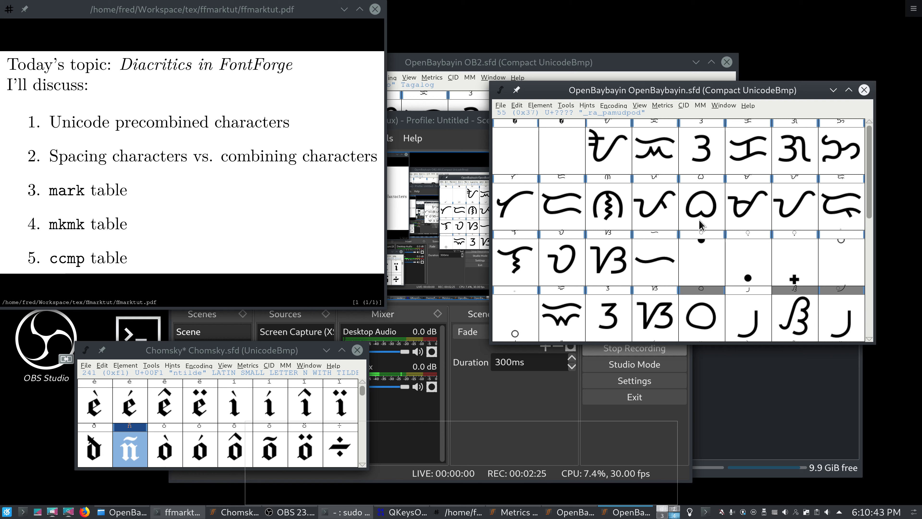
pyautogui.scroll(2, 733, 217)
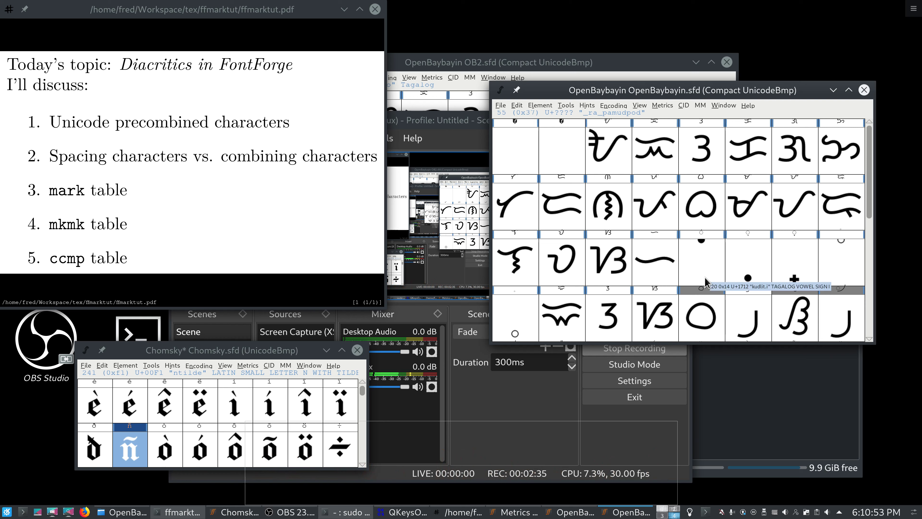
pyautogui.click(705, 264)
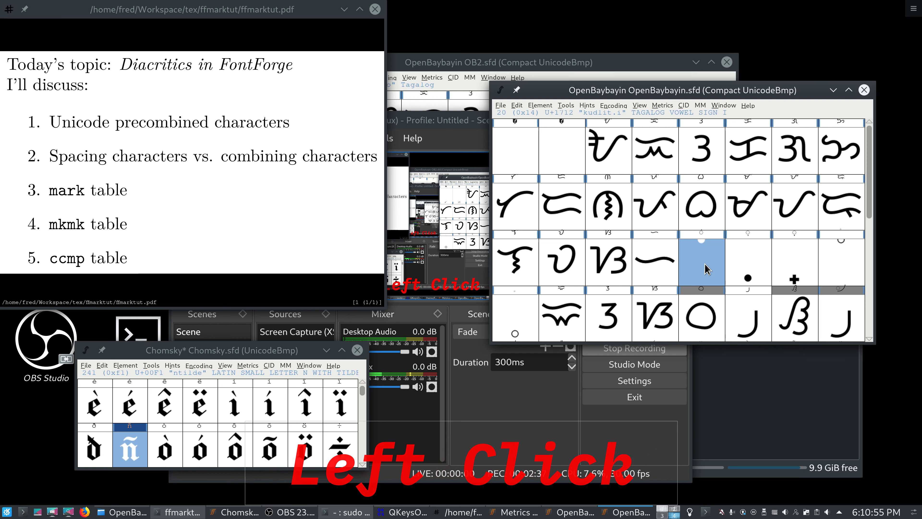
pyautogui.click(741, 269)
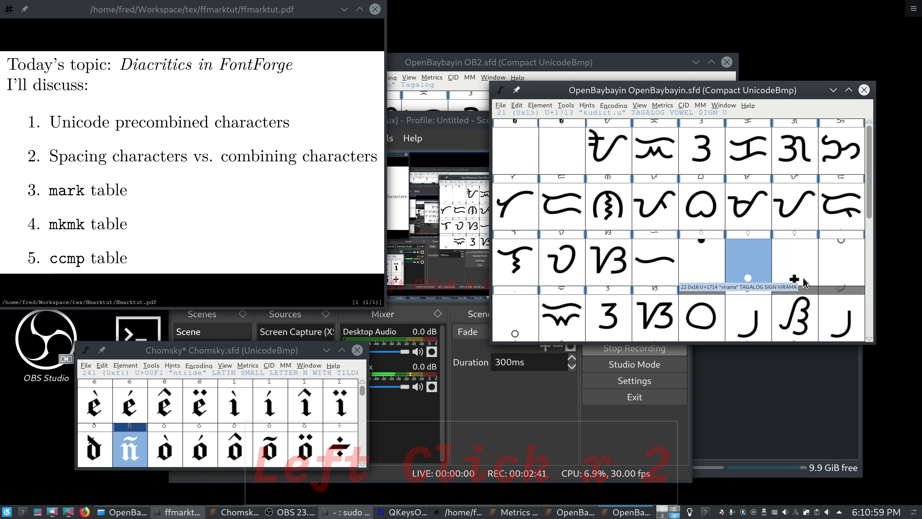
pyautogui.click(803, 277)
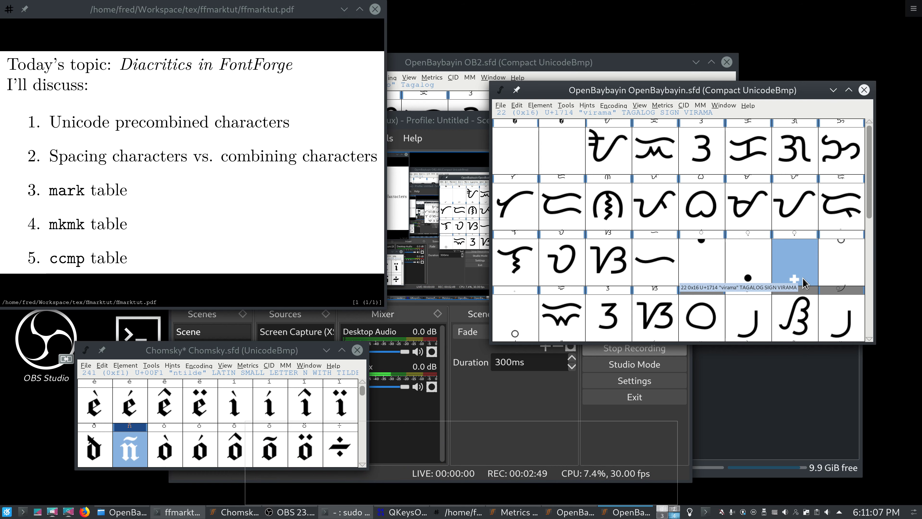
# Step: Open a metrics view for OpenBaybayin and set its sample text to /_ka/_la/_ma
pyautogui.hotkey('ctrl', 'k')
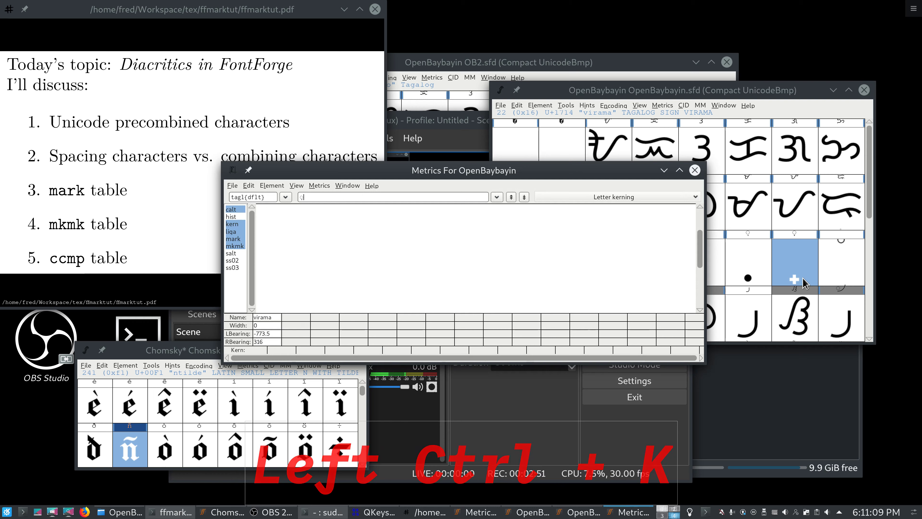
pyautogui.press('BackSpace')
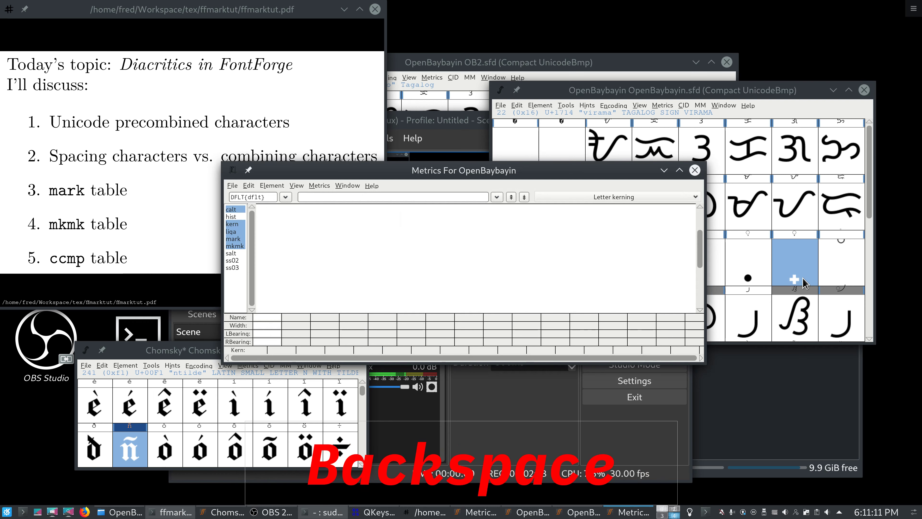
pyautogui.write('/ka')
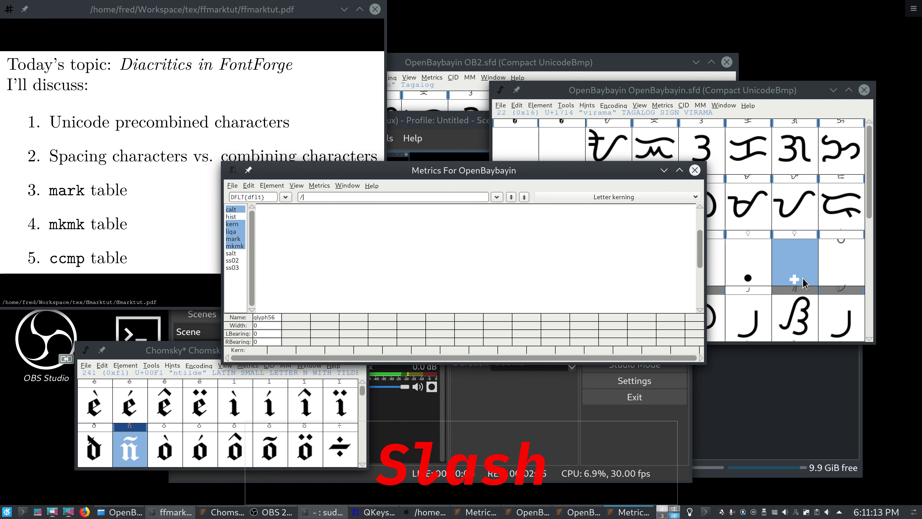
pyautogui.press('BackSpace')
pyautogui.press('BackSpace')
pyautogui.write('_k')
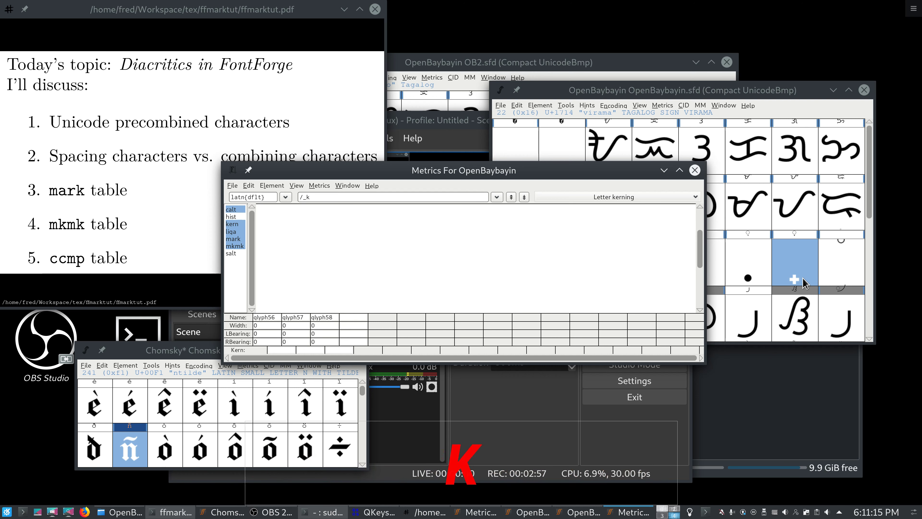
pyautogui.write('a/_la/_ma')
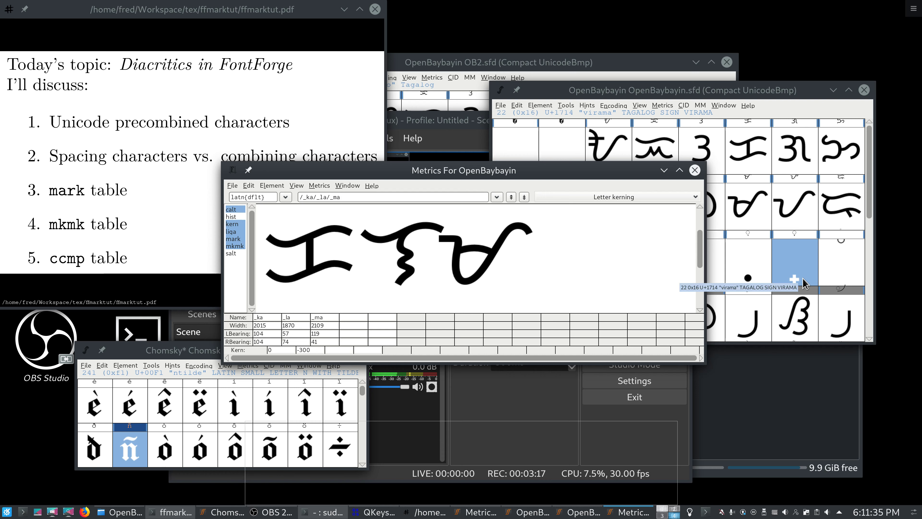
# Step: Insert /virama between /_la and /_ma in the metrics sample text
pyautogui.press('Left')
pyautogui.press('Left')
pyautogui.press('Left')
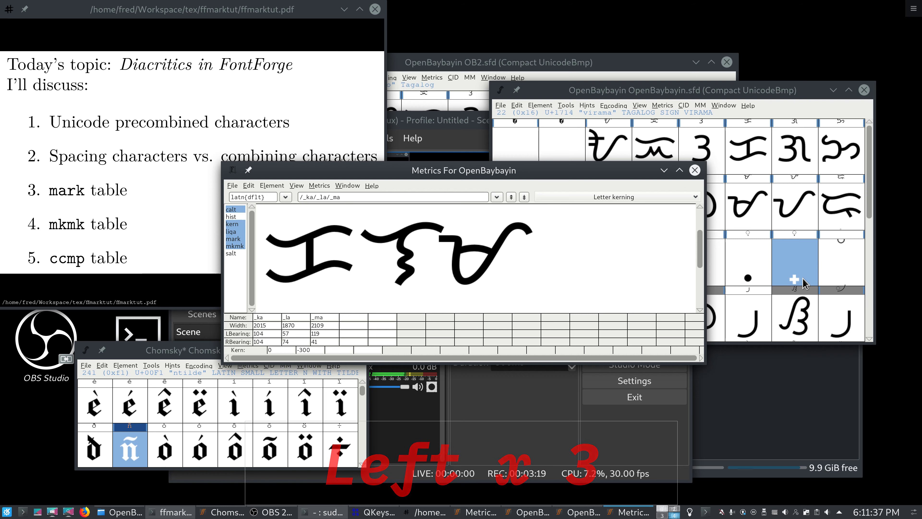
pyautogui.write('/virama/')
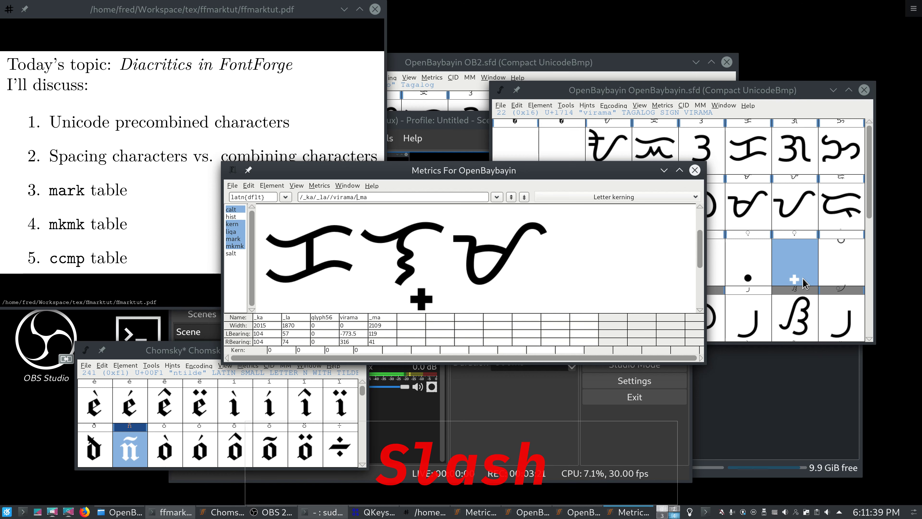
pyautogui.press('Left')
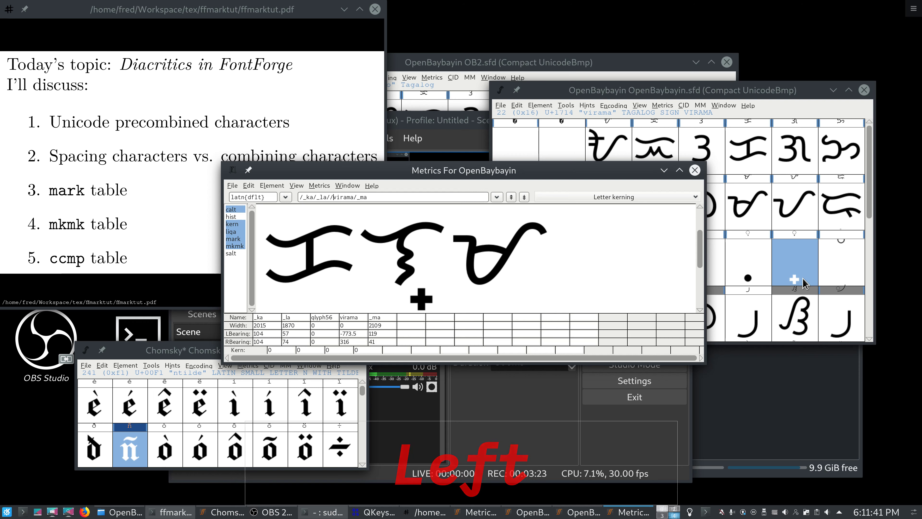
pyautogui.press('BackSpace')
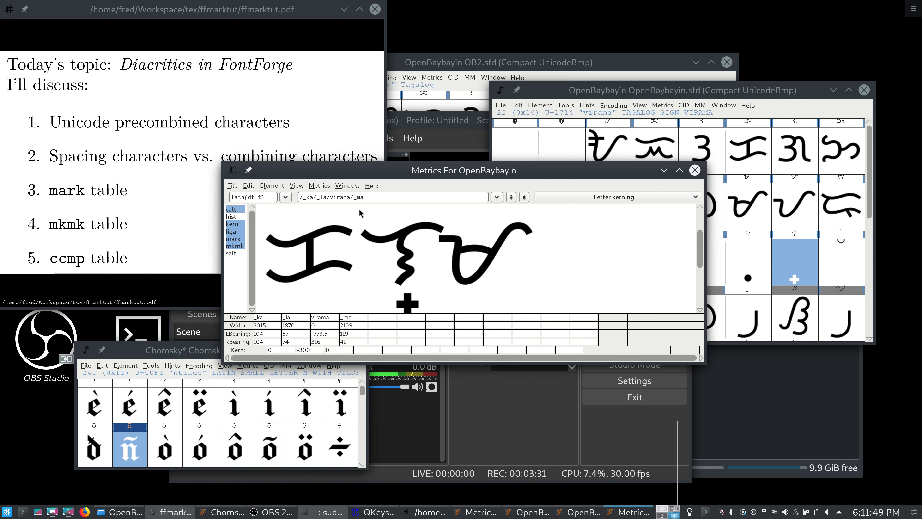
# Step: Switch the sample's virama to virama.alt and toggle the mark feature off and on to compare the mark's placement
pyautogui.click(354, 199)
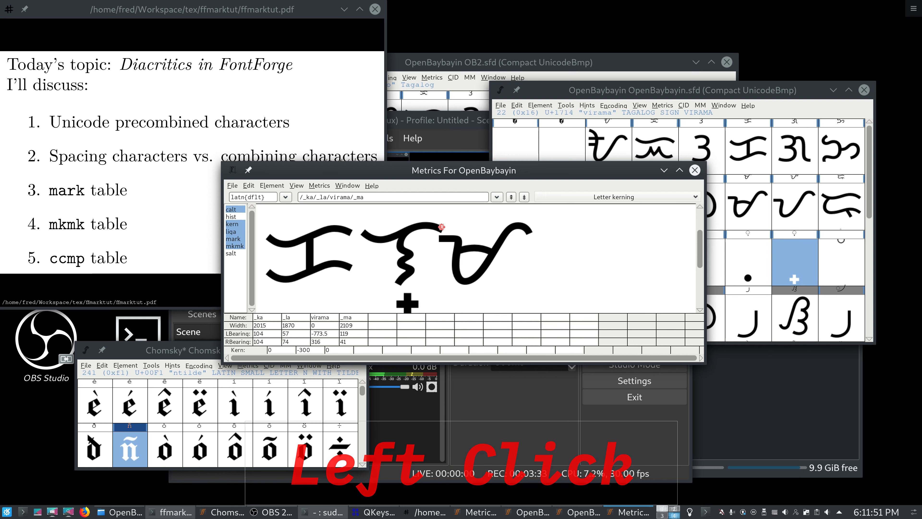
pyautogui.write('.alt')
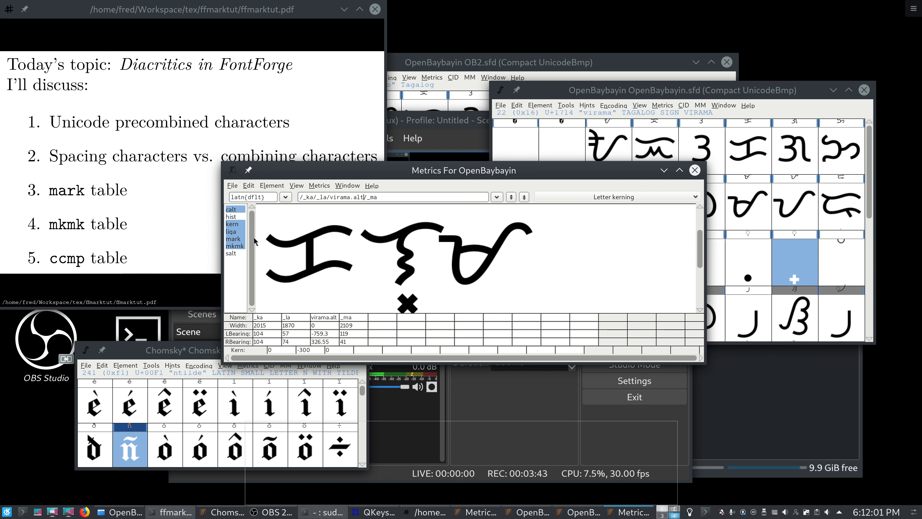
pyautogui.keyDown('shift'); pyautogui.click(241, 240); pyautogui.keyUp('shift')
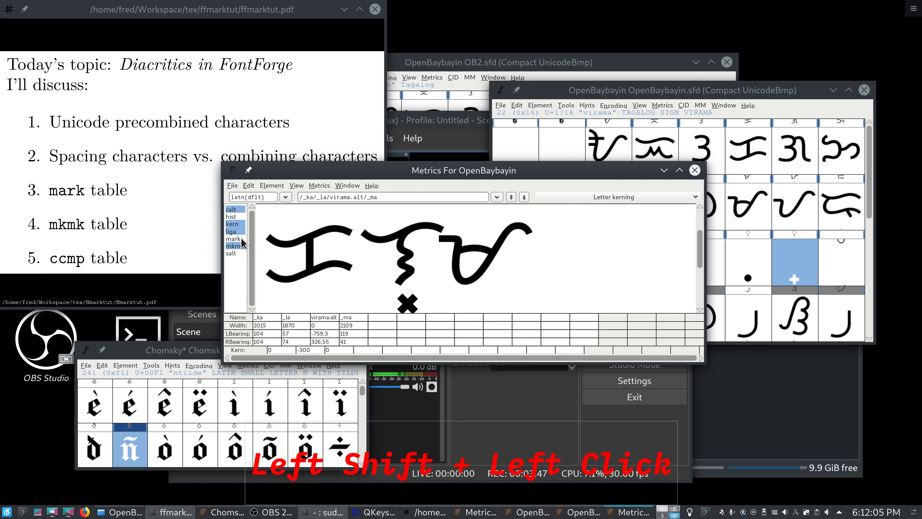
pyautogui.keyDown('shift'); pyautogui.click(241, 239); pyautogui.keyUp('shift')
pyautogui.keyDown('shift'); pyautogui.click(241, 239); pyautogui.keyUp('shift')
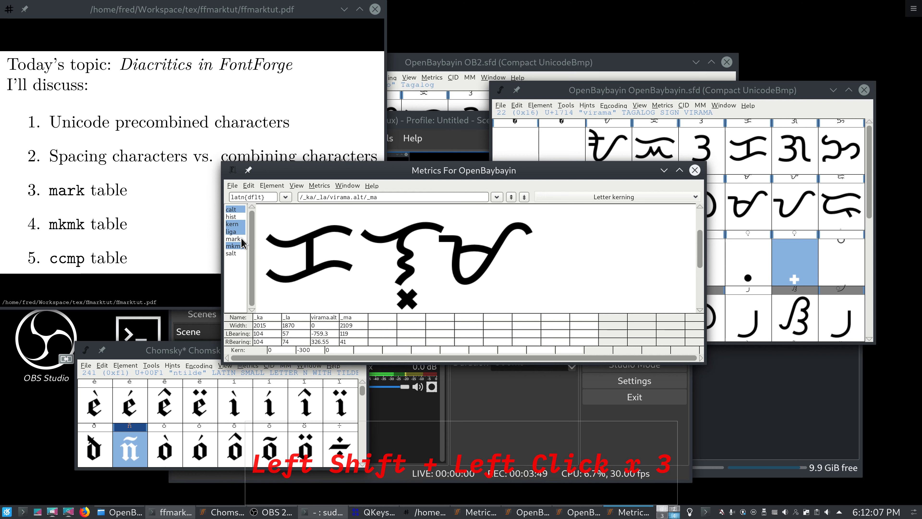
pyautogui.keyDown('shift'); pyautogui.click(242, 239); pyautogui.keyUp('shift')
pyautogui.keyDown('shift'); pyautogui.click(241, 240); pyautogui.keyUp('shift')
pyautogui.keyDown('shift'); pyautogui.click(241, 239); pyautogui.keyUp('shift')
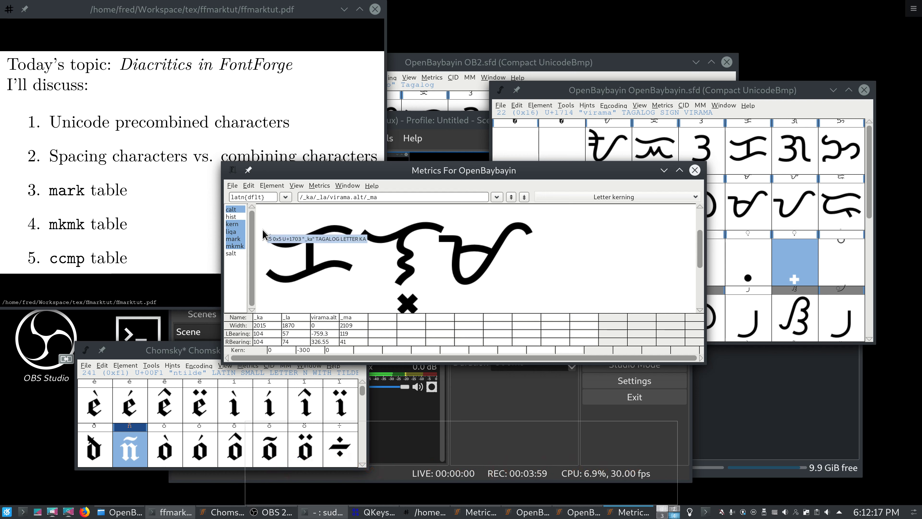
# Step: Open the _la glyph from the OpenBaybayin font and examine its base anchor point
pyautogui.click(729, 227)
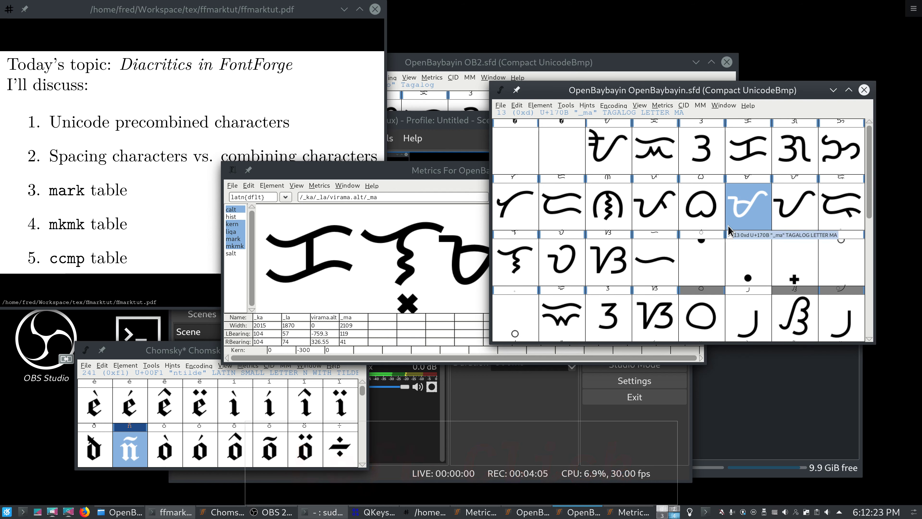
pyautogui.click(531, 267)
pyautogui.click(531, 267)
pyautogui.doubleClick(531, 267)
pyautogui.scroll(-2, 530, 276)
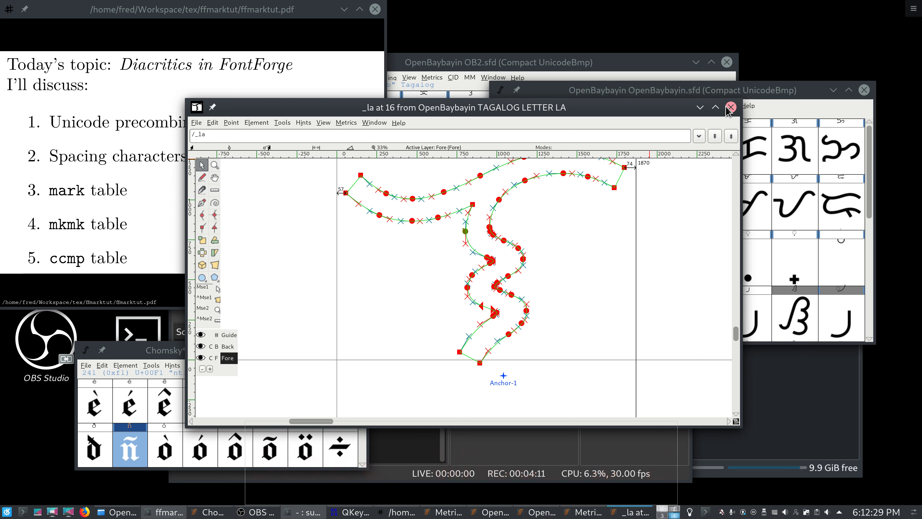
# Step: Open the virama.alt glyph, examine its mark anchor point, and close the glyph editor
pyautogui.click(806, 254)
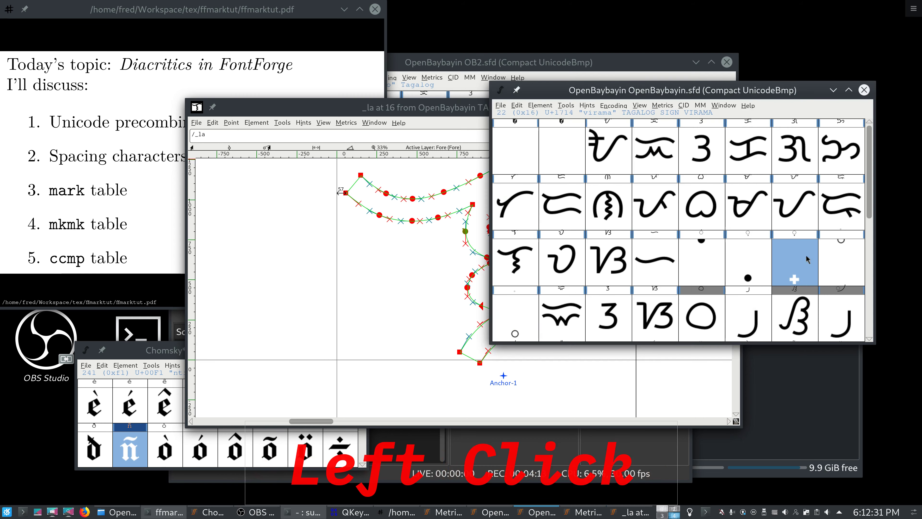
pyautogui.scroll(-1, 806, 259)
pyautogui.scroll(-2, 807, 258)
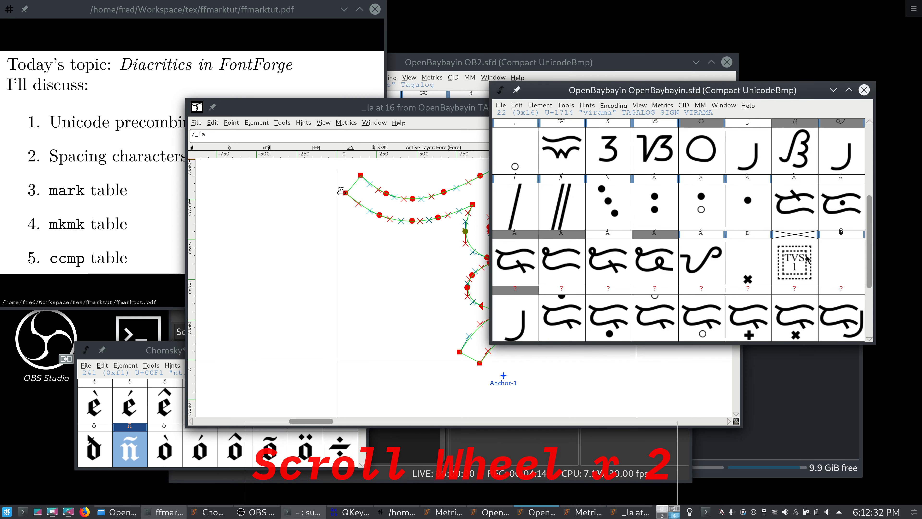
pyautogui.doubleClick(736, 276)
pyautogui.scroll(-2, 495, 314)
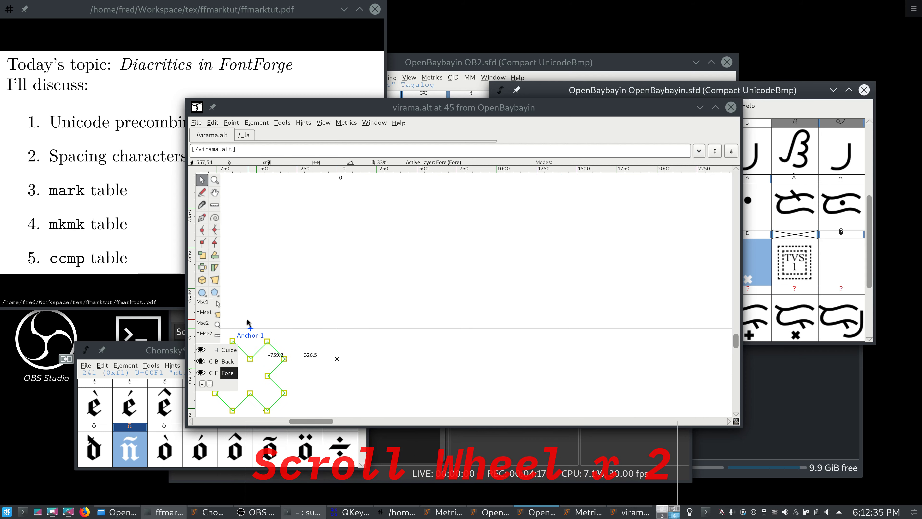
pyautogui.click(731, 107)
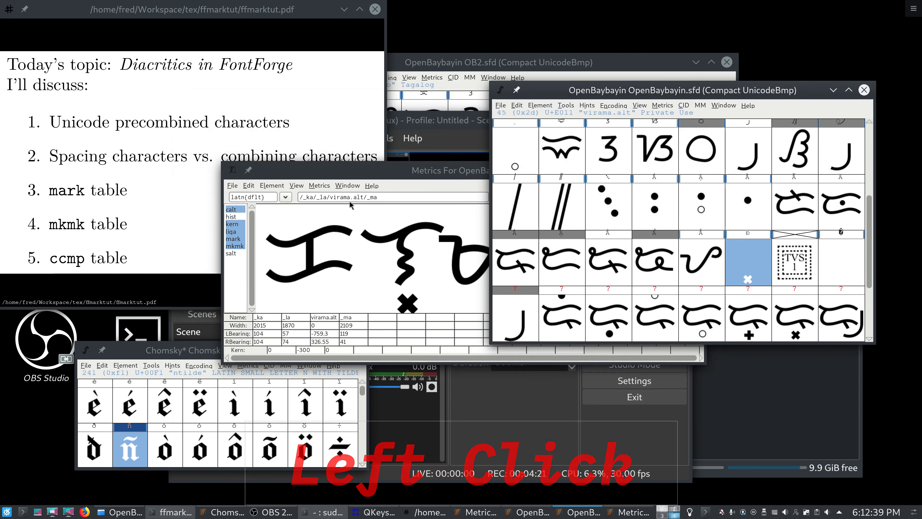
# Step: Change virama.alt back to virama in the metrics sample text so it reads /_ka/_la/virama/_ma
pyautogui.click(351, 199)
pyautogui.click(364, 197)
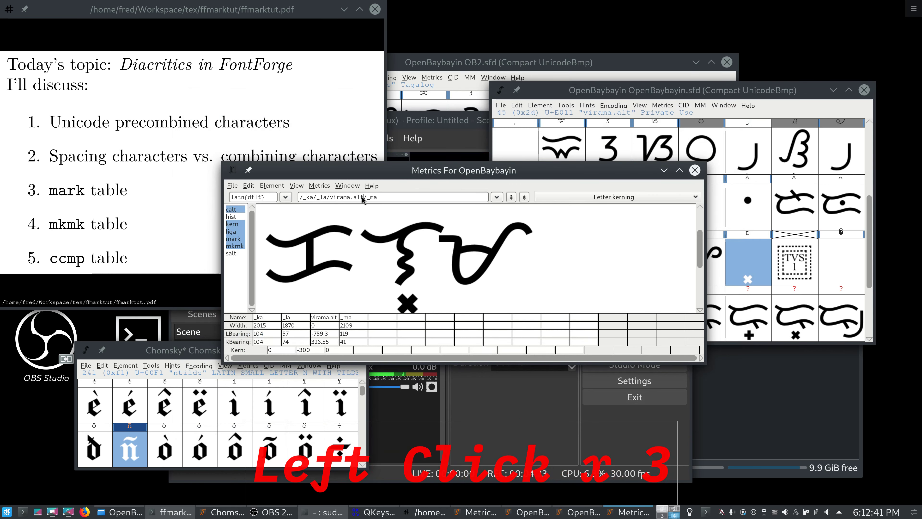
pyautogui.press('BackSpace')
pyautogui.press('BackSpace')
pyautogui.press('BackSpace')
pyautogui.press('BackSpace')
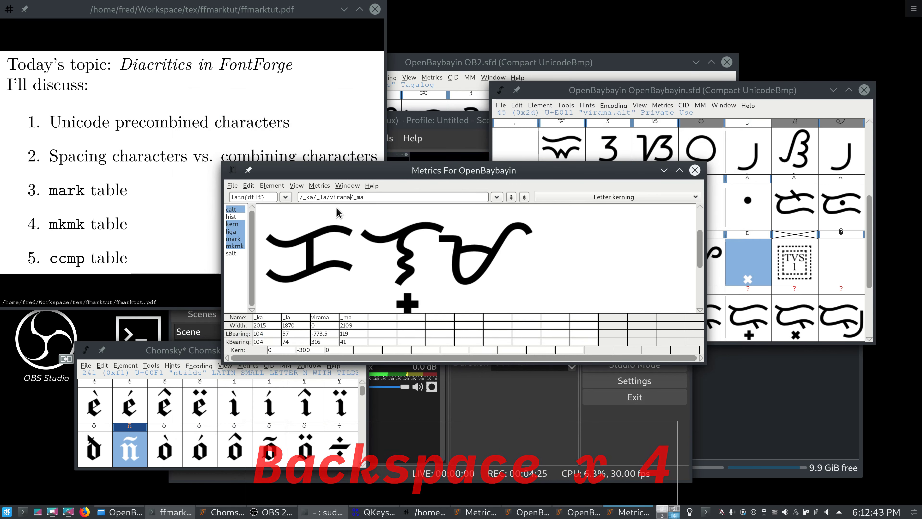
# Step: Toggle the mark feature off and on to compare the virama's placement under _la
pyautogui.keyDown('shift'); pyautogui.click(243, 240); pyautogui.keyUp('shift')
pyautogui.keyDown('shift'); pyautogui.click(243, 240); pyautogui.keyUp('shift')
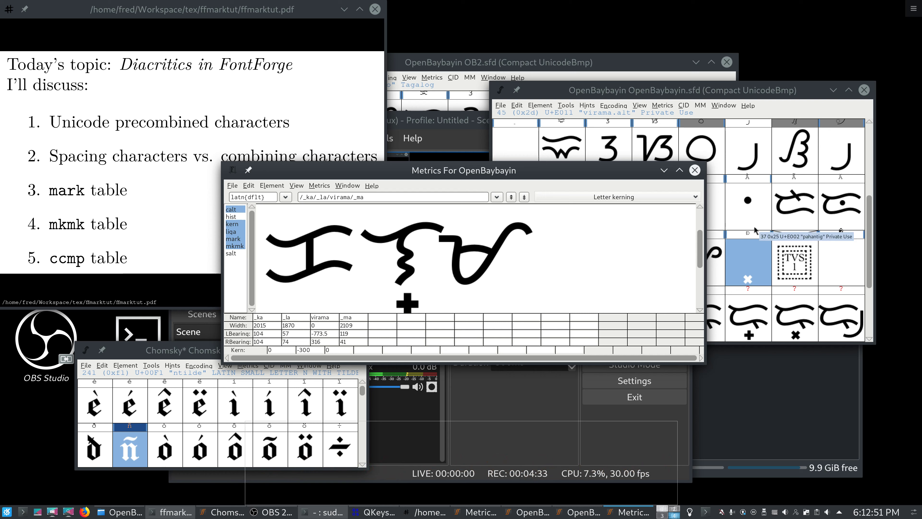
pyautogui.hotkey('alt', 'Tab')
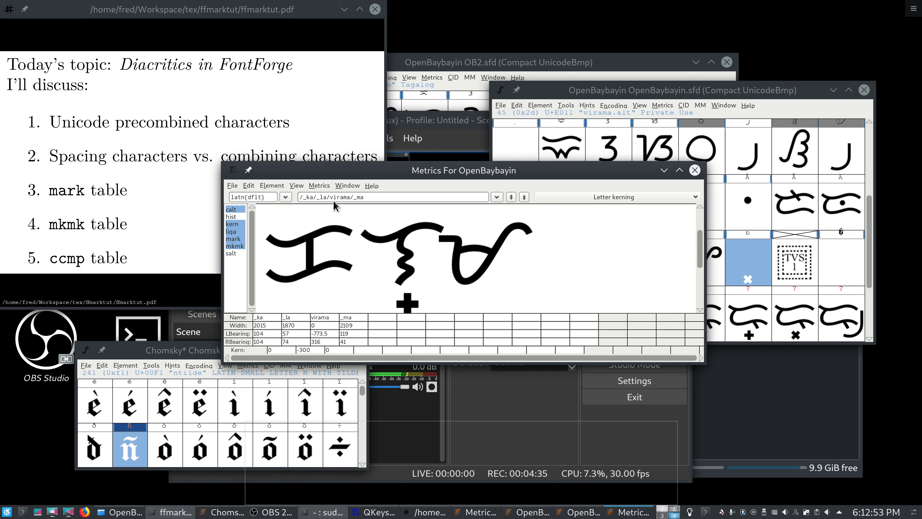
# Step: Remove virama from the metrics sample text and append kudlit.i so it reads /_ka/_la/_ma/kudlit.i
pyautogui.moveTo(334, 201); pyautogui.dragTo(358, 203)
pyautogui.press('BackSpace')
pyautogui.press('BackSpace')
pyautogui.press('BackSpace')
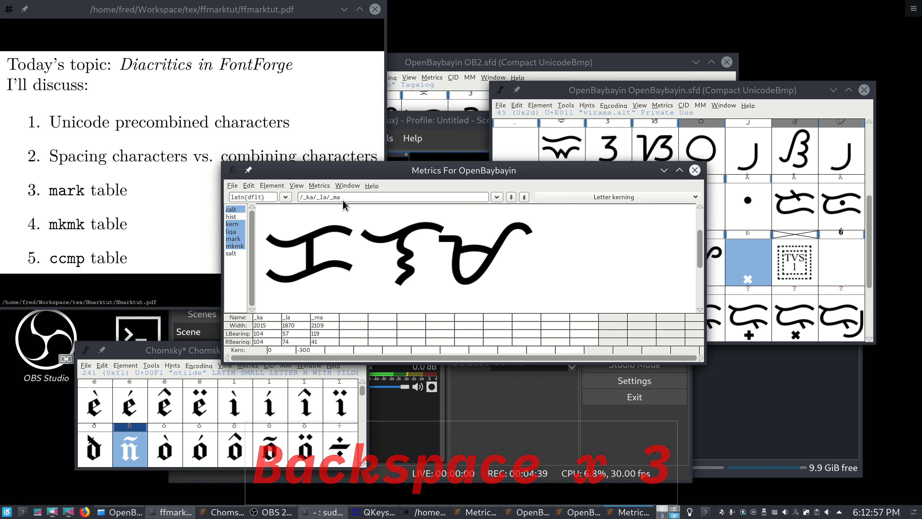
pyautogui.click(370, 194)
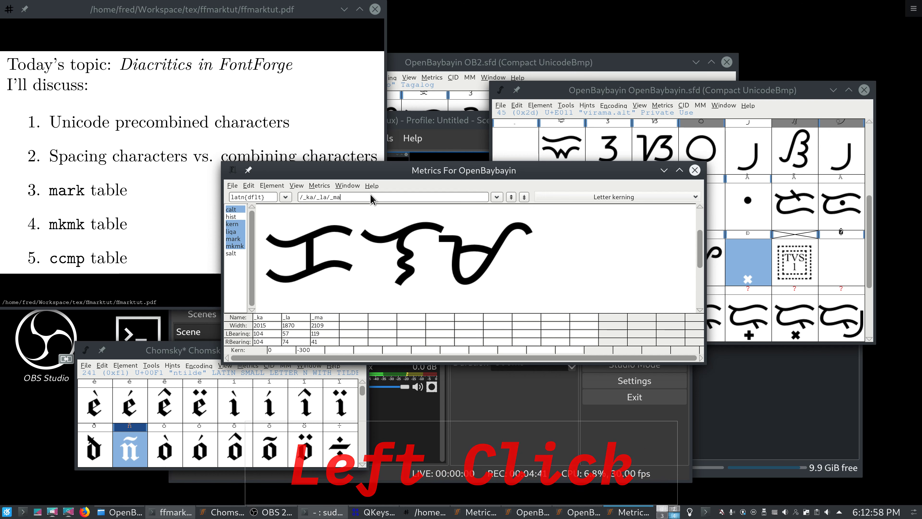
pyautogui.write('/kudlit.i')
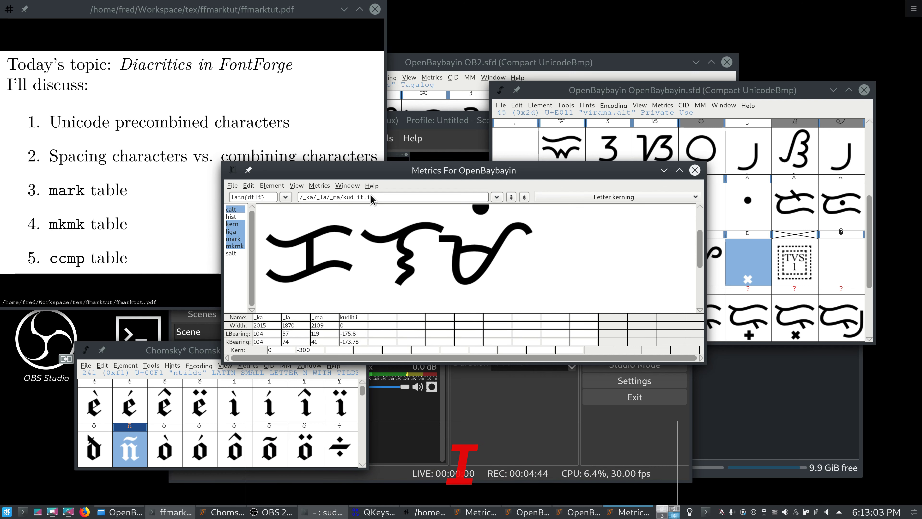
# Step: Toggle the mark feature off and on to compare the kudlit.i dot's placement over _ma
pyautogui.scroll(2, 470, 242)
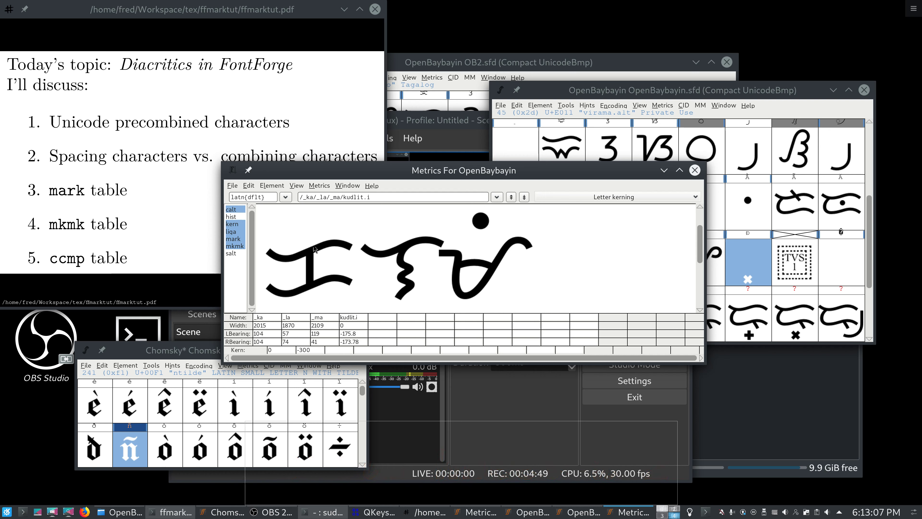
pyautogui.keyDown('shift'); pyautogui.click(240, 241); pyautogui.keyUp('shift')
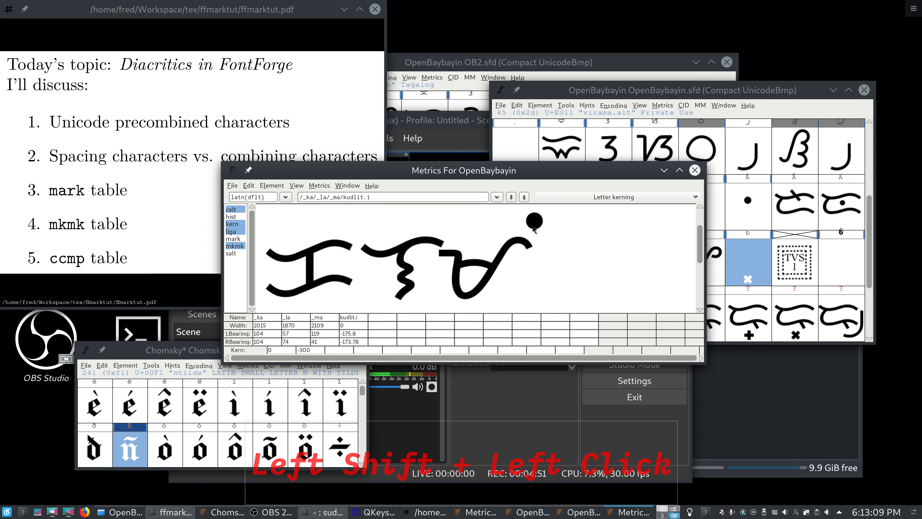
pyautogui.keyDown('shift'); pyautogui.click(243, 245); pyautogui.keyUp('shift')
pyautogui.keyDown('shift'); pyautogui.click(244, 245); pyautogui.keyUp('shift')
pyautogui.keyDown('shift'); pyautogui.click(243, 245); pyautogui.keyUp('shift')
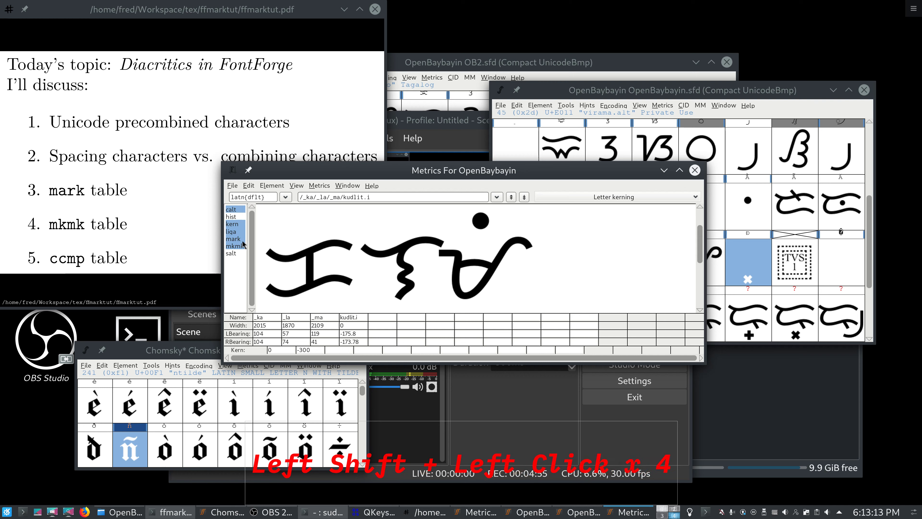
# Step: Open the kudlit.i glyph from the OpenBaybayin font and examine its Anchor-0 and Anchor-2 points around the dot
pyautogui.click(741, 252)
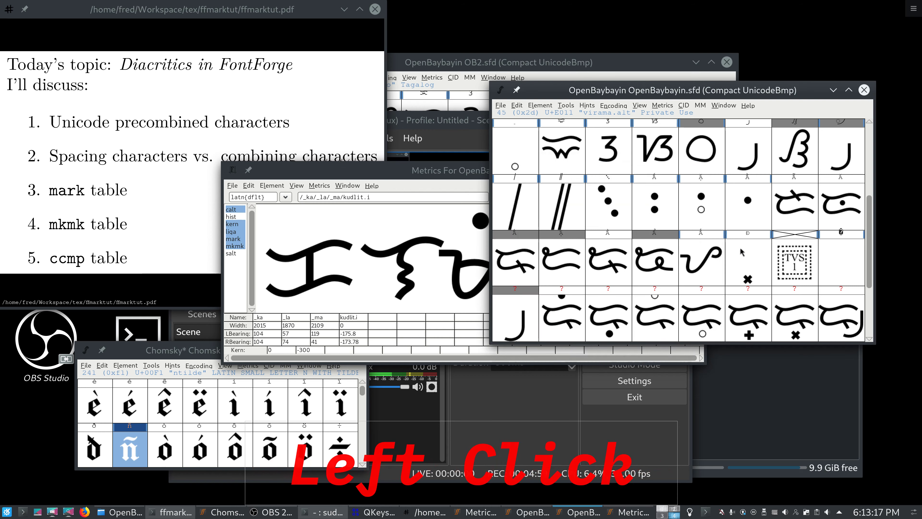
pyautogui.scroll(2, 741, 251)
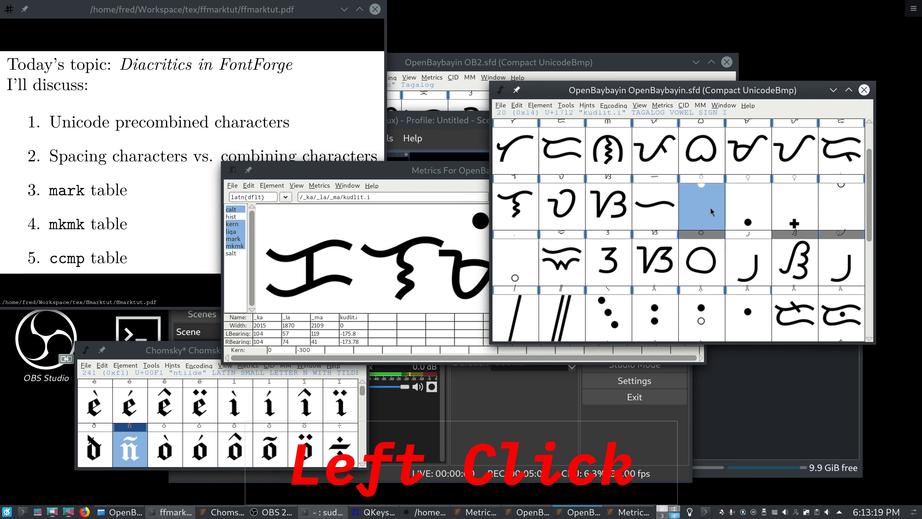
pyautogui.doubleClick(702, 207)
pyautogui.click(604, 269)
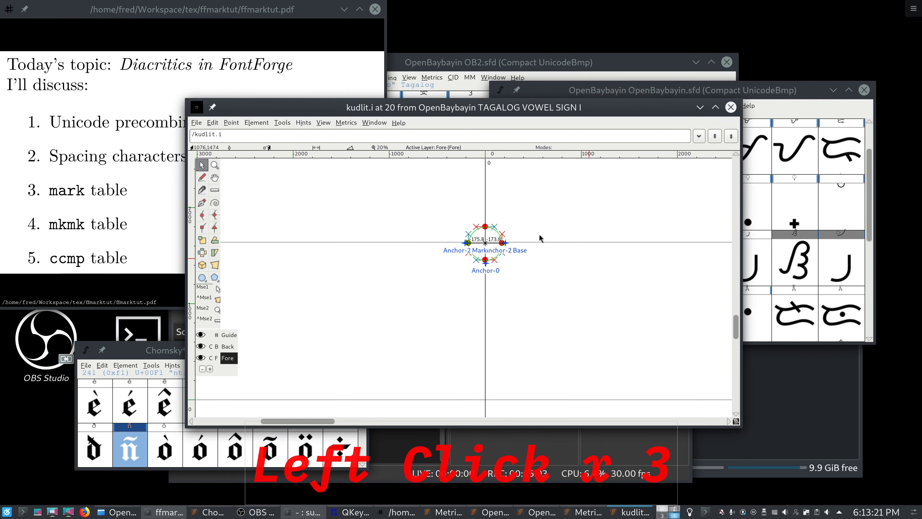
pyautogui.keyDown('ctrl'); pyautogui.scroll(3, 491, 238); pyautogui.keyUp('ctrl')
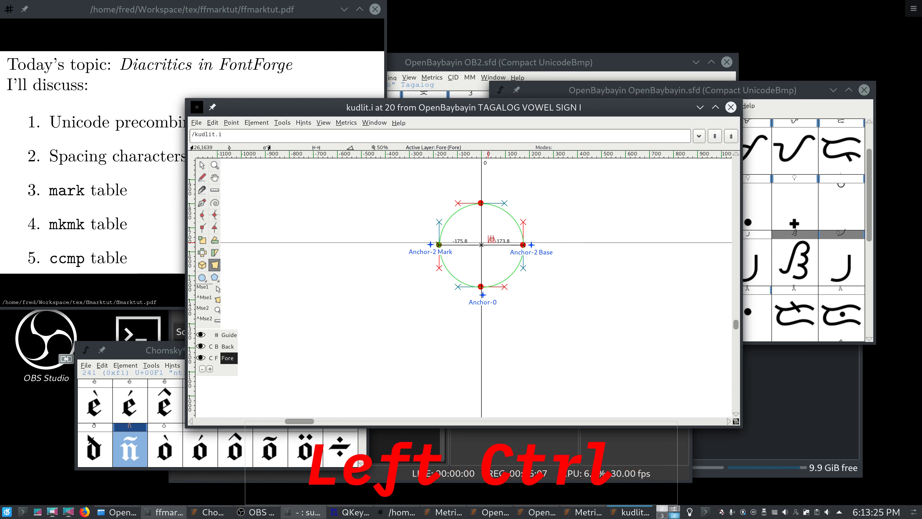
pyautogui.keyDown('ctrl'); pyautogui.scroll(-3, 488, 242); pyautogui.keyUp('ctrl')
# Step: Arrange the kudlit.i editor and the metrics window side by side and turn off the mark feature
pyautogui.moveTo(475, 105); pyautogui.dragTo(746, 109)
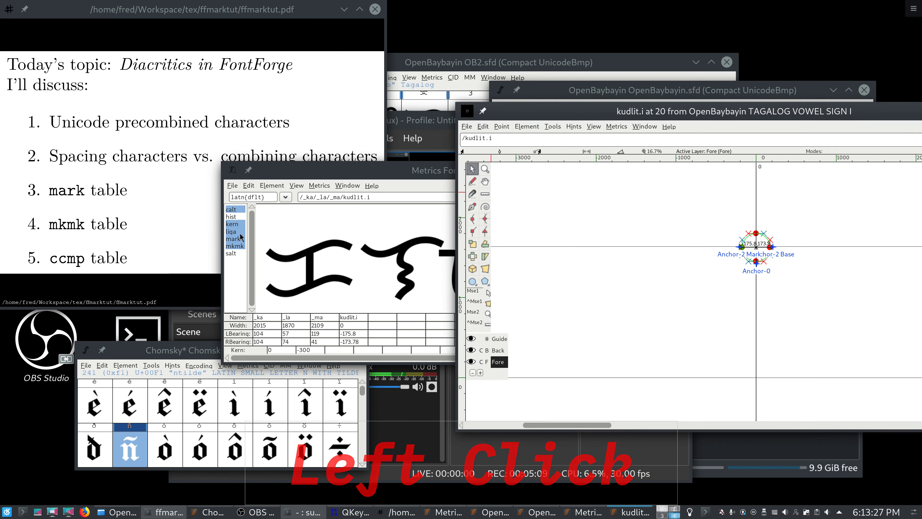
pyautogui.moveTo(348, 178); pyautogui.dragTo(282, 191)
pyautogui.keyDown('shift'); pyautogui.click(175, 255); pyautogui.keyUp('shift')
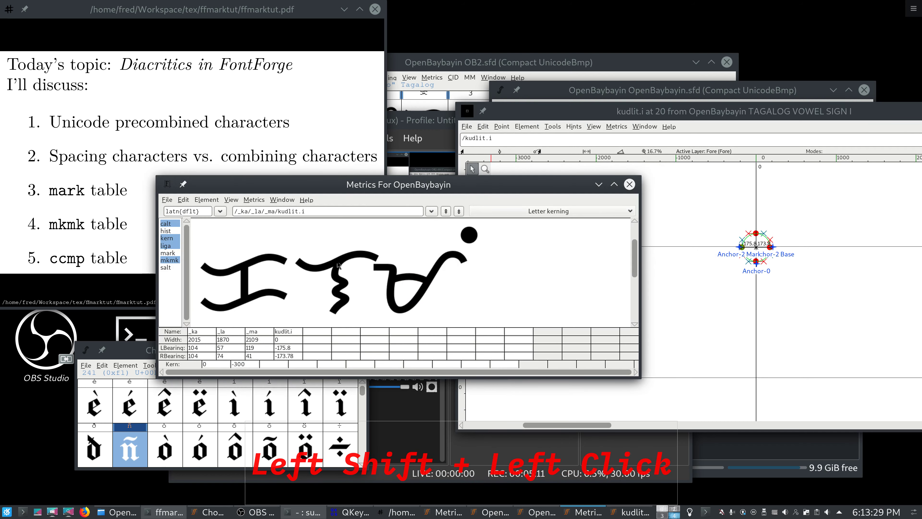
# Step: Select the whole kudlit.i dot with its anchors and shift it left and slightly down so it sits over _ma without mark positioning
pyautogui.moveTo(715, 214); pyautogui.dragTo(802, 291)
pyautogui.click(757, 261)
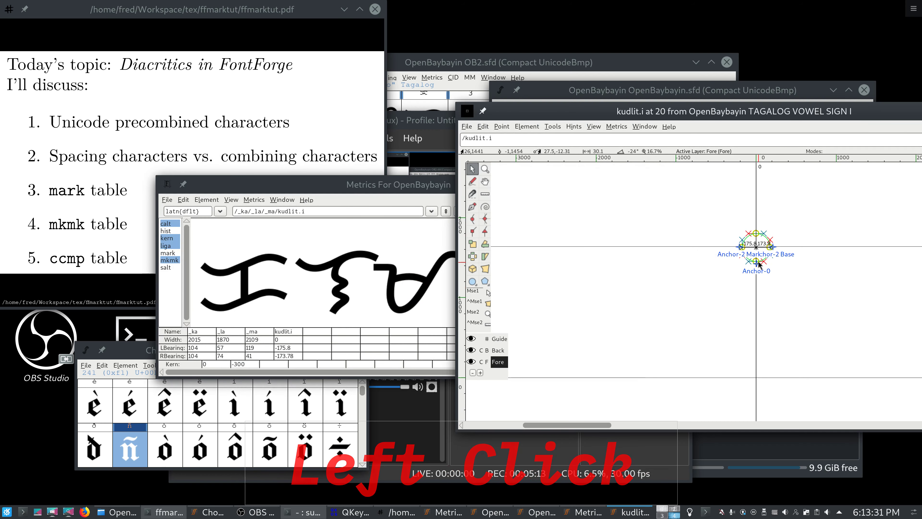
pyautogui.moveTo(758, 262); pyautogui.dragTo(672, 275)
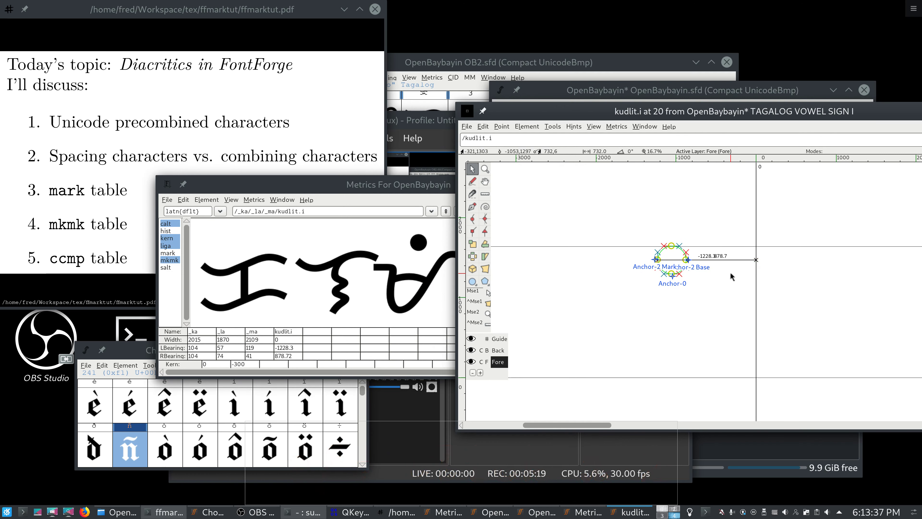
# Step: Replace _ma with ra.alt in the metrics sample text and reposition the kudlit.i dot above the top of ra.alt
pyautogui.tripleClick(420, 180)
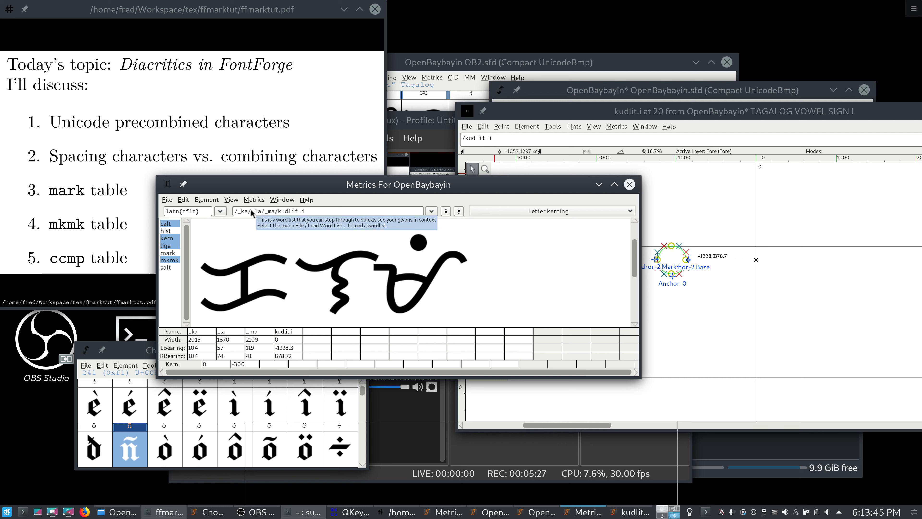
pyautogui.click(273, 211)
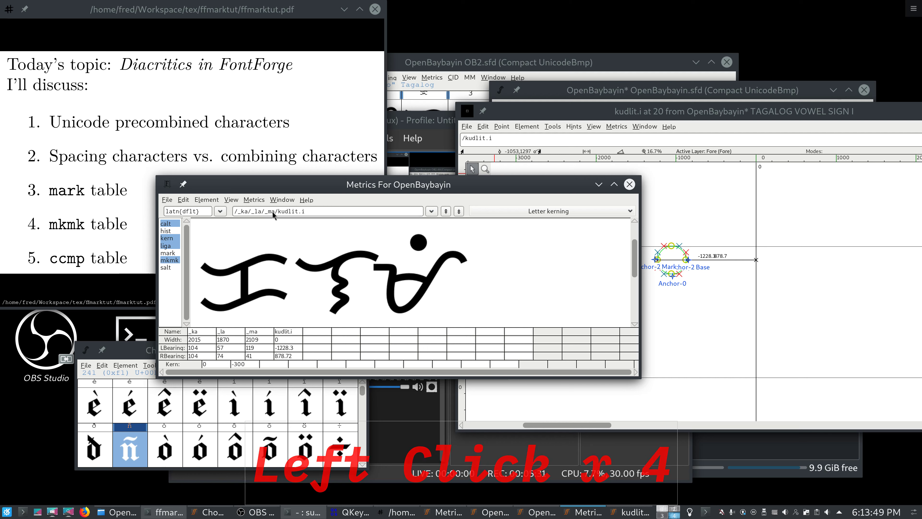
pyautogui.doubleClick(271, 211)
pyautogui.write('ra.alt')
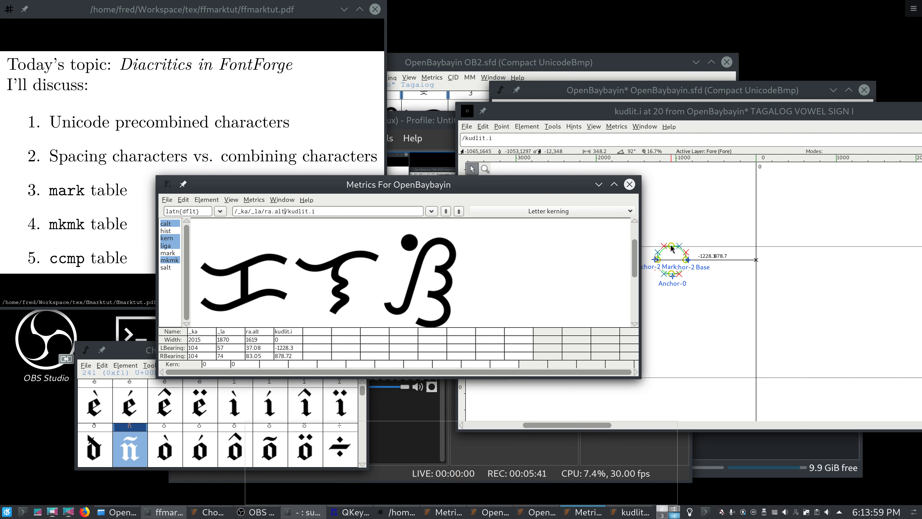
pyautogui.moveTo(671, 249); pyautogui.dragTo(729, 218)
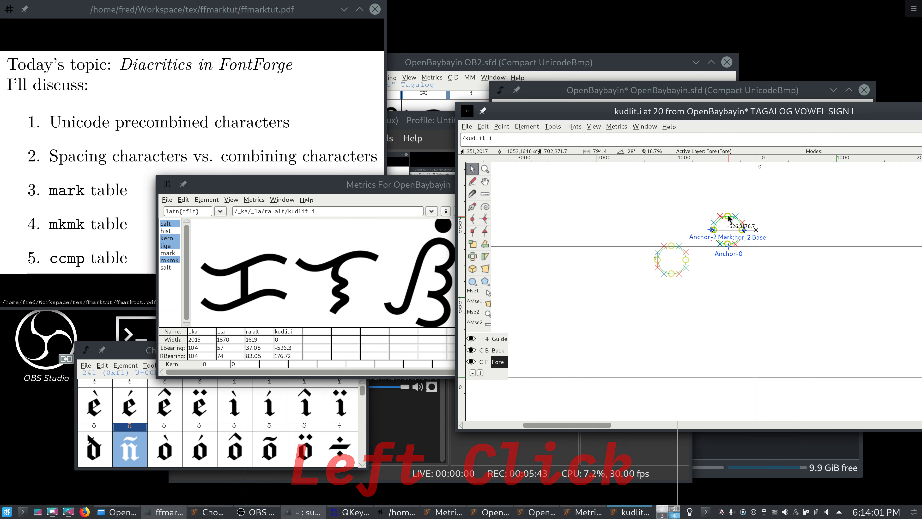
# Step: Change ra.alt back to _ma in the metrics sample text and move the kudlit.i dot back over _ma
pyautogui.click(335, 191)
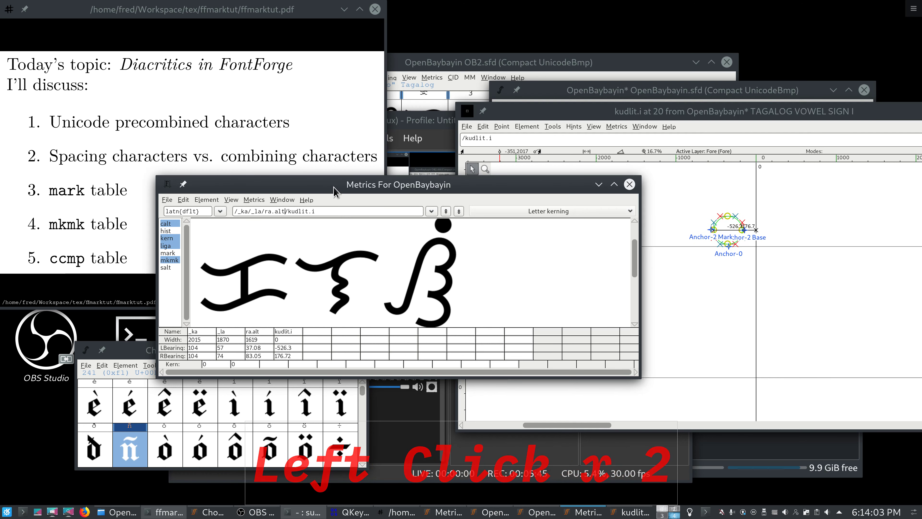
pyautogui.doubleClick(279, 212)
pyautogui.write('_ma')
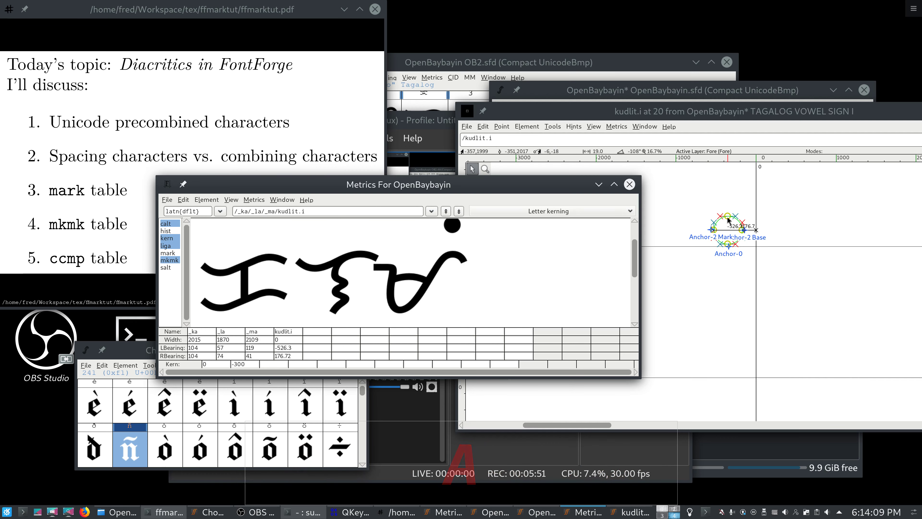
pyautogui.moveTo(727, 220); pyautogui.dragTo(669, 252)
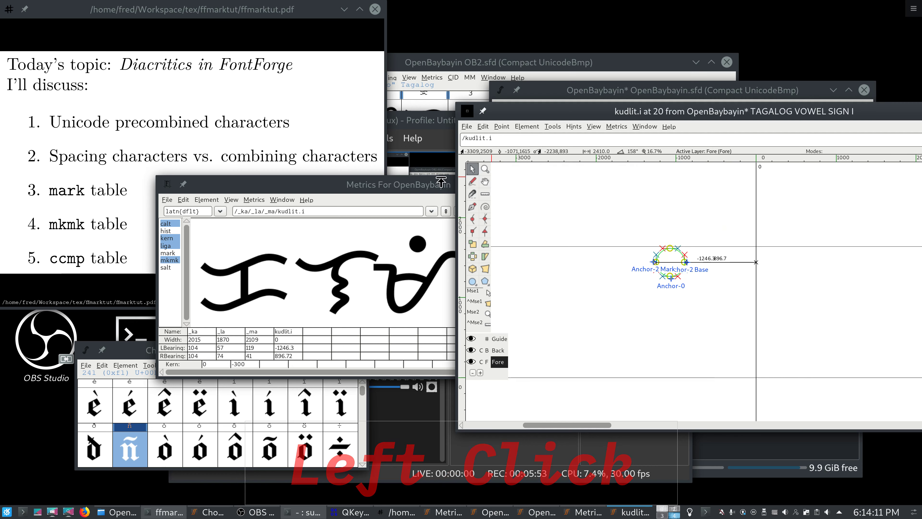
pyautogui.doubleClick(396, 193)
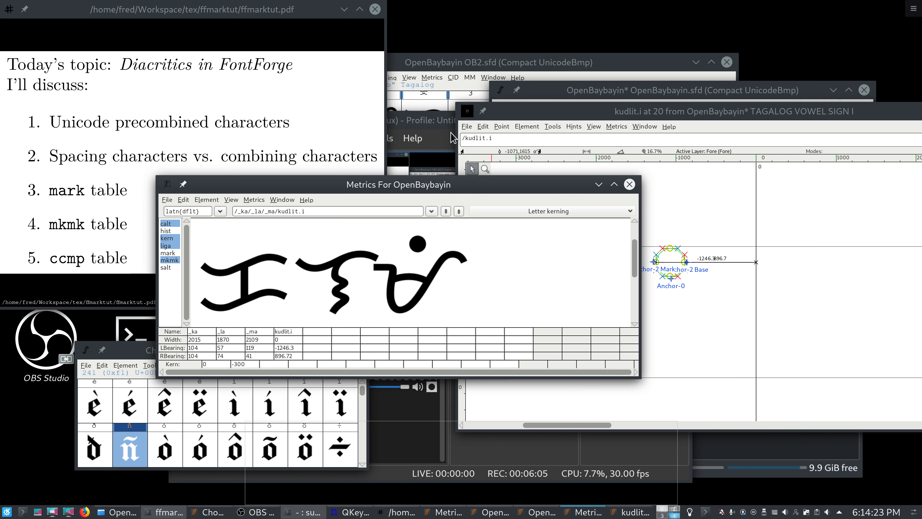
# Step: Minimize the Konsole and OBS windows and bring the _ka glyph editor to the front
pyautogui.click(257, 512)
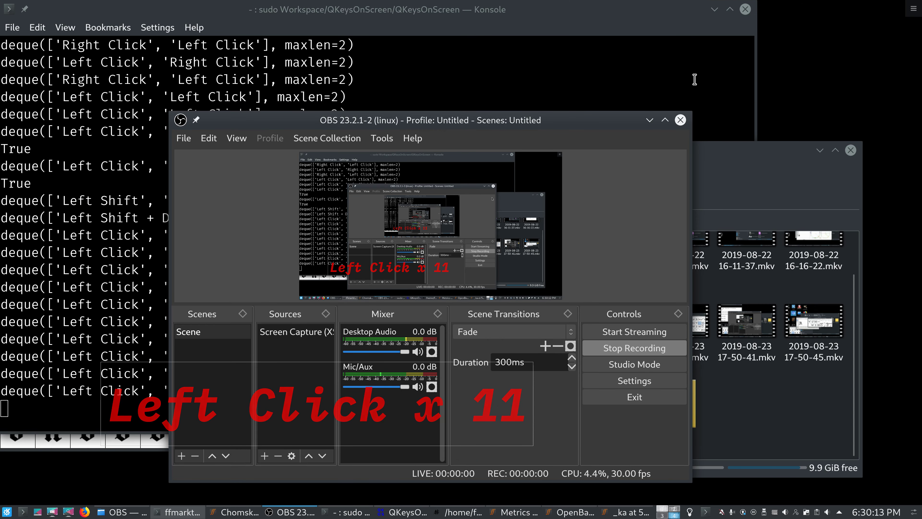
pyautogui.click(715, 9)
pyautogui.click(650, 120)
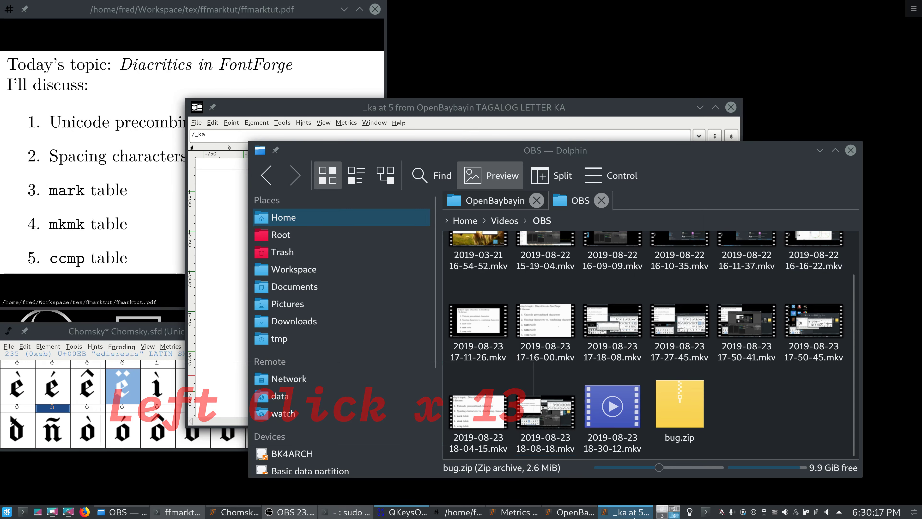
pyautogui.click(625, 511)
pyautogui.scroll(1, 625, 512)
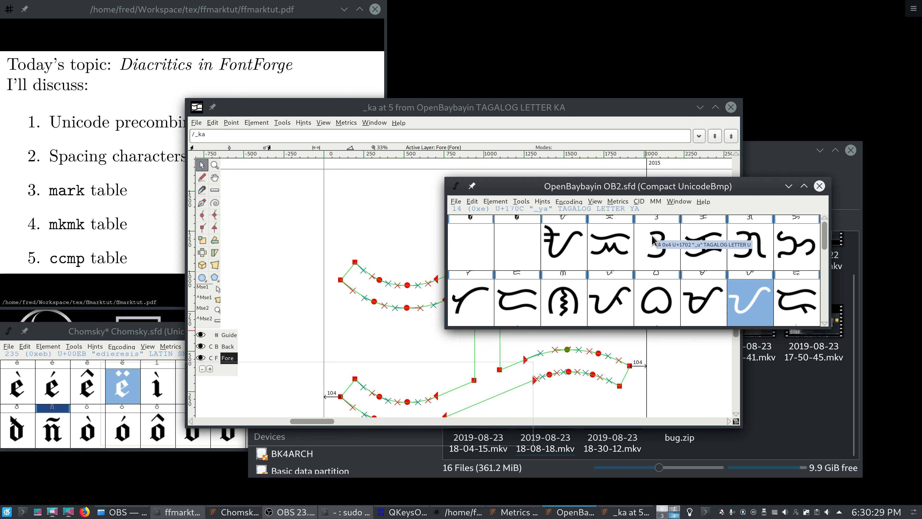
pyautogui.click(441, 351)
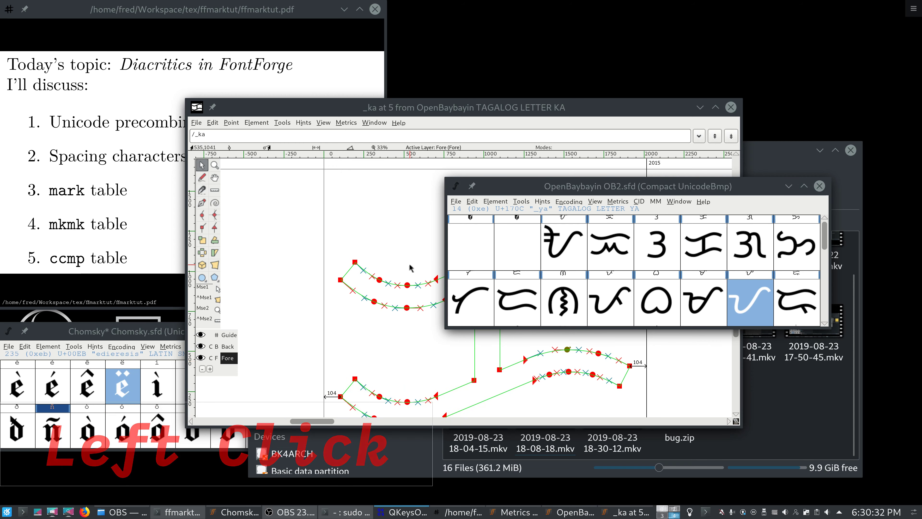
pyautogui.doubleClick(421, 244)
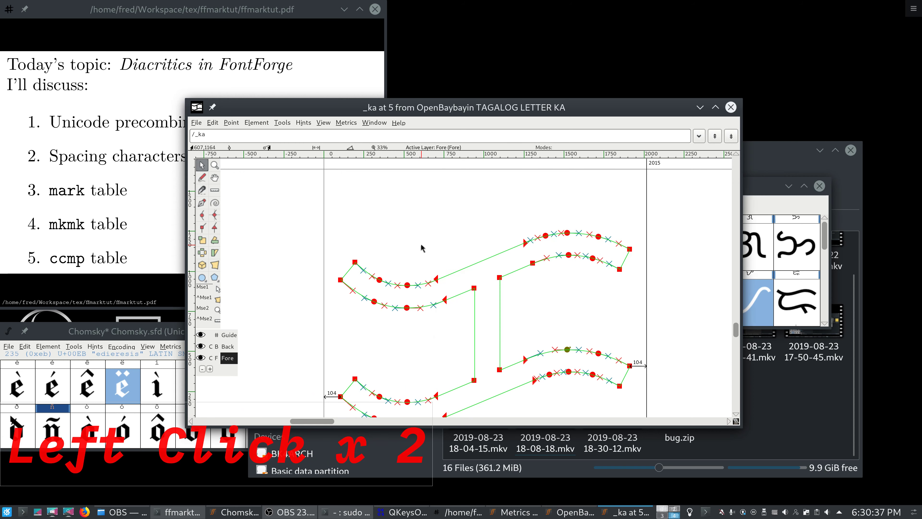
# Step: Add a Base Glyph anchor in a new anchor class named top, above the middle of the _ka outline at X 949, Y 1335
pyautogui.rightClick(476, 217)
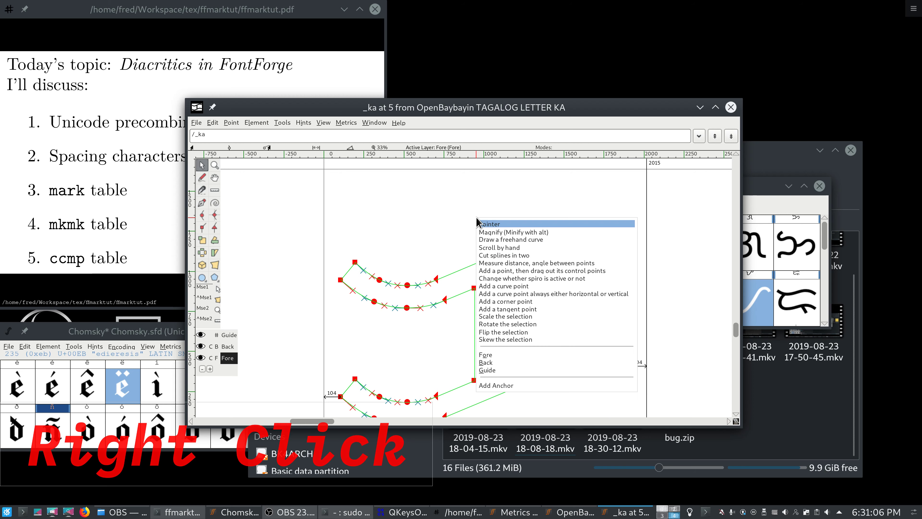
pyautogui.click(569, 390)
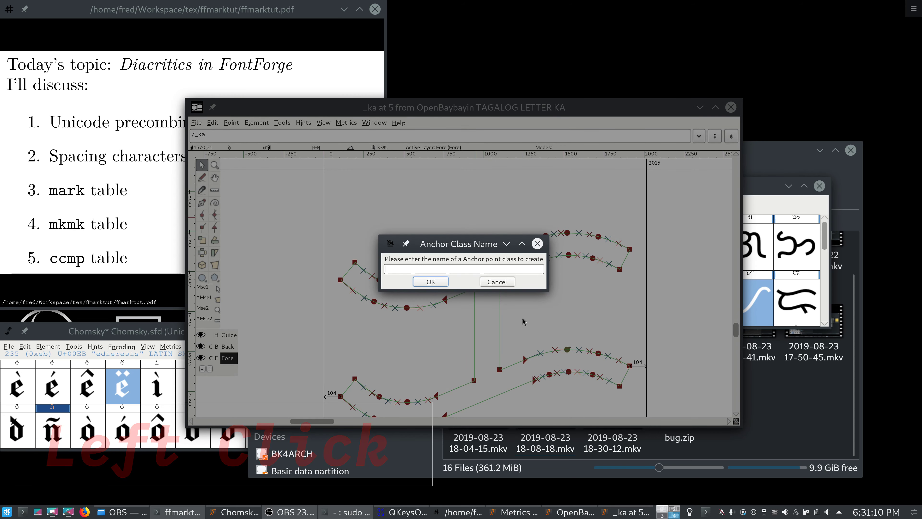
pyautogui.write('tio')
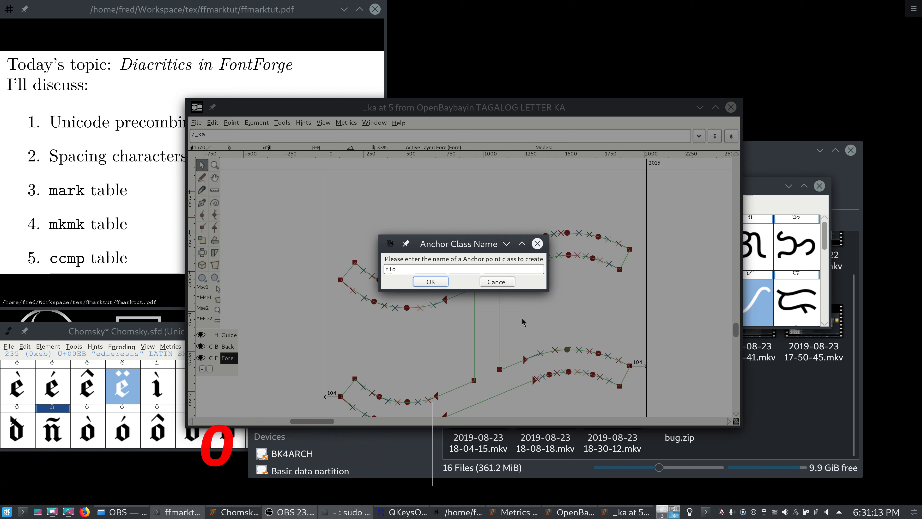
pyautogui.press('BackSpace')
pyautogui.press('BackSpace')
pyautogui.write('op')
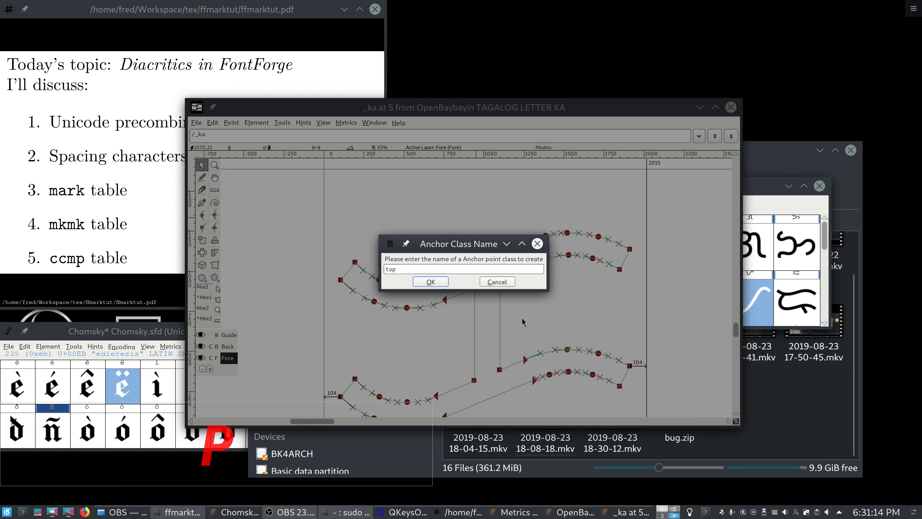
pyautogui.click(431, 282)
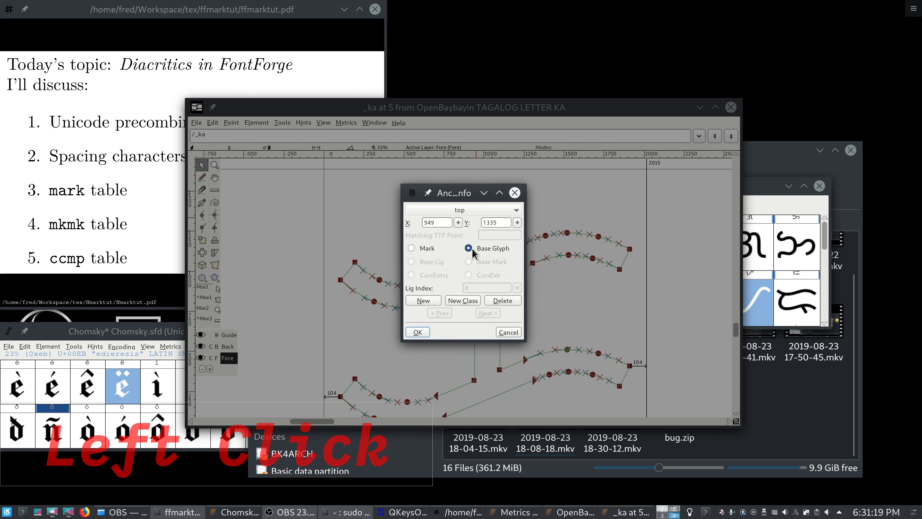
pyautogui.click(472, 249)
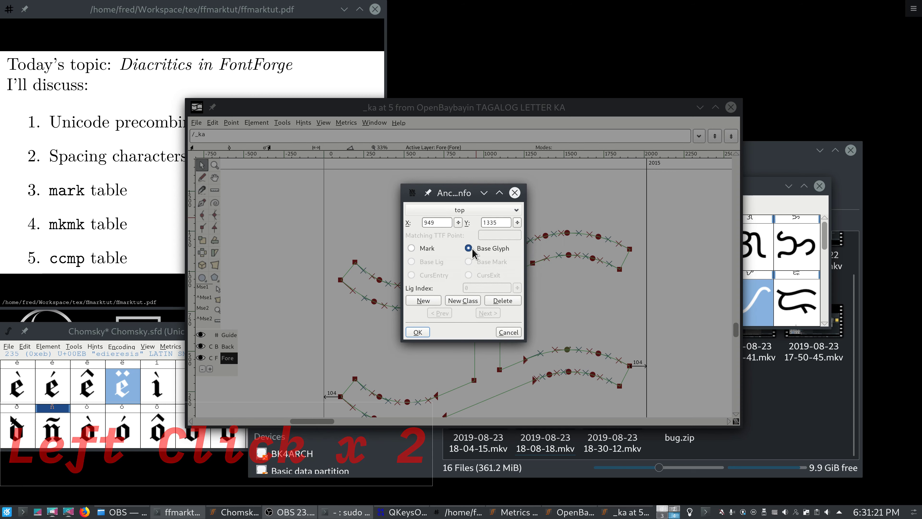
pyautogui.click(427, 329)
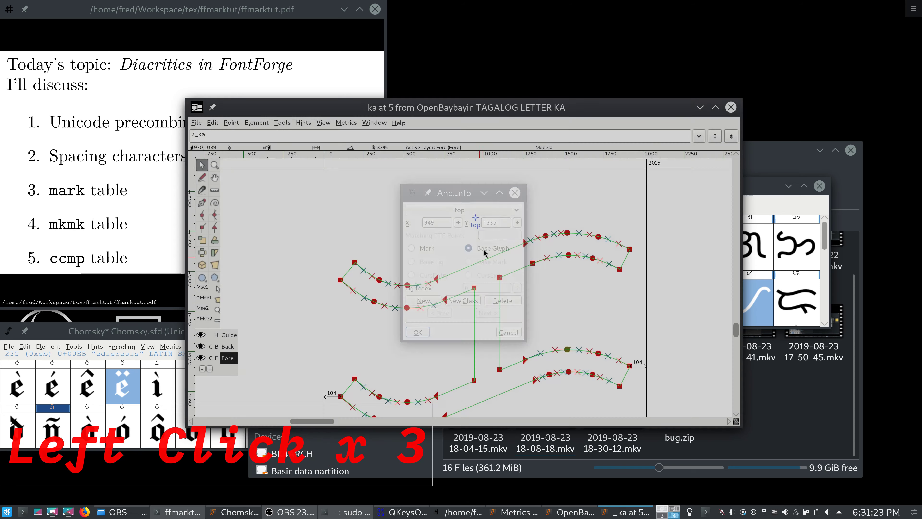
# Step: Add an anchor below the middle of the _ka outline at X 982, Y -114 and create a new anchor class named bottom
pyautogui.scroll(-6, 499, 220)
pyautogui.rightClick(481, 348)
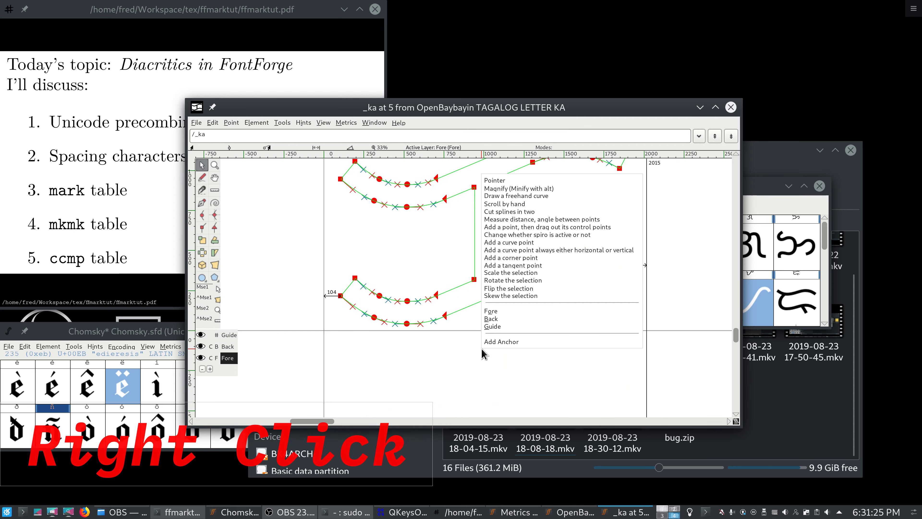
pyautogui.click(484, 345)
pyautogui.click(458, 305)
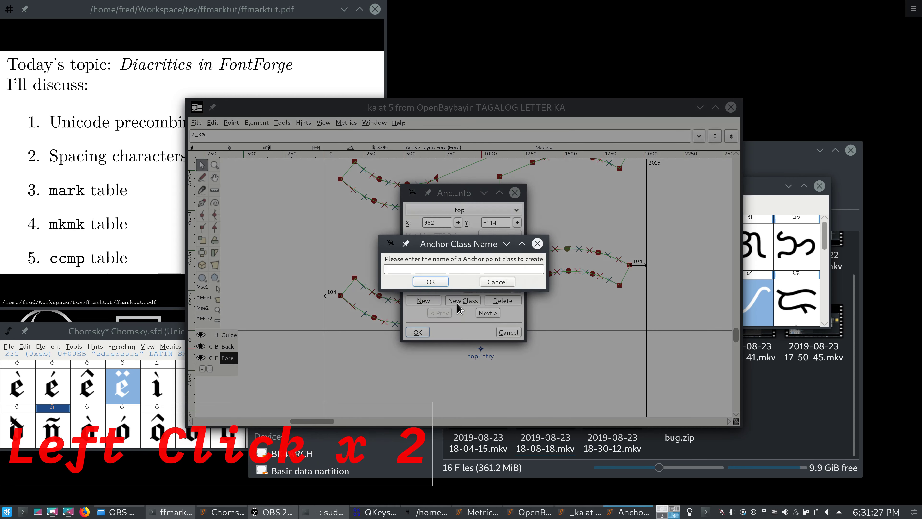
pyautogui.write('bittom')
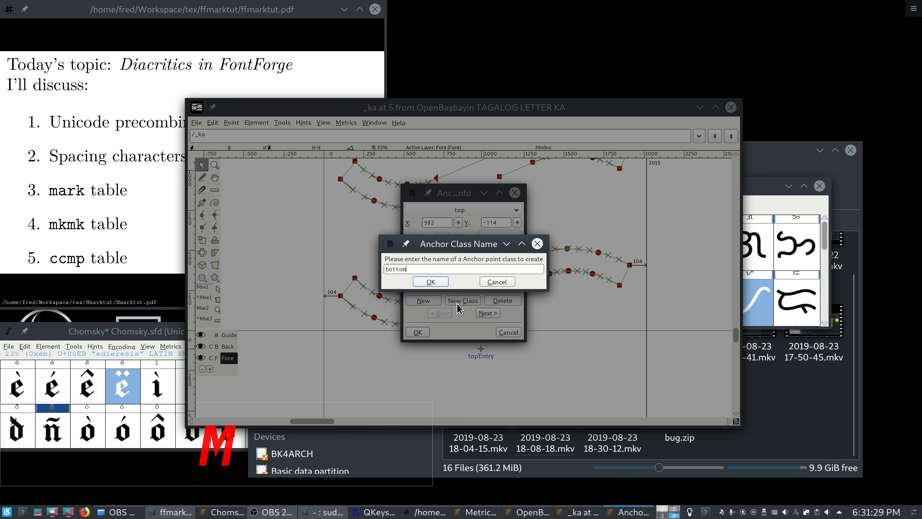
pyautogui.press('Return')
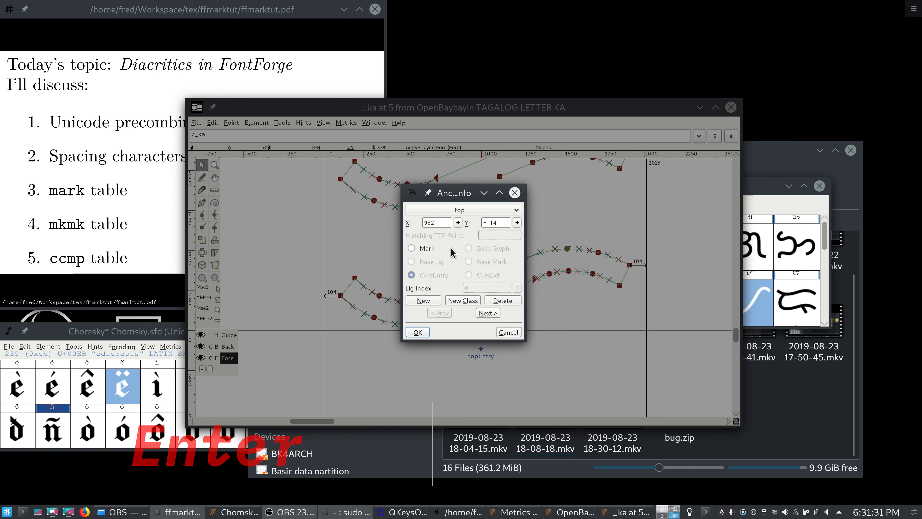
# Step: Assign the anchor below _ka to the bottom class as a Base Glyph anchor, and close the _ka glyph editor
pyautogui.click(435, 248)
pyautogui.tripleClick(476, 248)
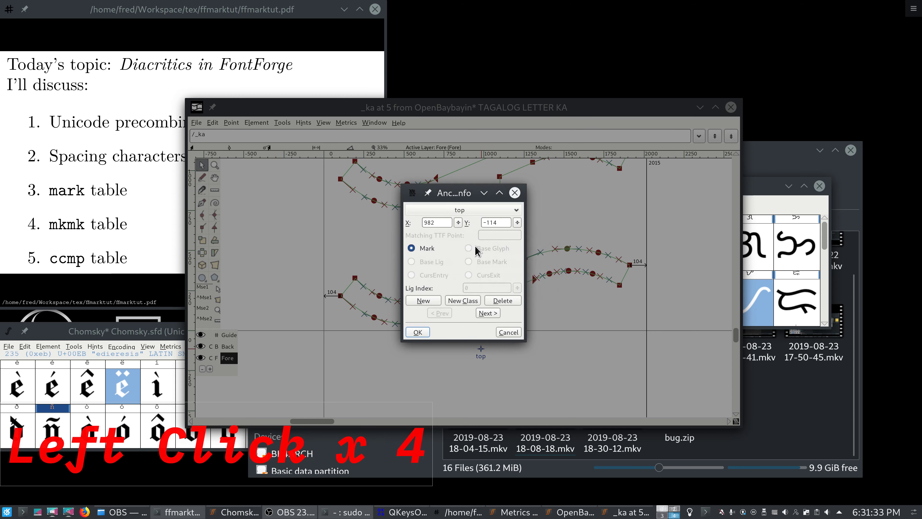
pyautogui.tripleClick(475, 247)
pyautogui.moveTo(466, 214); pyautogui.dragTo(471, 230)
pyautogui.click(500, 250)
pyautogui.click(417, 332)
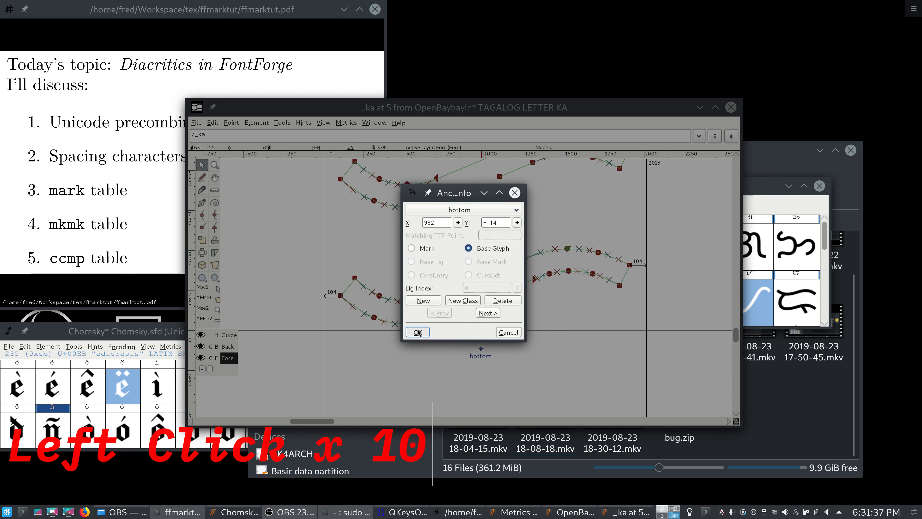
pyautogui.scroll(3, 447, 362)
pyautogui.scroll(1, 447, 362)
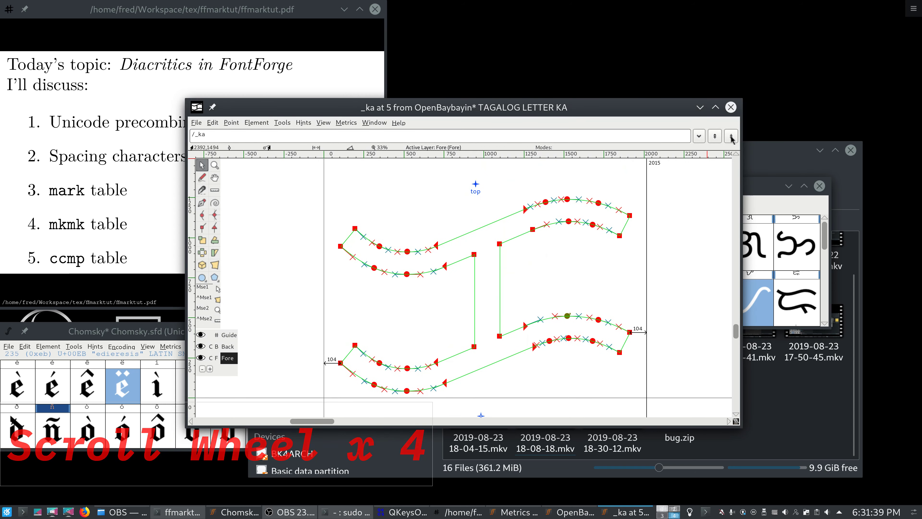
pyautogui.click(730, 109)
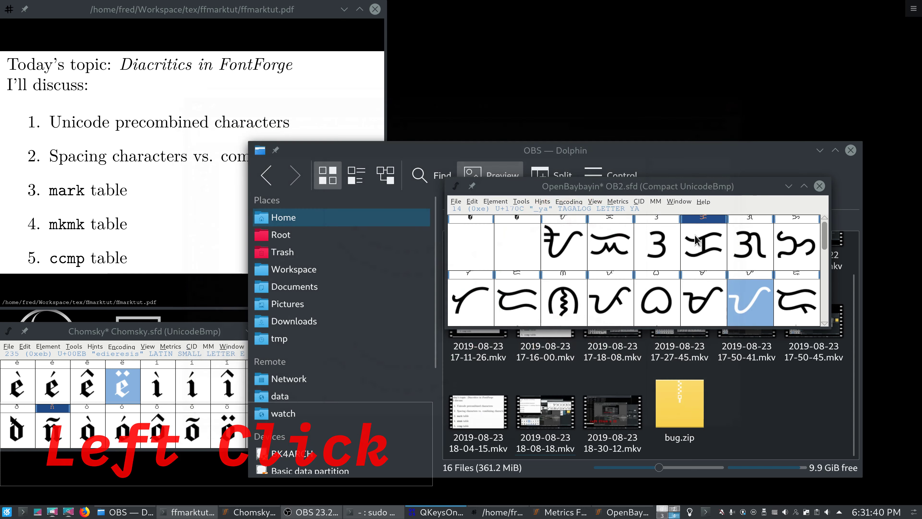
# Step: Add a Mark anchor of class top at the centre of the kudlit.i dot, X 11.4899, Y 1639.77, and close its editor
pyautogui.scroll(-1, 689, 260)
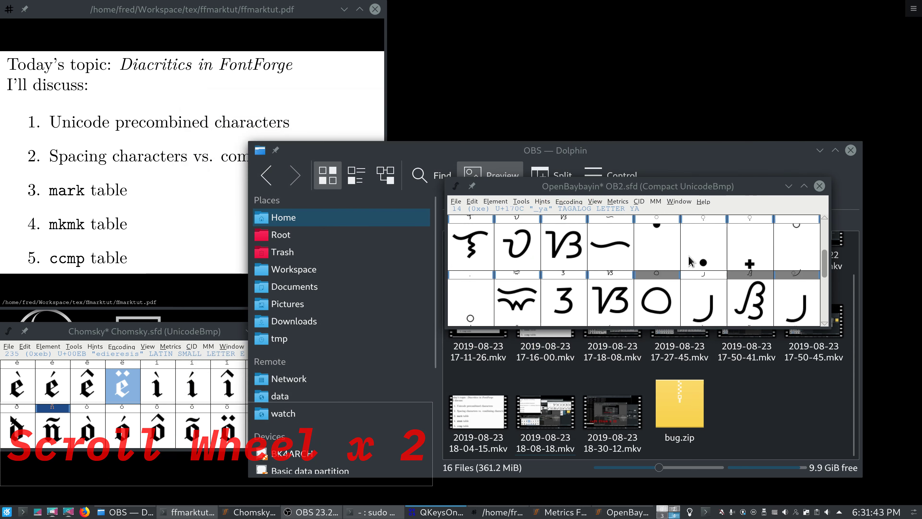
pyautogui.doubleClick(658, 256)
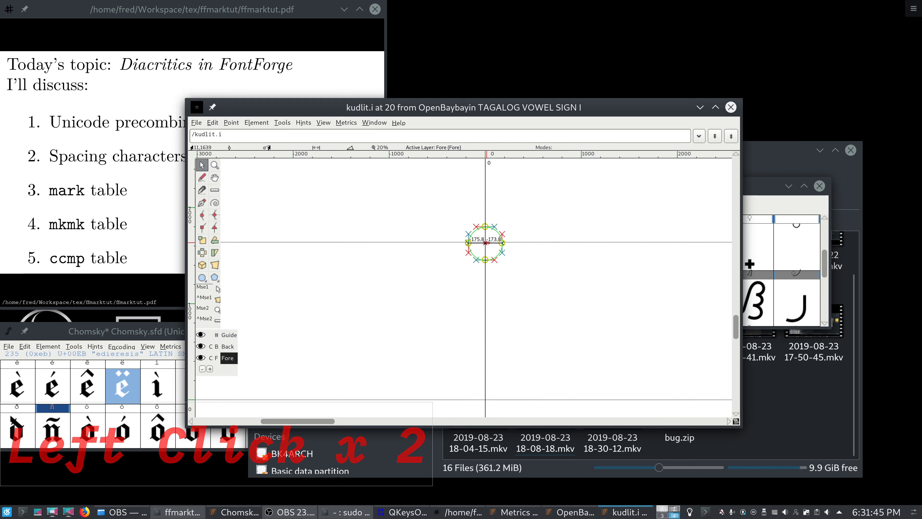
pyautogui.rightClick(486, 243)
pyautogui.click(542, 411)
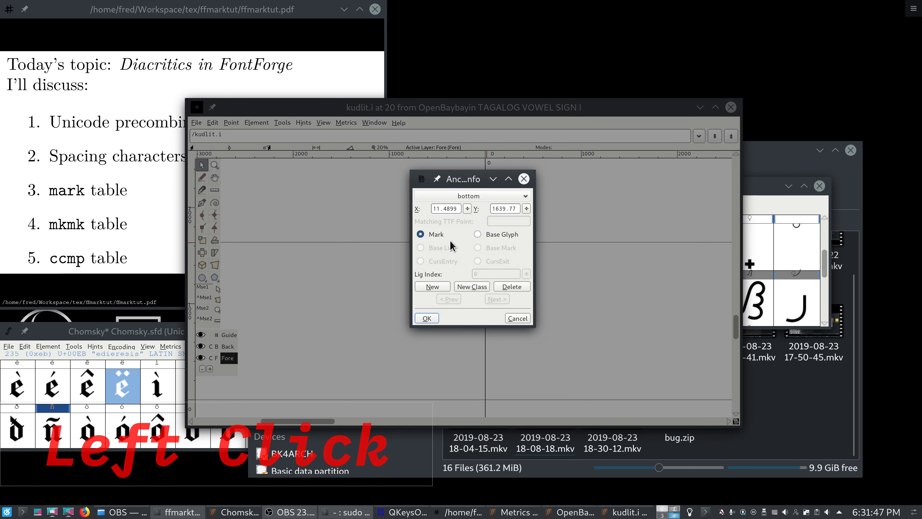
pyautogui.click(437, 236)
pyautogui.moveTo(478, 196); pyautogui.dragTo(493, 214)
pyautogui.click(427, 319)
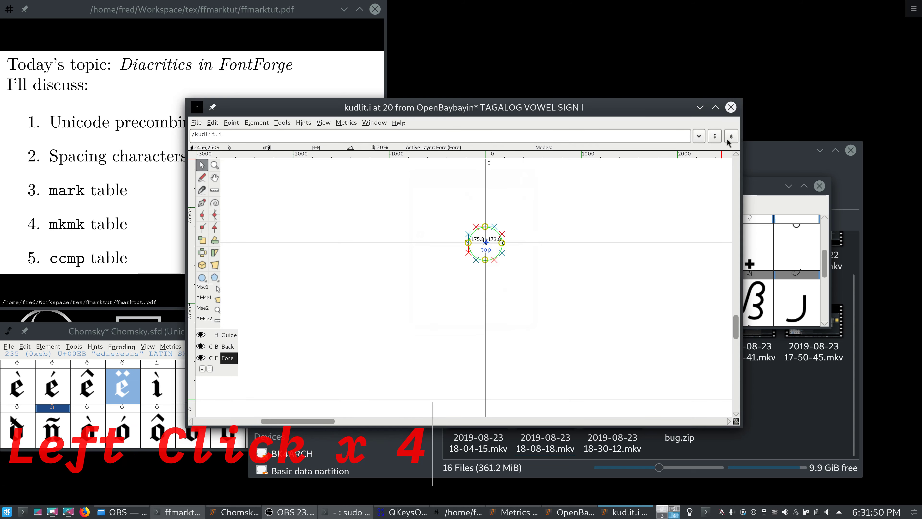
pyautogui.click(730, 107)
# Step: Add a Mark anchor of class bottom at the centre of the kudlit.u dot, X 1.48975, Y -236.188, and close its editor
pyautogui.click(718, 237)
pyautogui.doubleClick(717, 237)
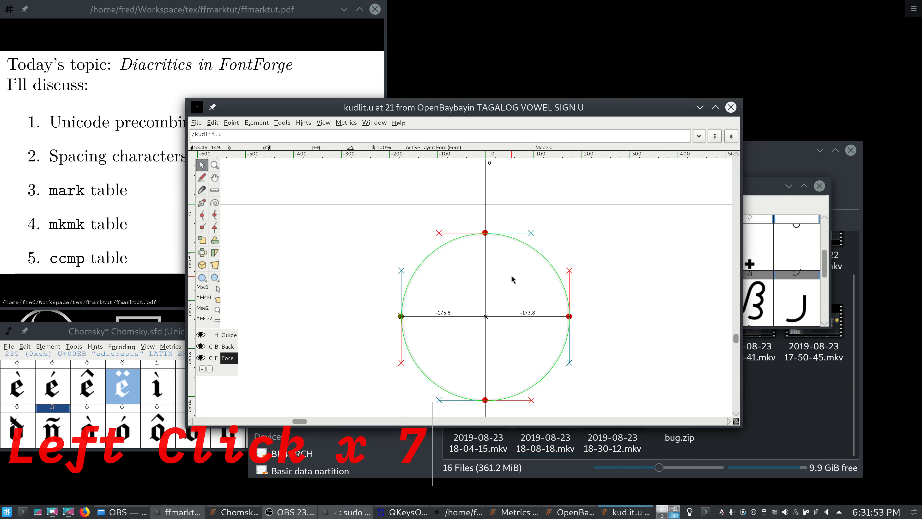
pyautogui.rightClick(486, 322)
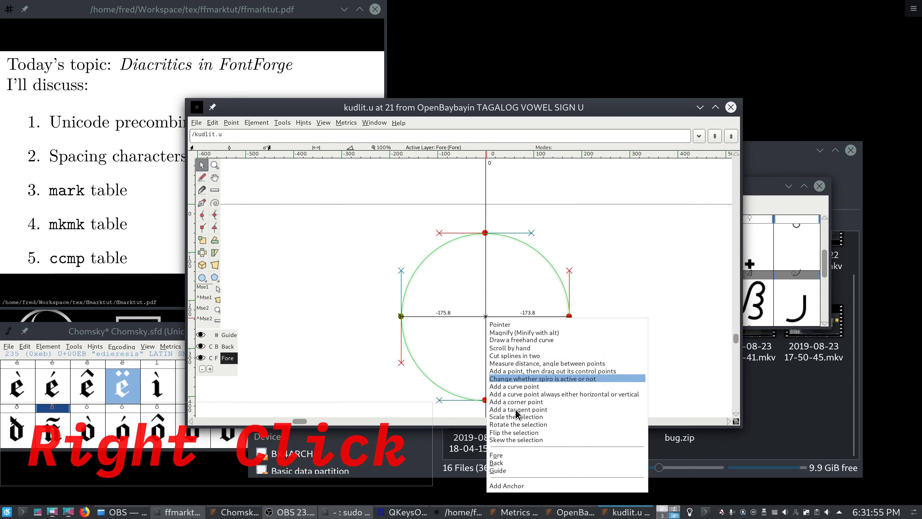
pyautogui.click(508, 486)
pyautogui.click(421, 235)
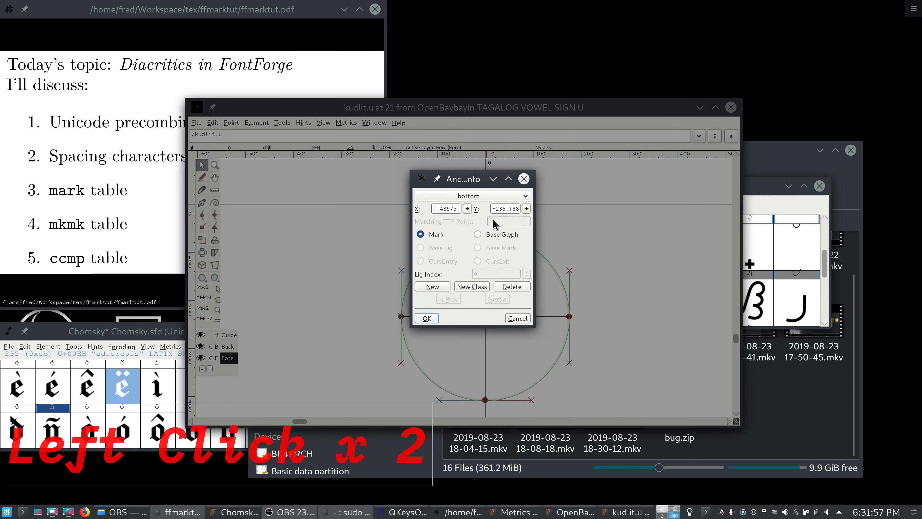
pyautogui.click(427, 318)
pyautogui.click(730, 108)
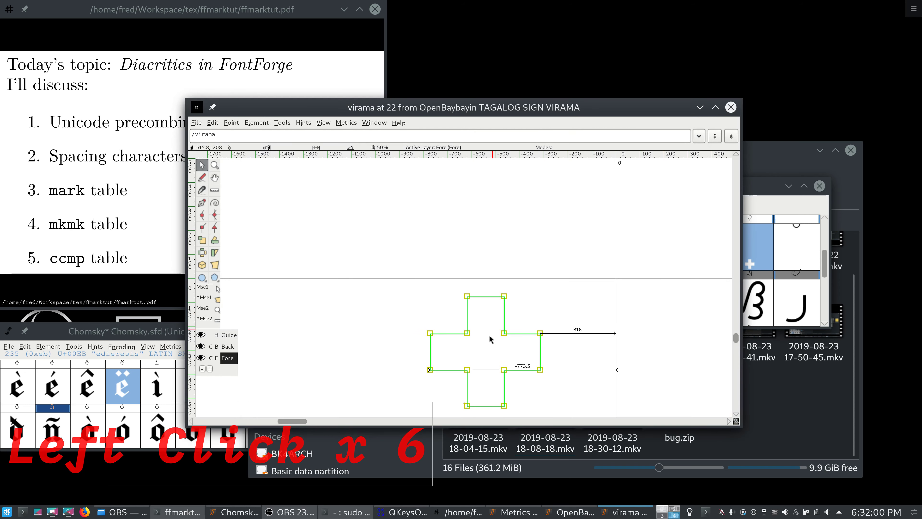
# Step: Add a Mark anchor of class bottom at the centre of the virama cross, X -549.75, Y -302.5, and close its editor
pyautogui.rightClick(489, 359)
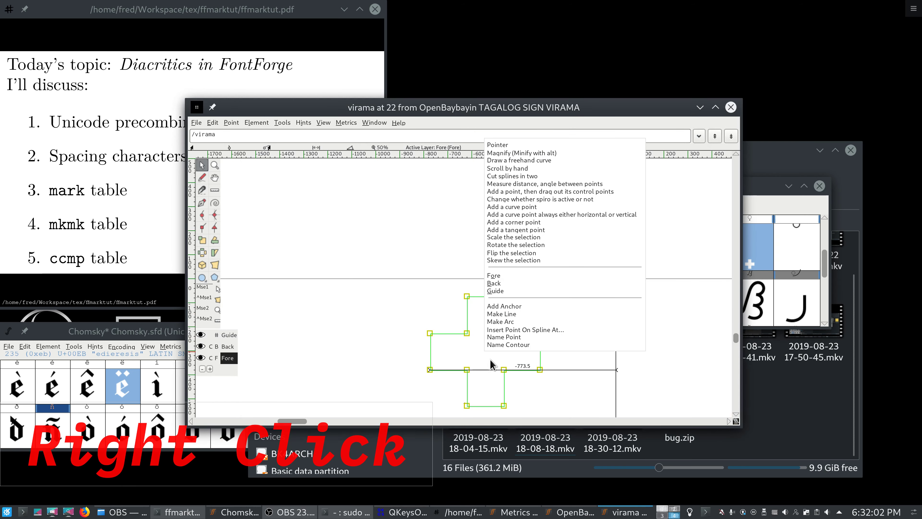
pyautogui.click(516, 306)
pyautogui.moveTo(477, 199)
pyautogui.mouseDown()
pyautogui.moveTo(485, 215)
pyautogui.moveTo(478, 209)
pyautogui.mouseUp()
pyautogui.click(426, 318)
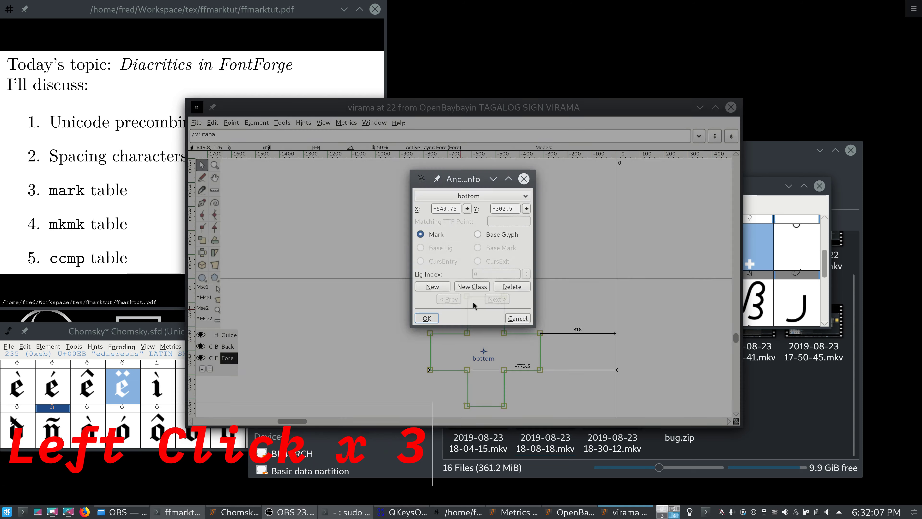
pyautogui.click(730, 109)
# Step: Open the _ga glyph and add a Base Glyph anchor of class top above the middle of its outline
pyautogui.scroll(3, 687, 223)
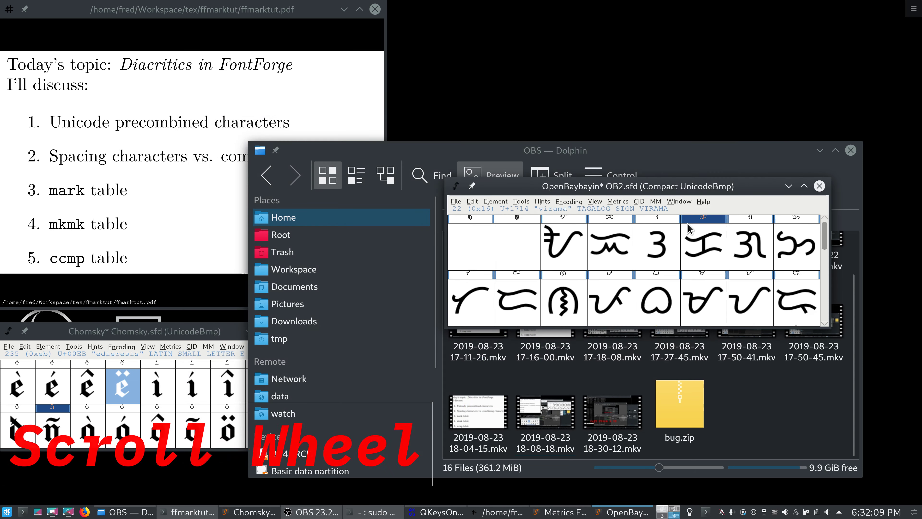
pyautogui.doubleClick(740, 250)
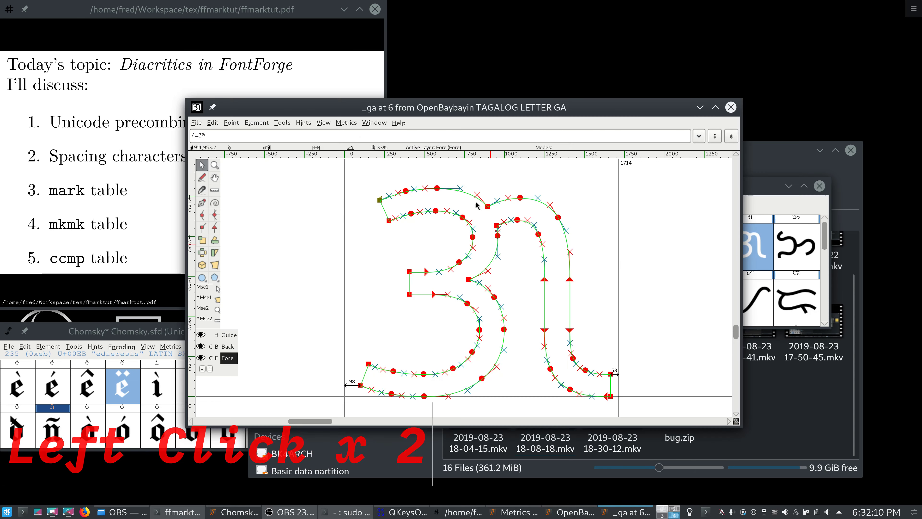
pyautogui.scroll(3, 478, 201)
pyautogui.rightClick(477, 200)
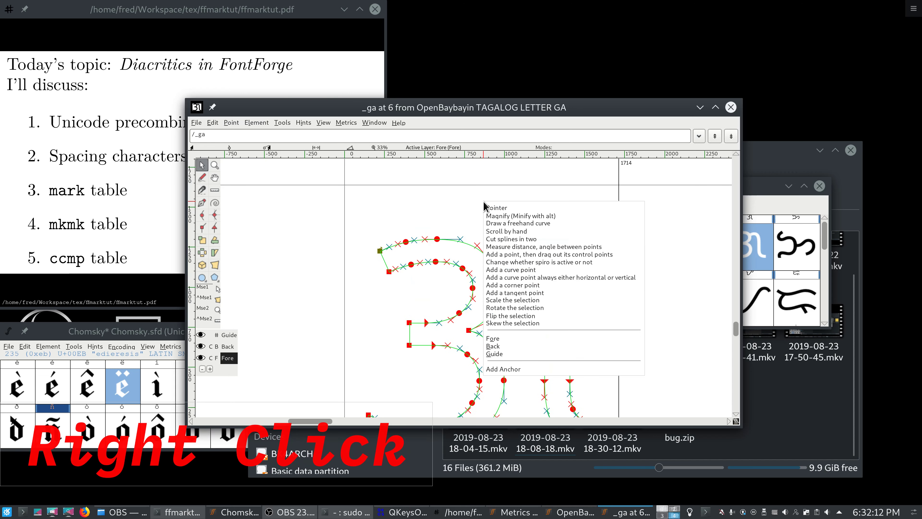
pyautogui.click(532, 365)
pyautogui.click(459, 211)
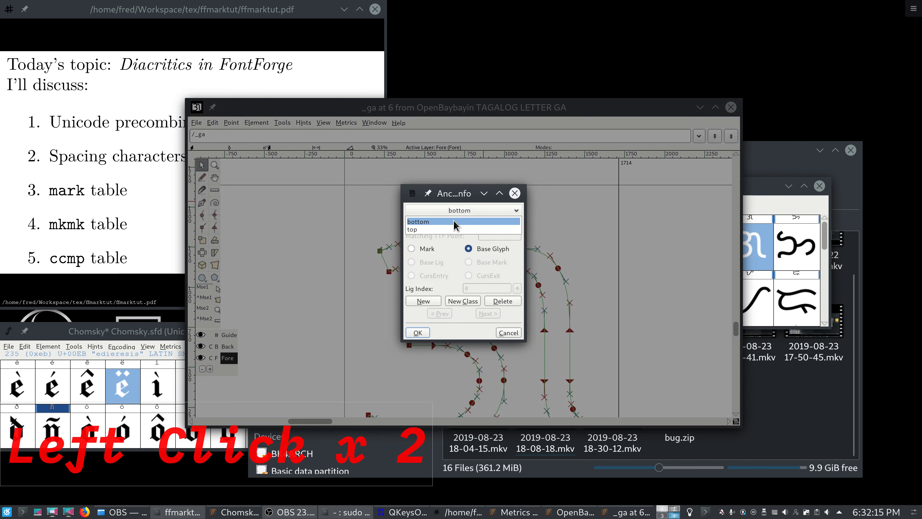
pyautogui.click(458, 229)
pyautogui.click(420, 332)
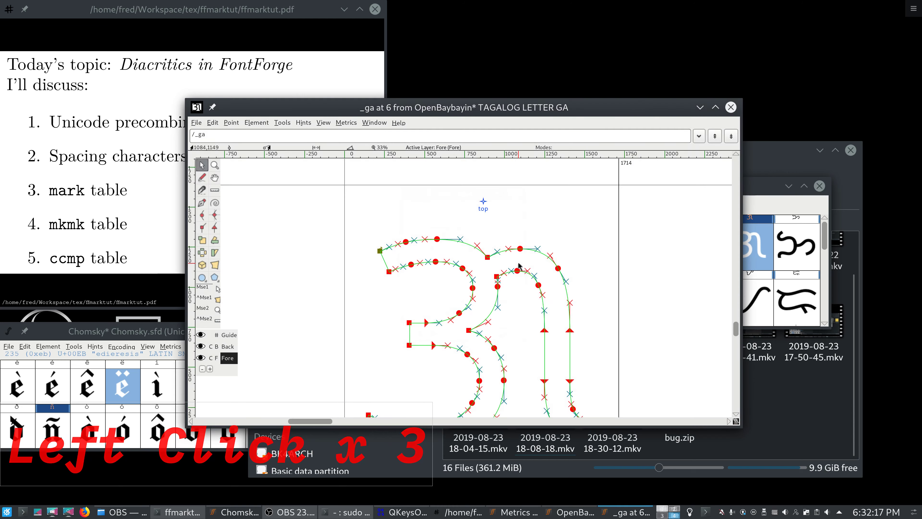
# Step: Add a Base Glyph anchor of class bottom below the _ga outline at X 863, Y -225, and close the glyph editor
pyautogui.scroll(-7, 486, 369)
pyautogui.rightClick(483, 366)
pyautogui.click(495, 358)
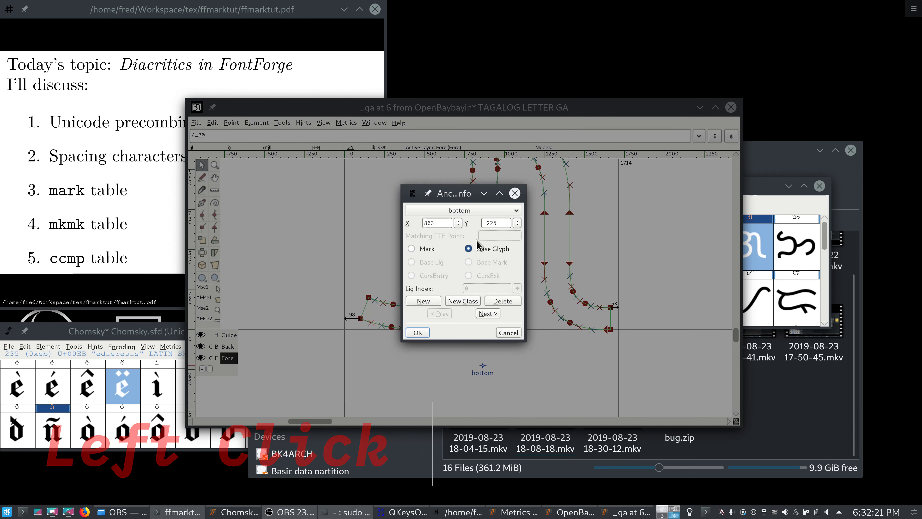
pyautogui.click(412, 334)
pyautogui.scroll(3, 414, 338)
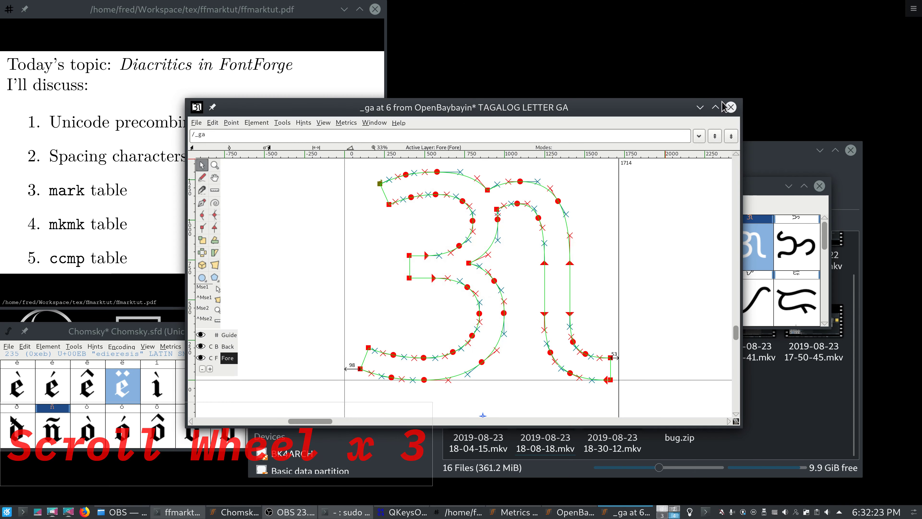
pyautogui.click(730, 108)
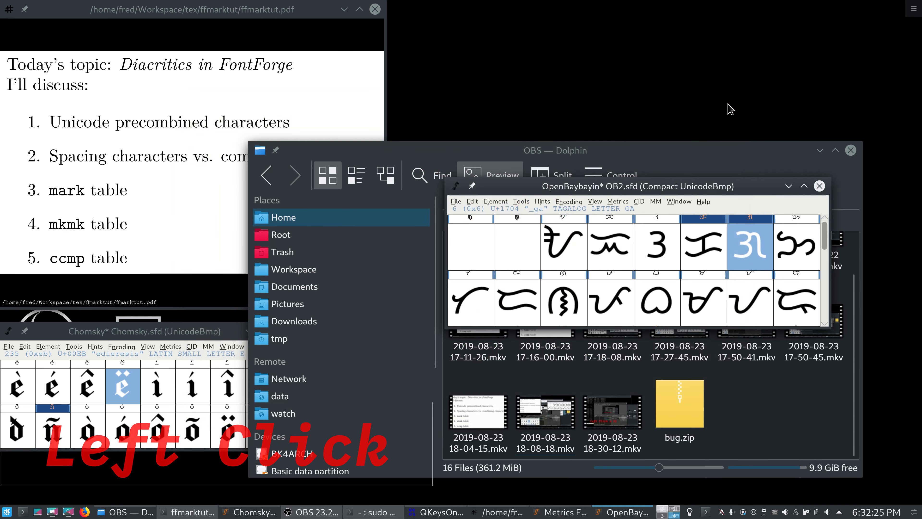
# Step: Start a new GPOS lookup of type Mark to Base Position in the OpenBaybayin font information
pyautogui.click(495, 201)
pyautogui.click(500, 215)
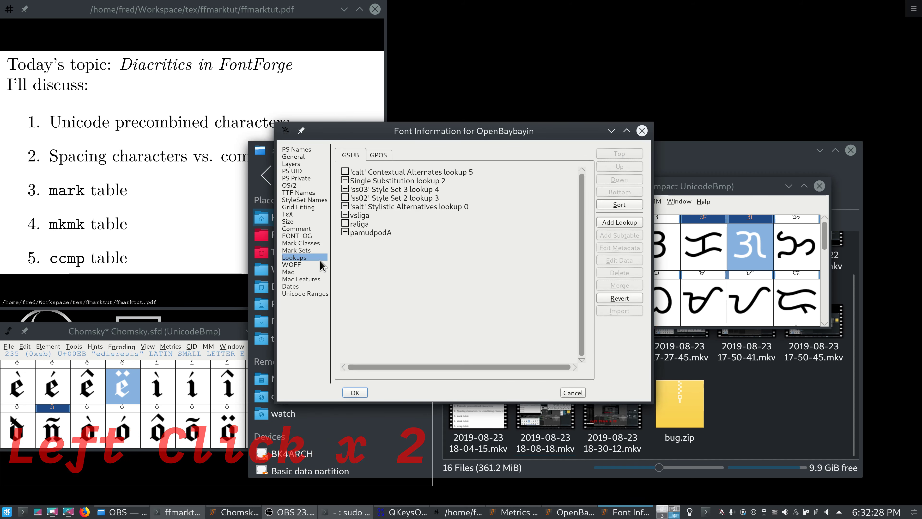
pyautogui.click(386, 160)
pyautogui.click(640, 223)
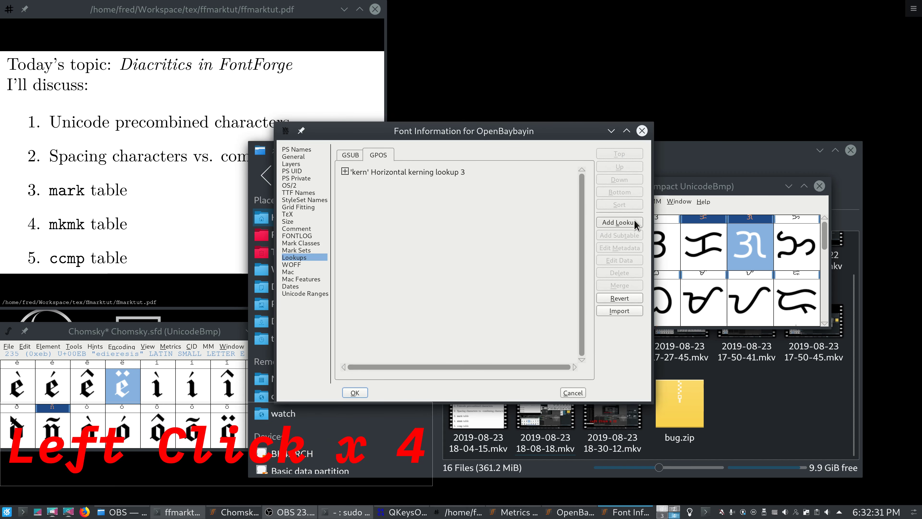
pyautogui.click(423, 192)
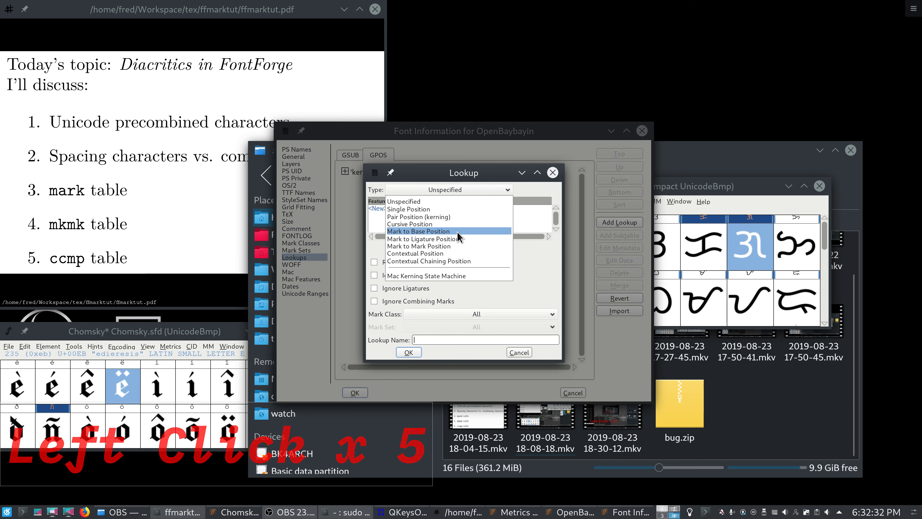
pyautogui.click(418, 231)
# Step: Give the new lookup the mark Mark Positioning feature, keep its suggested name and scripts, and accept it
pyautogui.click(394, 209)
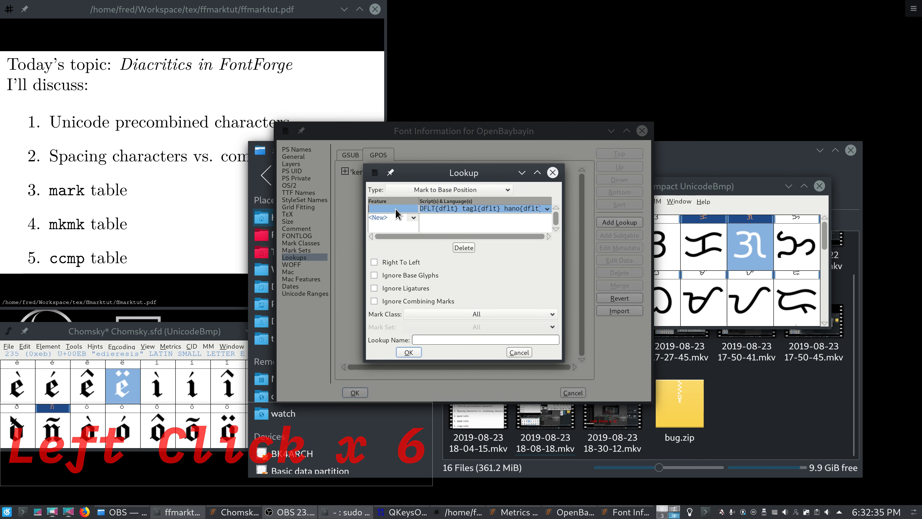
pyautogui.click(415, 212)
pyautogui.click(432, 228)
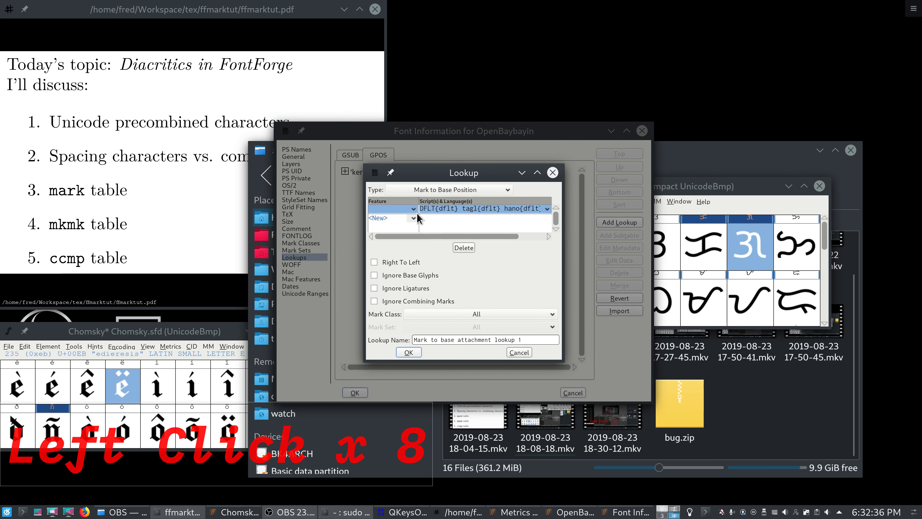
pyautogui.click(413, 208)
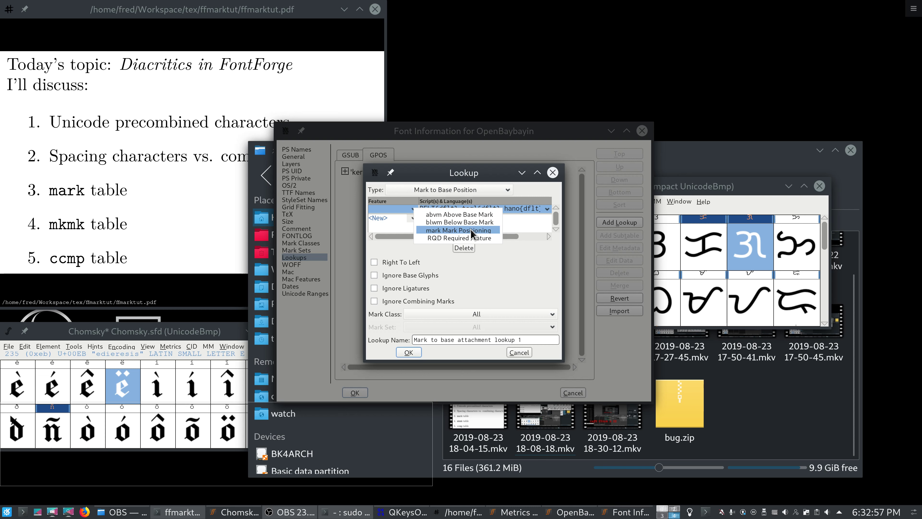
pyautogui.click(470, 229)
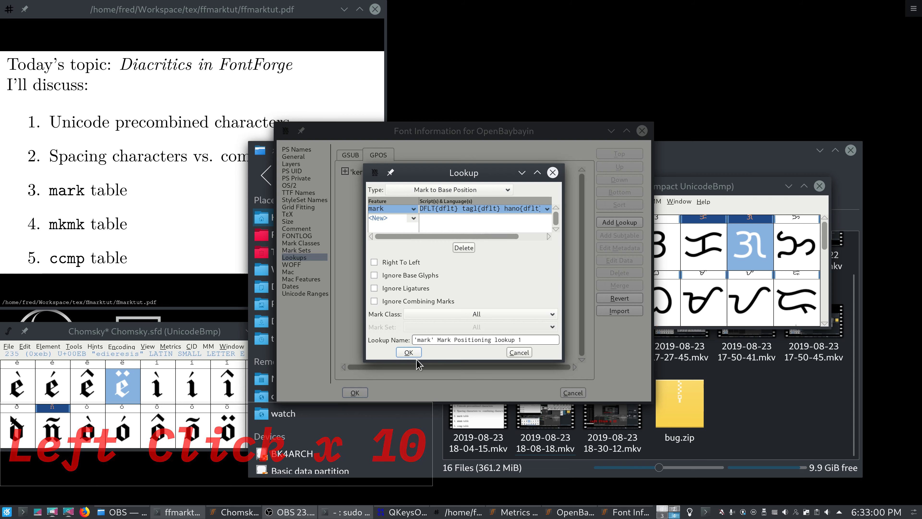
pyautogui.click(408, 354)
# Step: Add a subtable with the suggested name to the mark positioning lookup and define the anchor classes top and bottom in it
pyautogui.click(617, 235)
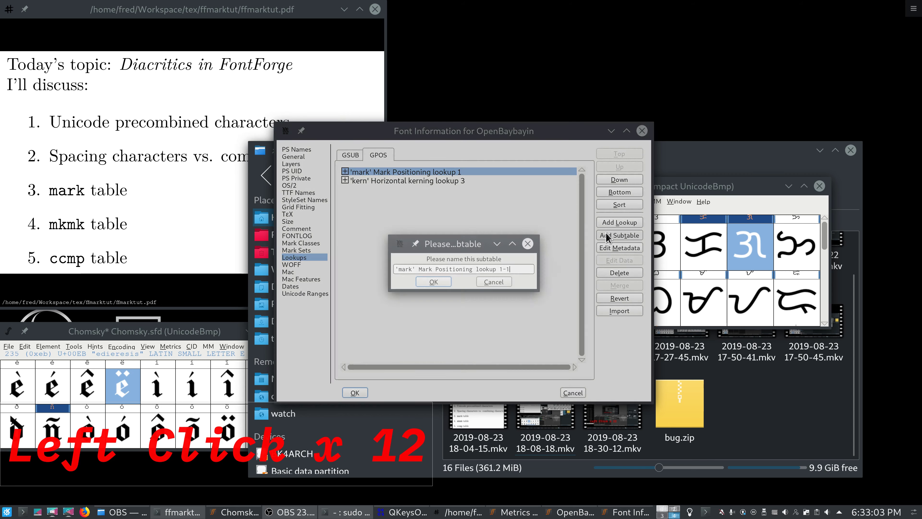
pyautogui.click(434, 282)
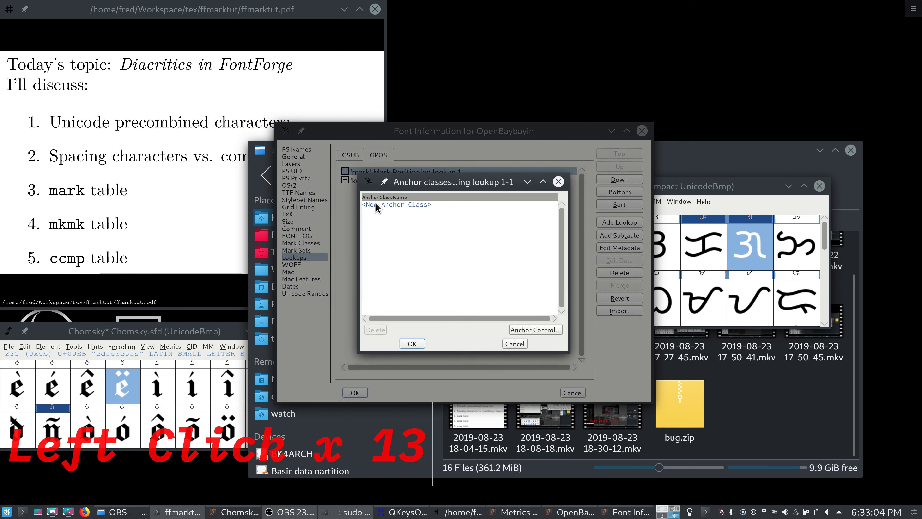
pyautogui.click(388, 204)
pyautogui.write('t')
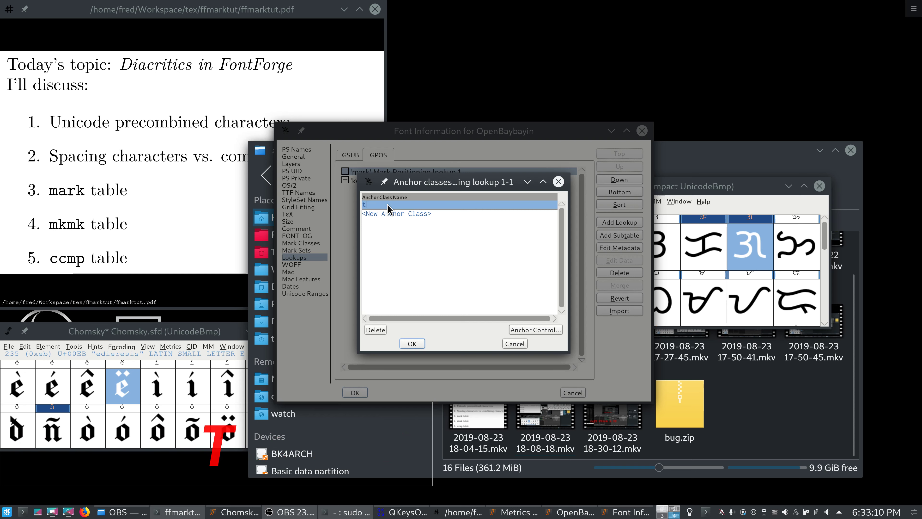
pyautogui.write('iop')
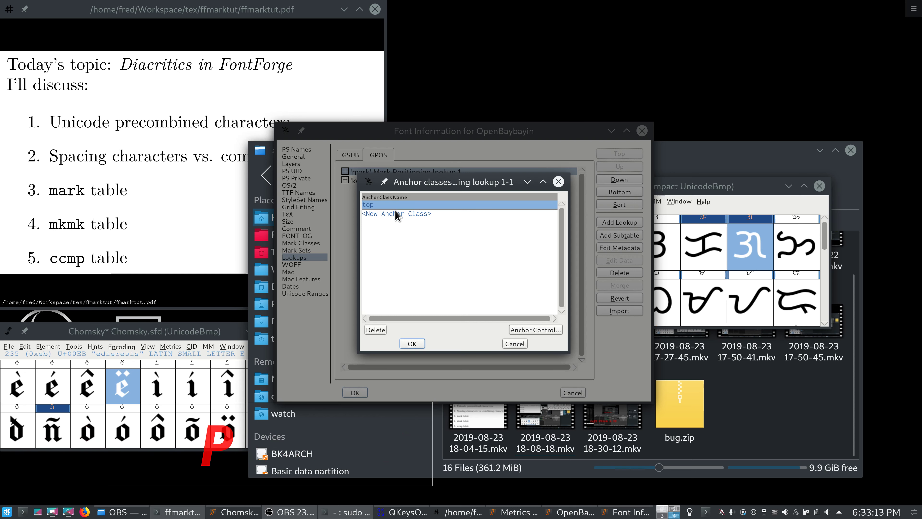
pyautogui.click(395, 212)
pyautogui.write('bottom')
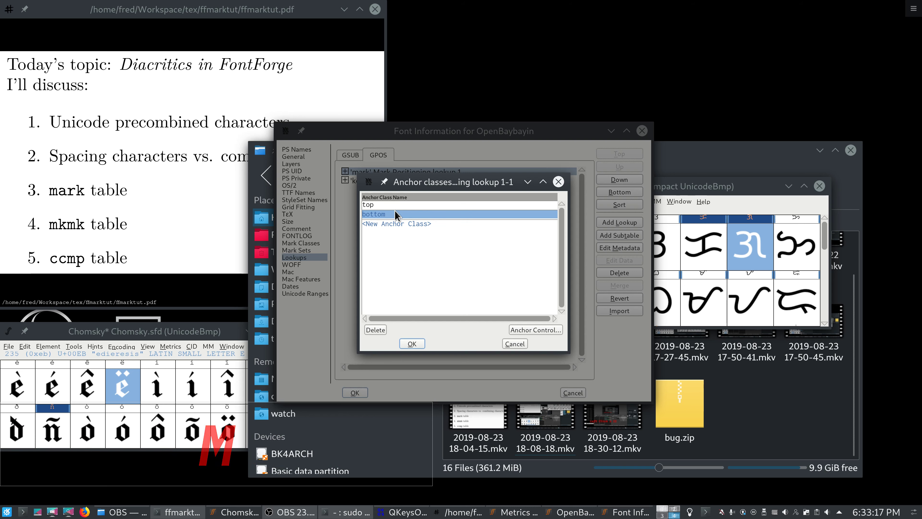
pyautogui.click(419, 343)
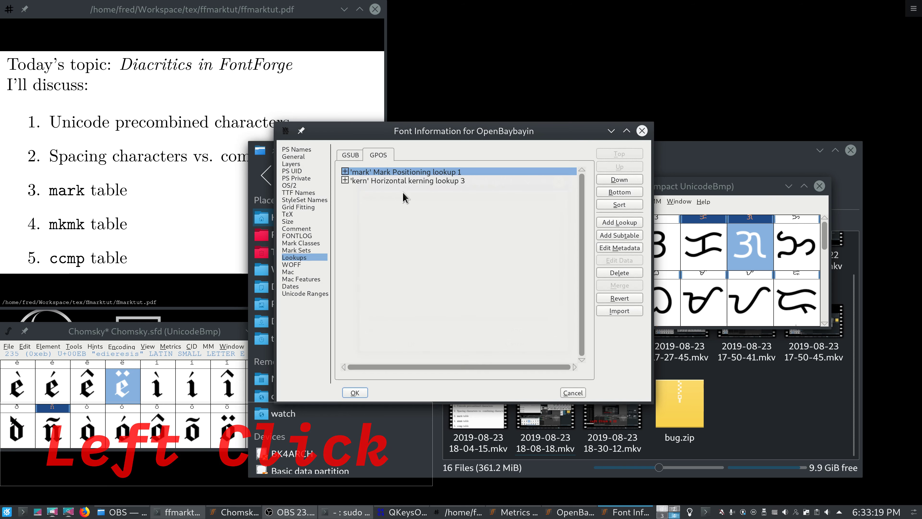
# Step: Open Anchor Control for the subtable's bottom class and move the _ka base anchor to about X 1056, Y -197
pyautogui.click(345, 171)
pyautogui.doubleClick(399, 181)
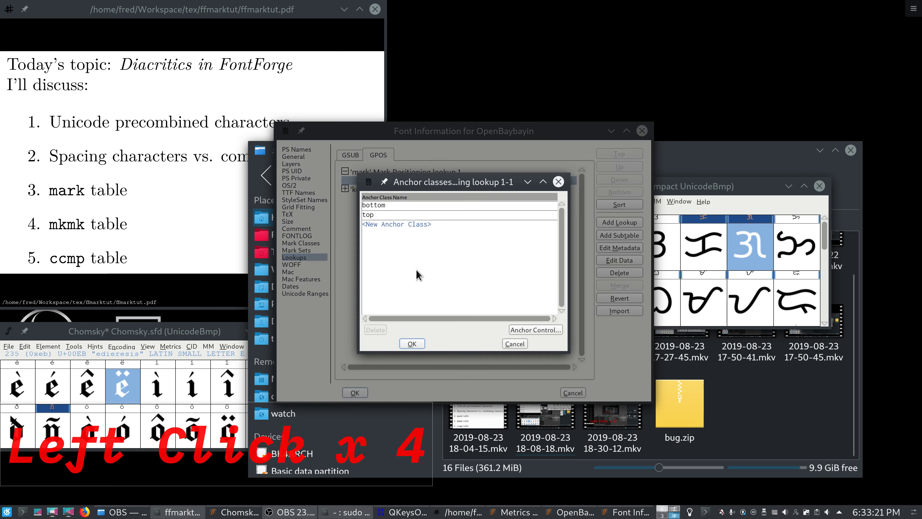
pyautogui.click(398, 209)
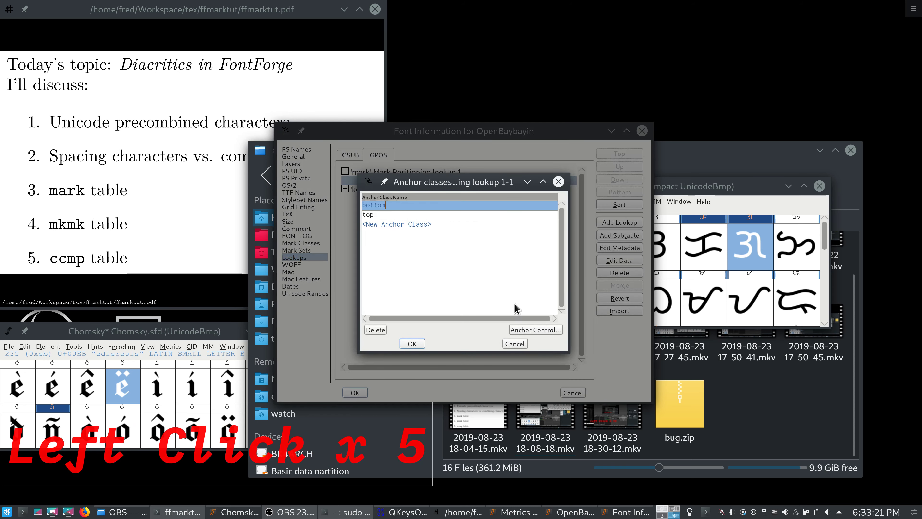
pyautogui.click(535, 329)
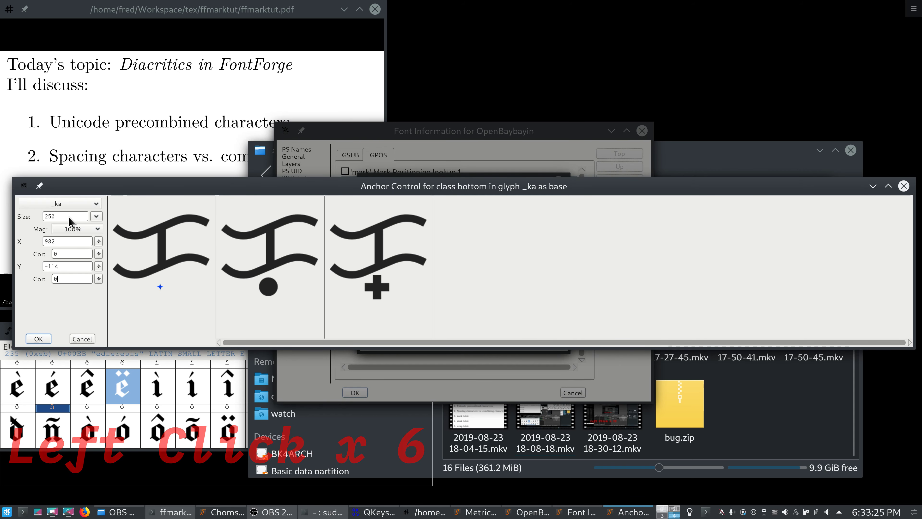
pyautogui.click(92, 211)
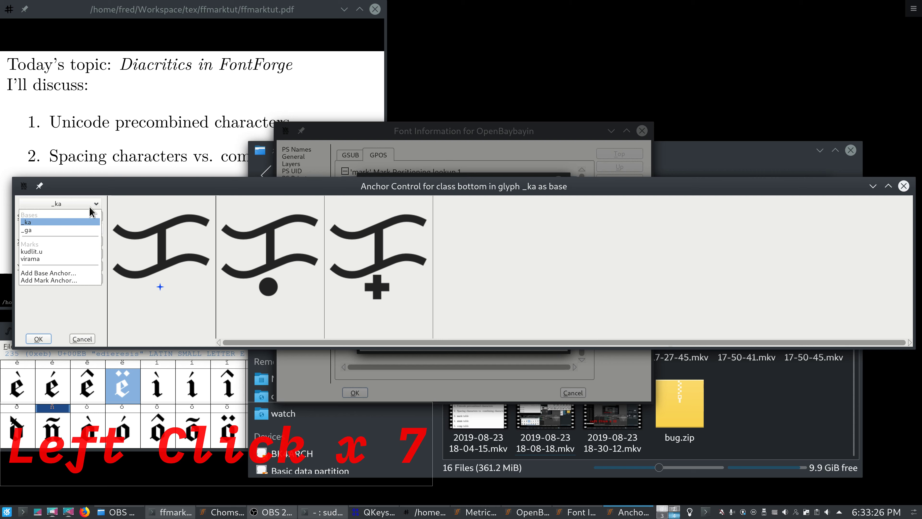
pyautogui.click(89, 258)
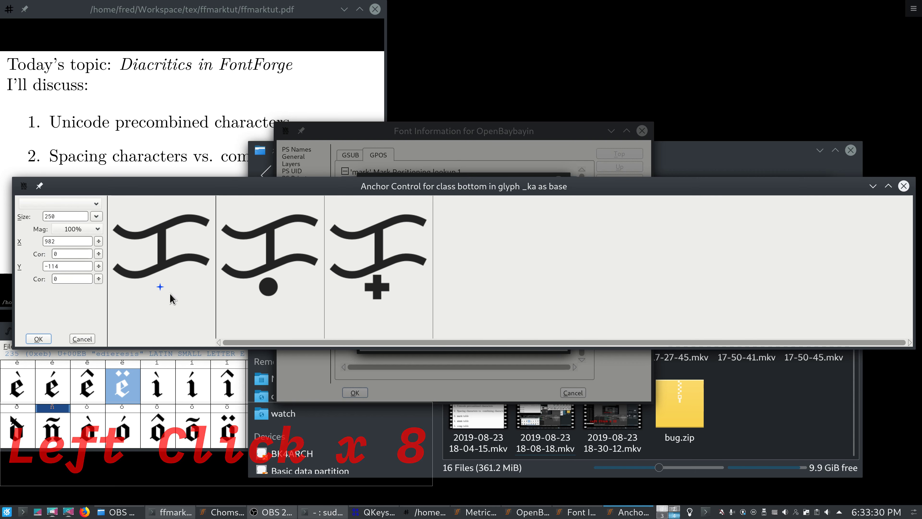
pyautogui.click(164, 291)
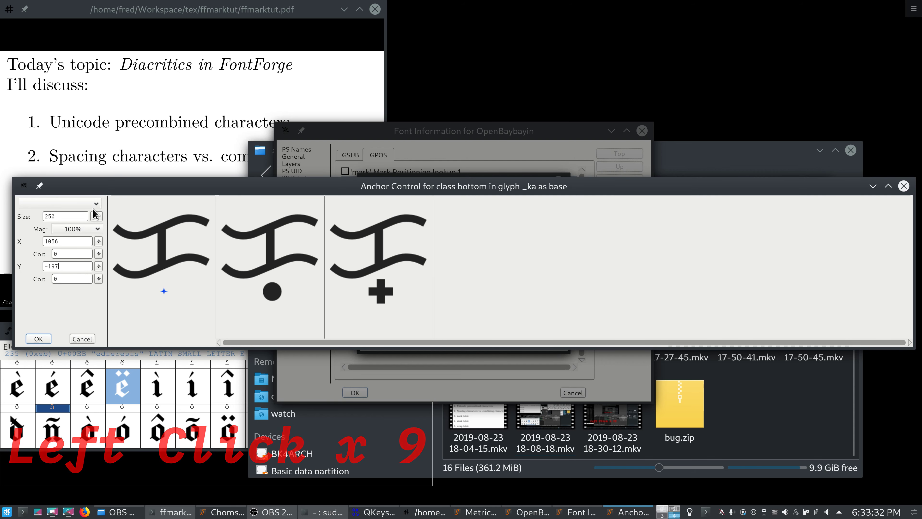
# Step: Move the _ga glyph's bottom anchor lower and farther right beneath its outline, then accept the anchor and class changes
pyautogui.moveTo(86, 206); pyautogui.dragTo(86, 226)
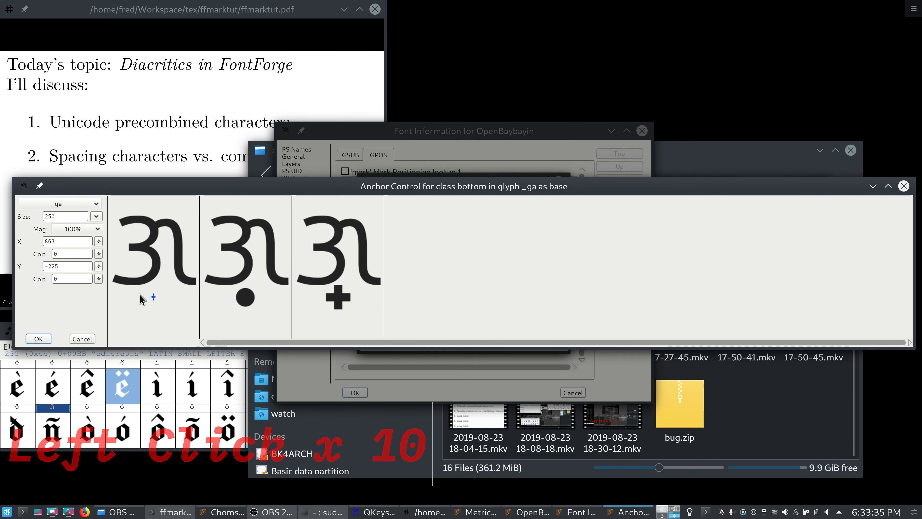
pyautogui.click(164, 302)
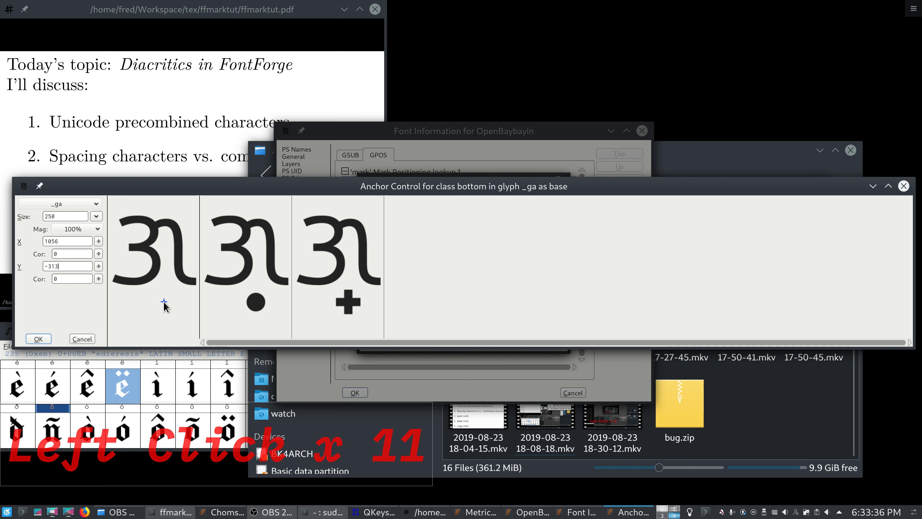
pyautogui.click(77, 204)
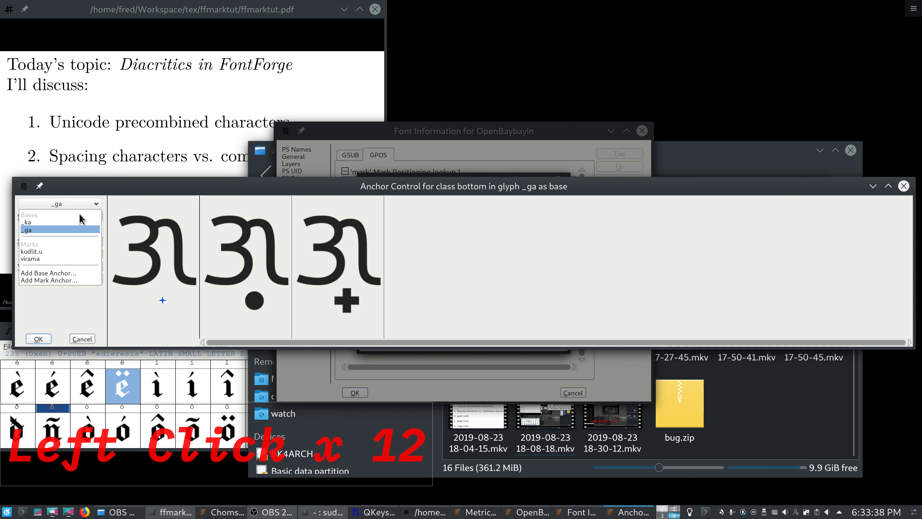
pyautogui.moveTo(83, 219); pyautogui.dragTo(82, 222)
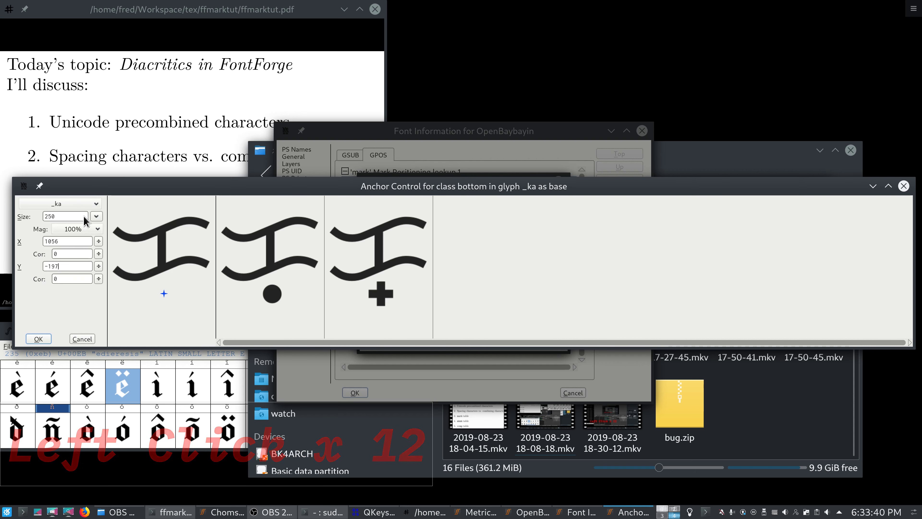
pyautogui.click(47, 339)
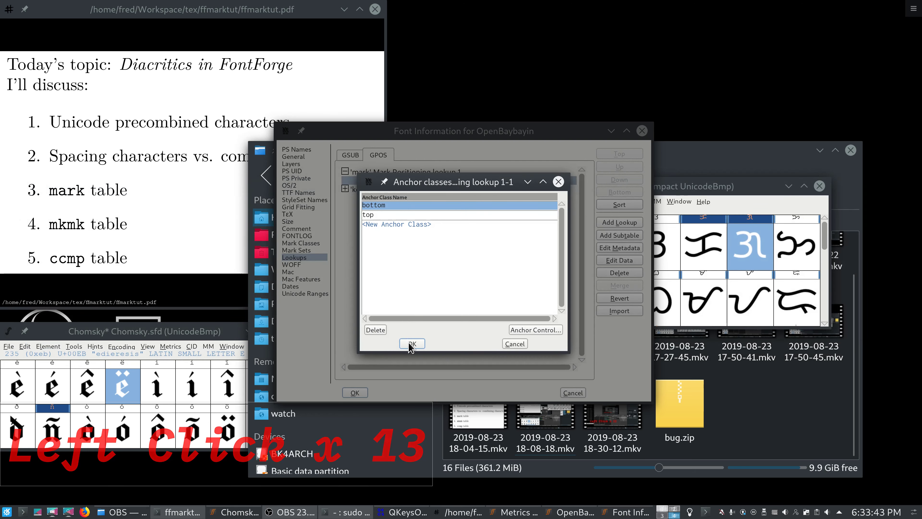
pyautogui.click(411, 343)
# Step: Add a base anchor of class bottom to the _la glyph through Anchor Control and place it at about X 1038, Y -403
pyautogui.doubleClick(412, 181)
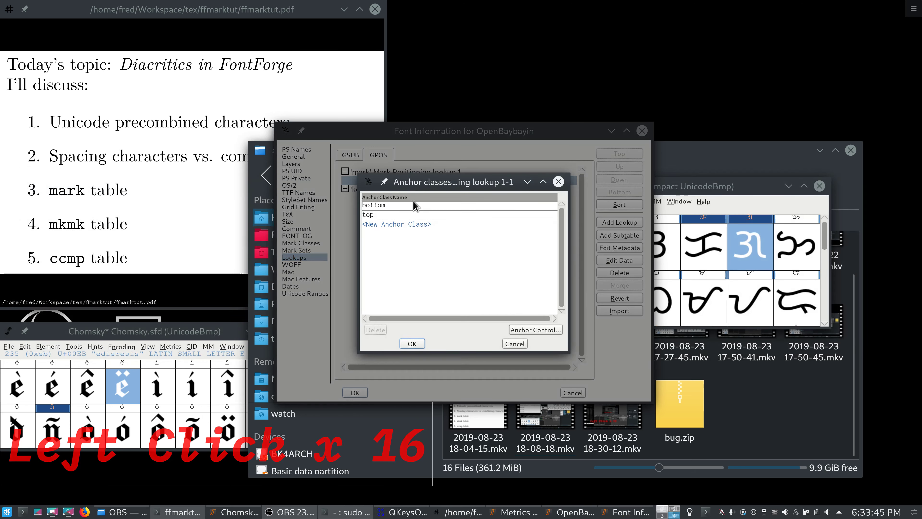
pyautogui.click(416, 209)
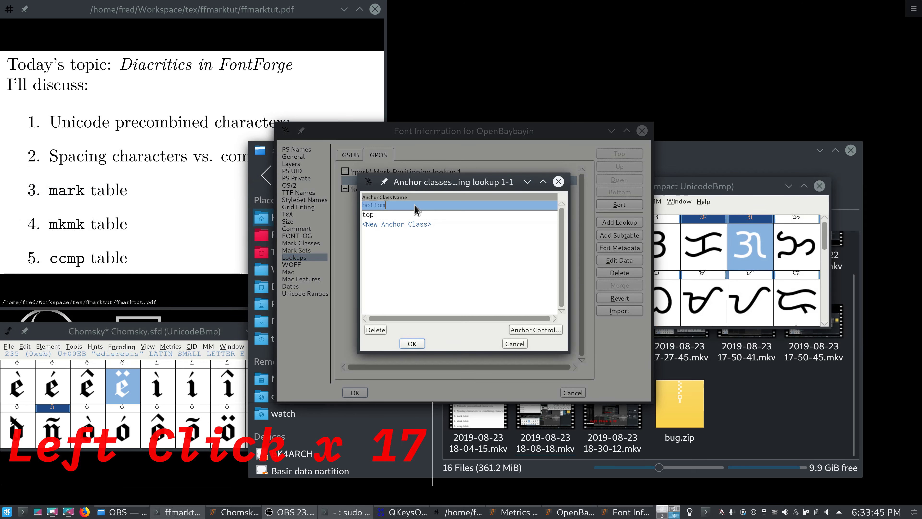
pyautogui.click(533, 329)
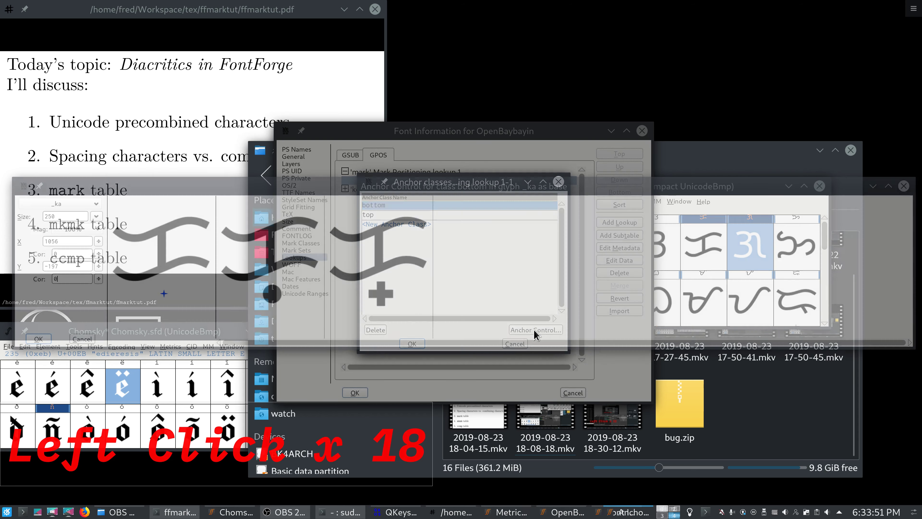
pyautogui.click(86, 205)
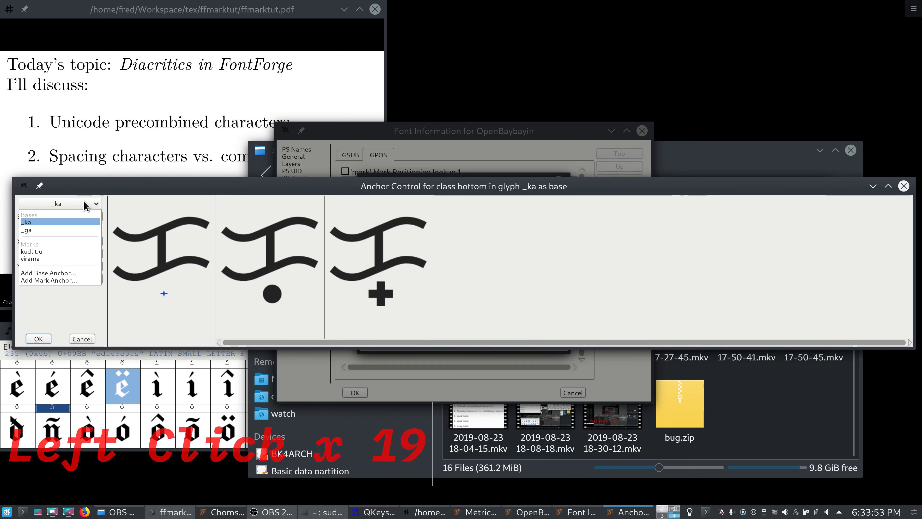
pyautogui.click(84, 273)
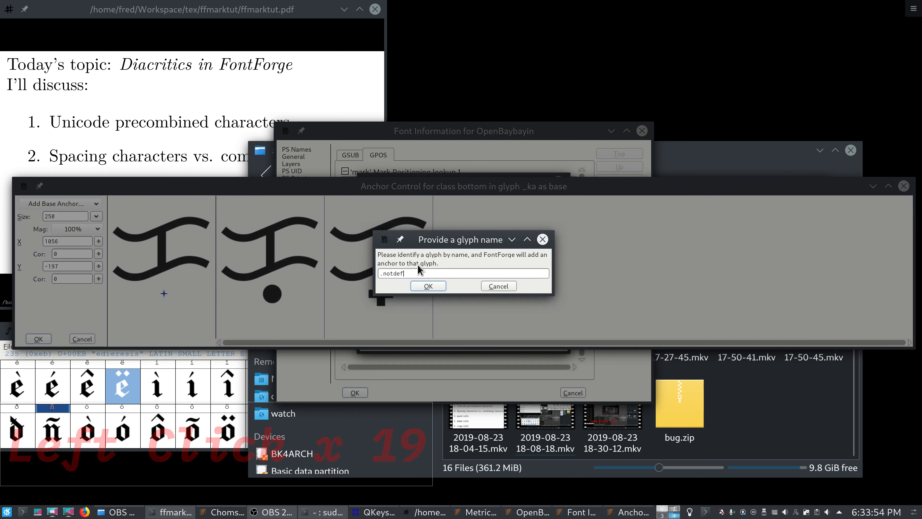
pyautogui.write('_la')
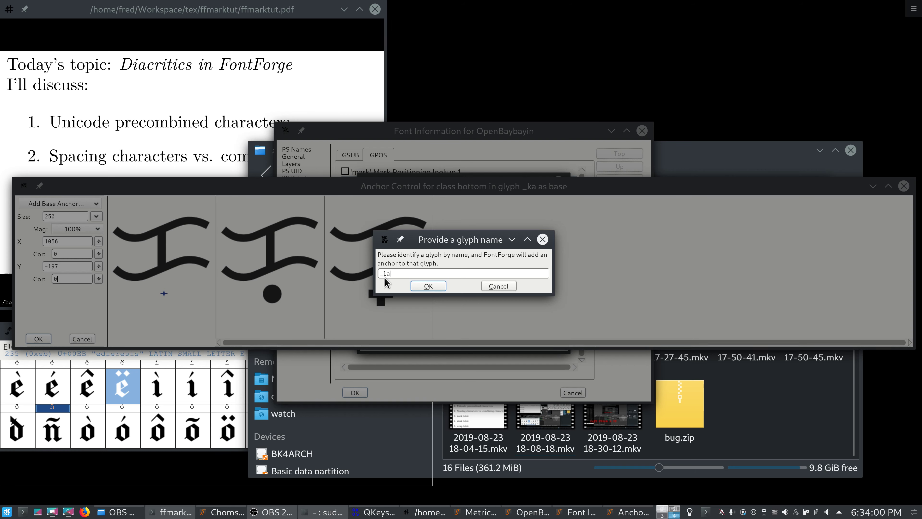
pyautogui.click(417, 287)
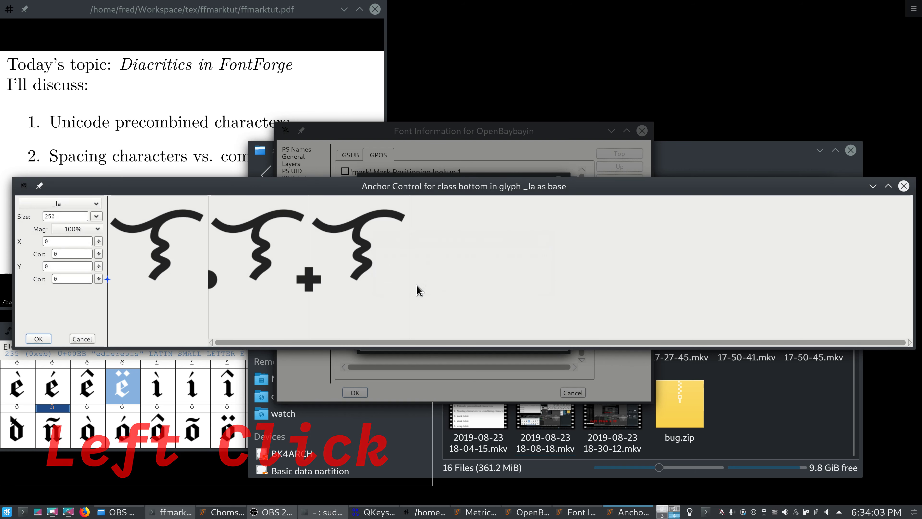
pyautogui.moveTo(107, 279); pyautogui.dragTo(163, 301)
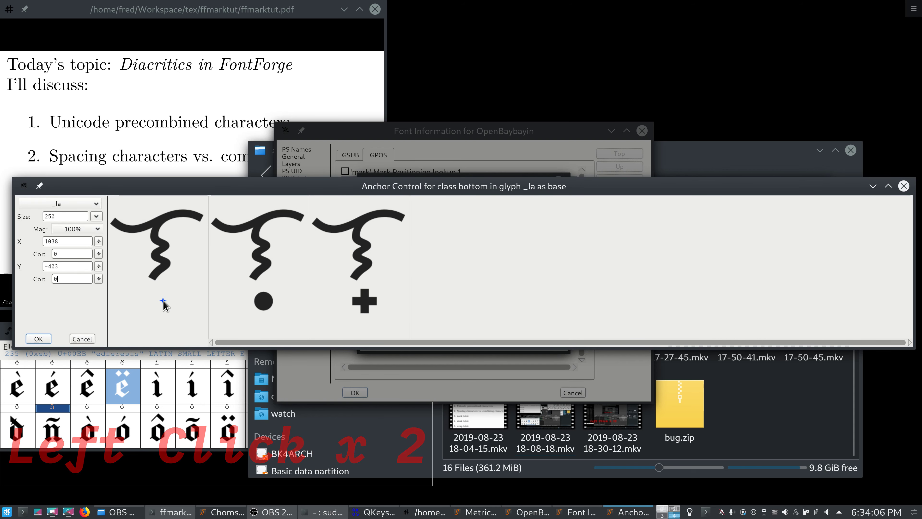
# Step: Put away the Chomsky metrics window and bring the OpenBaybayin font window forward to look over its base glyphs
pyautogui.click(472, 512)
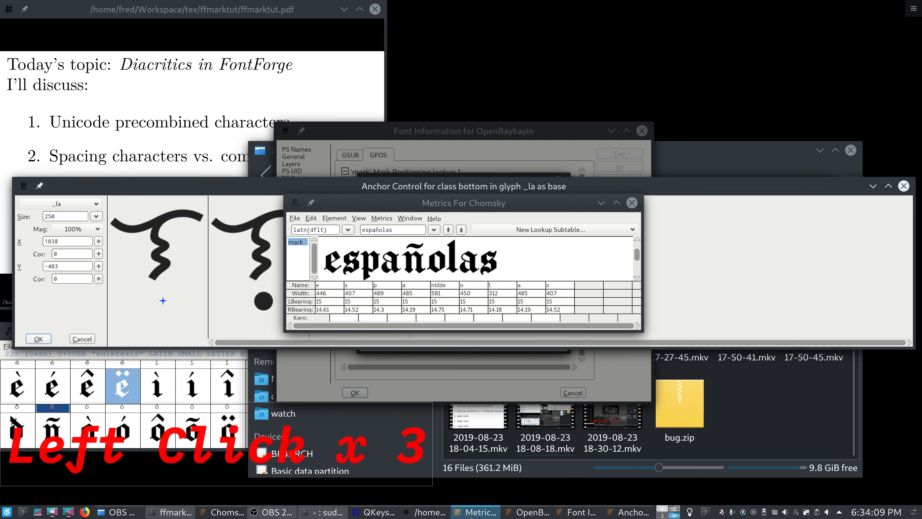
pyautogui.click(602, 204)
pyautogui.click(571, 512)
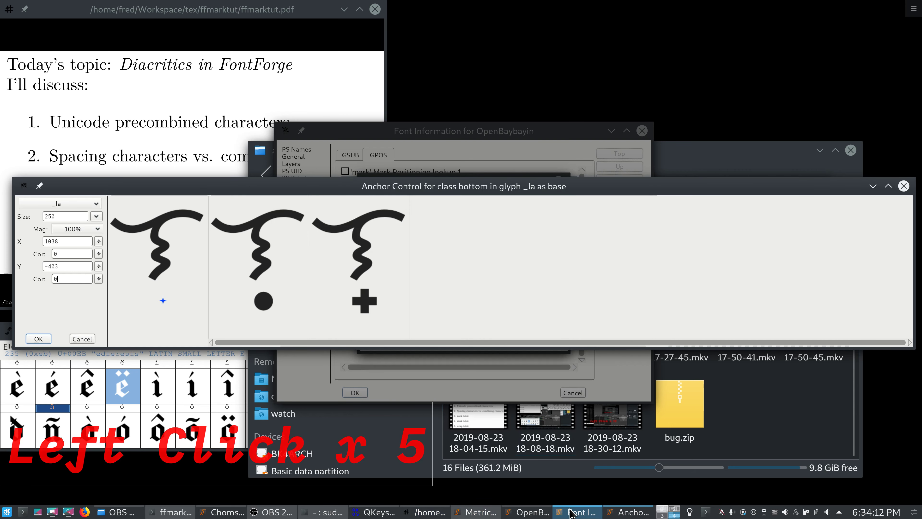
pyautogui.click(529, 512)
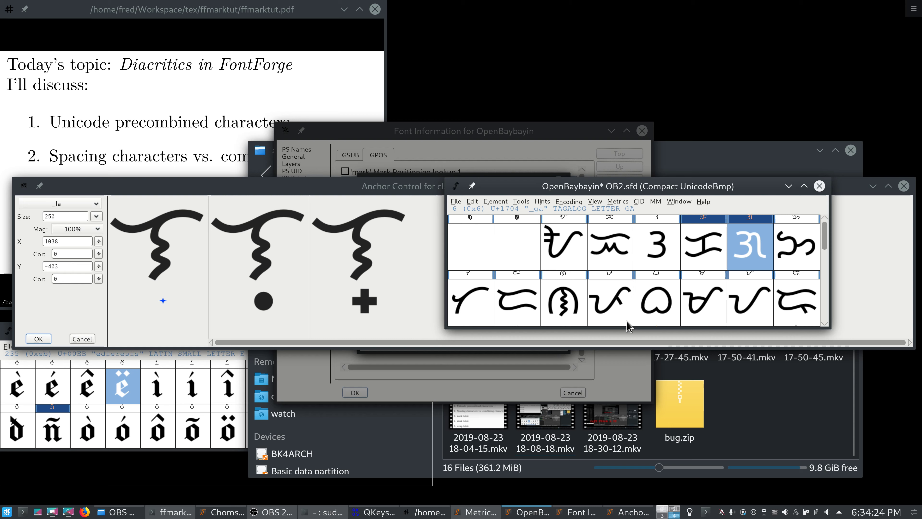
pyautogui.scroll(-1, 627, 321)
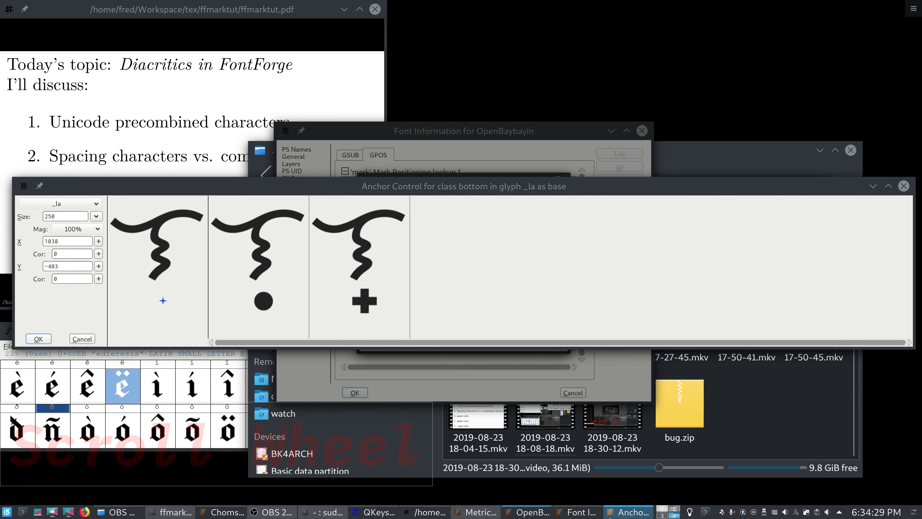
pyautogui.moveTo(611, 517)
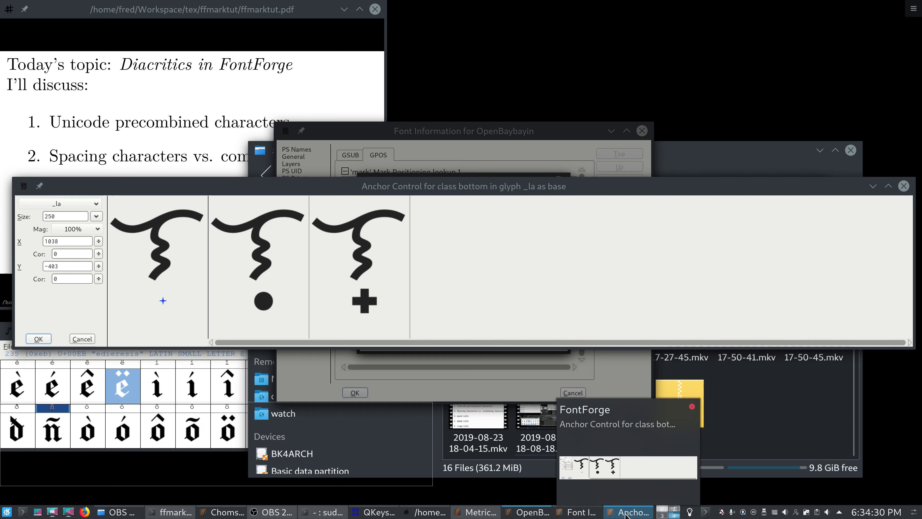
pyautogui.click(548, 516)
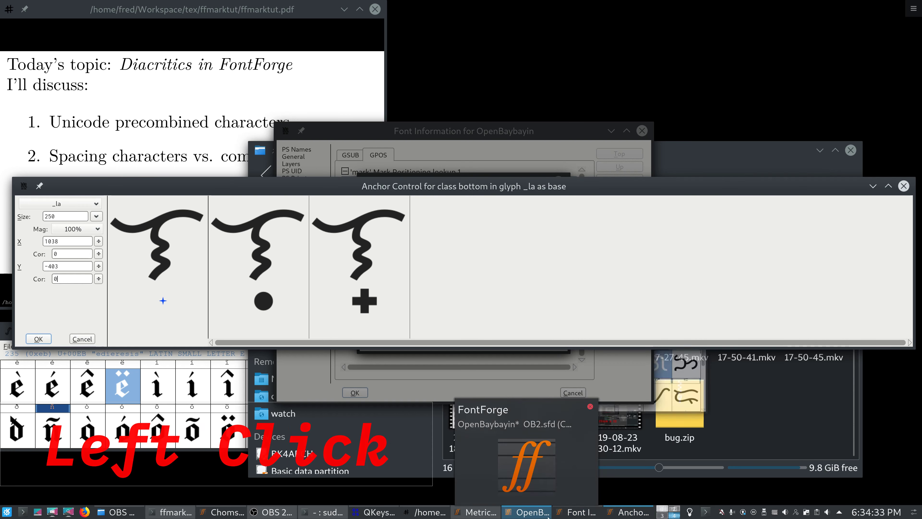
pyautogui.click(547, 515)
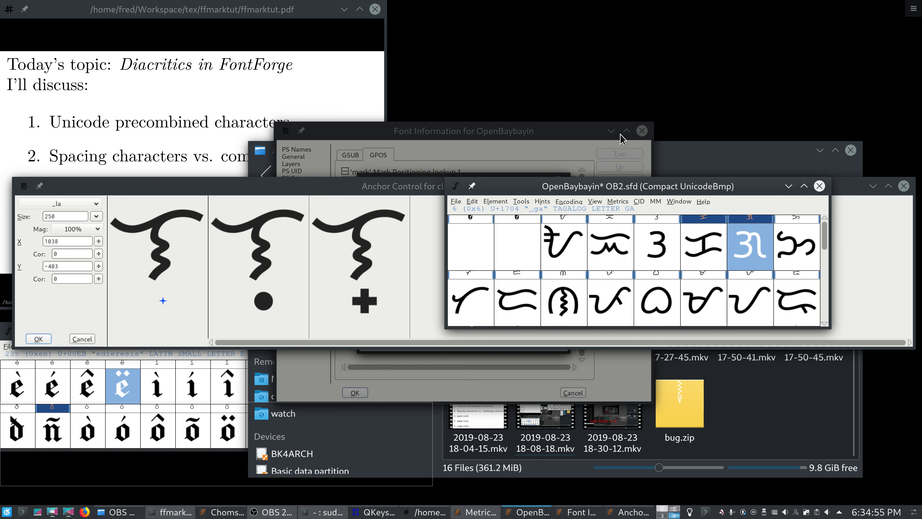
# Step: Return to Anchor Control, review the bottom class's base and mark glyph list, and accept the anchor changes and the class list
pyautogui.click(367, 192)
pyautogui.click(75, 205)
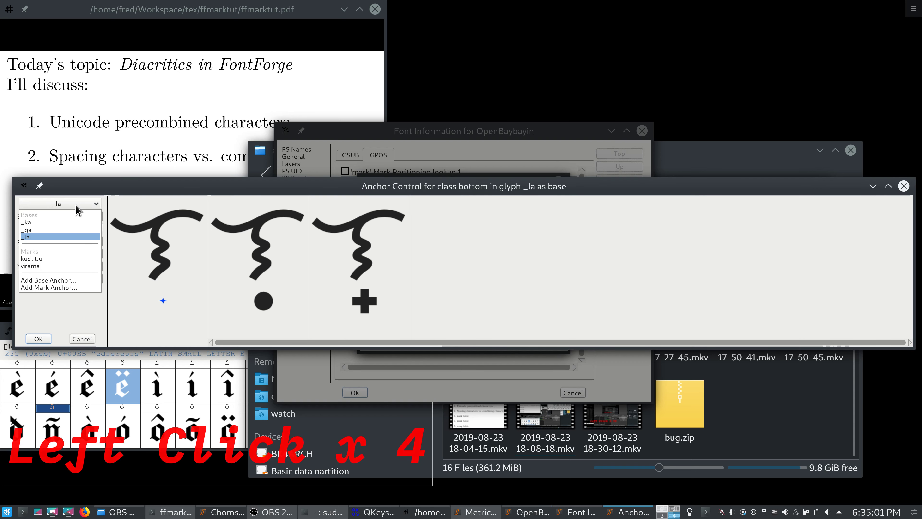
pyautogui.click(76, 205)
pyautogui.click(38, 338)
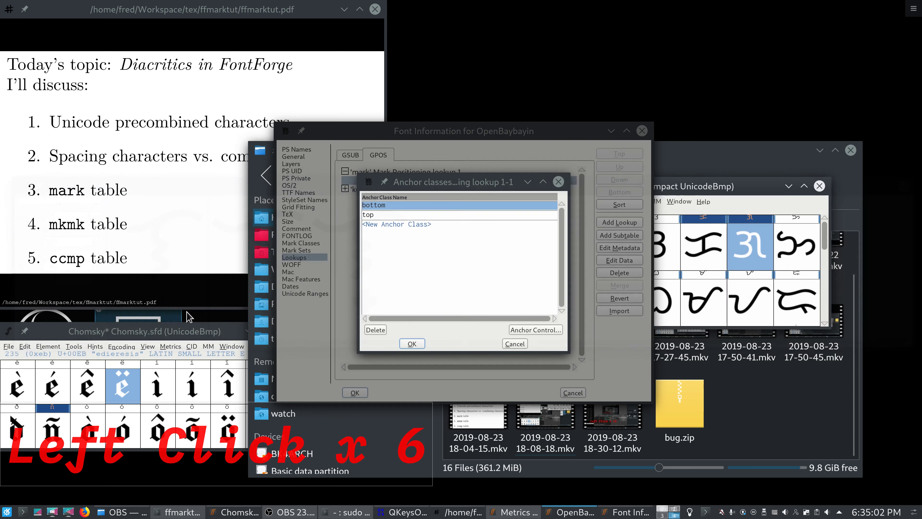
pyautogui.click(408, 344)
# Step: Leave the anchor class list and open the _la glyph's outline to examine its bottom anchor, then close the glyph
pyautogui.doubleClick(410, 184)
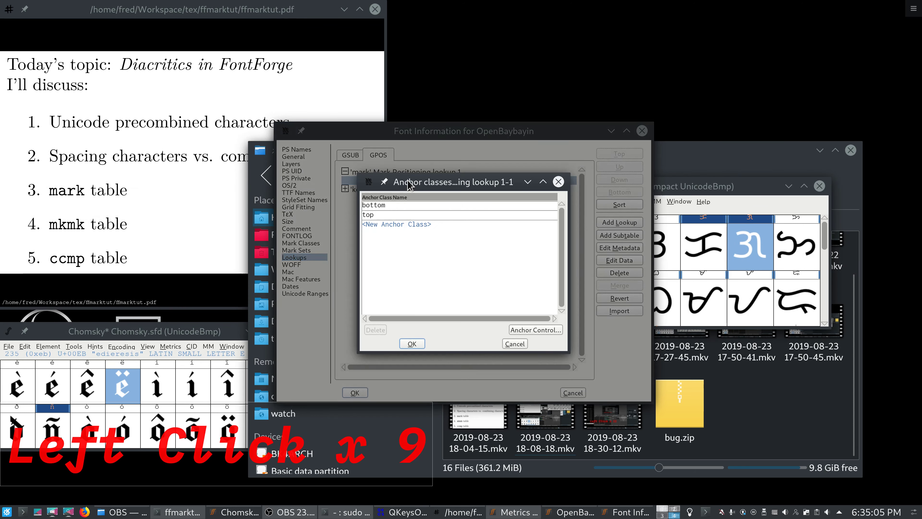
pyautogui.click(399, 207)
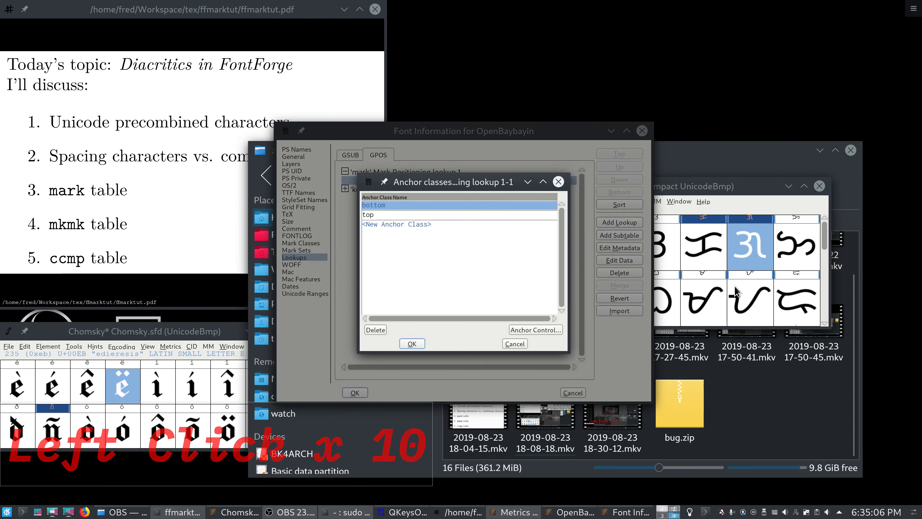
pyautogui.click(719, 298)
pyautogui.click(412, 344)
pyautogui.click(702, 302)
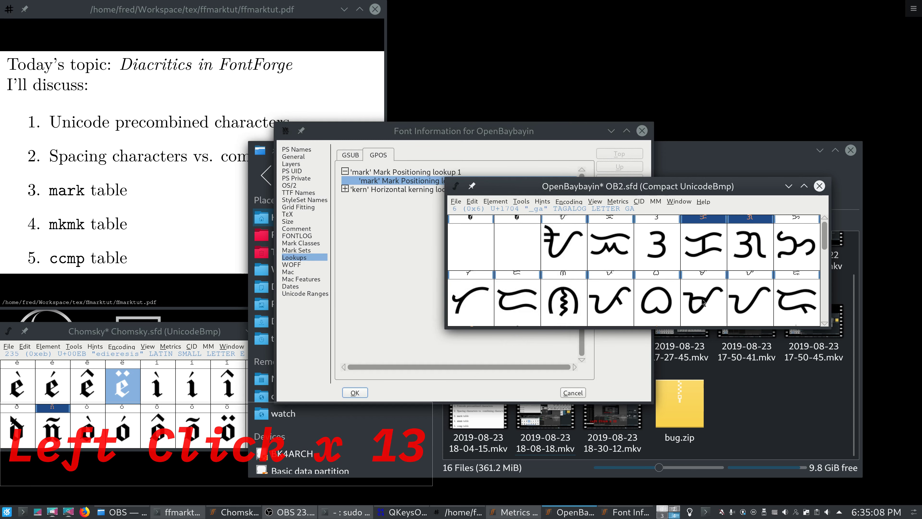
pyautogui.scroll(-3, 702, 302)
pyautogui.doubleClick(493, 308)
pyautogui.scroll(-5, 494, 309)
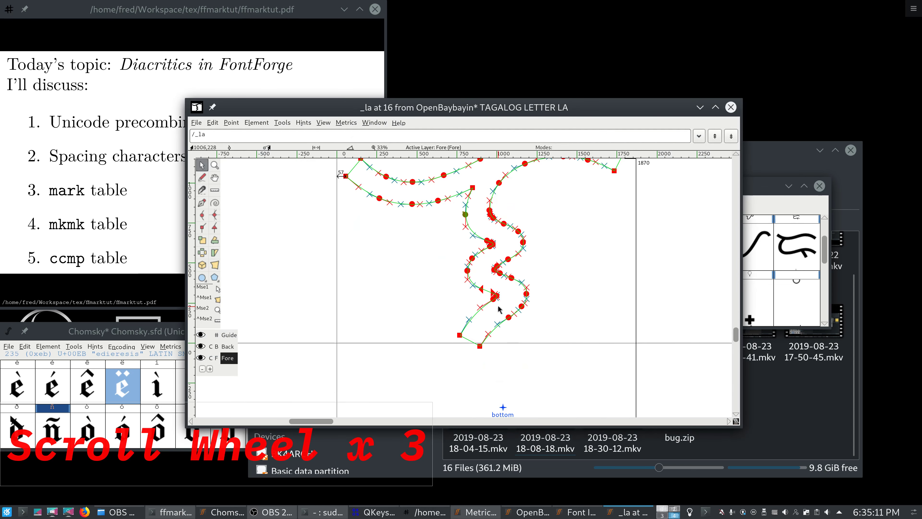
pyautogui.click(730, 108)
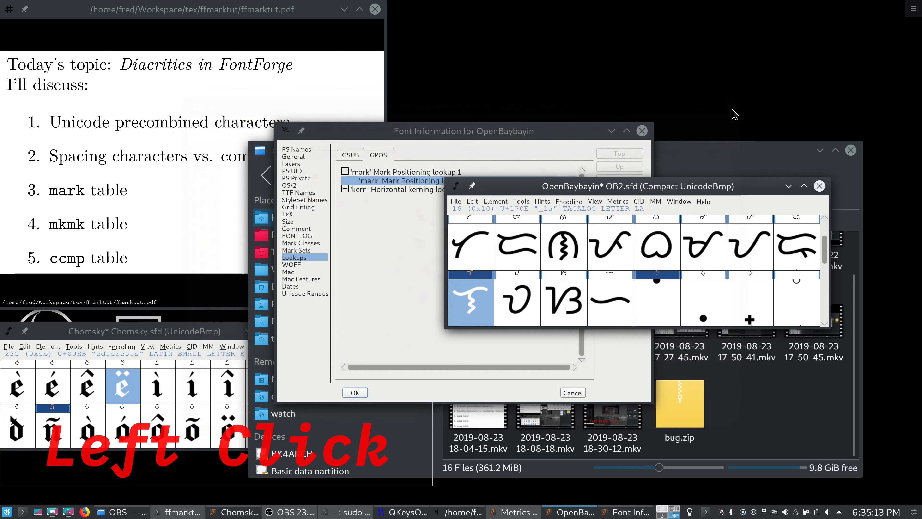
# Step: Add a mark anchor of class bottom to the kudlit.o glyph through Anchor Control
pyautogui.click(403, 188)
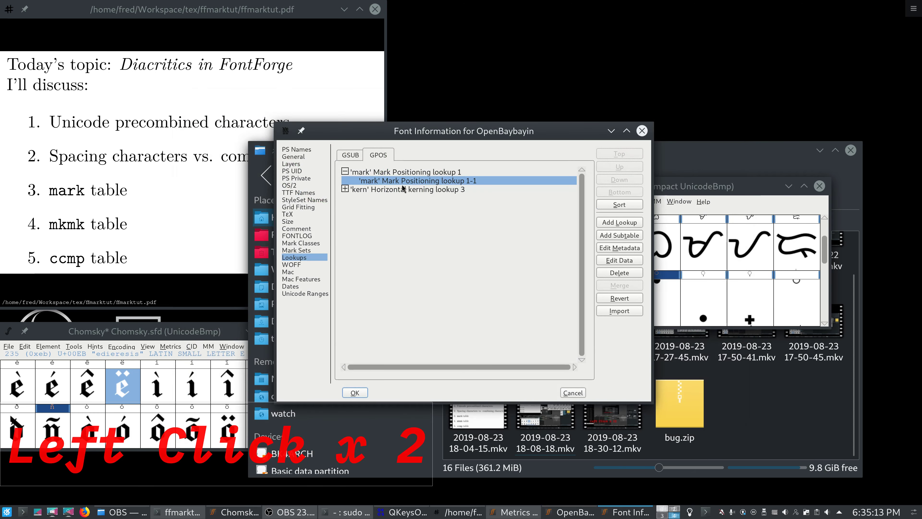
pyautogui.click(622, 262)
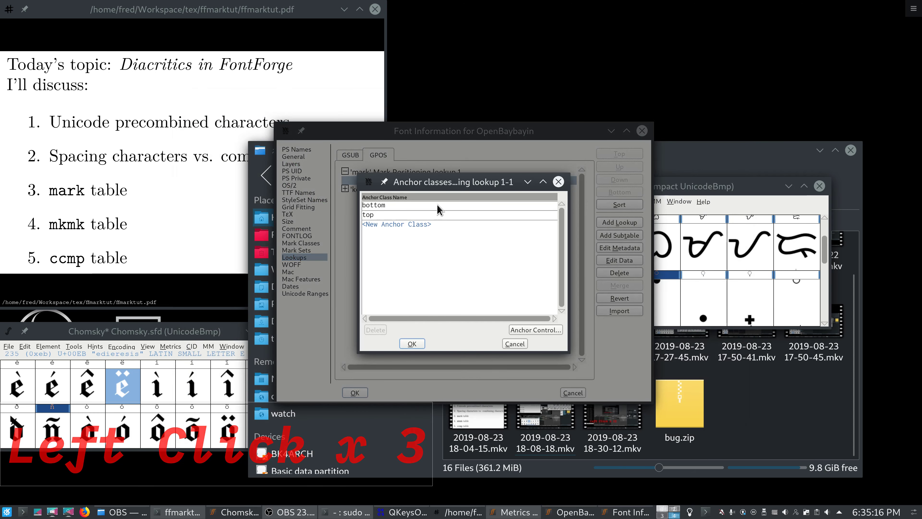
pyautogui.click(438, 205)
pyautogui.click(520, 326)
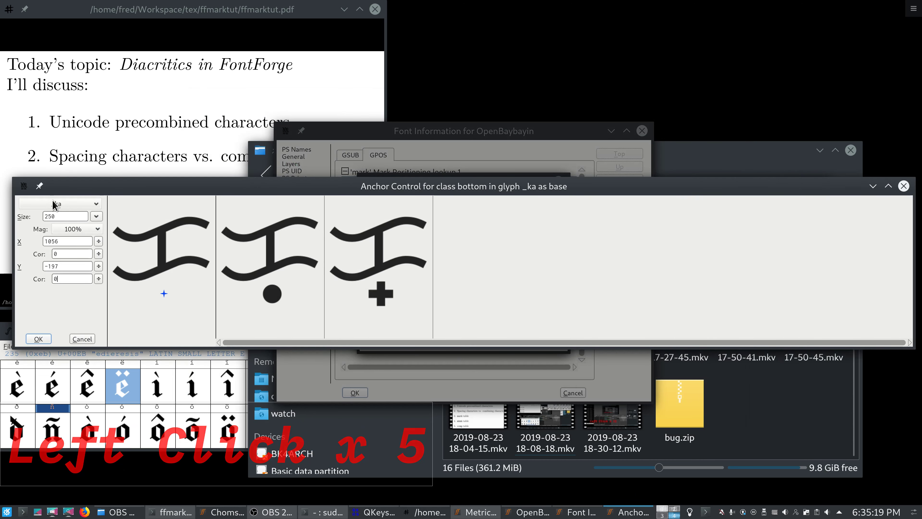
pyautogui.click(54, 204)
pyautogui.click(76, 205)
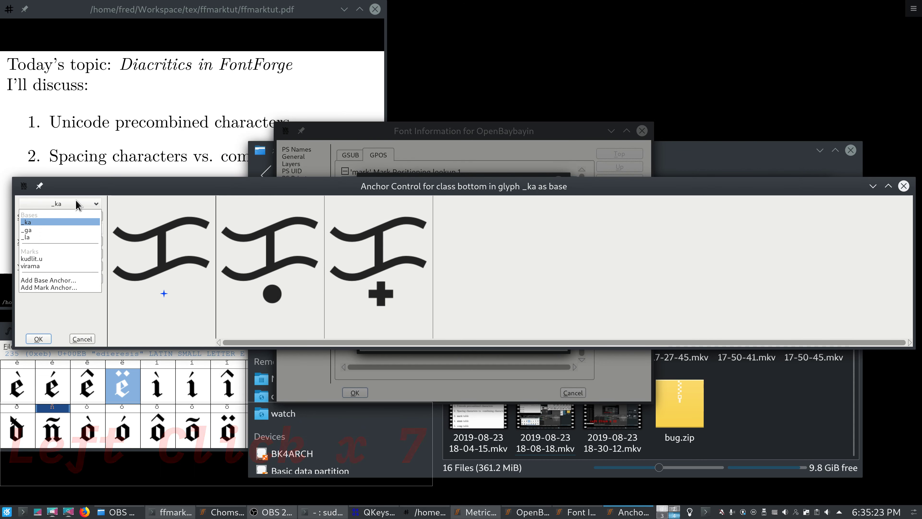
pyautogui.click(81, 287)
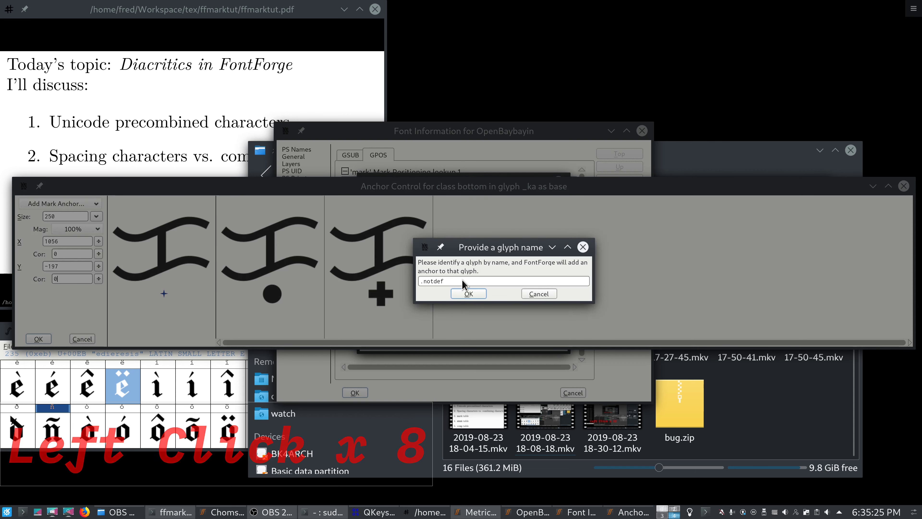
pyautogui.click(373, 285)
pyautogui.write('ku')
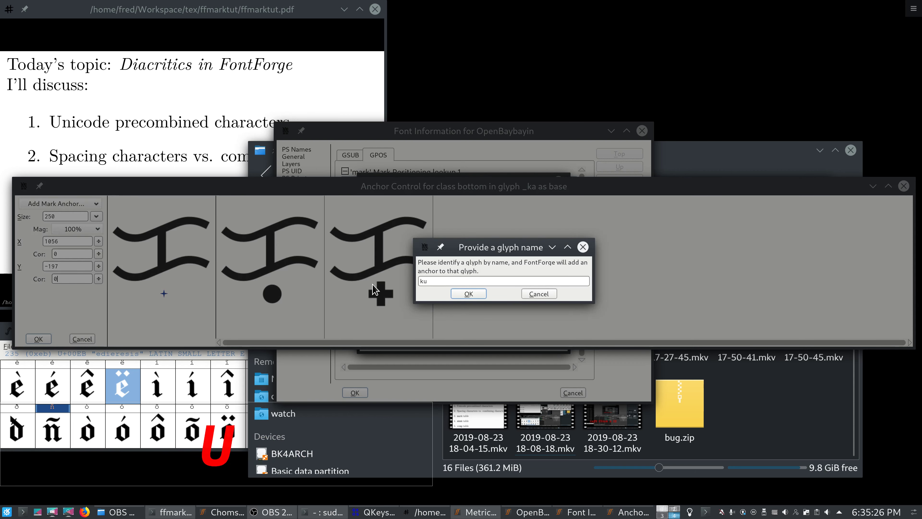
pyautogui.write('dlit.o')
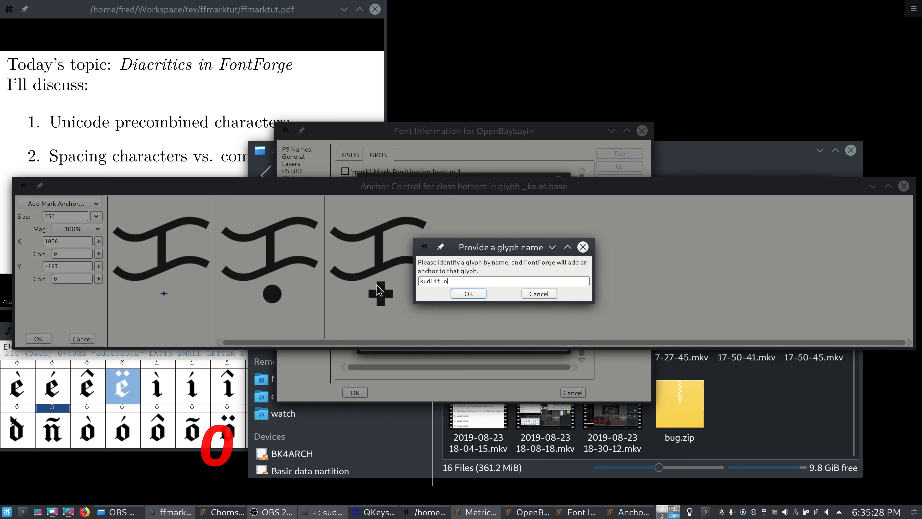
pyautogui.click(457, 291)
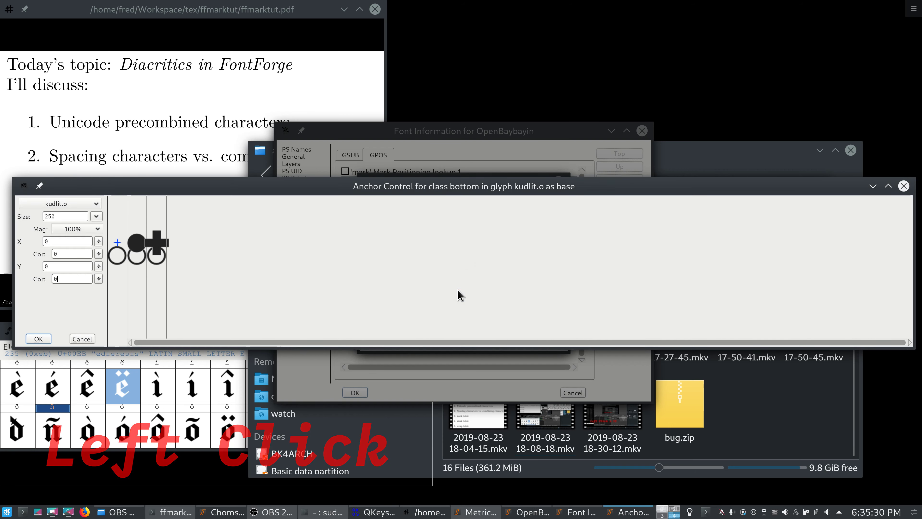
# Step: Check where kudlit.o is listed among the bottom class's bases and marks, then cancel Anchor Control and the class list
pyautogui.click(71, 205)
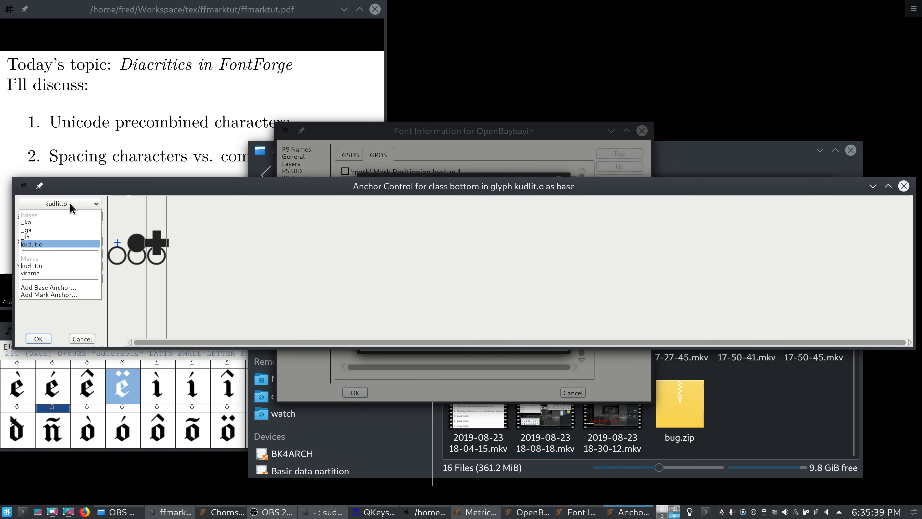
pyautogui.click(69, 203)
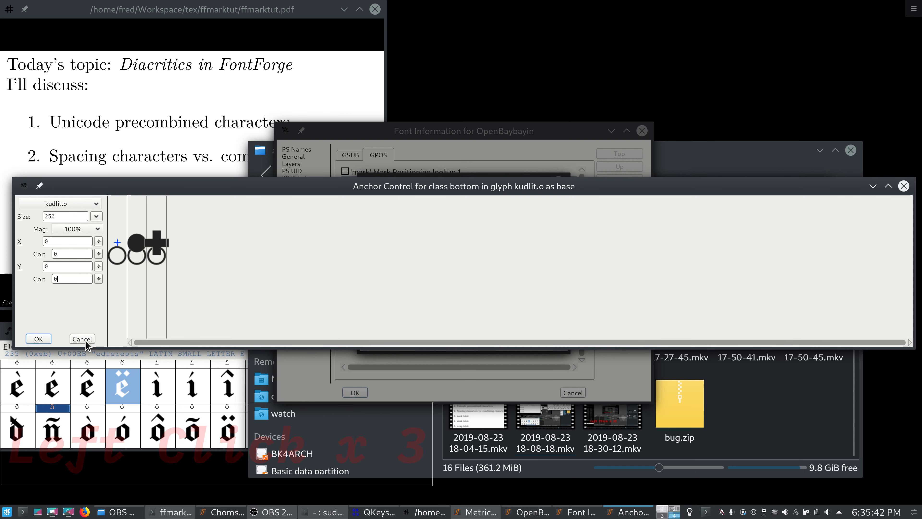
pyautogui.click(83, 340)
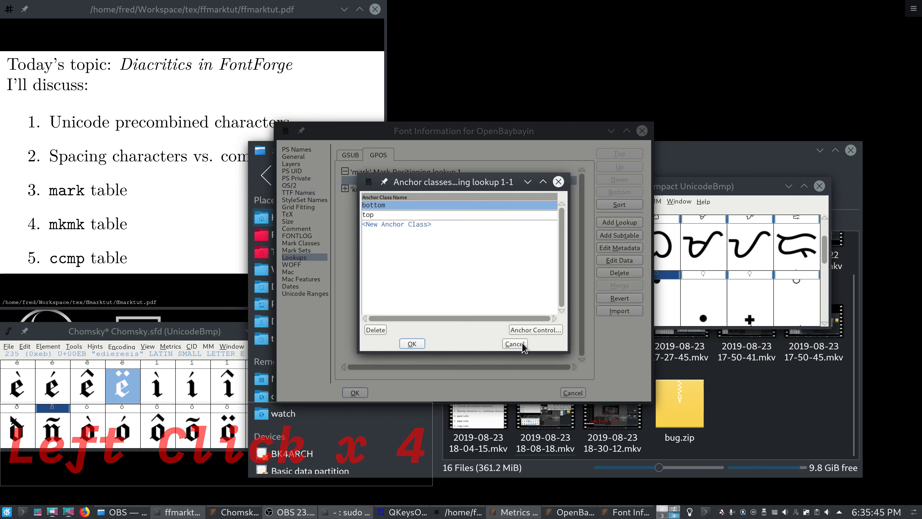
pyautogui.click(522, 344)
# Step: Open the kudlit.o glyph and move its bottom anchor to the ring's centre, at about X -2, Y -235
pyautogui.click(693, 306)
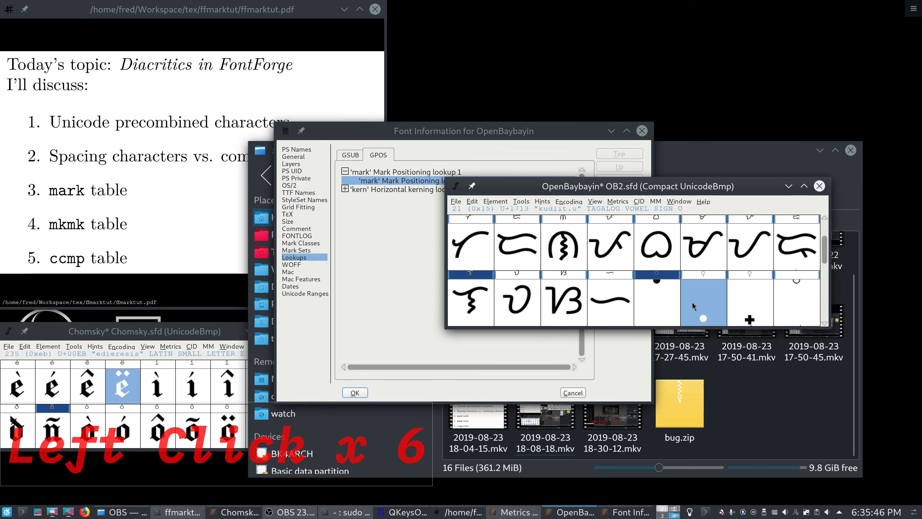
pyautogui.scroll(-1, 617, 298)
pyautogui.doubleClick(456, 291)
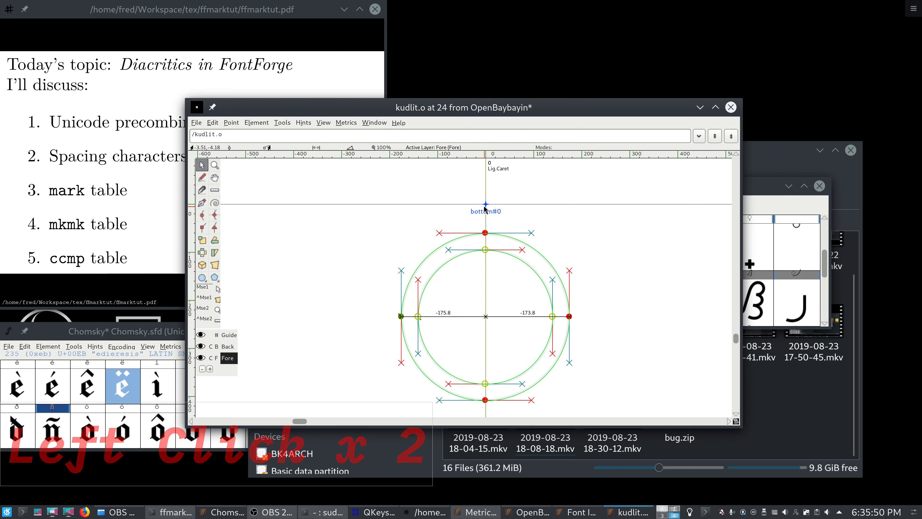
pyautogui.click(486, 205)
pyautogui.moveTo(485, 205); pyautogui.dragTo(490, 321)
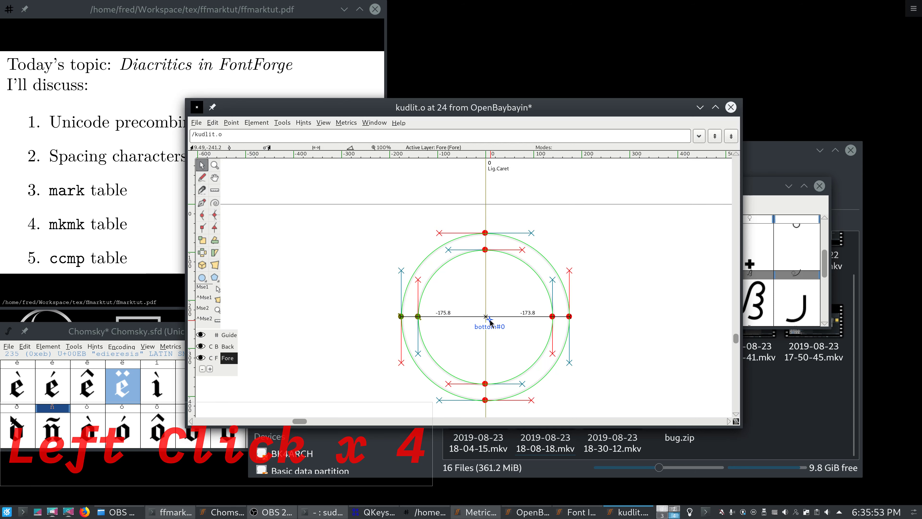
# Step: Change the kudlit.o glyph's bottom anchor type to Mark in its anchor point info and accept it
pyautogui.rightClick(490, 321)
pyautogui.click(506, 392)
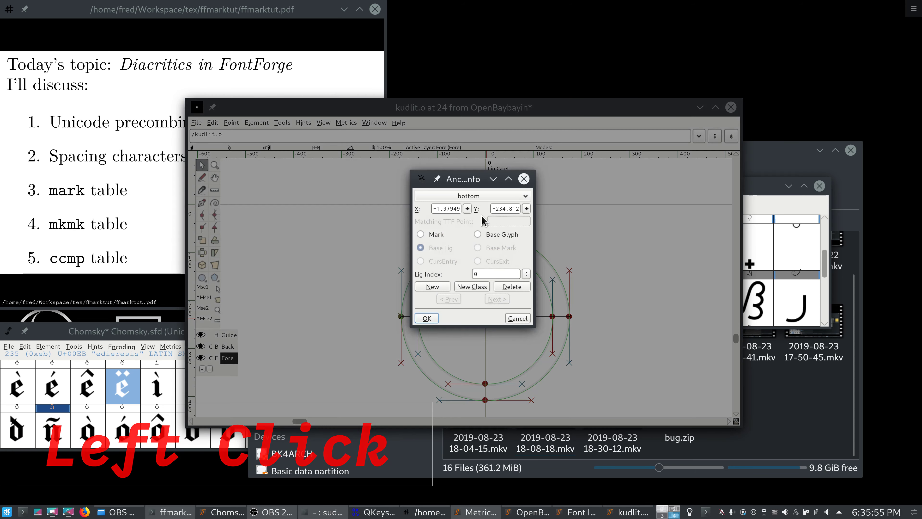
pyautogui.doubleClick(436, 235)
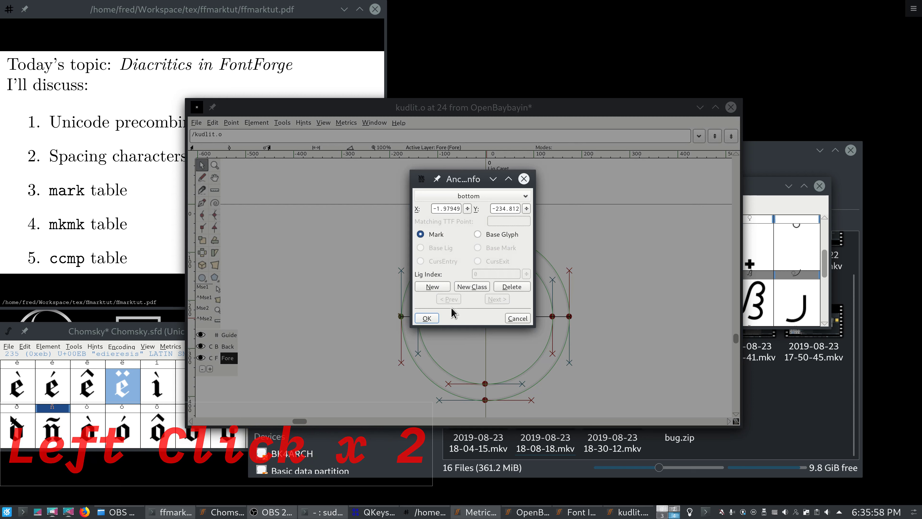
pyautogui.click(433, 314)
# Step: Reopen Anchor Control for the bottom class from the mark lookup subtable and display kudlit.o as a mark
pyautogui.click(748, 290)
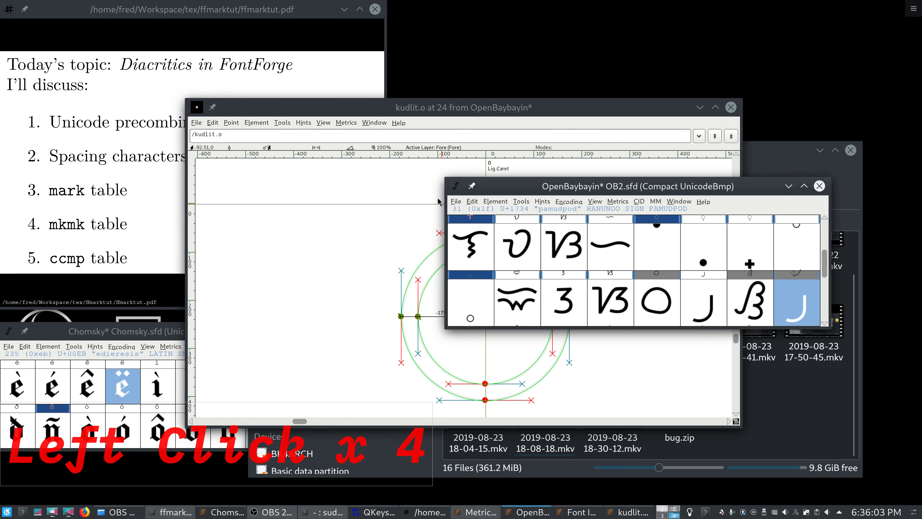
pyautogui.click(503, 201)
pyautogui.click(512, 214)
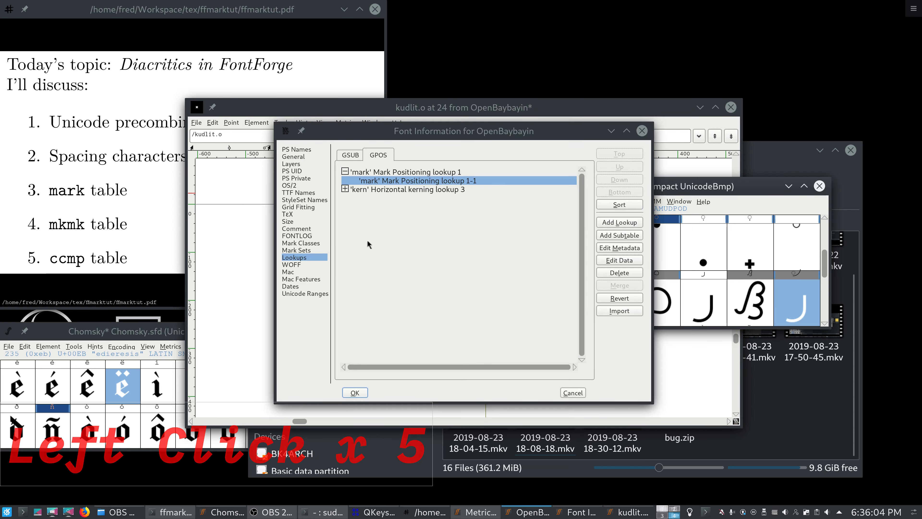
pyautogui.doubleClick(381, 181)
pyautogui.doubleClick(387, 206)
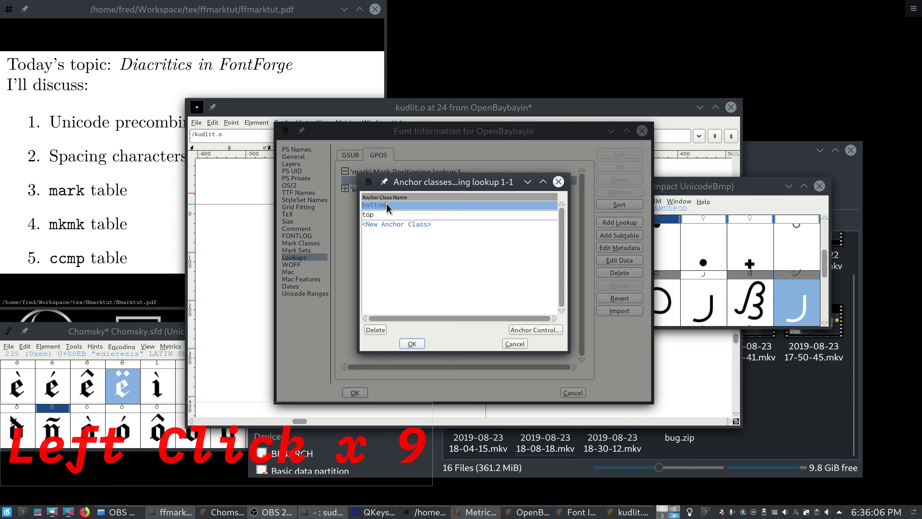
pyautogui.click(533, 327)
pyautogui.click(68, 206)
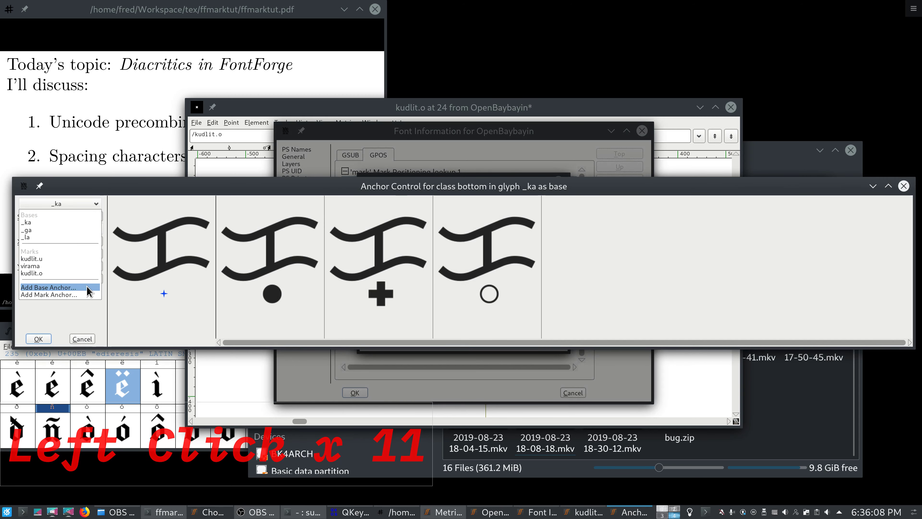
pyautogui.click(78, 272)
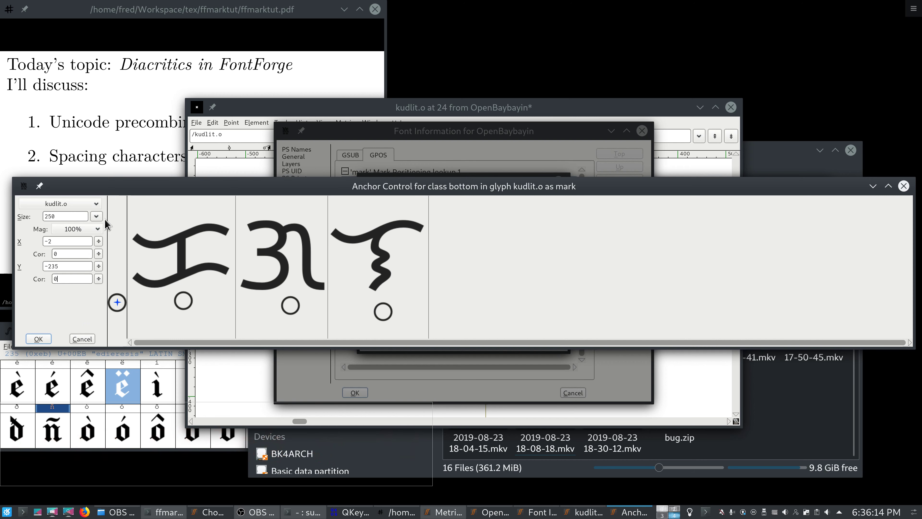
# Step: Review the bottom class's base and mark list, then accept Anchor Control, the anchor class list and the Font Information dialog
pyautogui.click(55, 204)
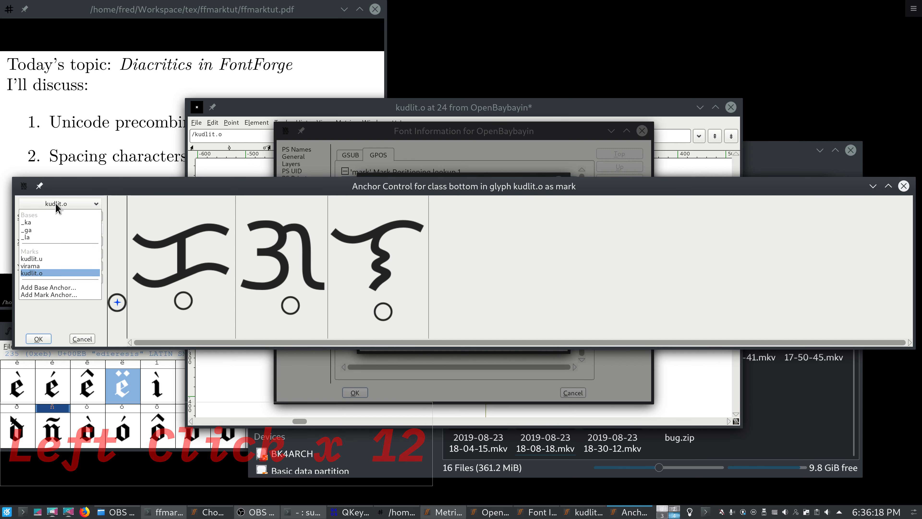
pyautogui.click(56, 203)
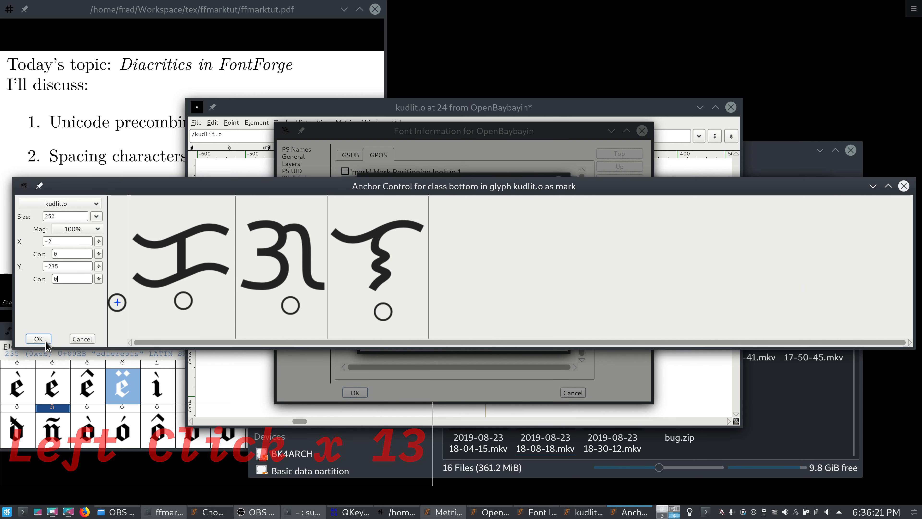
pyautogui.click(38, 339)
pyautogui.doubleClick(408, 345)
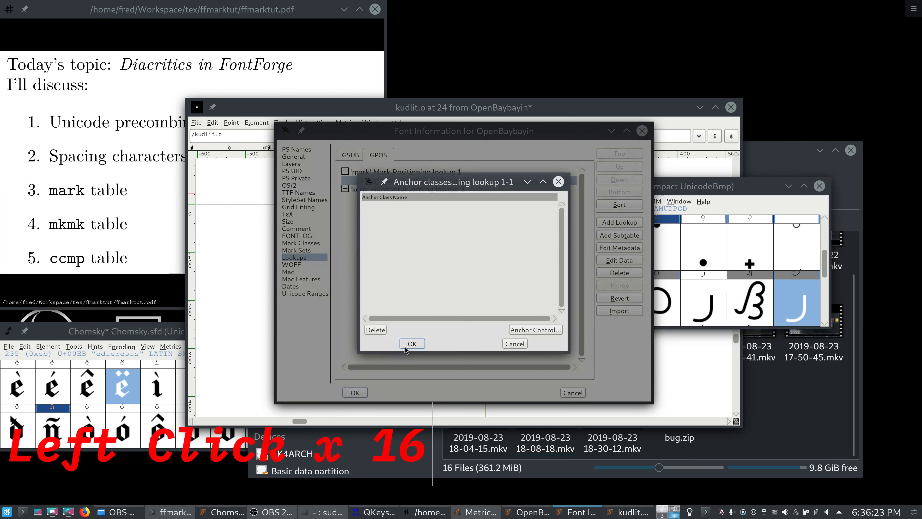
pyautogui.click(354, 392)
pyautogui.click(354, 392)
pyautogui.click(354, 393)
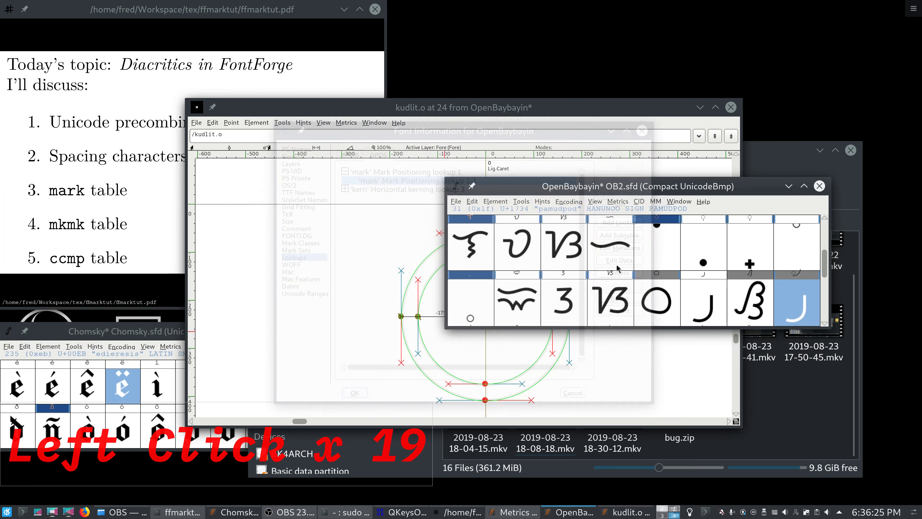
# Step: Open an OpenBaybayin metrics window and replace its sample text with /_ka/kudlit.u to preview the mark placement
pyautogui.click(617, 268)
pyautogui.hotkey('ctrl', 'k')
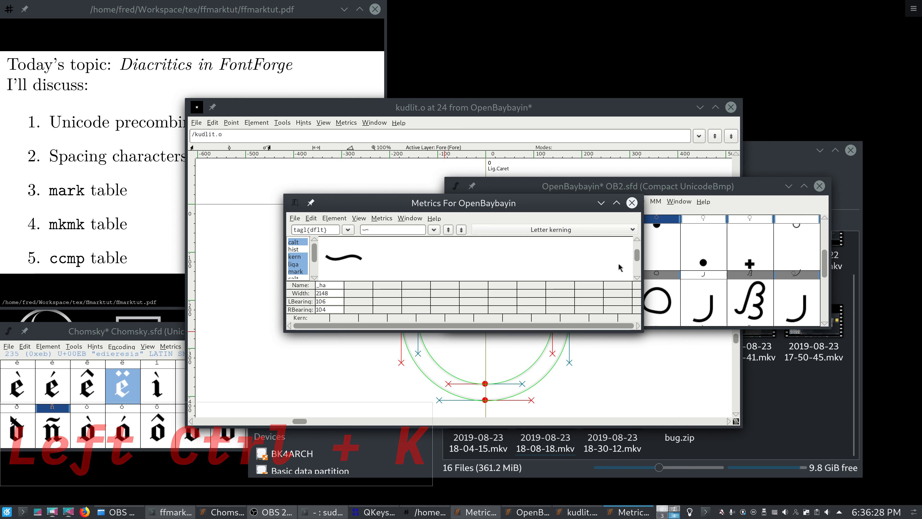
pyautogui.press('BackSpace')
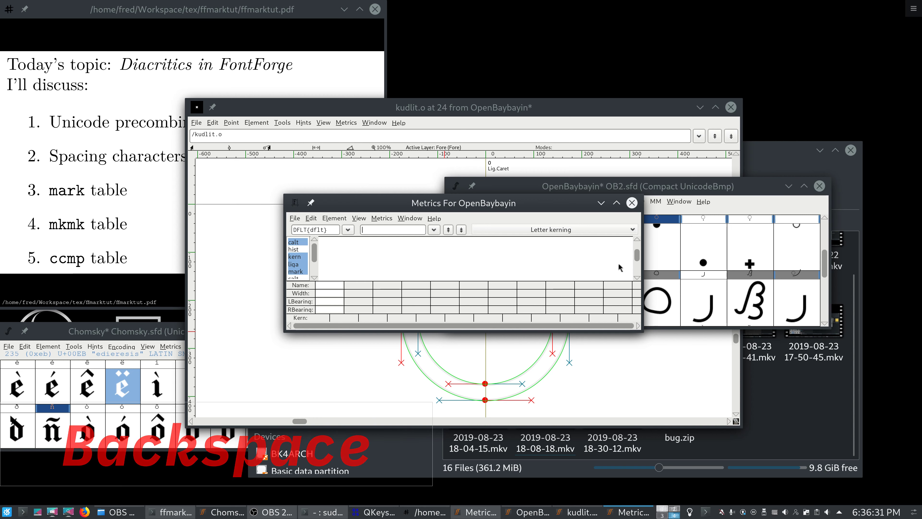
pyautogui.write('/_ka')
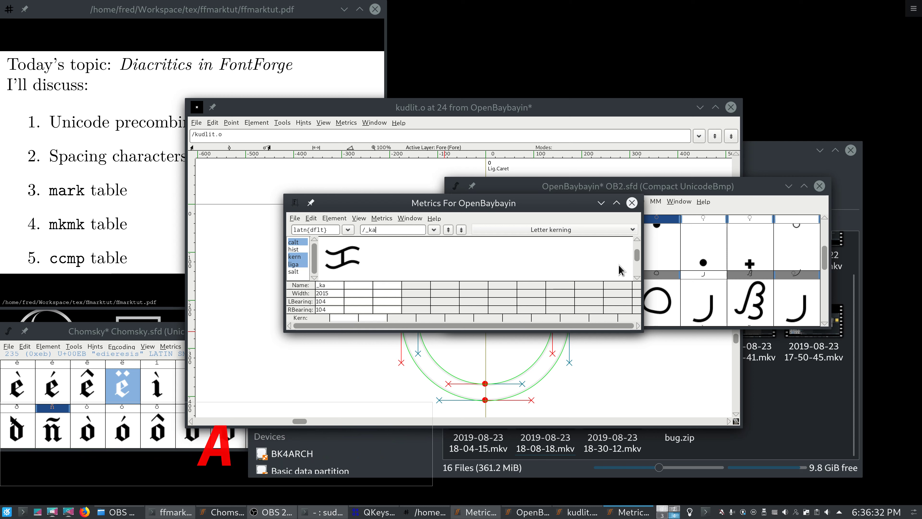
pyautogui.write('/kudlit.')
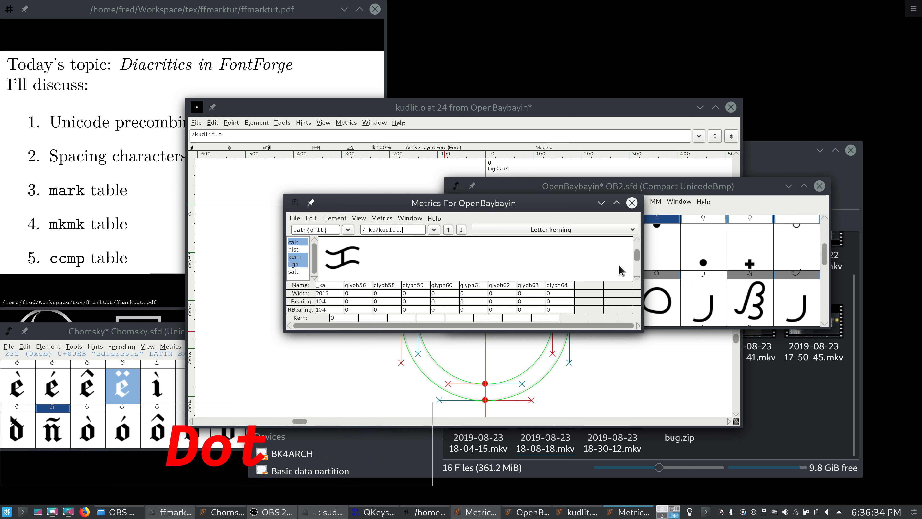
pyautogui.write('u')
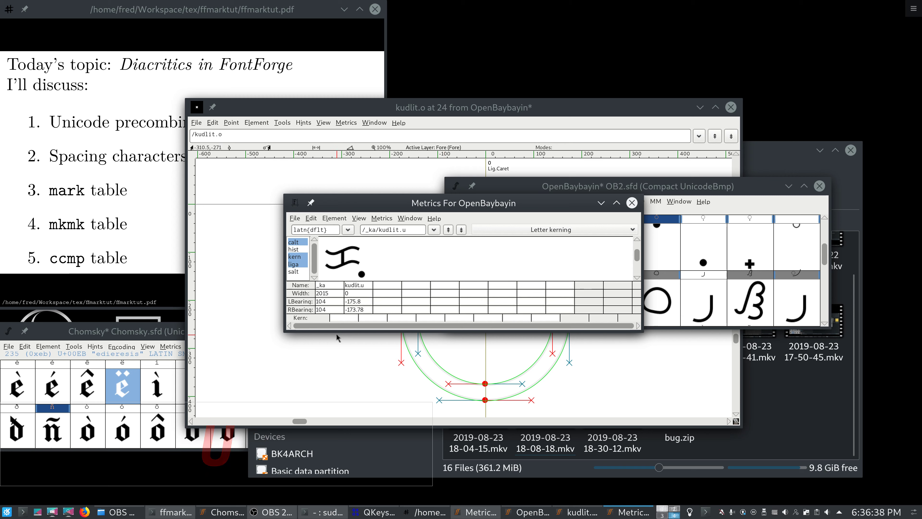
# Step: Enlarge the metrics window, move it away from the font window, and open OpenBaybayin's GPOS lookup list in Font Information
pyautogui.moveTo(337, 332); pyautogui.dragTo(340, 383)
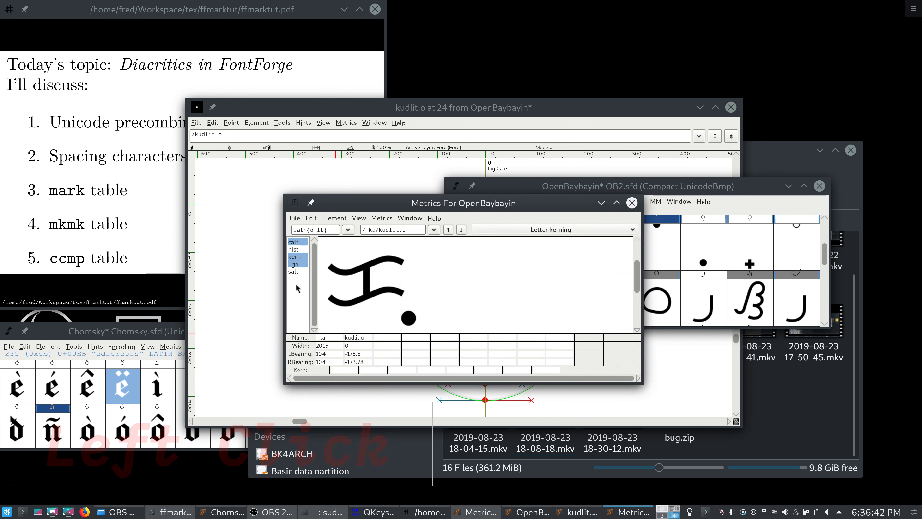
pyautogui.moveTo(461, 204); pyautogui.dragTo(316, 225)
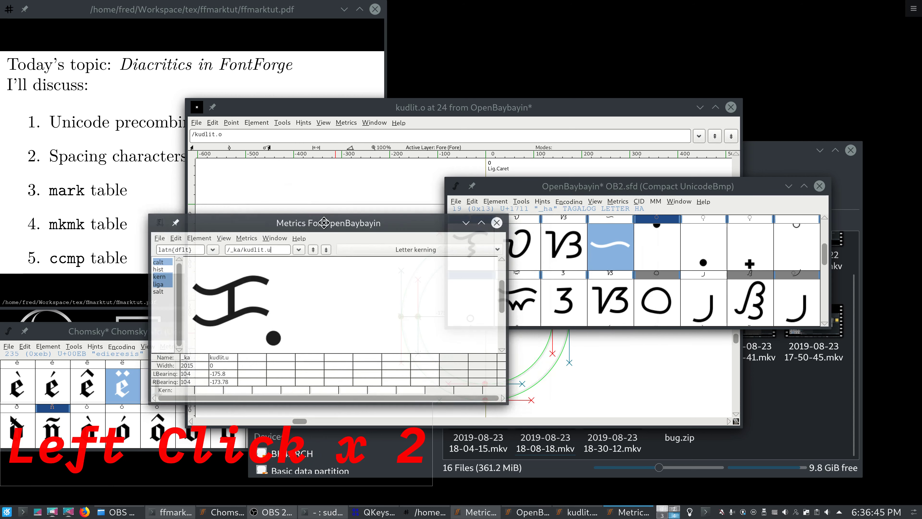
pyautogui.click(501, 202)
pyautogui.click(504, 210)
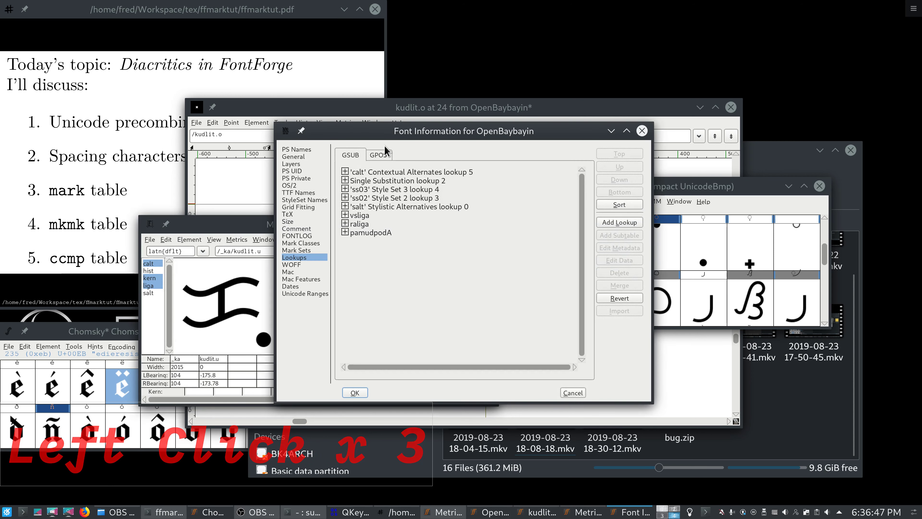
pyautogui.click(378, 154)
pyautogui.click(345, 173)
pyautogui.click(344, 172)
pyautogui.click(373, 184)
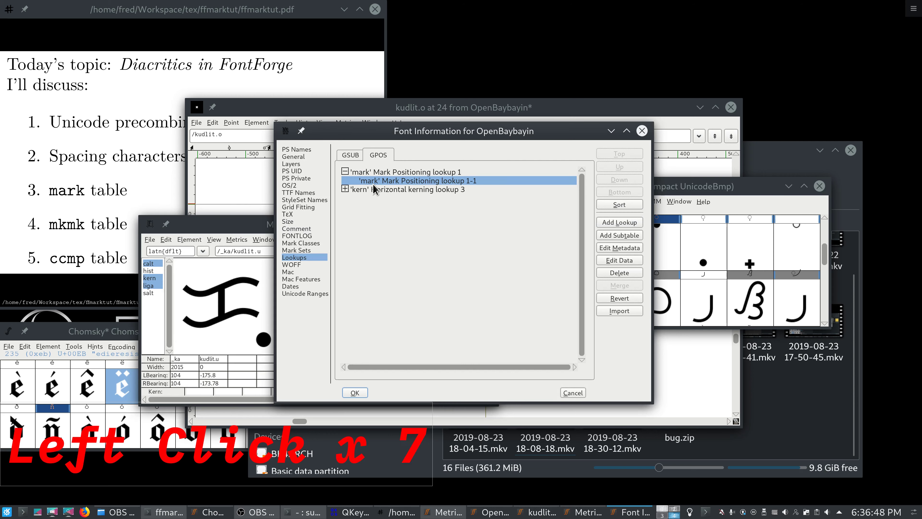
pyautogui.click(372, 183)
pyautogui.doubleClick(373, 183)
pyautogui.click(558, 182)
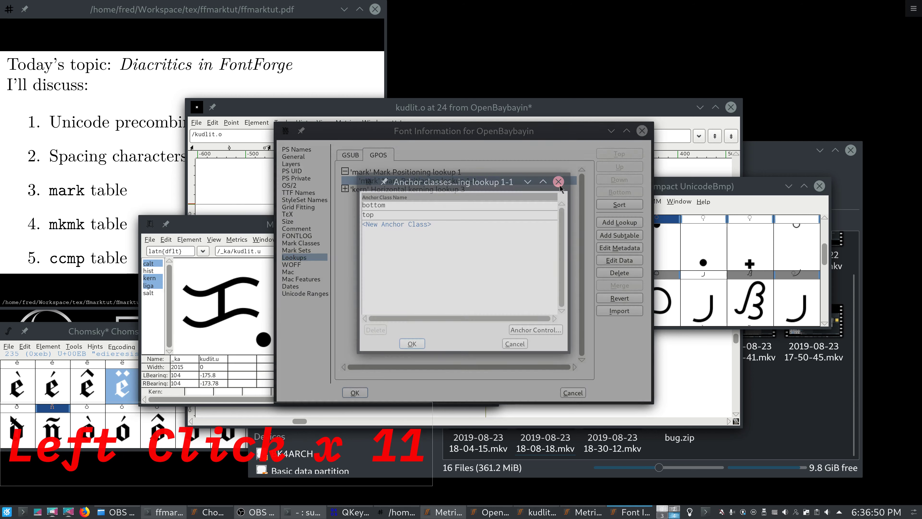
# Step: Open the metadata of the 'mark' Mark Positioning lookup 1 and review the scripts and languages assigned to its feature
pyautogui.doubleClick(498, 172)
pyautogui.click(617, 248)
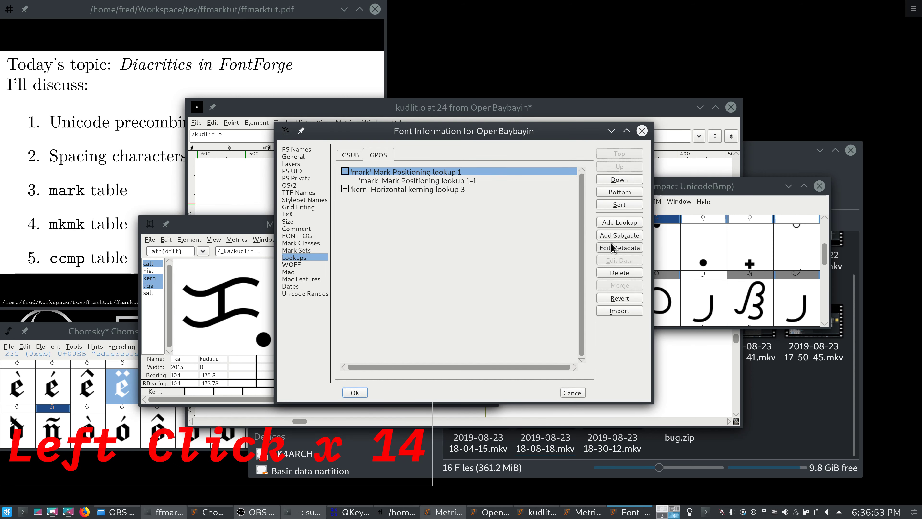
pyautogui.click(480, 237)
pyautogui.moveTo(480, 237); pyautogui.dragTo(520, 236)
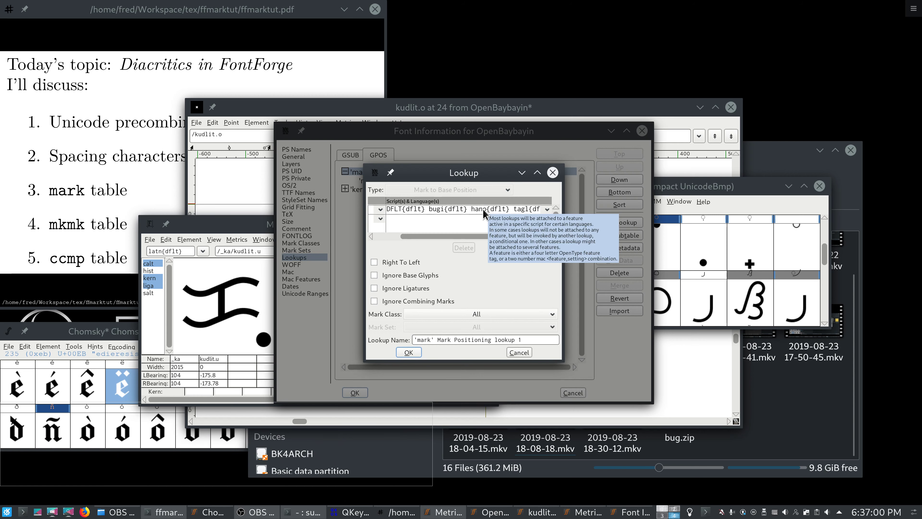
pyautogui.click(532, 212)
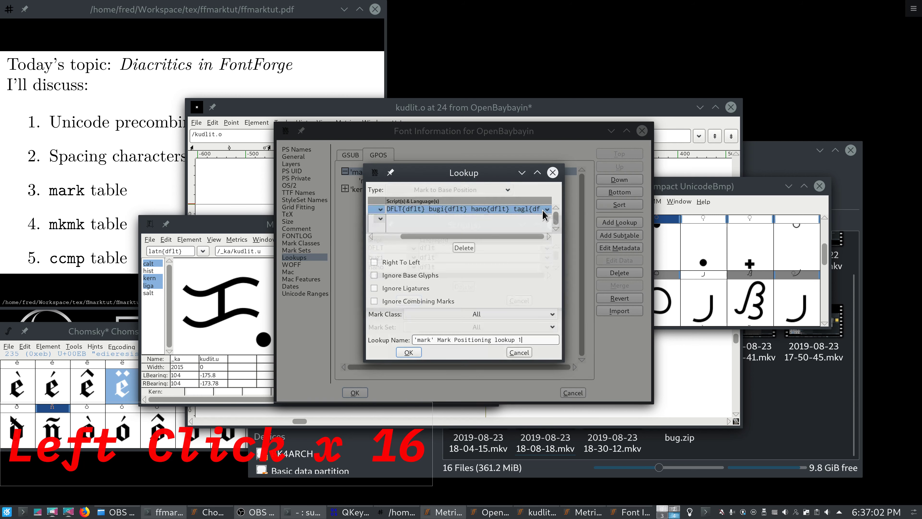
pyautogui.scroll(-5, 498, 251)
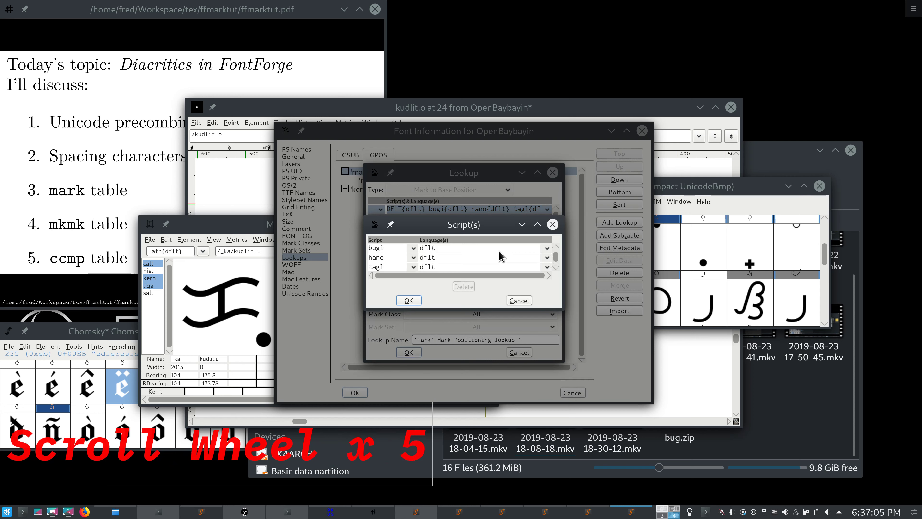
pyautogui.scroll(2, 498, 251)
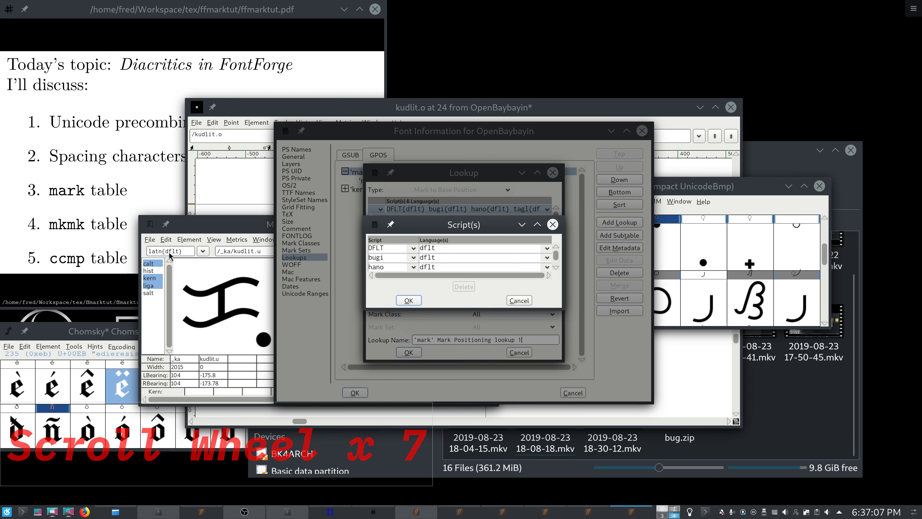
pyautogui.scroll(-2, 381, 270)
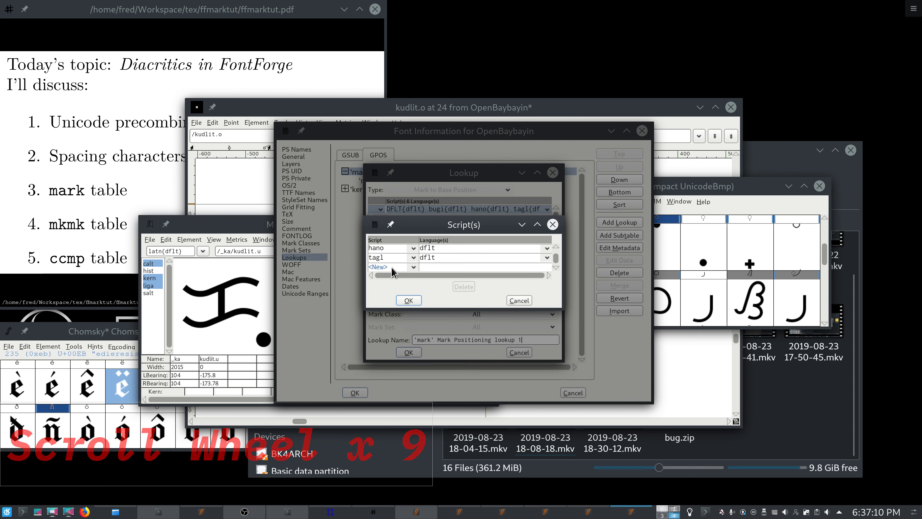
# Step: Add the latn script with the dflt language to the mark lookup's script list and accept the lookup changes
pyautogui.click(388, 268)
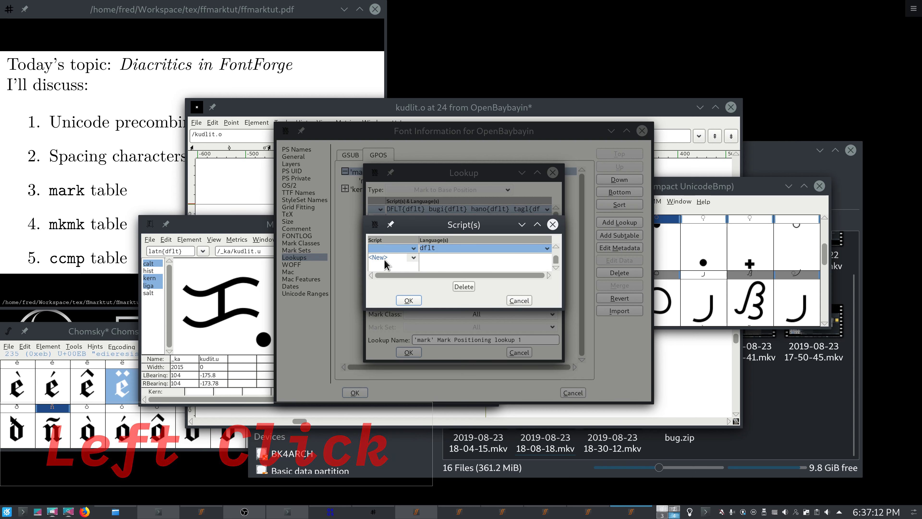
pyautogui.doubleClick(379, 249)
pyautogui.write('latn')
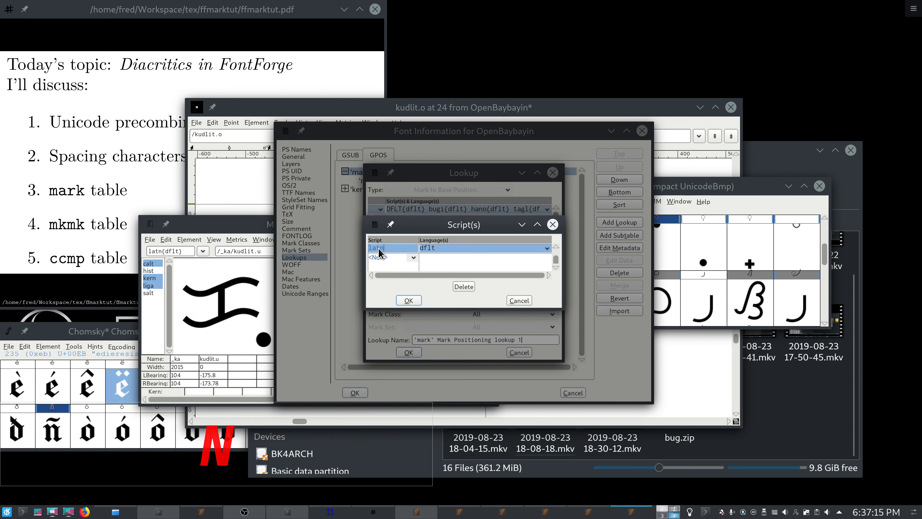
pyautogui.click(409, 301)
pyautogui.click(408, 352)
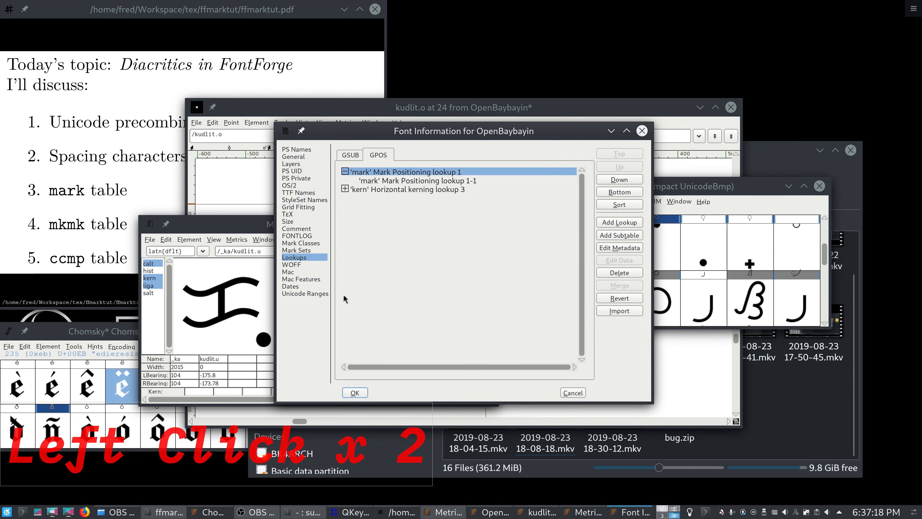
# Step: Try to refresh the metrics preview by editing and retyping the end of the /_ka/kudlit.u sample text
pyautogui.click(268, 259)
pyautogui.press('space')
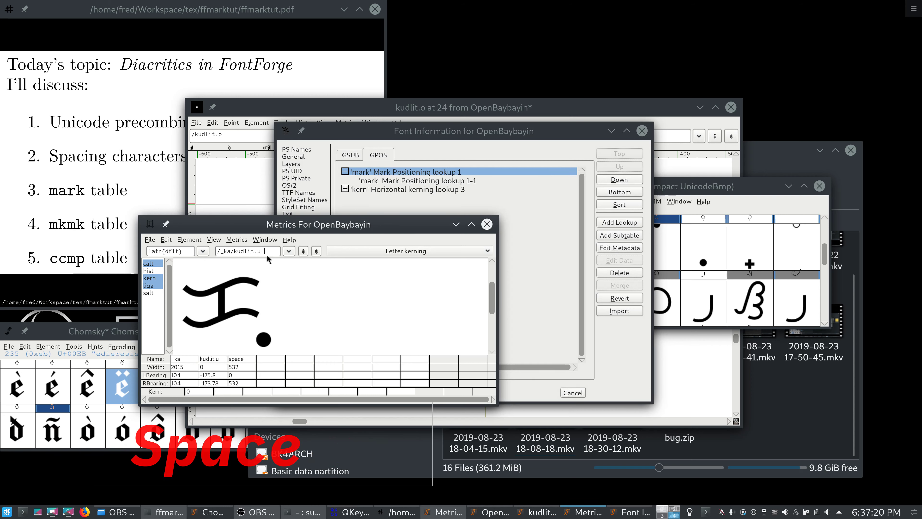
pyautogui.press('BackSpace')
pyautogui.press('BackSpace')
pyautogui.write('u')
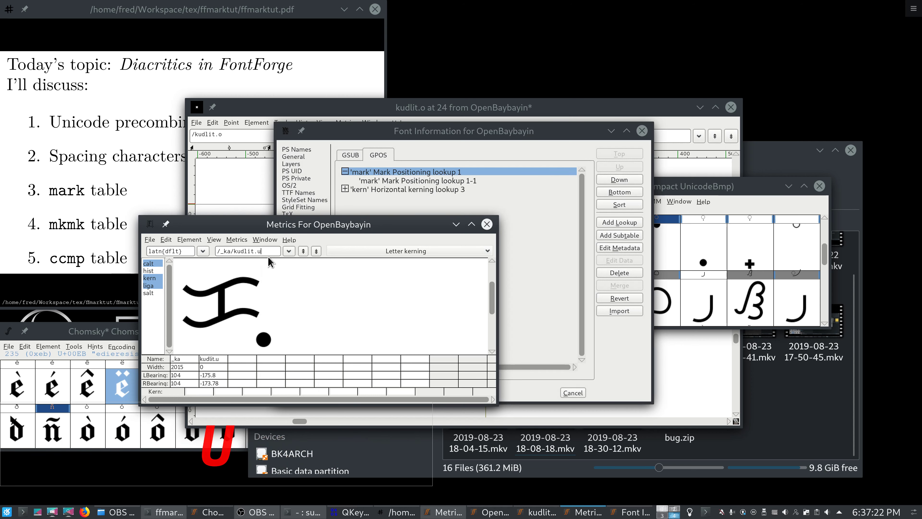
# Step: Accept the Font Information changes and enable the mark feature alongside the active features in the metrics window
pyautogui.click(516, 255)
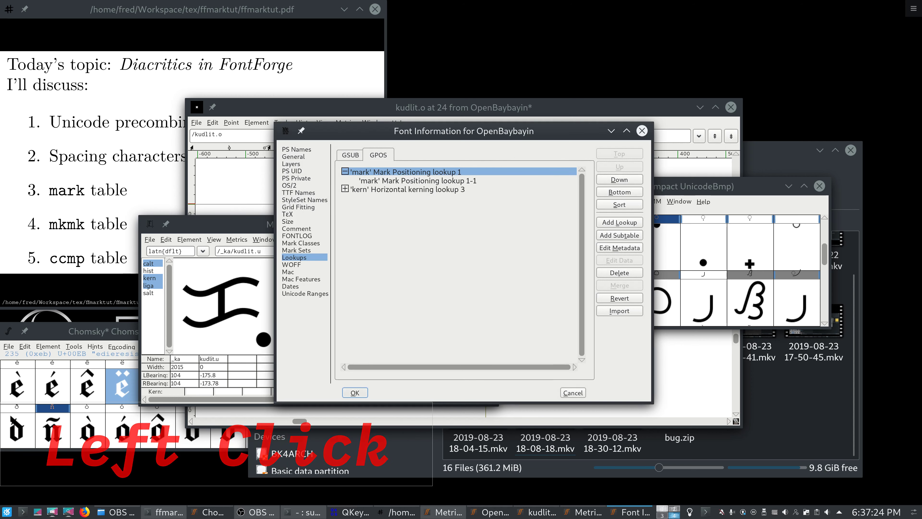
pyautogui.click(354, 392)
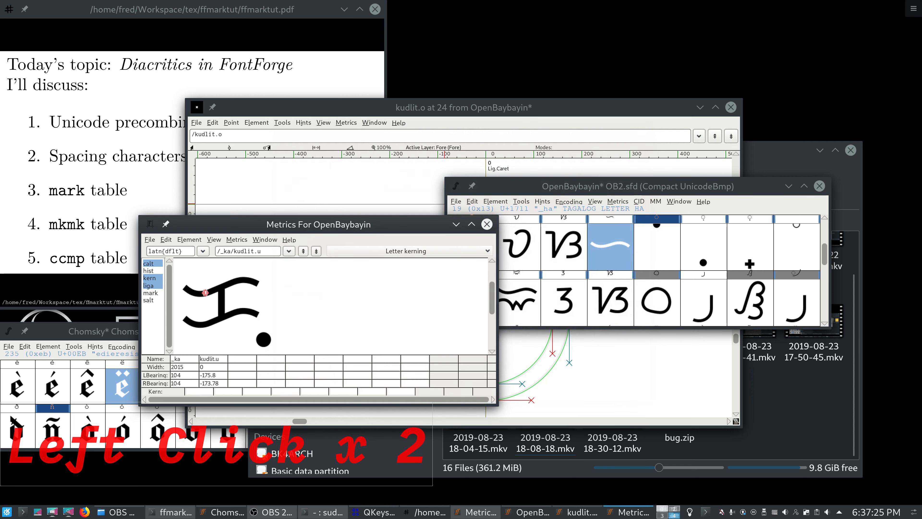
pyautogui.keyDown('shift'); pyautogui.click(163, 294); pyautogui.keyUp('shift')
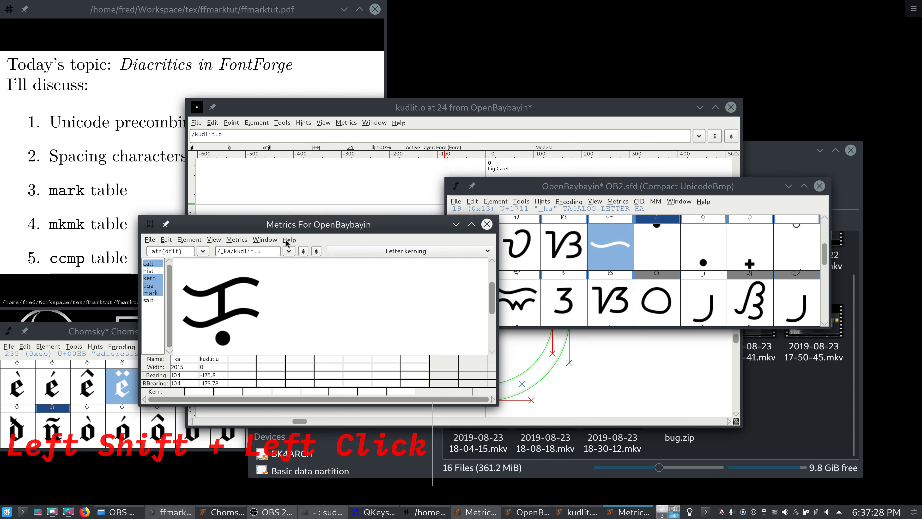
# Step: Change the metrics sample text to /_ka/kudlit.i to preview the top mark
pyautogui.click(263, 254)
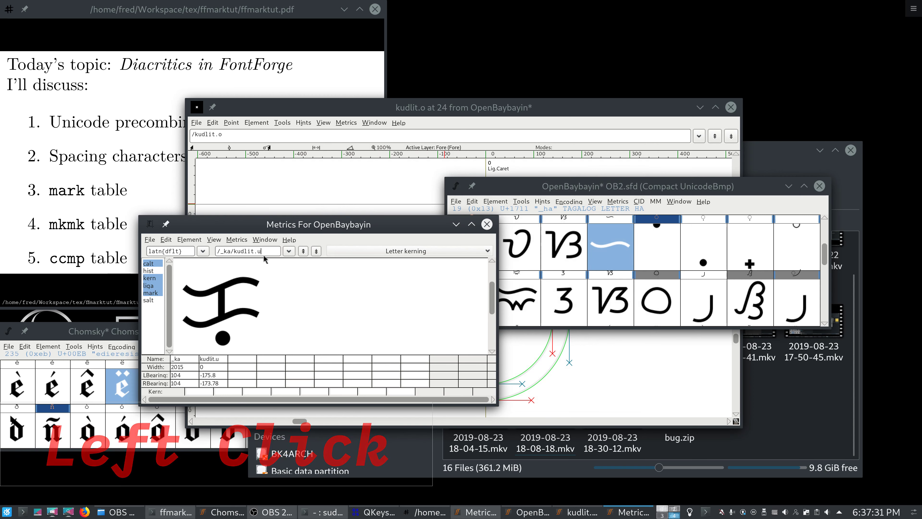
pyautogui.press('BackSpace')
pyautogui.write('i')
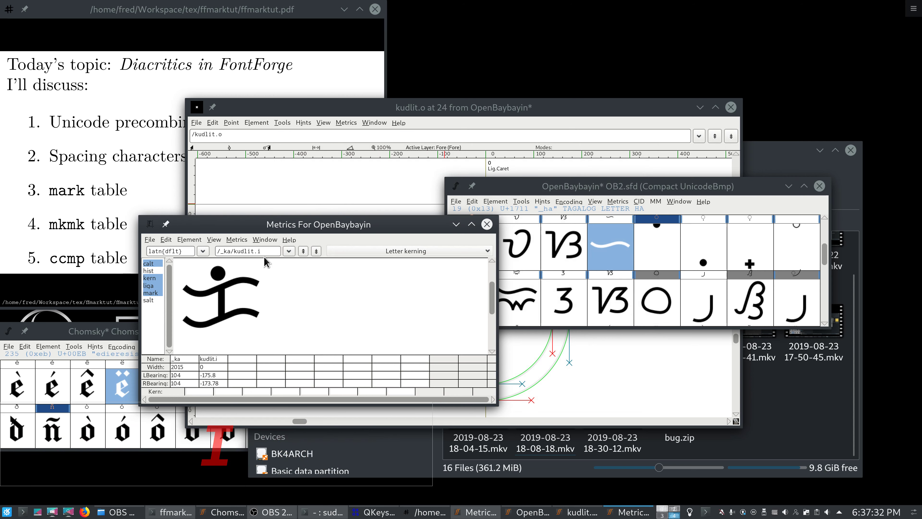
# Step: Open Anchor Control for the mark subtable's top class and move _ka's base anchor to about X 1092, Y 1549
pyautogui.click(495, 200)
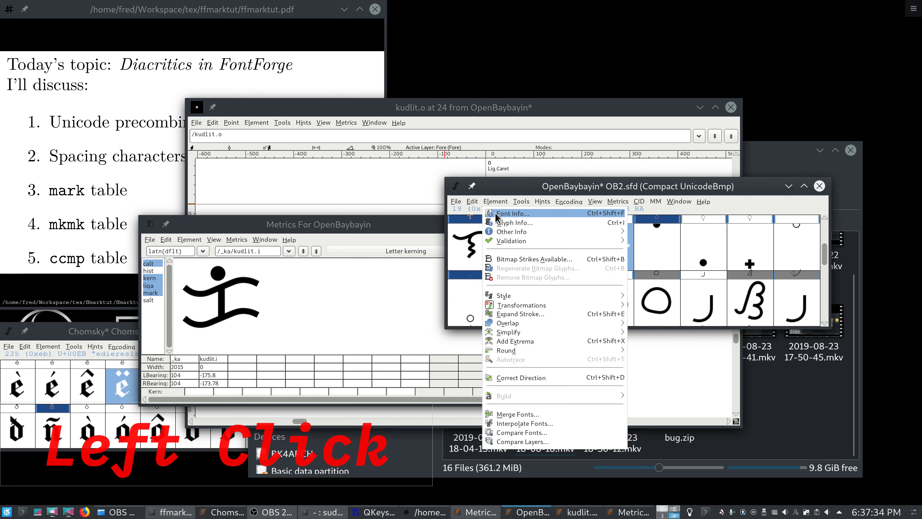
pyautogui.click(497, 218)
pyautogui.click(379, 156)
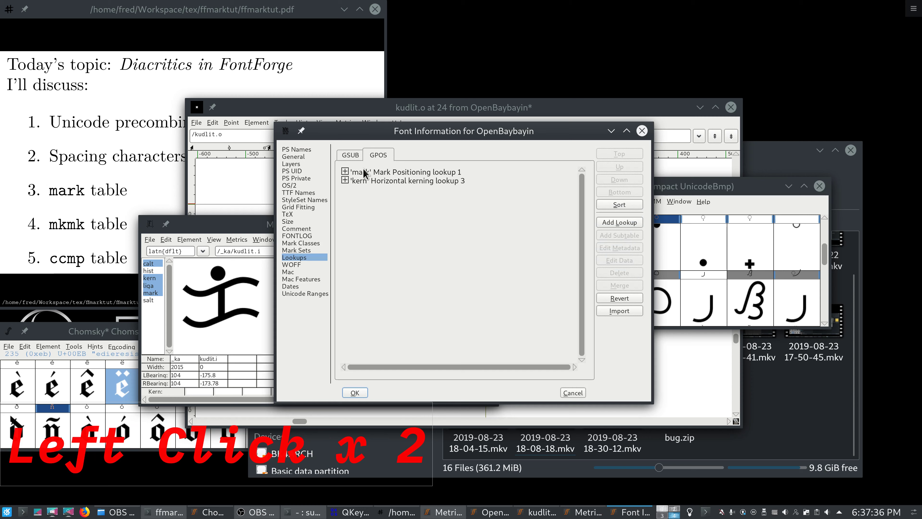
pyautogui.click(344, 173)
pyautogui.doubleClick(376, 181)
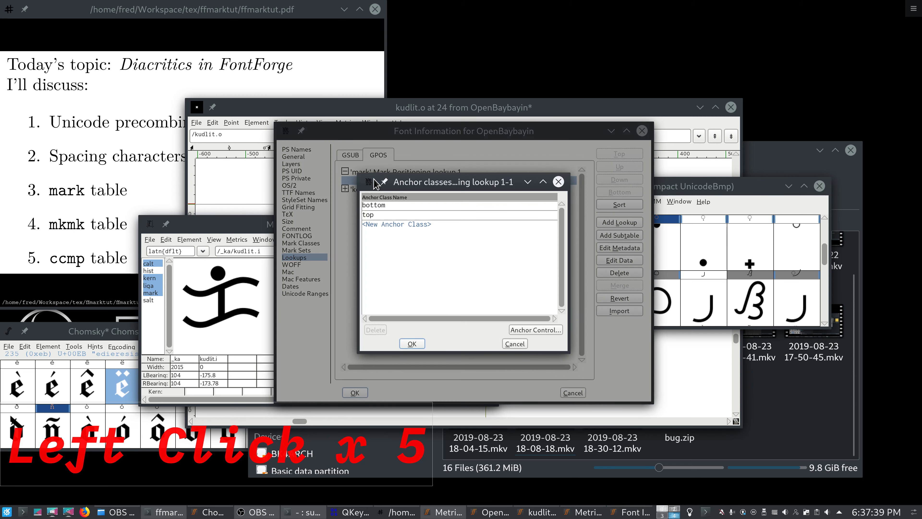
pyautogui.click(394, 214)
pyautogui.click(535, 330)
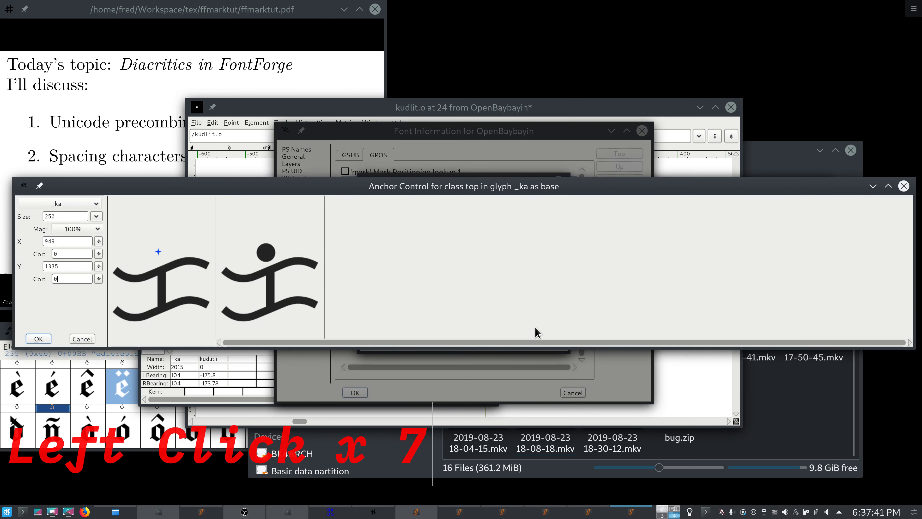
pyautogui.moveTo(158, 251); pyautogui.dragTo(165, 241)
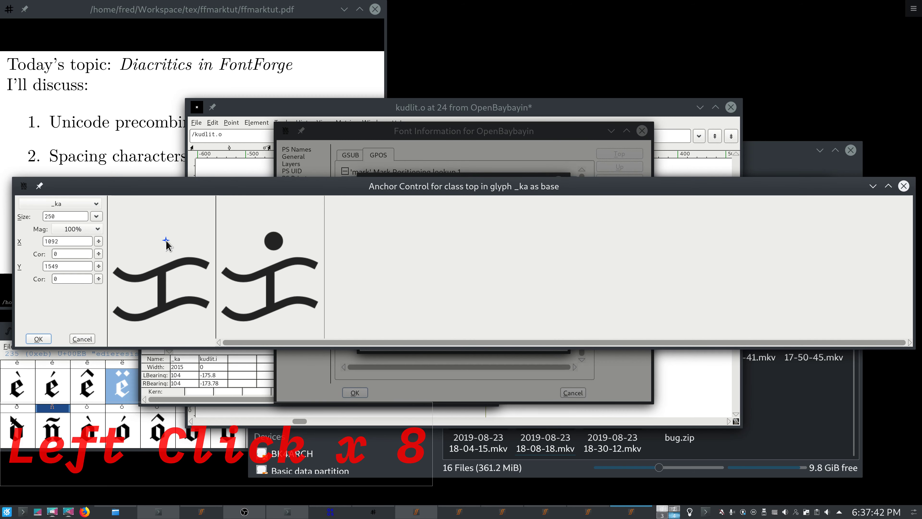
# Step: Raise the top-class base anchor of _ga slightly, then accept Anchor Control, the anchor class list and Font Information
pyautogui.click(79, 209)
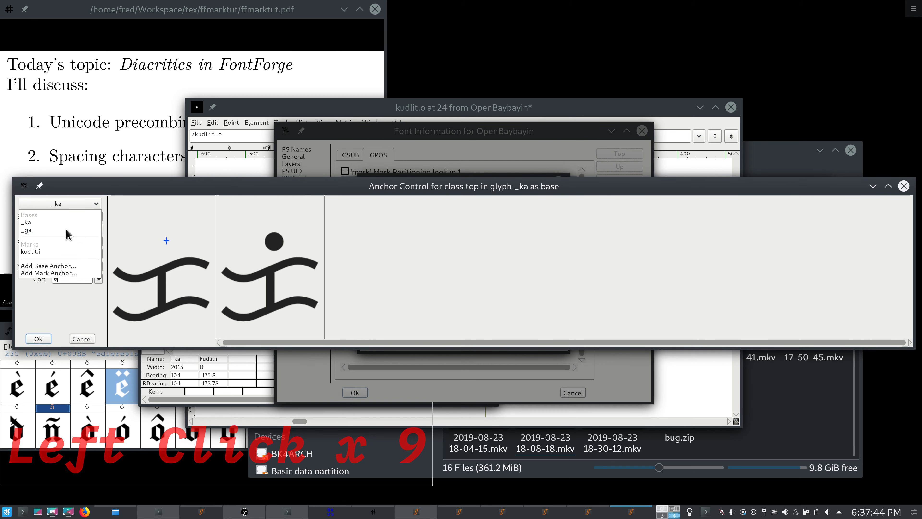
pyautogui.click(73, 231)
pyautogui.moveTo(155, 237); pyautogui.dragTo(156, 230)
pyautogui.click(38, 338)
pyautogui.click(411, 344)
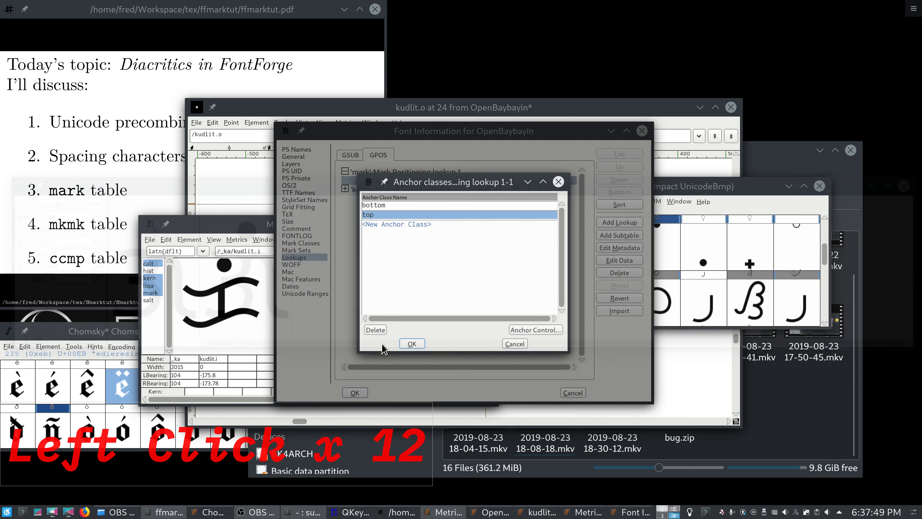
pyautogui.click(412, 343)
pyautogui.click(359, 393)
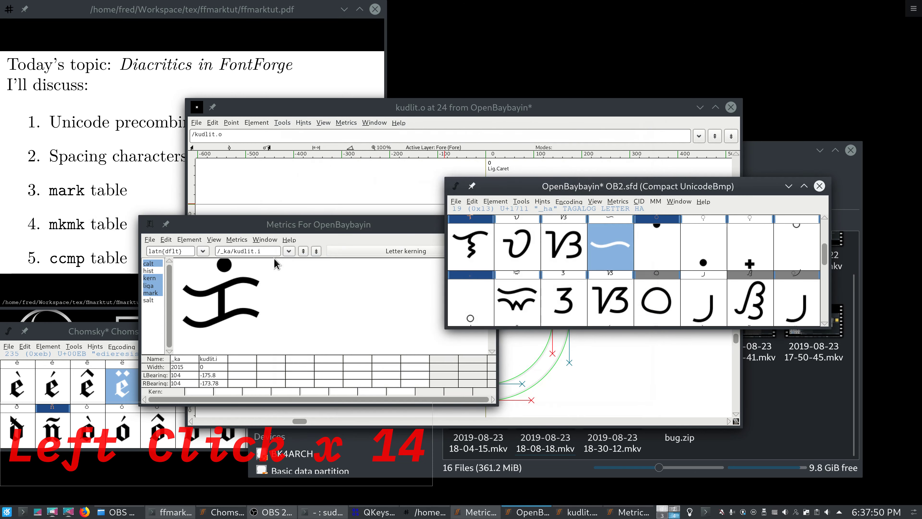
# Step: Widen the metrics window and append /_ha/kudlit.i to the sample text
pyautogui.click(271, 251)
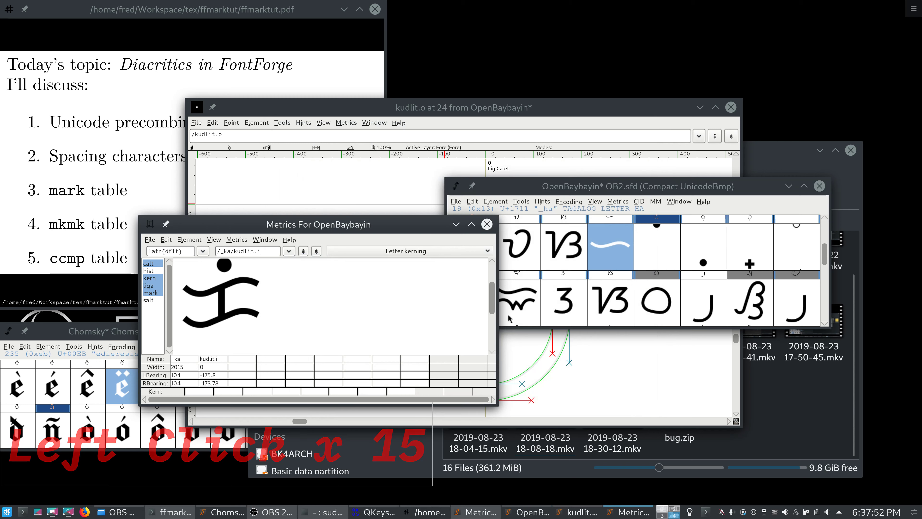
pyautogui.moveTo(497, 313); pyautogui.dragTo(649, 313)
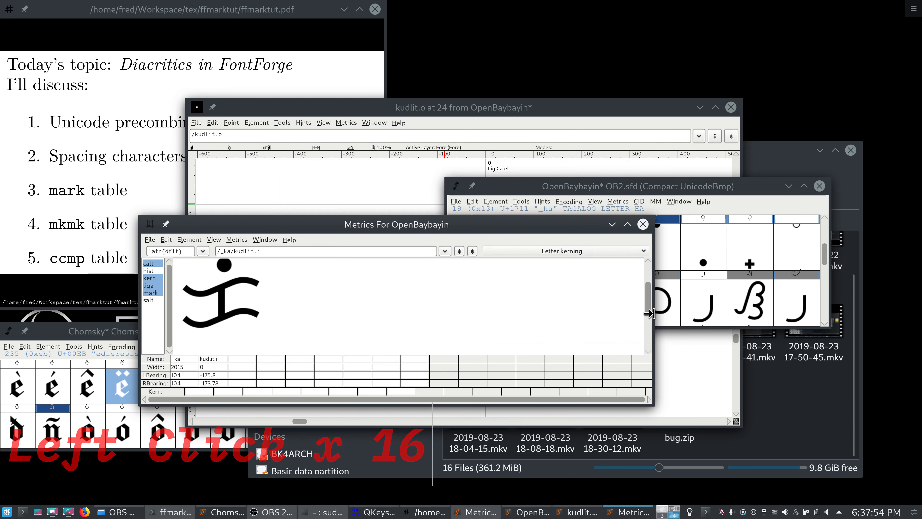
pyautogui.write('/_ha')
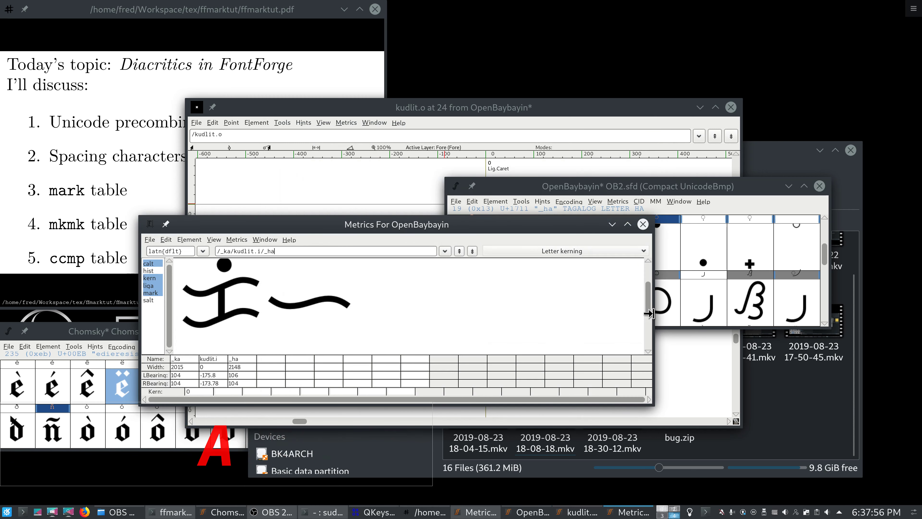
pyautogui.write('/kudlit.i')
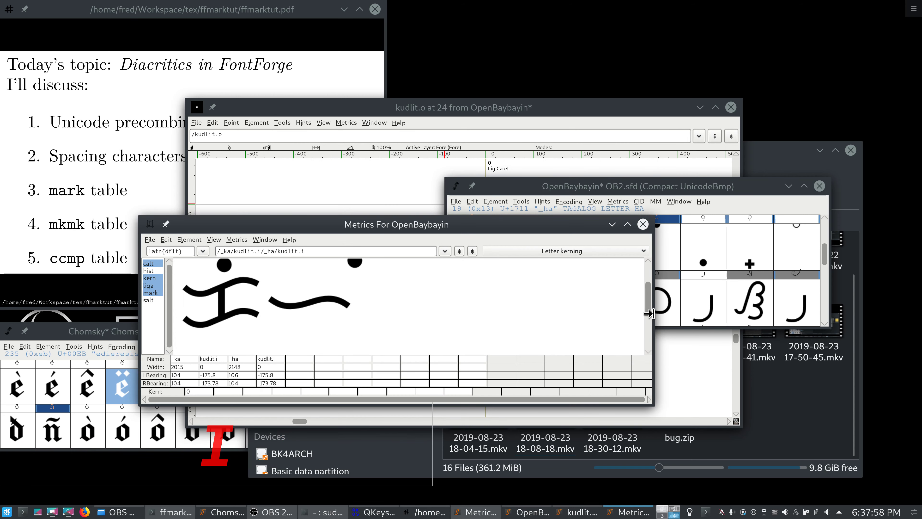
# Step: Reopen the GPOS 'mark' Positioning lookup 1-1 subtable in Font Information and open Anchor Control for its top class
pyautogui.click(703, 265)
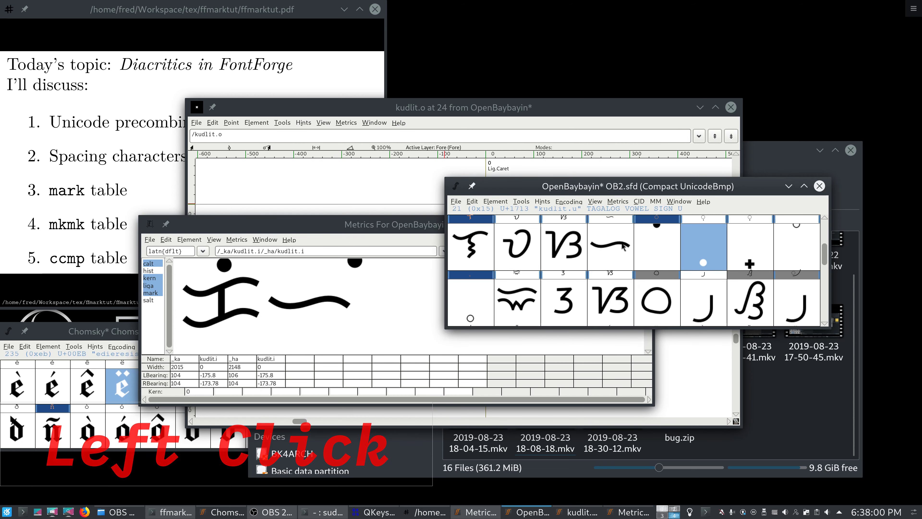
pyautogui.click(493, 203)
pyautogui.click(510, 213)
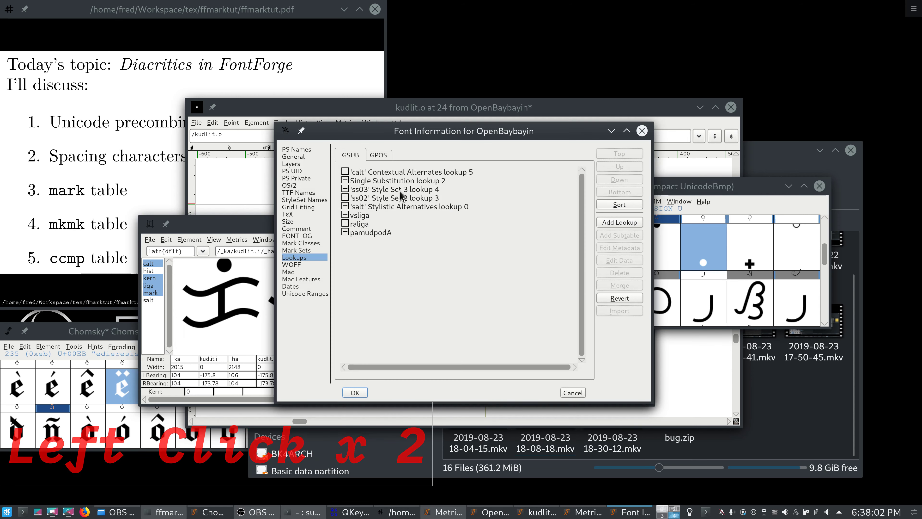
pyautogui.click(531, 171)
pyautogui.click(504, 185)
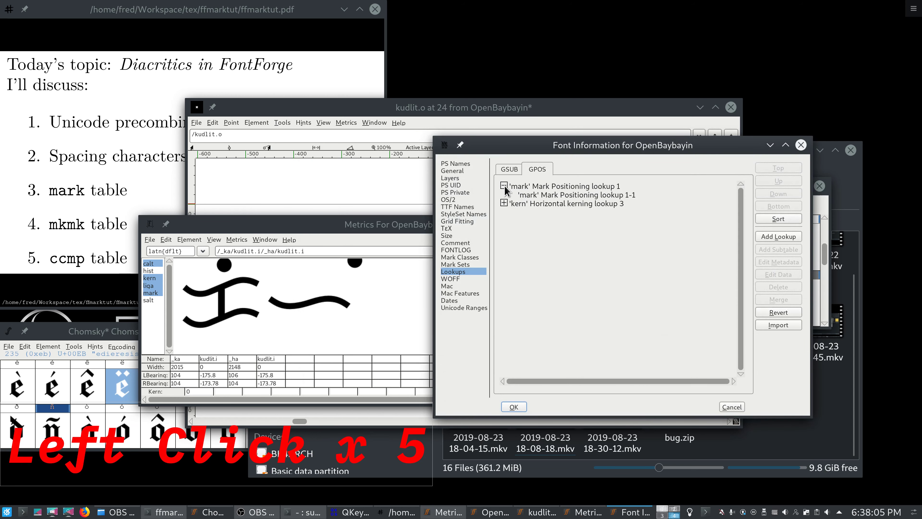
pyautogui.doubleClick(525, 198)
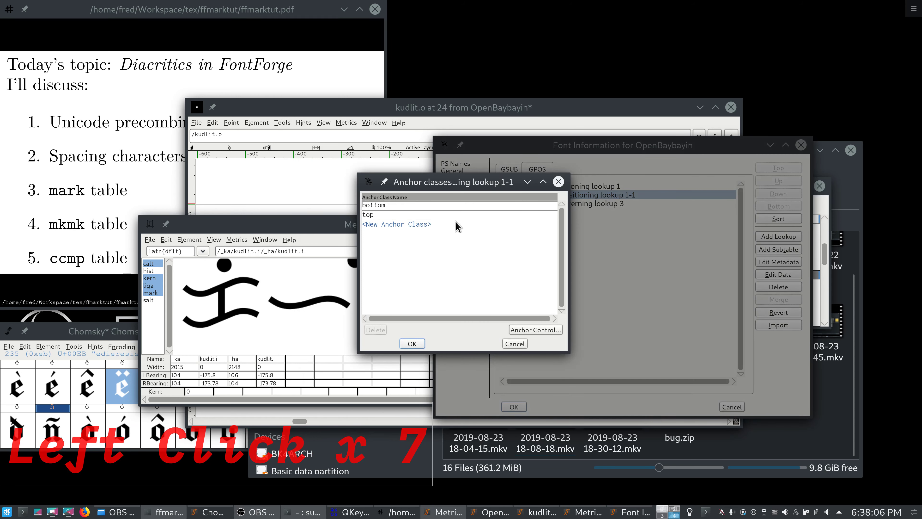
pyautogui.click(488, 258)
pyautogui.click(460, 215)
pyautogui.click(545, 330)
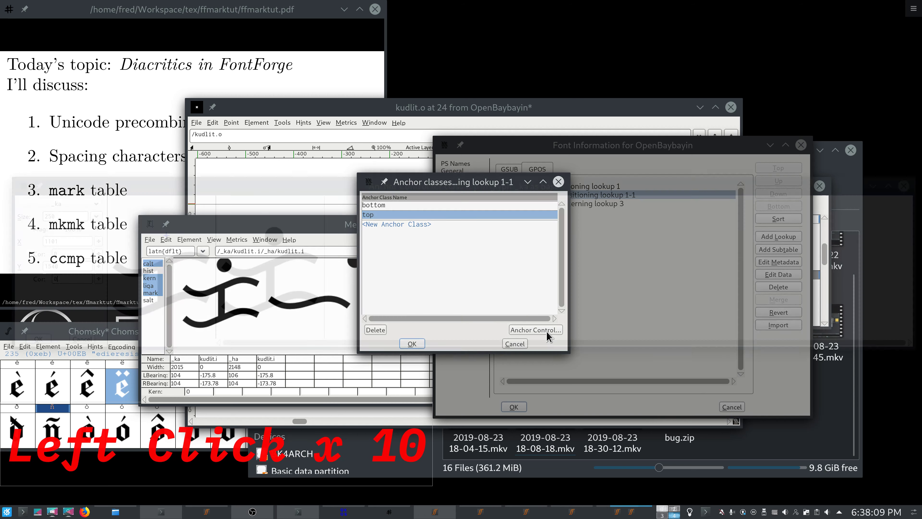
# Step: Add a base anchor in the top class for the glyph _ha
pyautogui.click(95, 205)
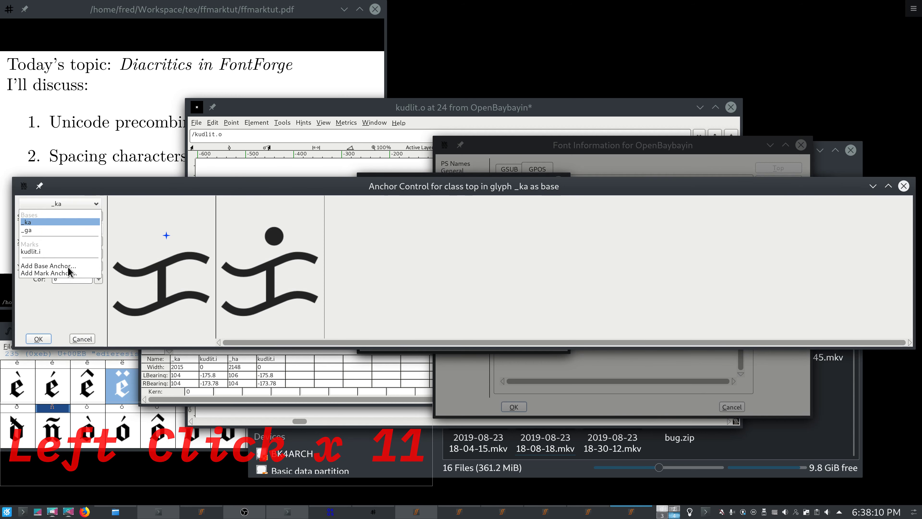
pyautogui.click(55, 272)
pyautogui.click(435, 276)
pyautogui.write('_ha')
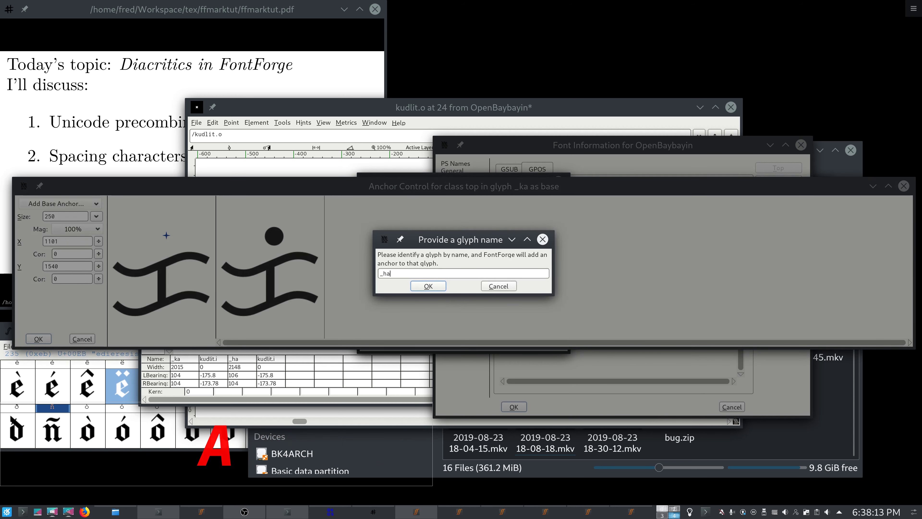
pyautogui.press('Return')
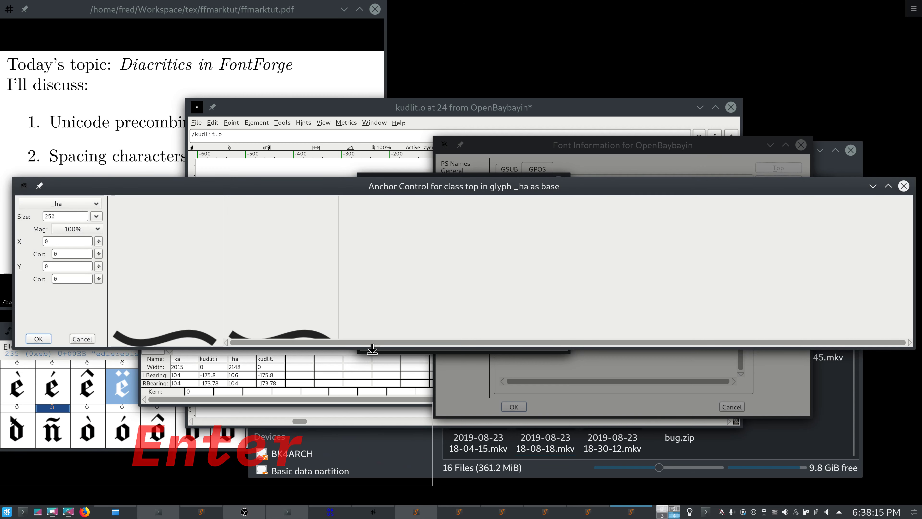
# Step: Enlarge Anchor Control, move _ha's base anchor to just above the middle of its stroke, then accept Anchor Control and the anchor class list
pyautogui.click(238, 347)
pyautogui.click(244, 351)
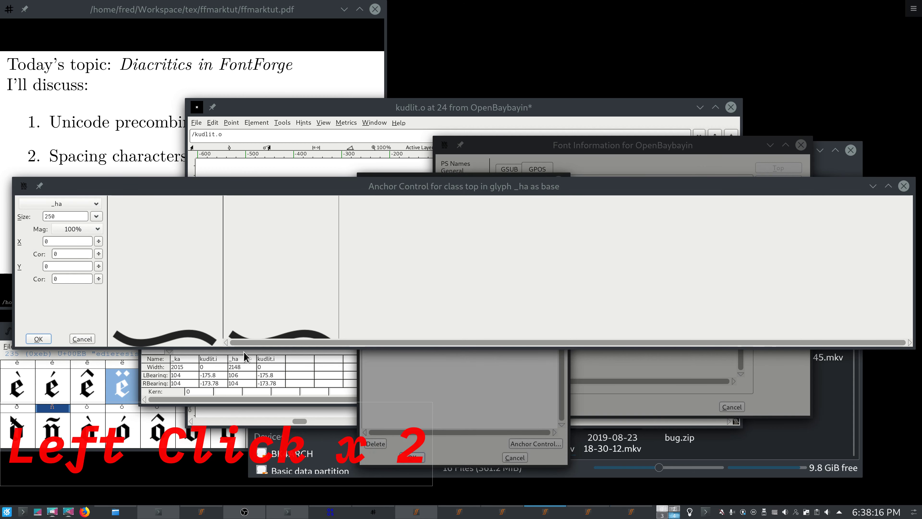
pyautogui.moveTo(241, 348); pyautogui.dragTo(221, 490)
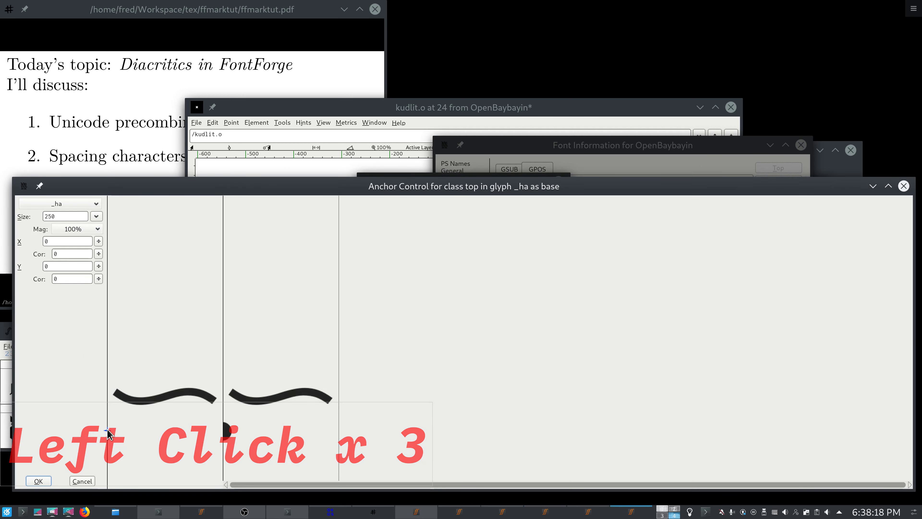
pyautogui.moveTo(183, 429); pyautogui.dragTo(555, 268)
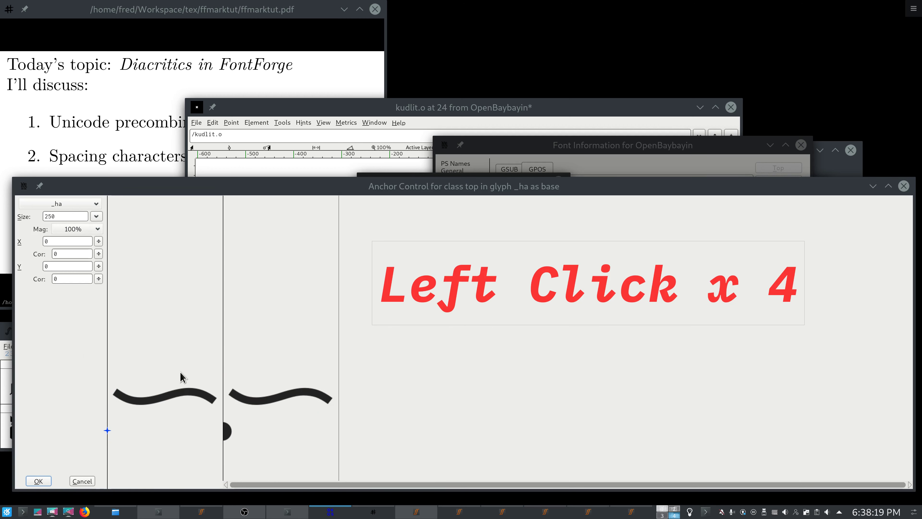
pyautogui.click(108, 433)
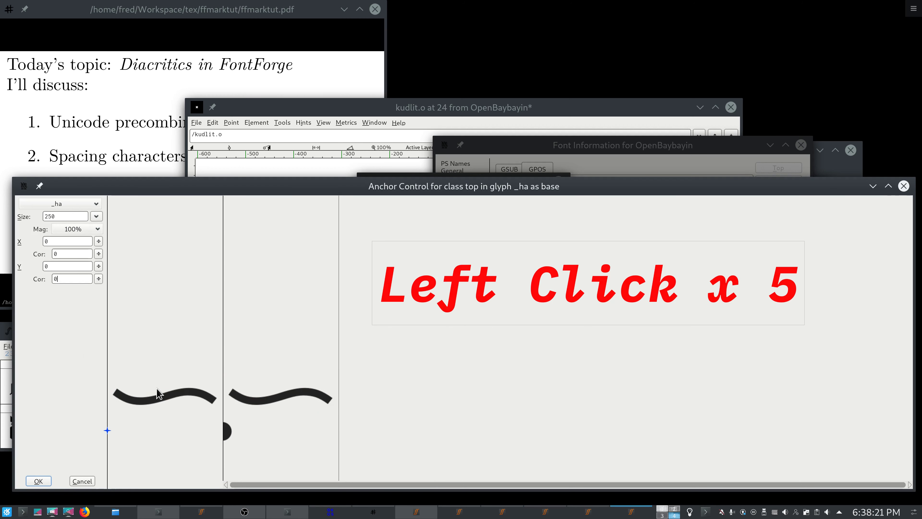
pyautogui.click(107, 434)
pyautogui.moveTo(106, 433); pyautogui.dragTo(169, 368)
pyautogui.click(39, 481)
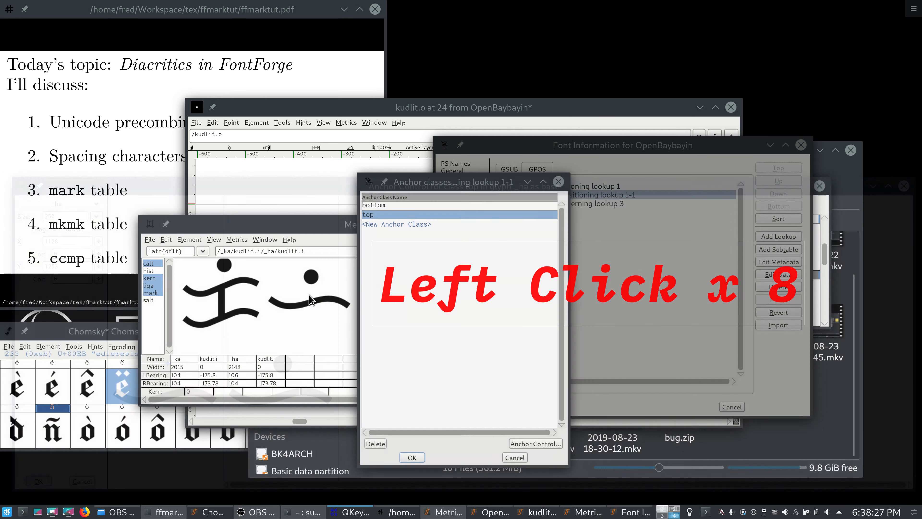
pyautogui.click(413, 457)
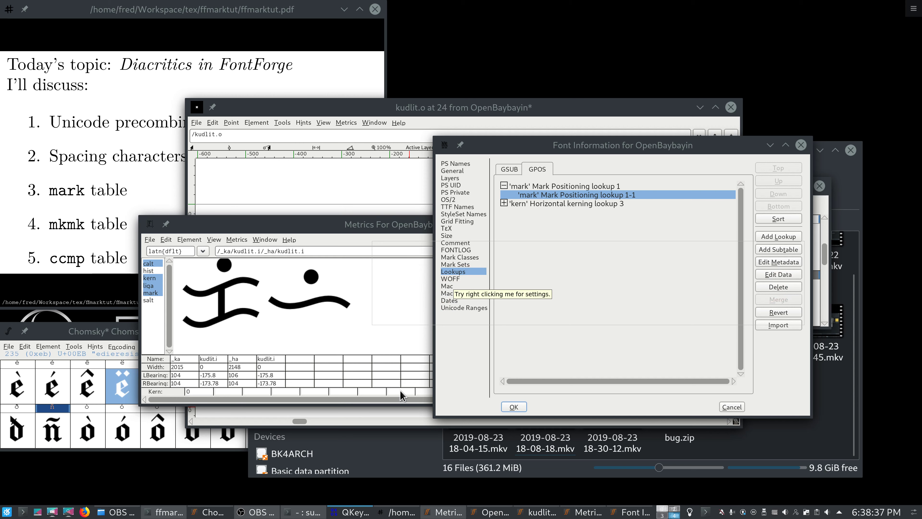
pyautogui.moveTo(275, 515)
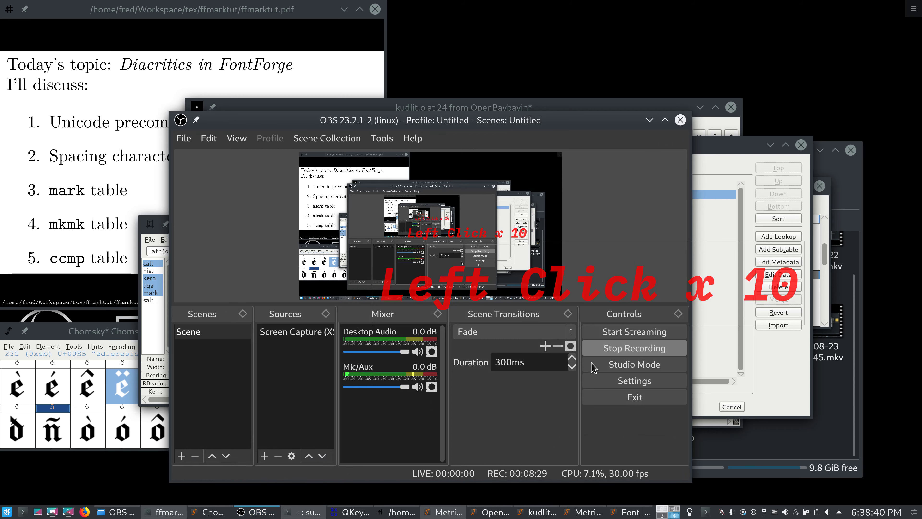
pyautogui.click(613, 348)
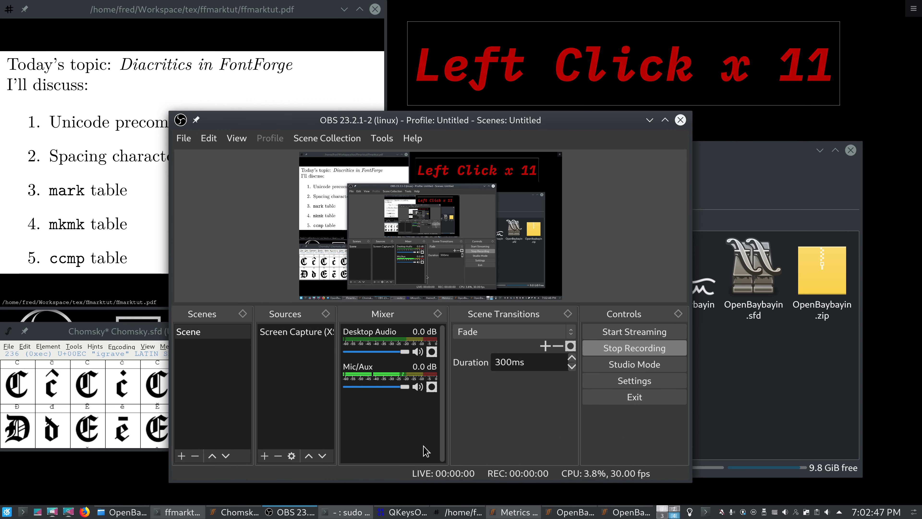
pyautogui.click(293, 512)
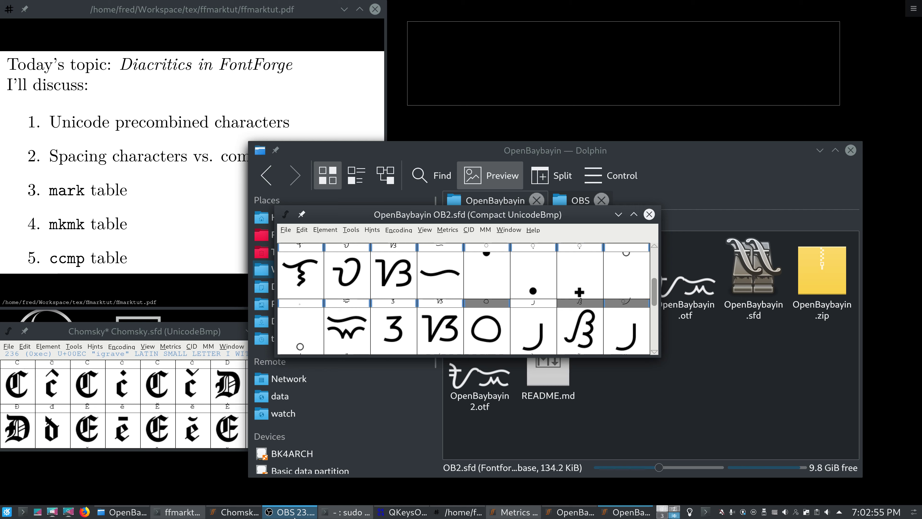
# Step: Open a metrics window for OB2.sfd and set its sample text to /_ka/kudlit.o/_ka/kudlit.o
pyautogui.click(429, 327)
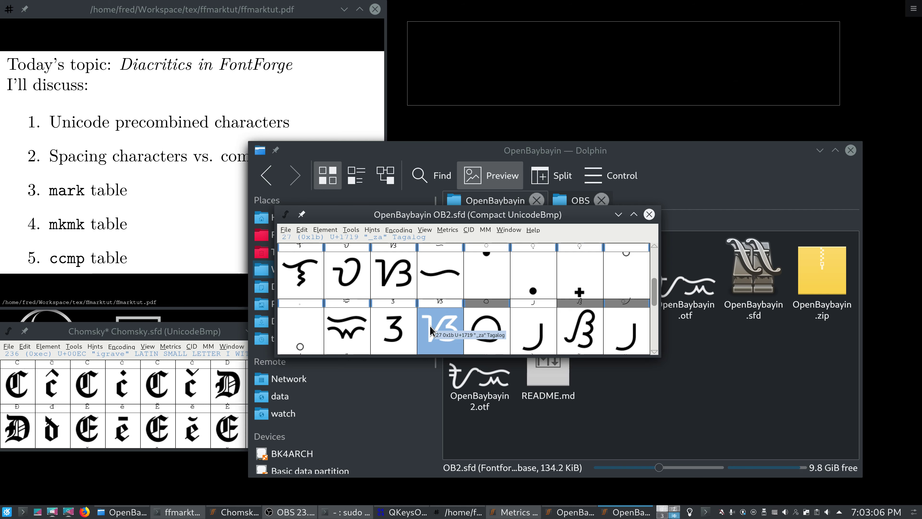
pyautogui.scroll(-9, 430, 326)
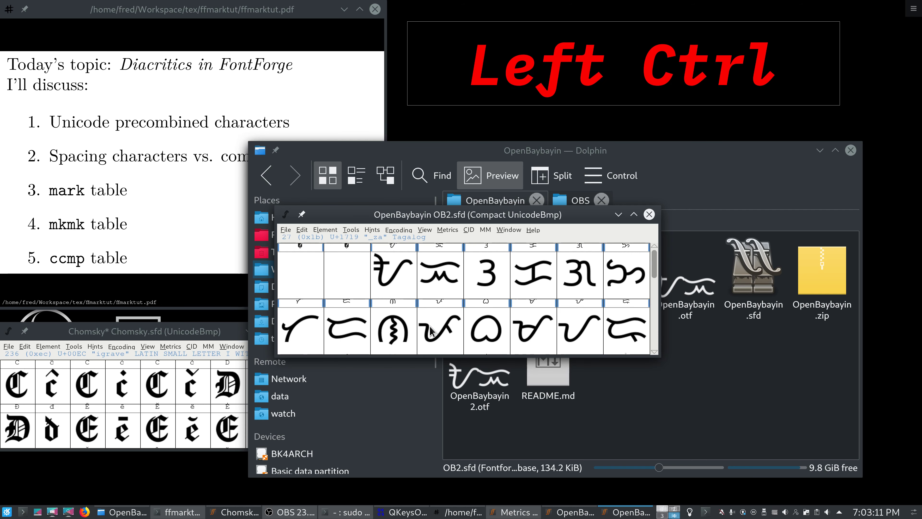
pyautogui.hotkey('ctrl', 'k')
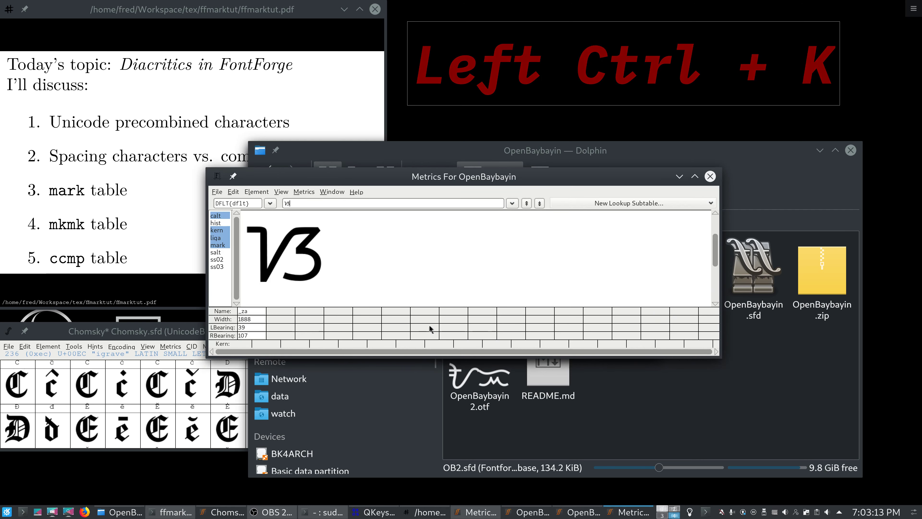
pyautogui.press('BackSpace')
pyautogui.write('/')
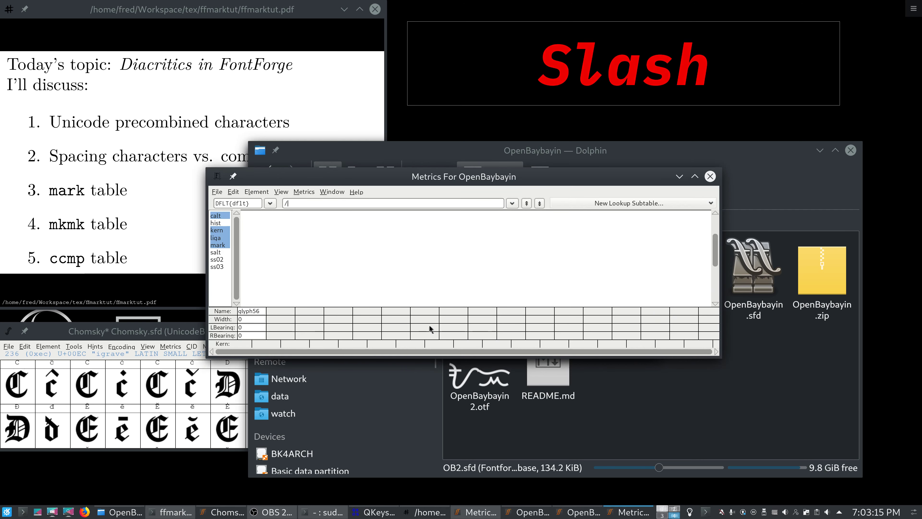
pyautogui.write('_ka')
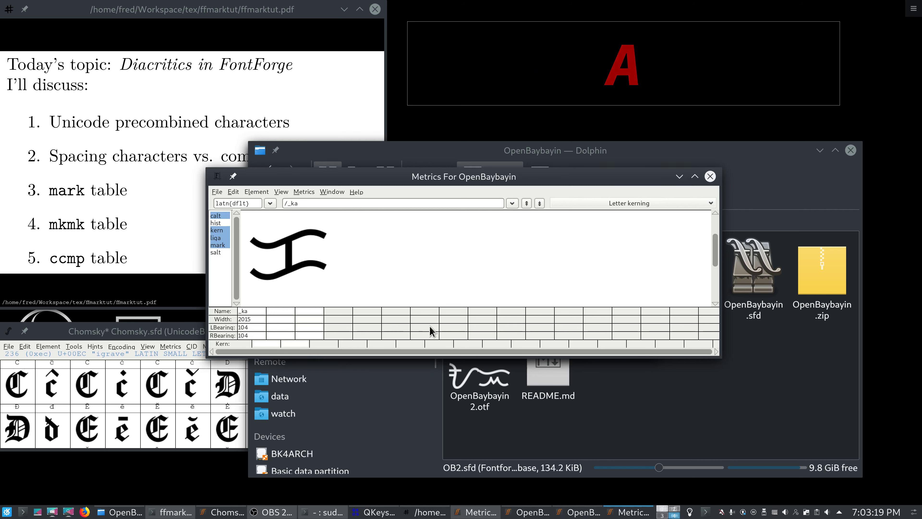
pyautogui.write('/kud')
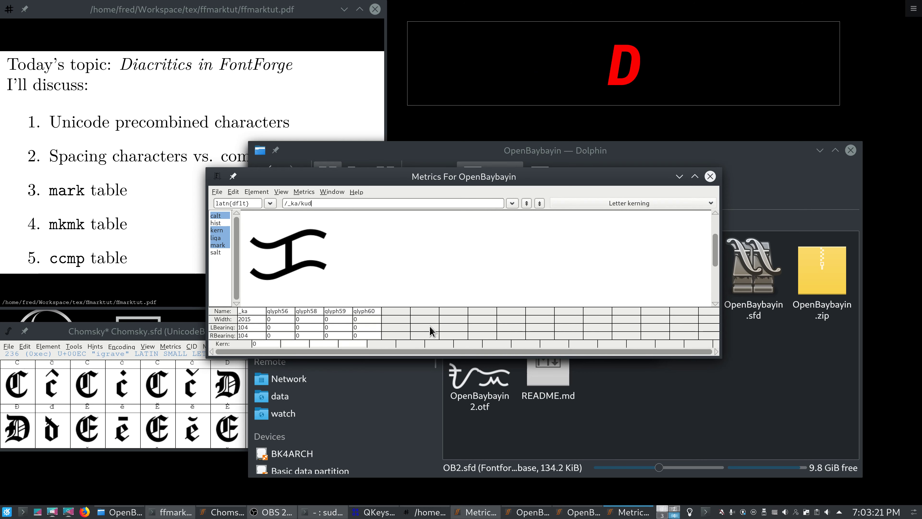
pyautogui.write('lit.o/_ka')
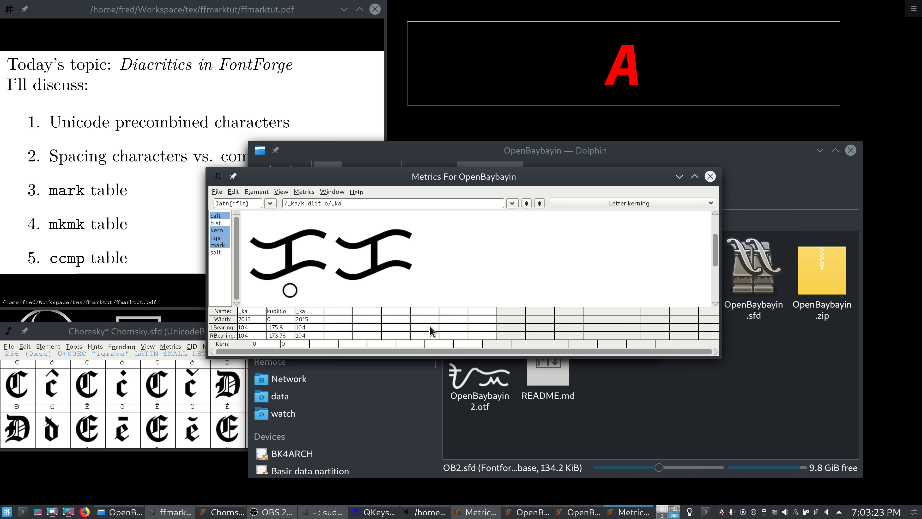
pyautogui.write('/kudlit.o')
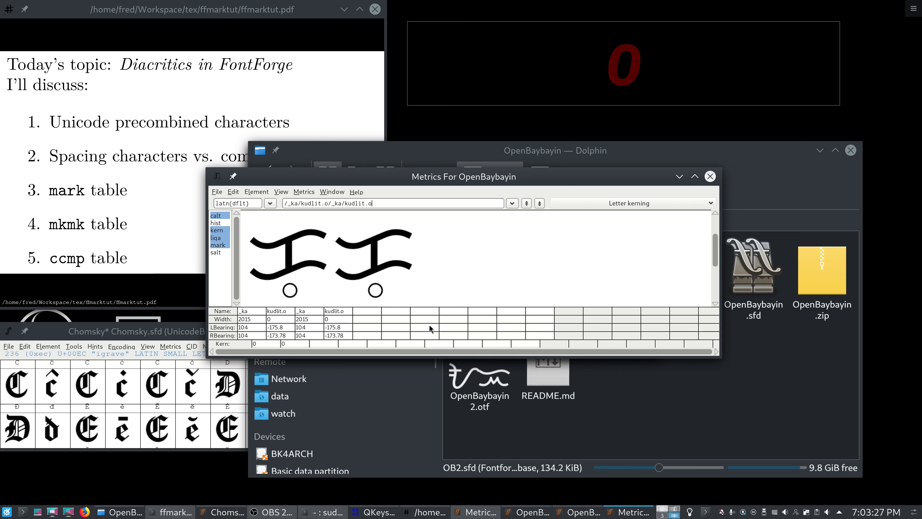
# Step: Remove the second _ka from the sample text so that it reads /_ka/kudlit.o/kudlit.o
pyautogui.click(327, 205)
pyautogui.click(344, 206)
pyautogui.press('BackSpace')
pyautogui.press('BackSpace')
pyautogui.press('BackSpace')
pyautogui.press('BackSpace')
pyautogui.press('BackSpace')
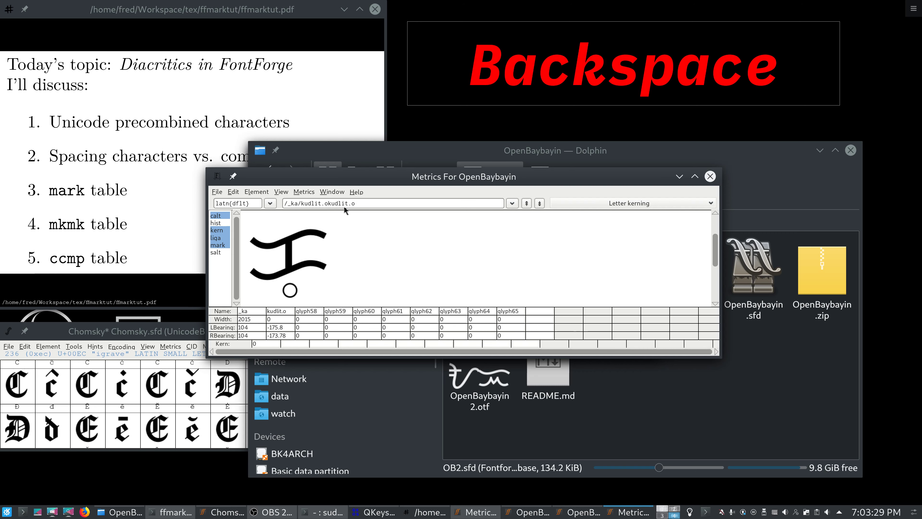
pyautogui.write('/')
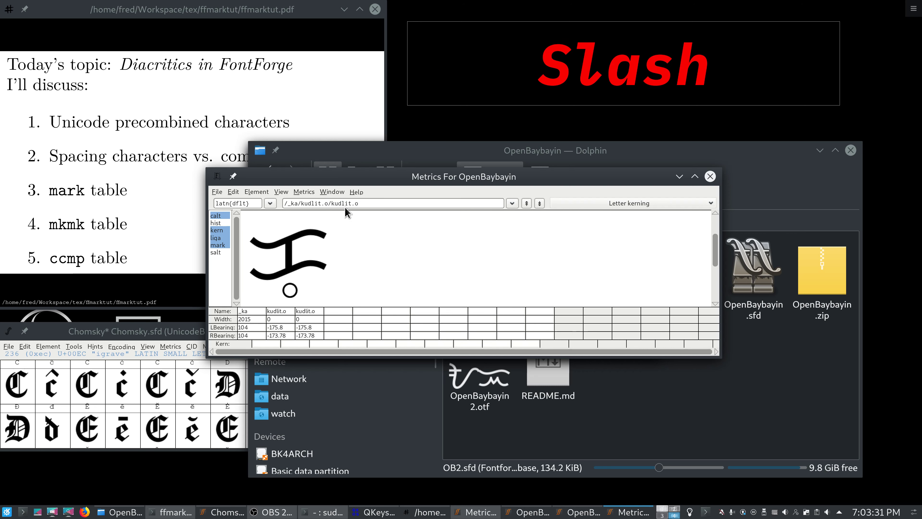
# Step: Move the metrics window aside and copy its whole sample text
pyautogui.moveTo(413, 182); pyautogui.dragTo(276, 243)
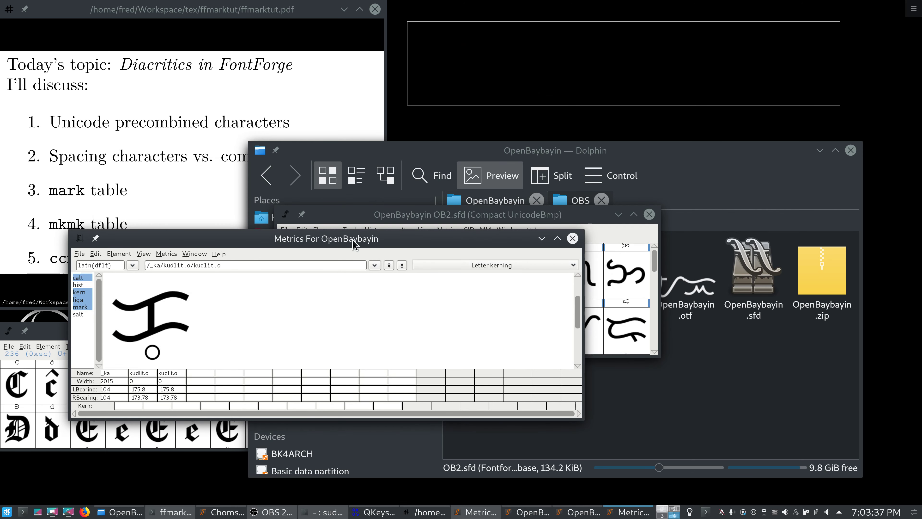
pyautogui.doubleClick(389, 218)
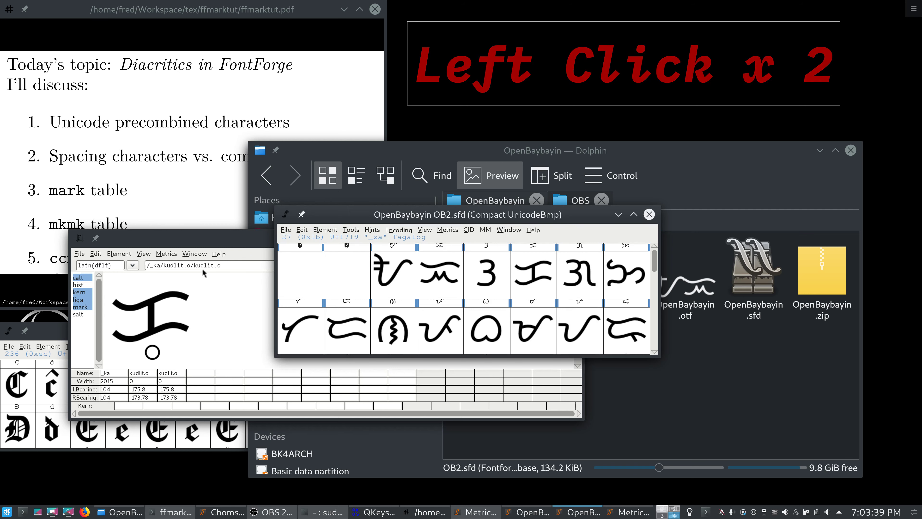
pyautogui.click(216, 265)
pyautogui.doubleClick(216, 266)
pyautogui.hotkey('ctrl', 'c')
pyautogui.rightClick(216, 266)
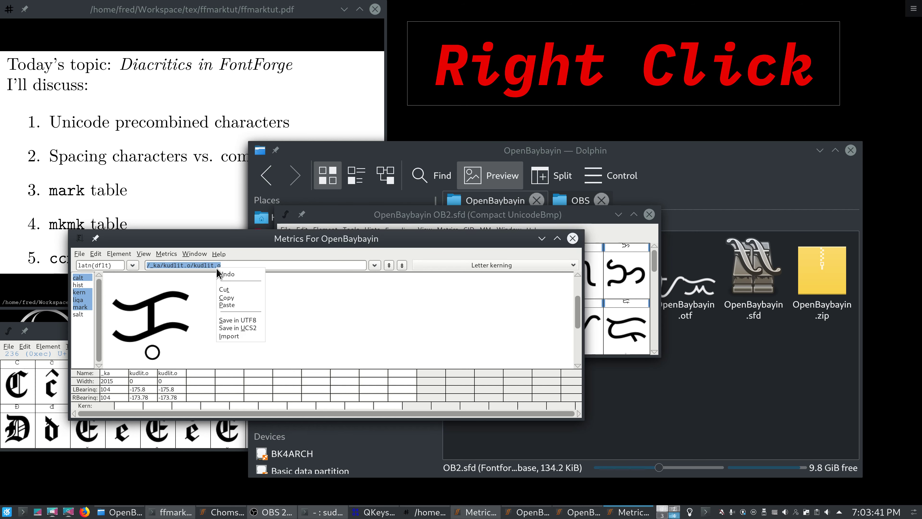
pyautogui.click(237, 301)
# Step: Switch to the Dolphin file manager, open OpenBaybayin.sfd in FontForge, and paste the copied sample text into a new metrics window
pyautogui.click(779, 367)
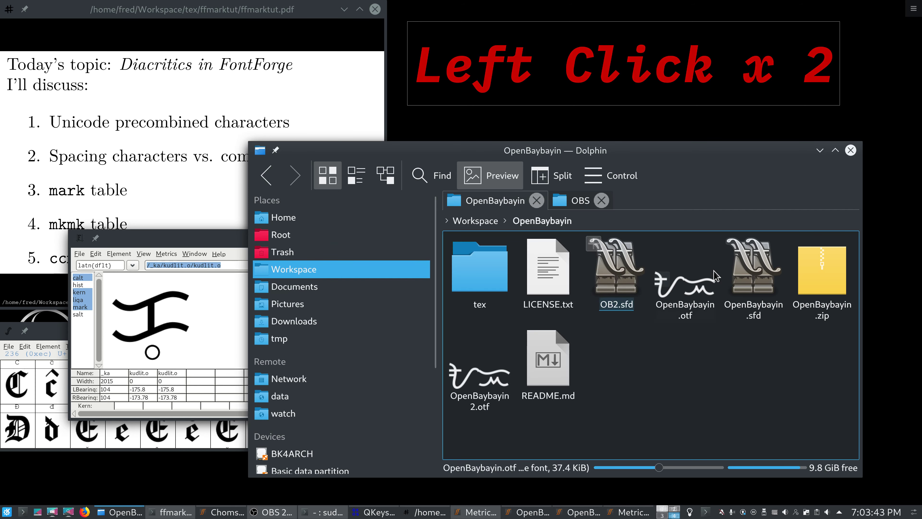
pyautogui.doubleClick(754, 269)
pyautogui.press('ctrl')
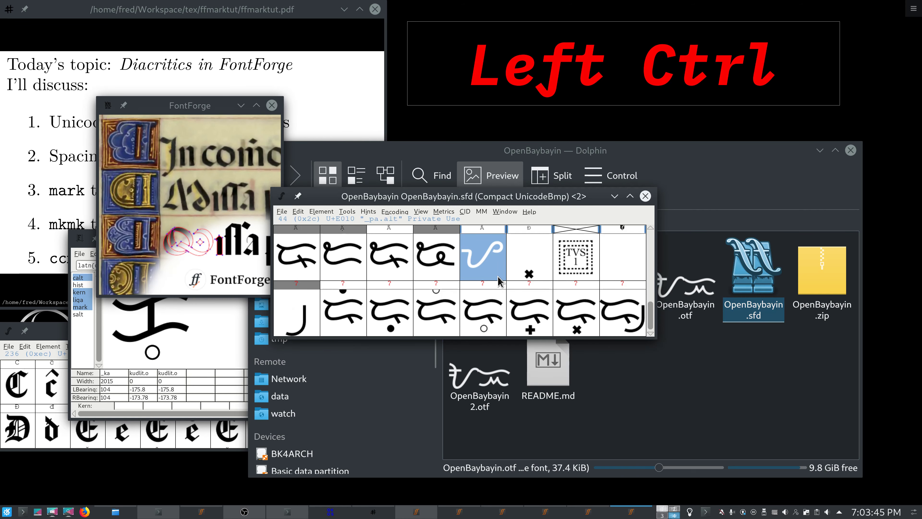
pyautogui.hotkey('ctrl', 'l')
pyautogui.click(500, 307)
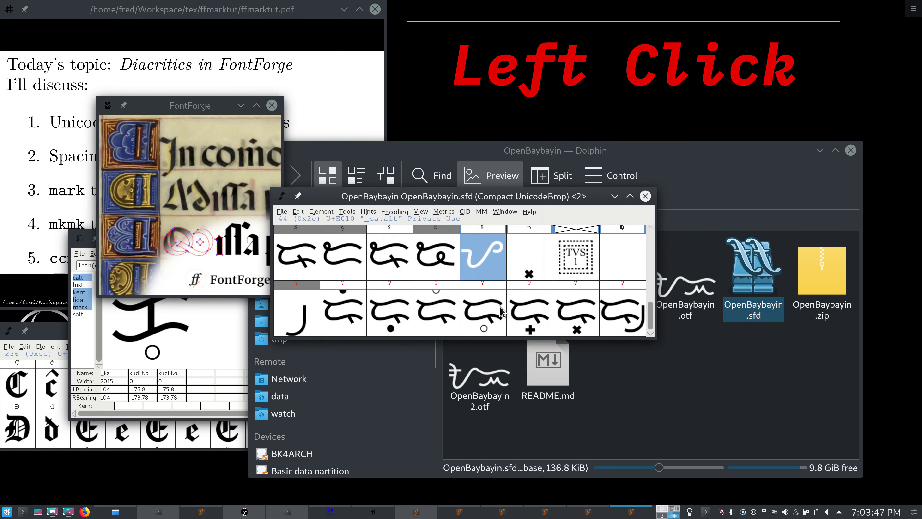
pyautogui.hotkey('ctrl', 'k')
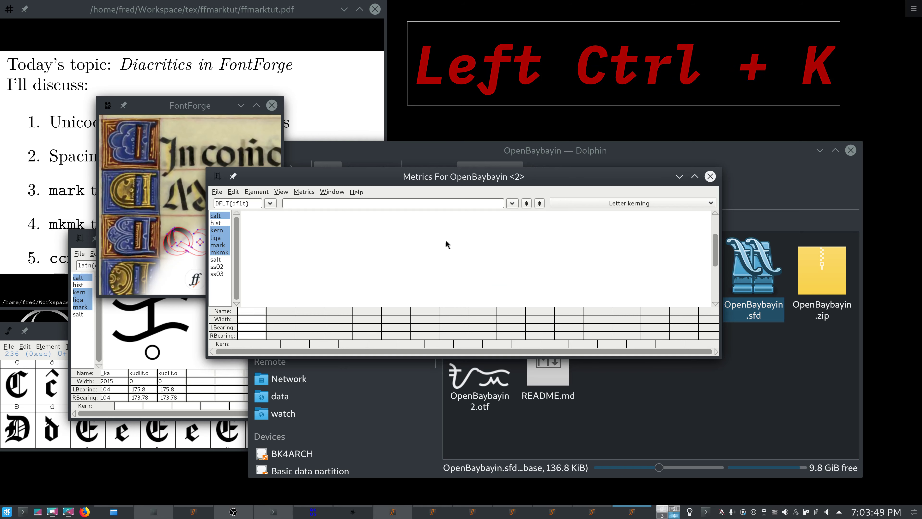
pyautogui.hotkey('ctrl', 'v')
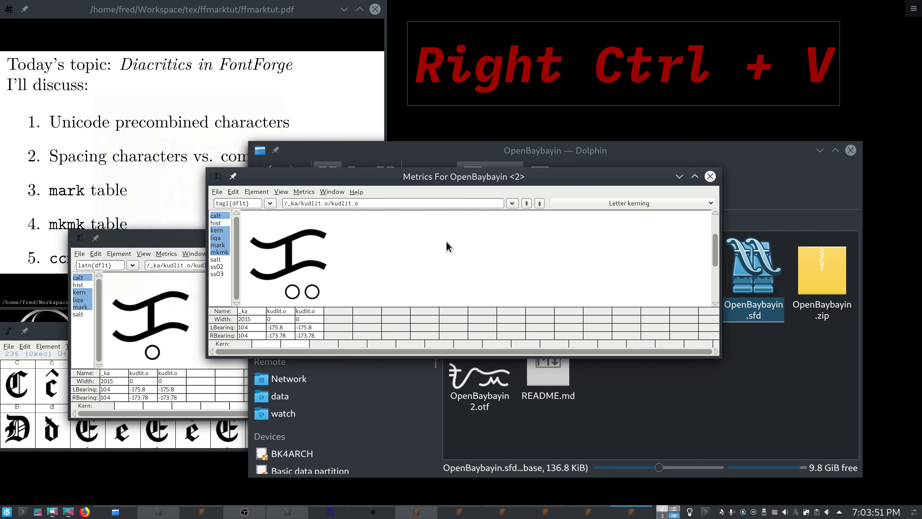
# Step: Copy the sample text, paste it again at its end, and change the second group's first mark to kudlit.u
pyautogui.hotkey('ctrl', 'a')
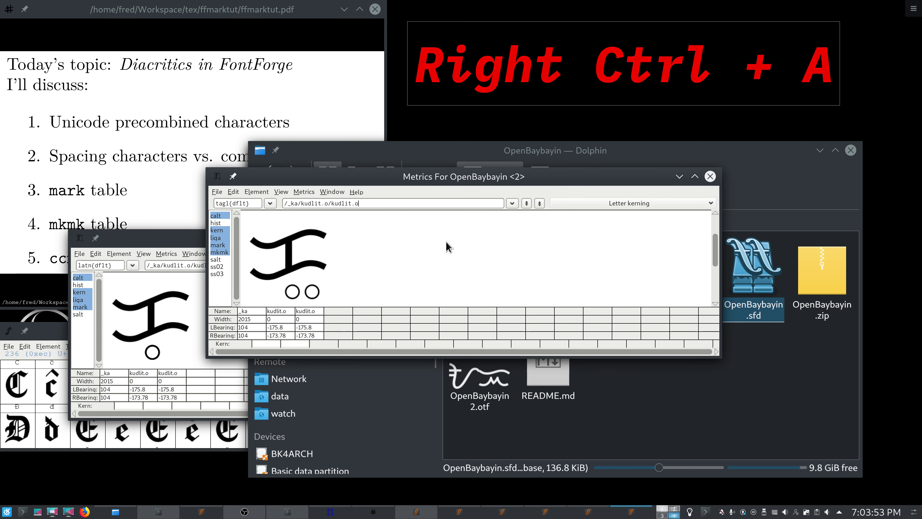
pyautogui.click(344, 201)
pyautogui.tripleClick(344, 200)
pyautogui.hotkey('ctrl', 'c')
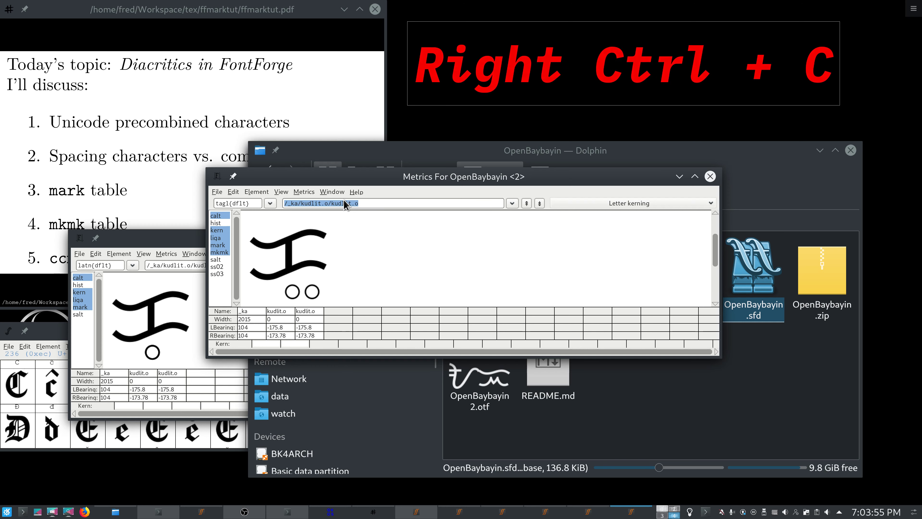
pyautogui.hotkey('ctrl', 'v')
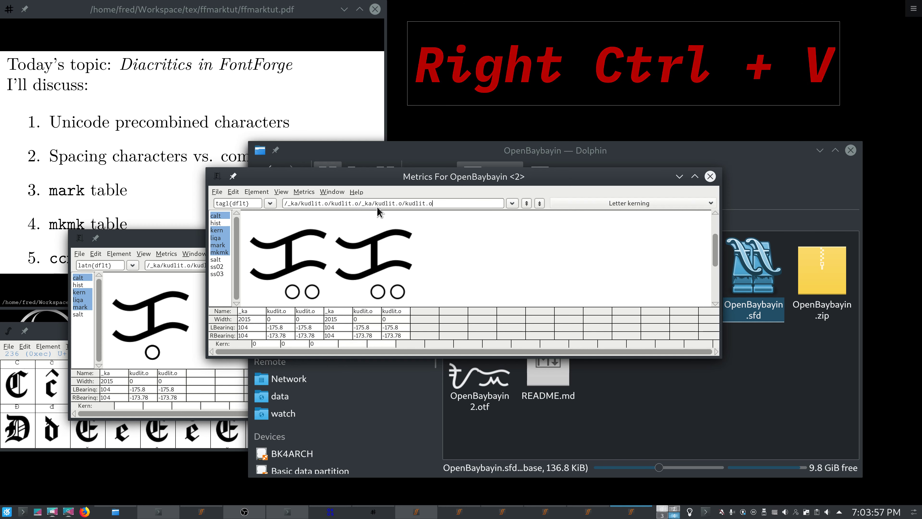
pyautogui.moveTo(403, 206); pyautogui.dragTo(400, 205)
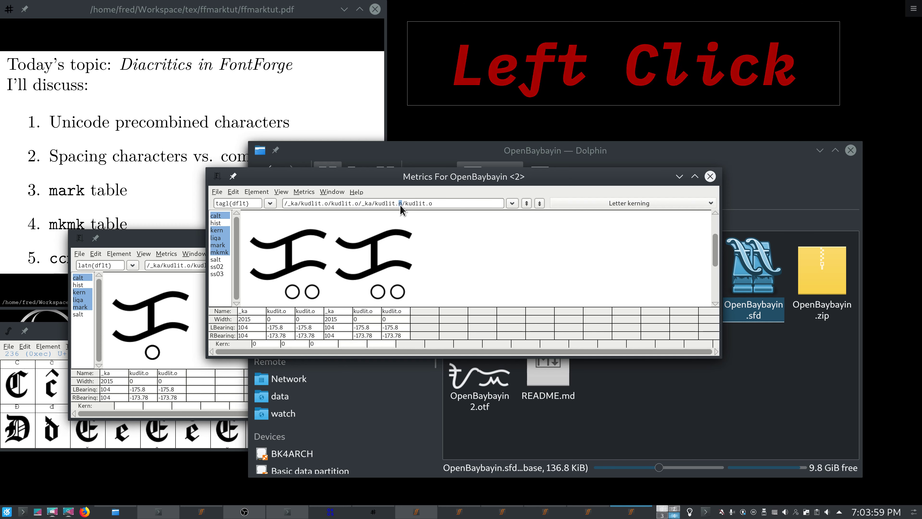
pyautogui.write('u')
pyautogui.click(458, 204)
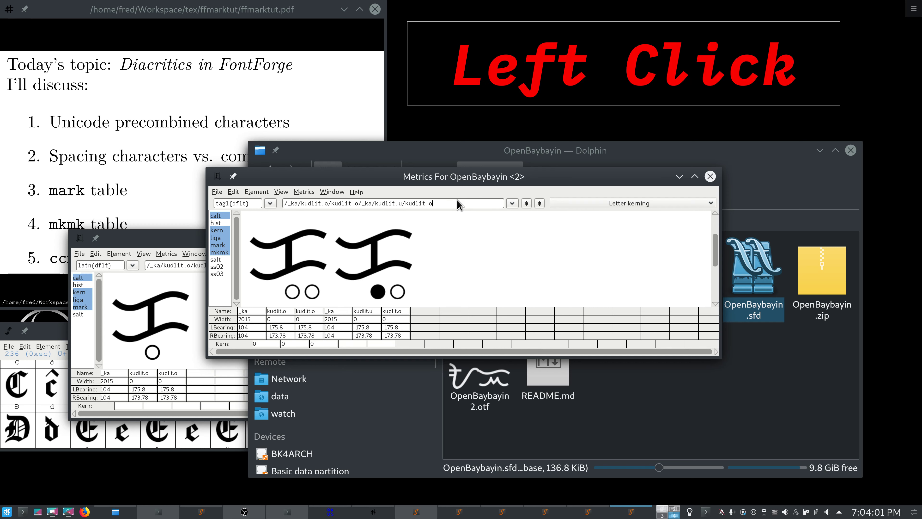
# Step: Append the copied sample text once more and edit the third group to read /_ka/kudlit.u/kudlit.u
pyautogui.hotkey('ctrl', 'v')
pyautogui.press('BackSpace')
pyautogui.write('u')
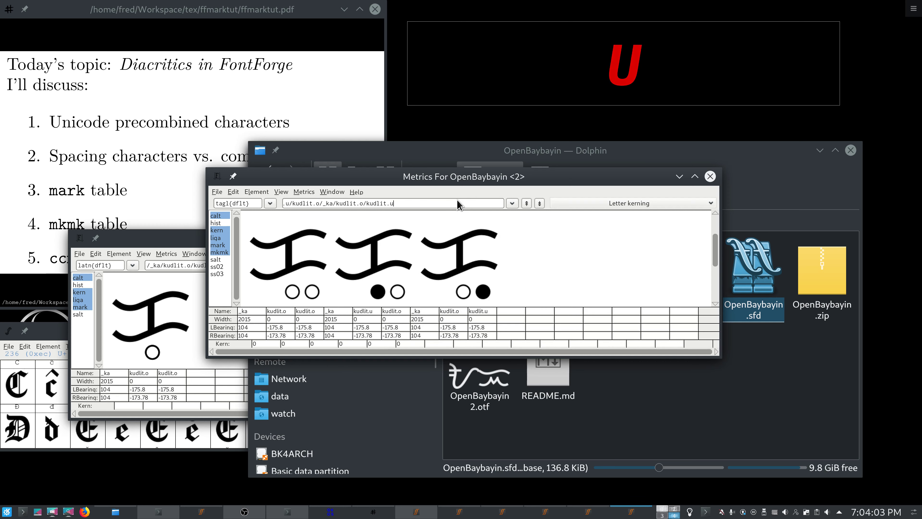
pyautogui.moveTo(368, 203); pyautogui.dragTo(361, 203)
pyautogui.write('udlit.o/kudlit.o/_ka/kudlit')
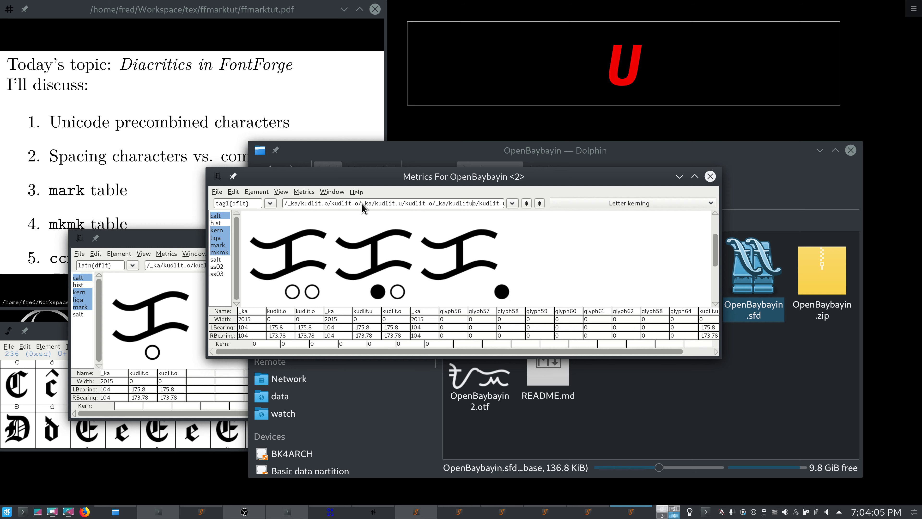
pyautogui.press('Left')
pyautogui.write('.')
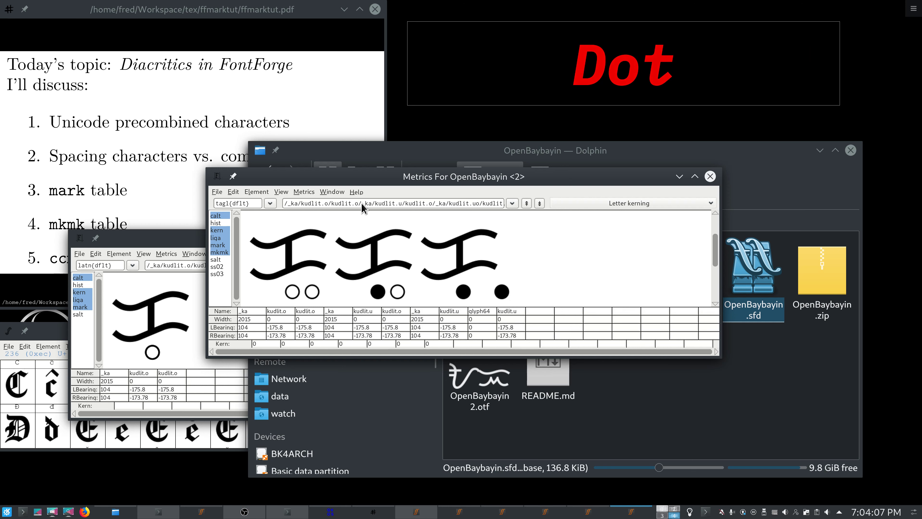
pyautogui.press('Right')
pyautogui.press('Right')
pyautogui.press('BackSpace')
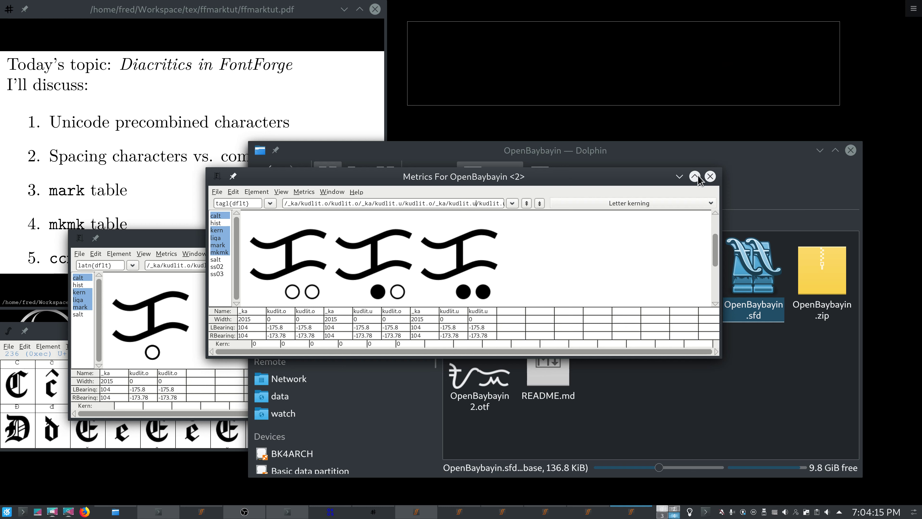
# Step: Close the metrics window, examine the anchors of kudlit.o in OpenBaybayin.sfd, and close its glyph and font windows
pyautogui.click(710, 177)
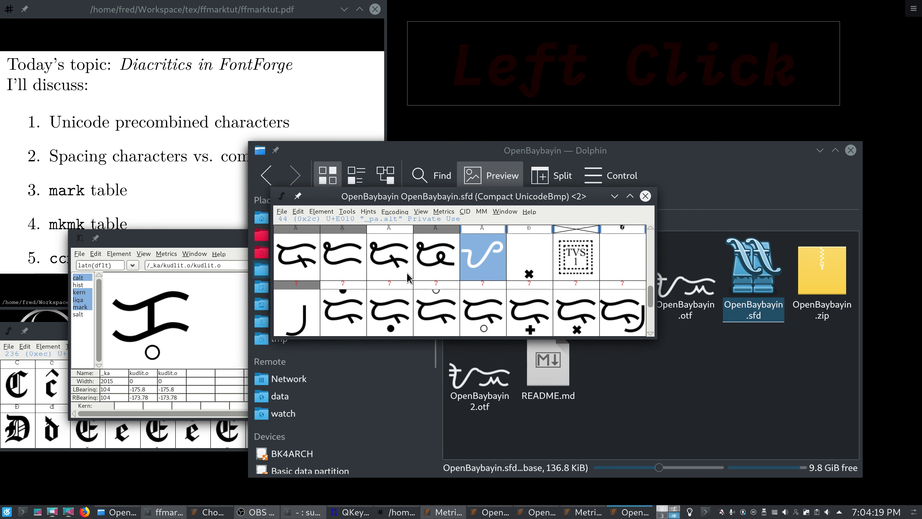
pyautogui.scroll(3, 409, 278)
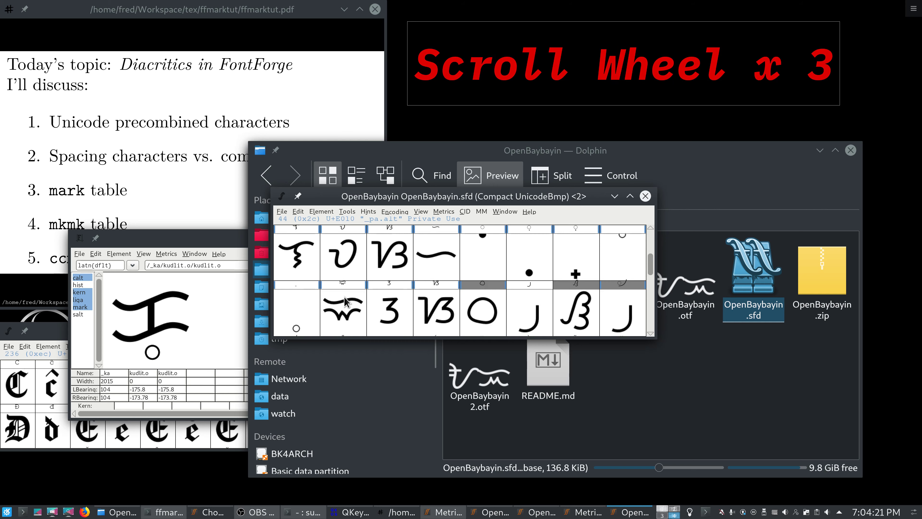
pyautogui.click(311, 313)
pyautogui.click(310, 309)
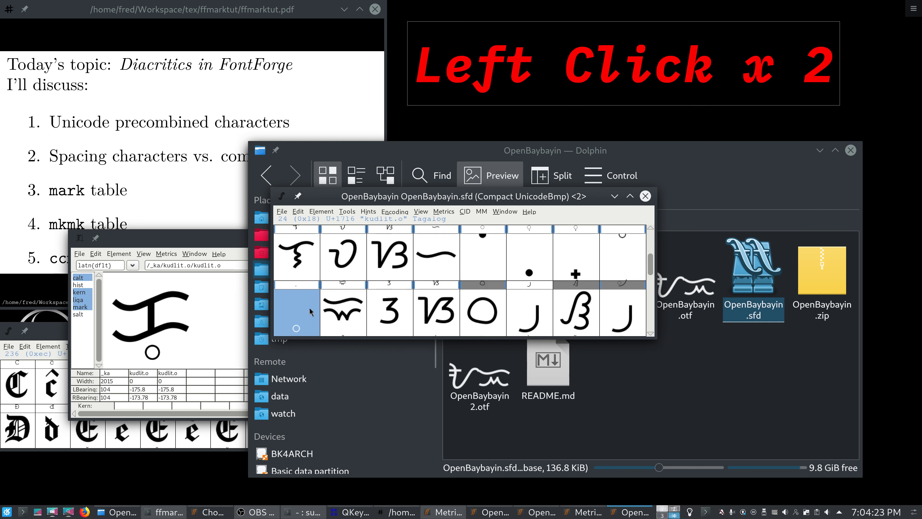
pyautogui.click(309, 309)
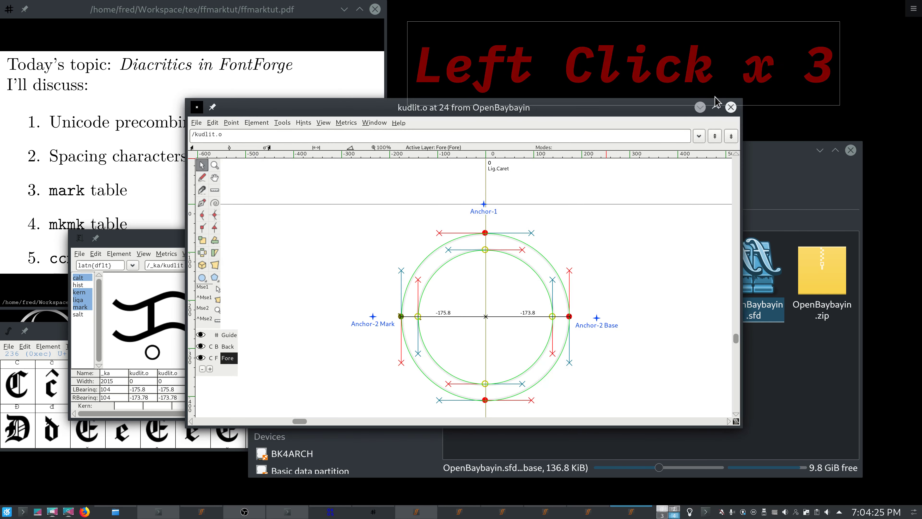
pyautogui.click(730, 106)
pyautogui.click(644, 196)
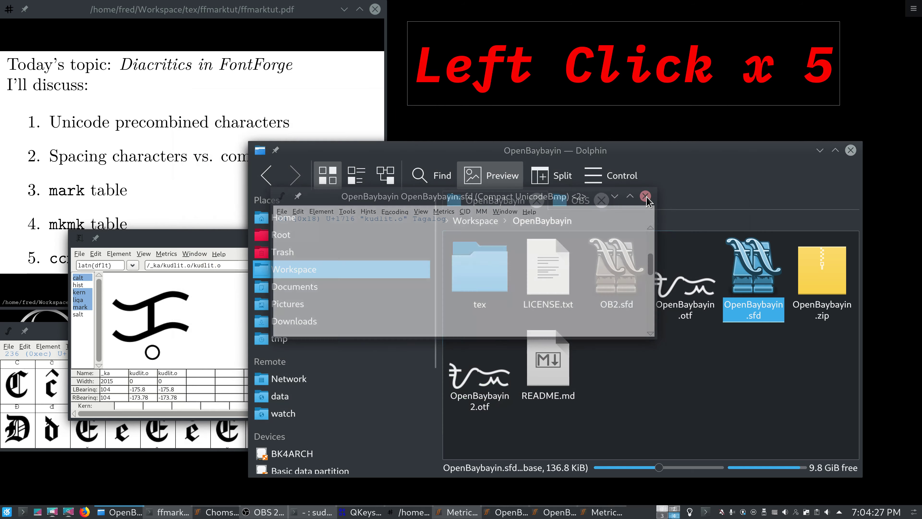
# Step: Switch to the OB2.sfd font window and open its kudlit.o glyph for editing
pyautogui.click(542, 514)
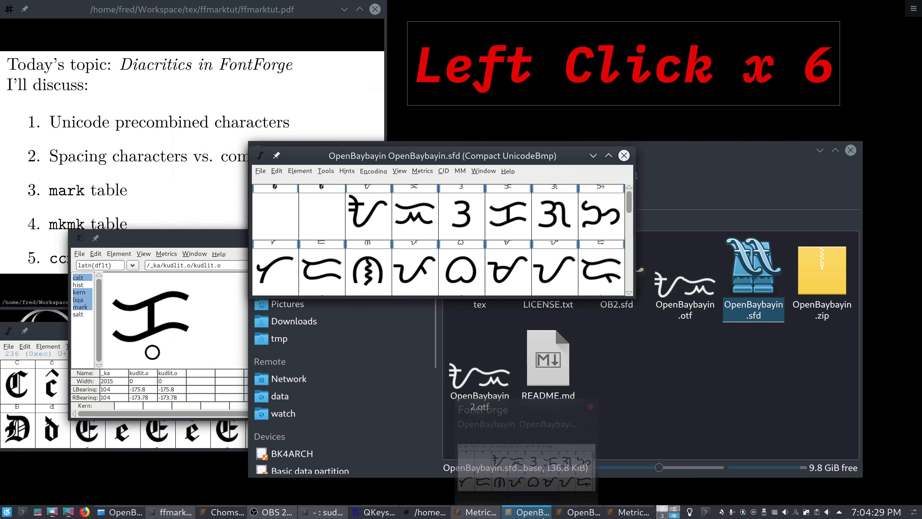
pyautogui.scroll(-1, 543, 513)
pyautogui.scroll(-2, 442, 285)
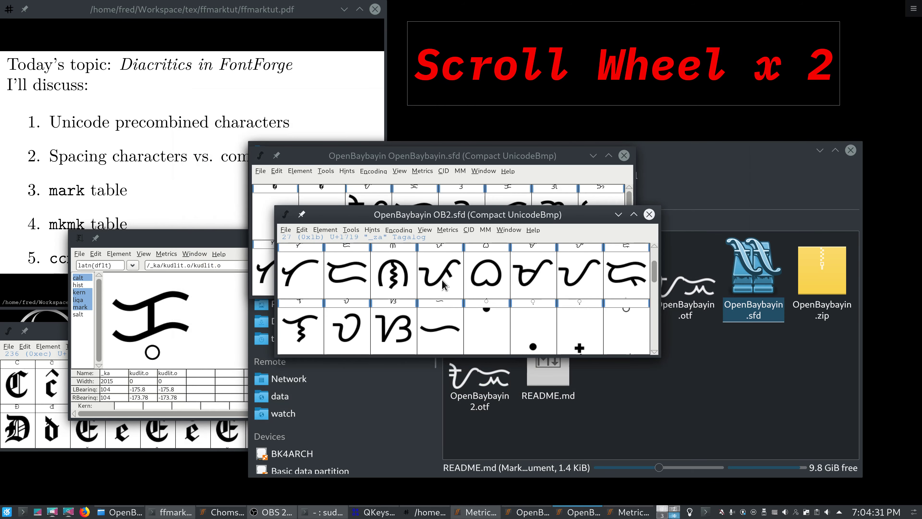
pyautogui.click(316, 325)
pyautogui.doubleClick(315, 326)
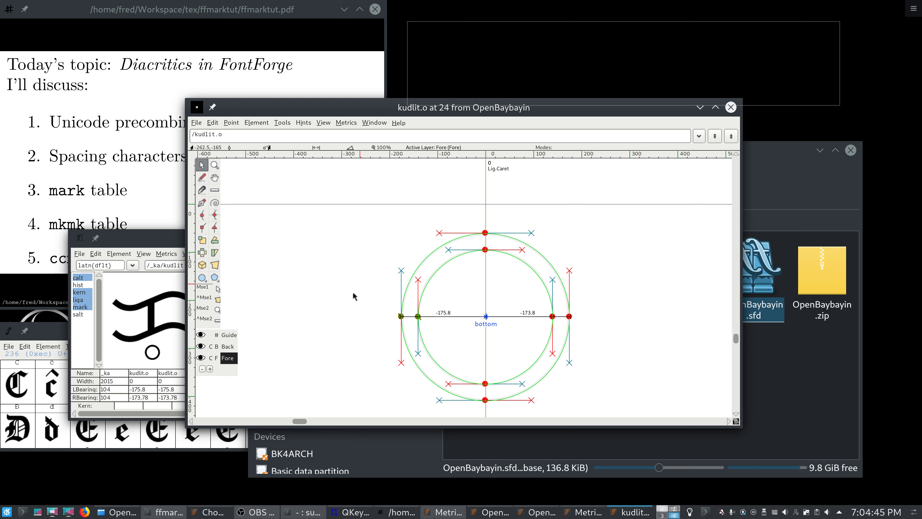
# Step: Open the GPOS lookups in the font information
pyautogui.rightClick(359, 312)
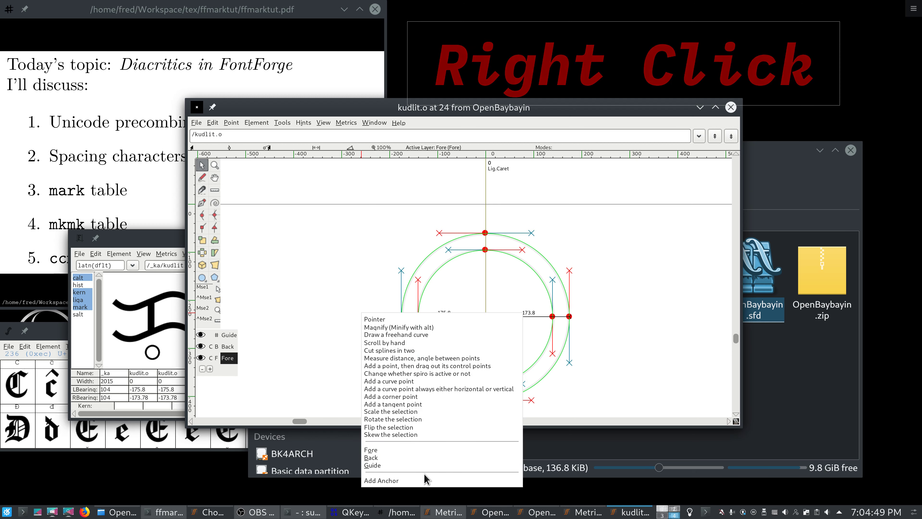
pyautogui.click(259, 122)
pyautogui.click(259, 121)
pyautogui.click(268, 136)
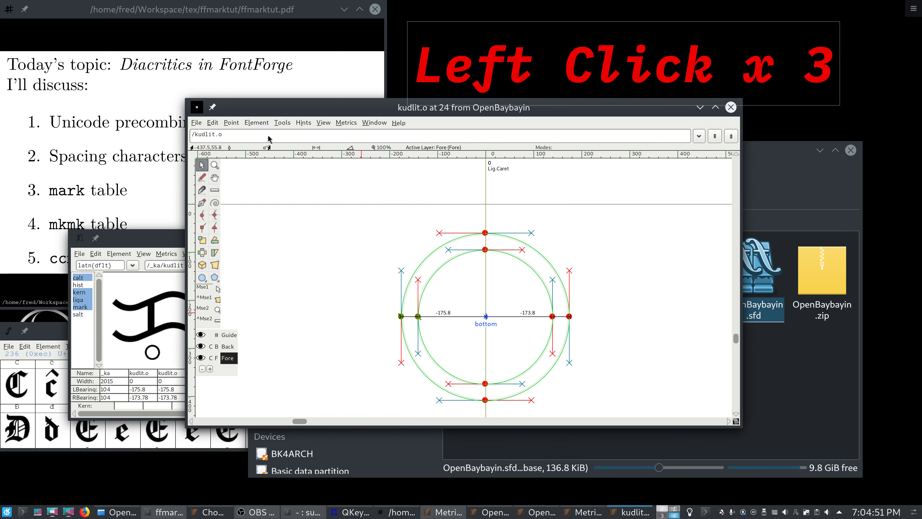
pyautogui.click(379, 155)
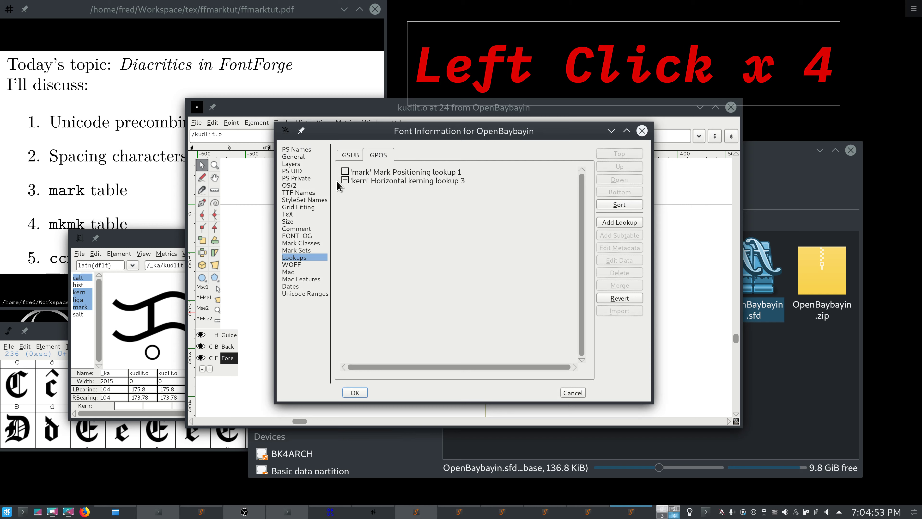
# Step: Start a new lookup of type Mark to Mark Position and assign it the mkmk feature
pyautogui.click(625, 223)
pyautogui.click(433, 189)
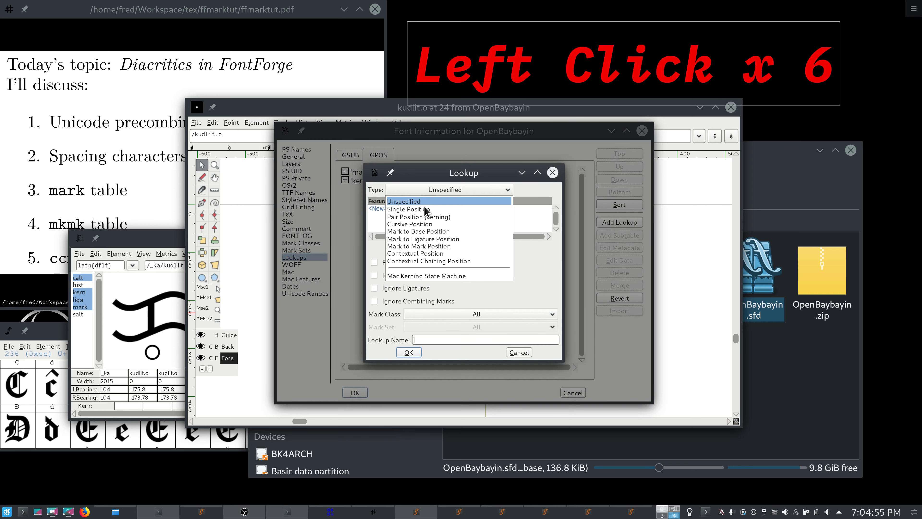
pyautogui.click(421, 246)
pyautogui.click(390, 209)
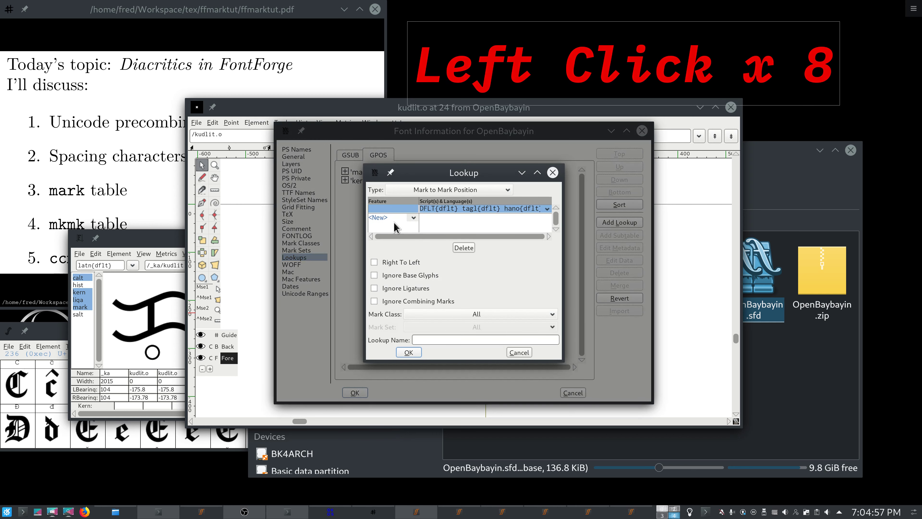
pyautogui.click(414, 218)
pyautogui.click(414, 224)
pyautogui.click(403, 211)
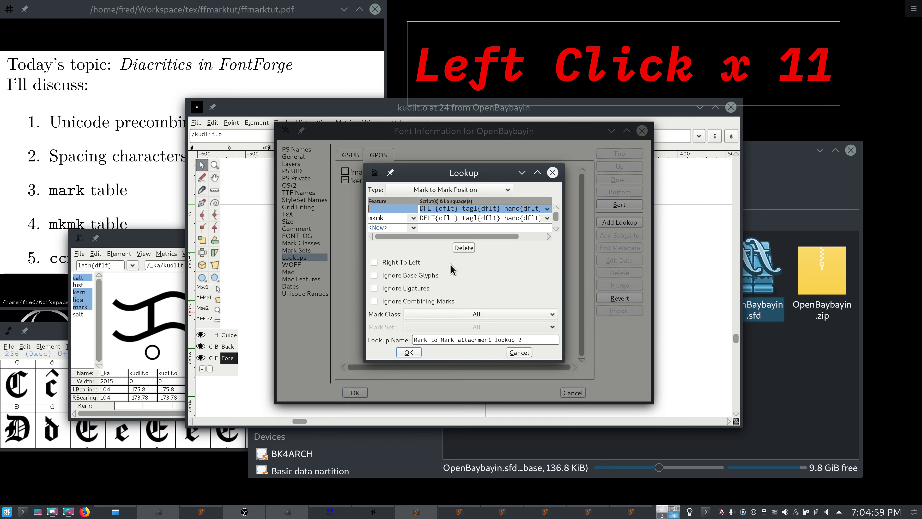
# Step: Delete the blank feature row, check the mkmk feature's scripts, and create the lookup
pyautogui.click(466, 247)
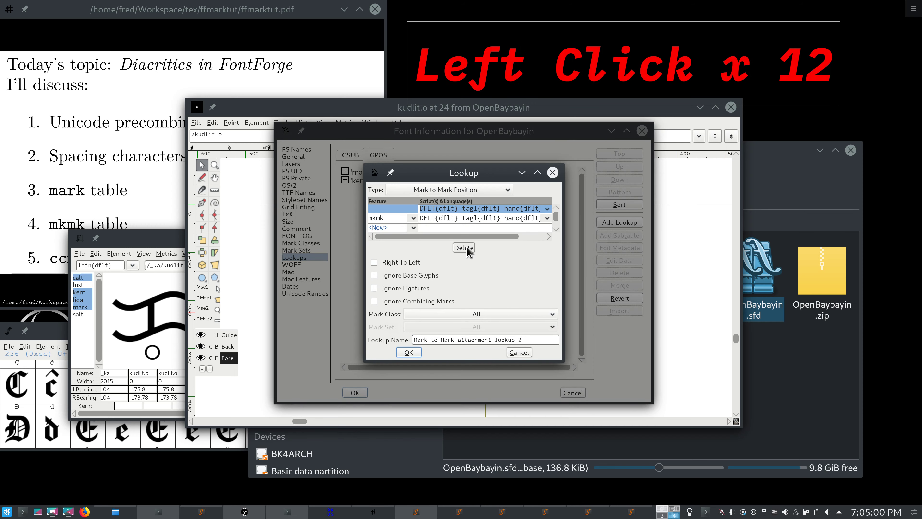
pyautogui.click(547, 212)
pyautogui.scroll(-5, 520, 174)
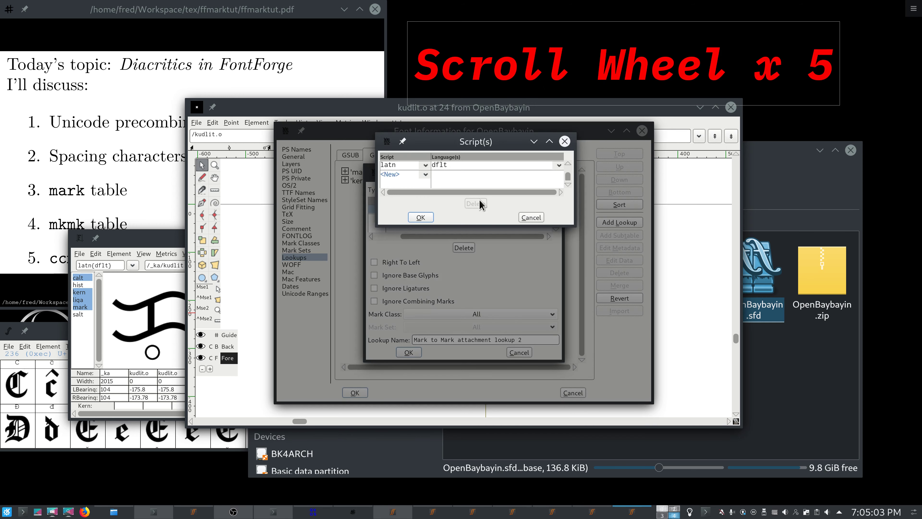
pyautogui.click(420, 217)
pyautogui.click(409, 352)
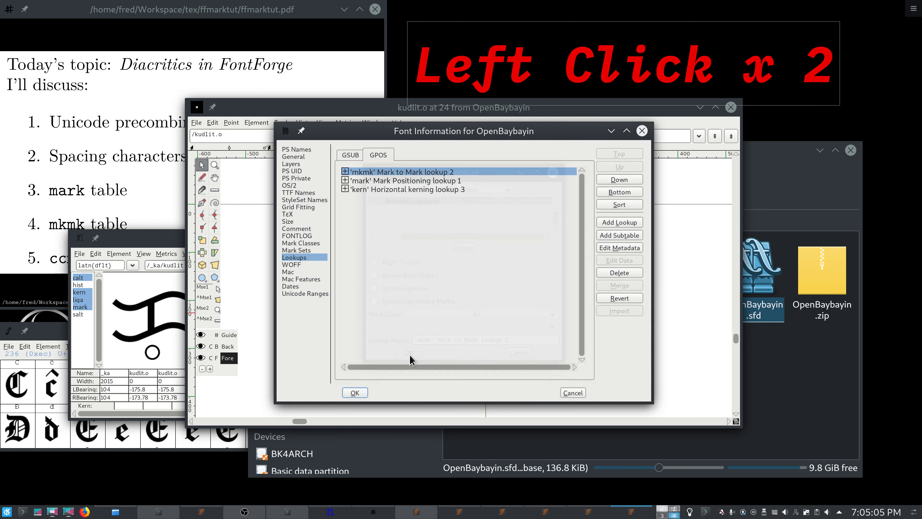
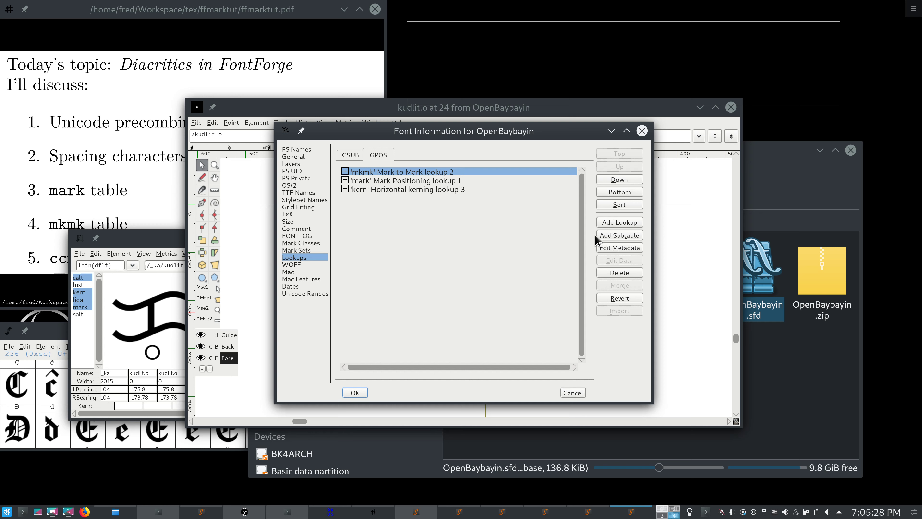
# Step: Move the mkmk lookup below the mark lookup and give it a subtable with an anchor class named mkmk
pyautogui.tripleClick(613, 180)
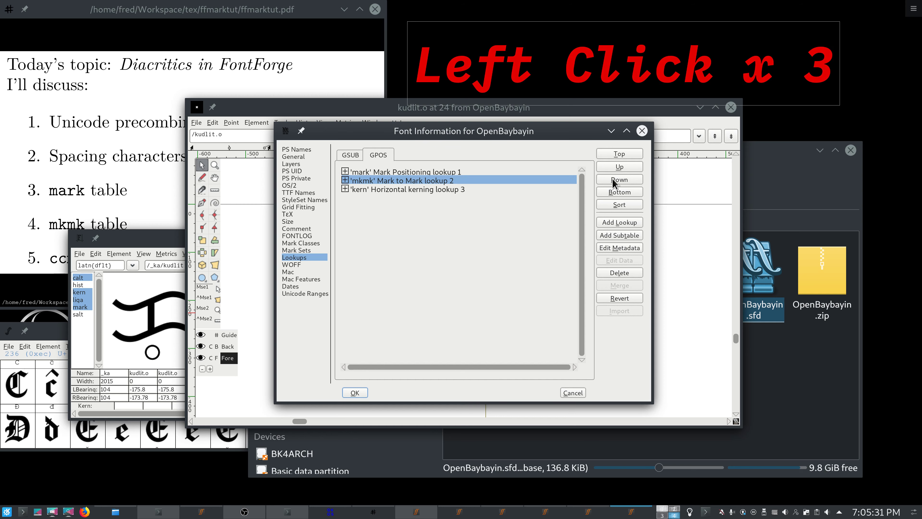
pyautogui.click(623, 242)
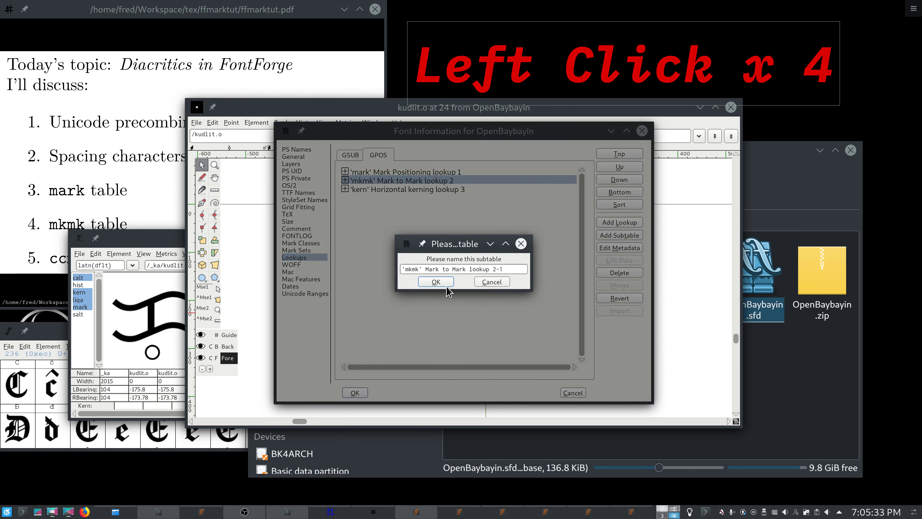
pyautogui.click(436, 285)
pyautogui.click(404, 205)
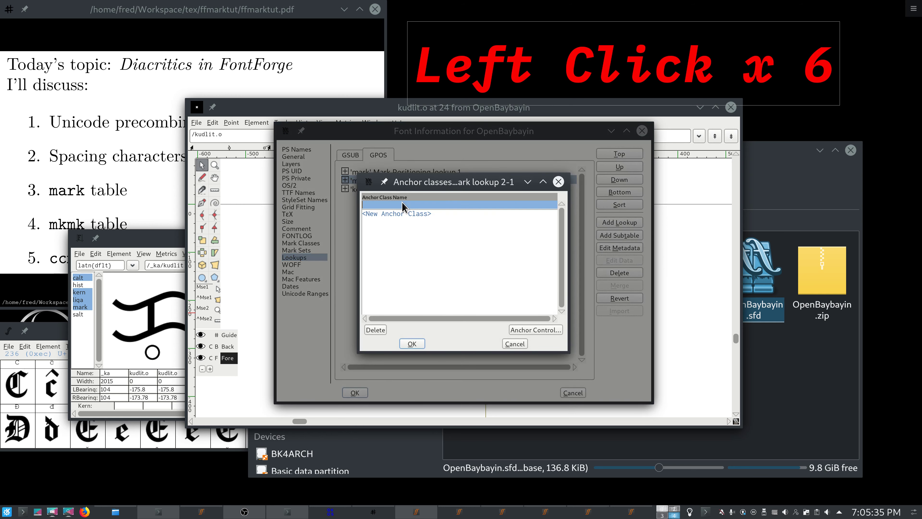
pyautogui.write('j')
pyautogui.press('BackSpace')
pyautogui.press('BackSpace')
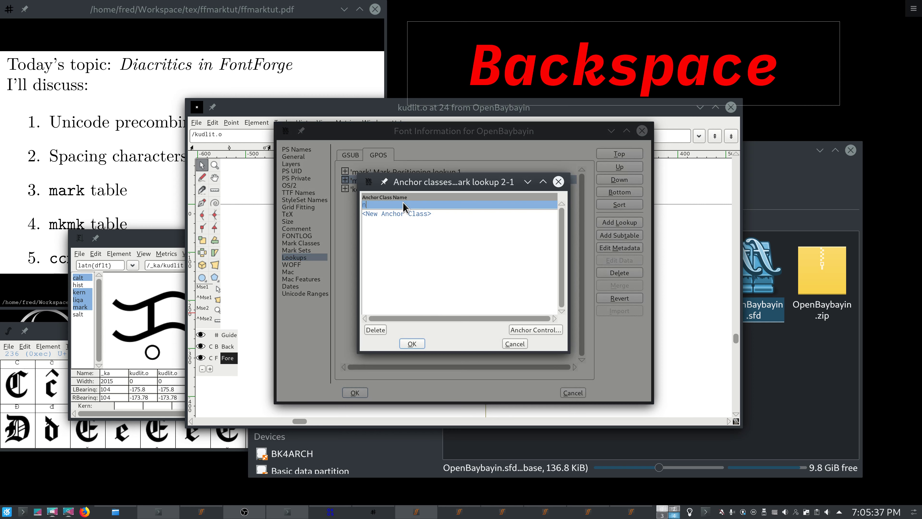
pyautogui.write('kmk')
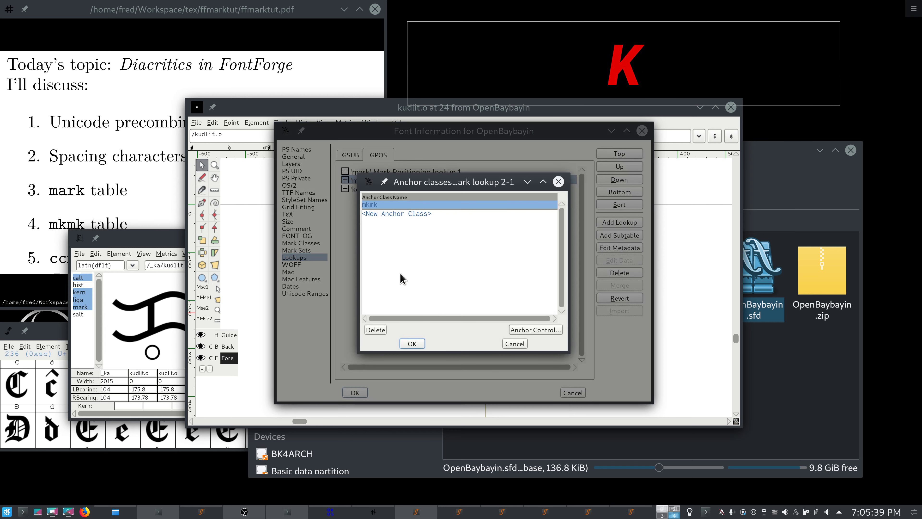
pyautogui.click(413, 344)
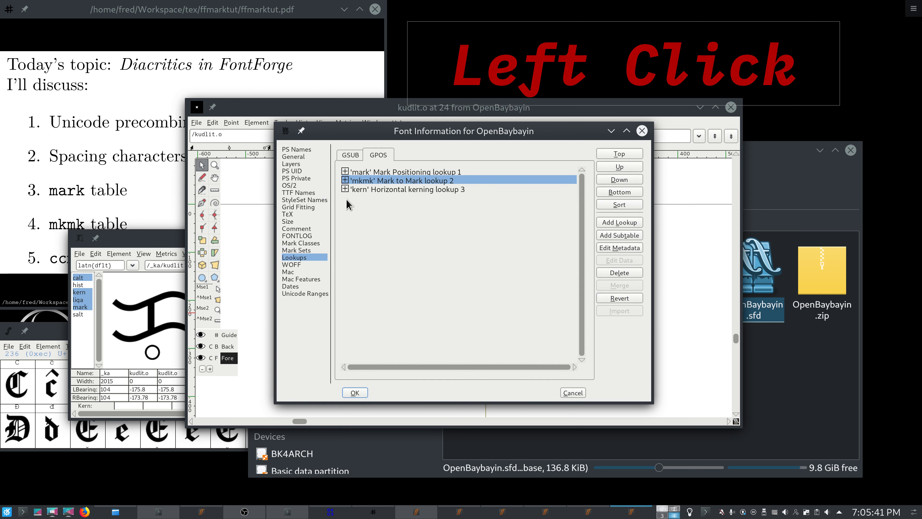
pyautogui.click(344, 181)
pyautogui.click(344, 181)
pyautogui.doubleClick(423, 189)
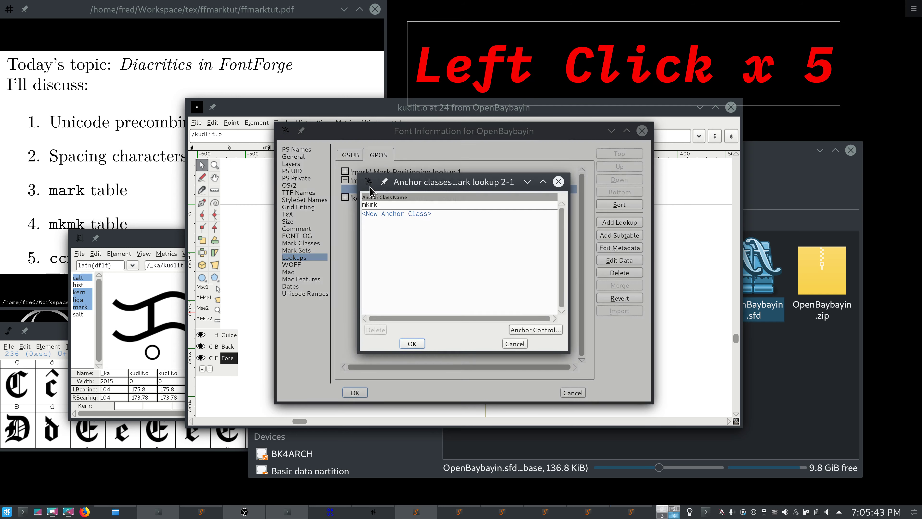
pyautogui.click(536, 330)
pyautogui.click(536, 330)
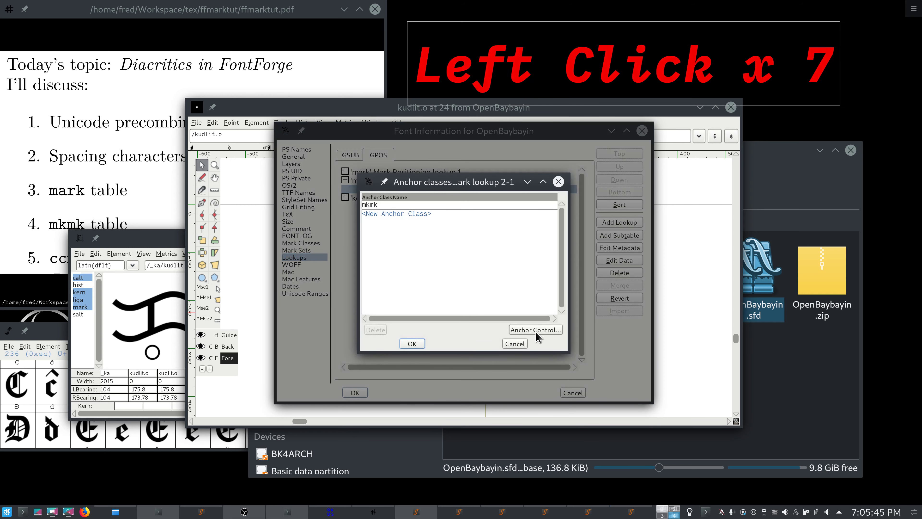
pyautogui.click(536, 330)
pyautogui.click(446, 205)
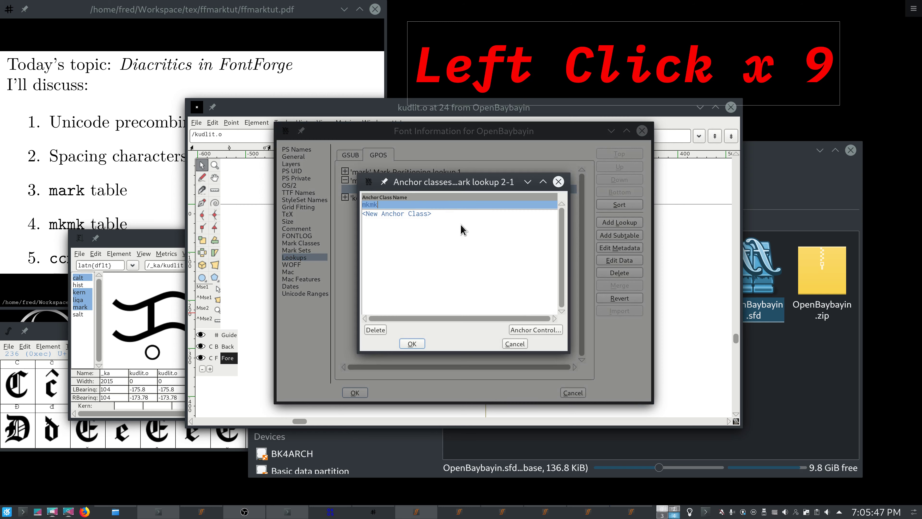
pyautogui.click(533, 328)
pyautogui.click(533, 328)
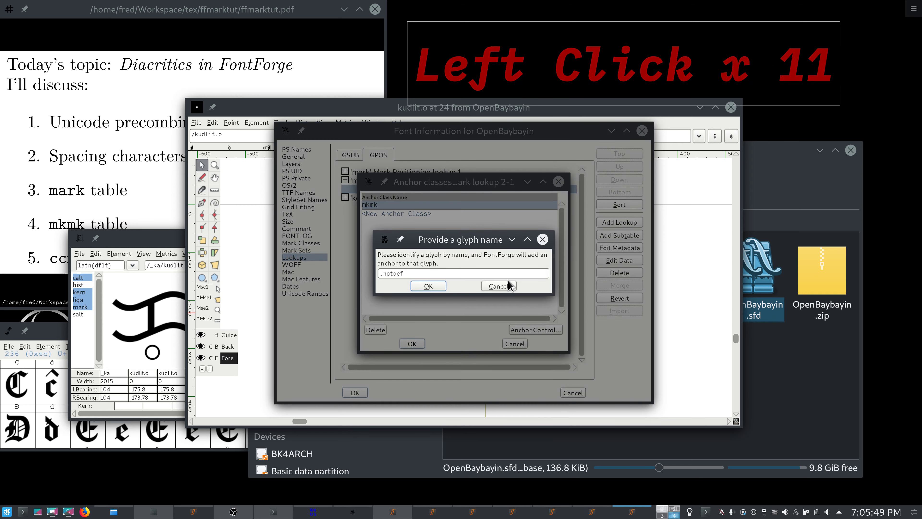
pyautogui.click(508, 286)
pyautogui.click(519, 343)
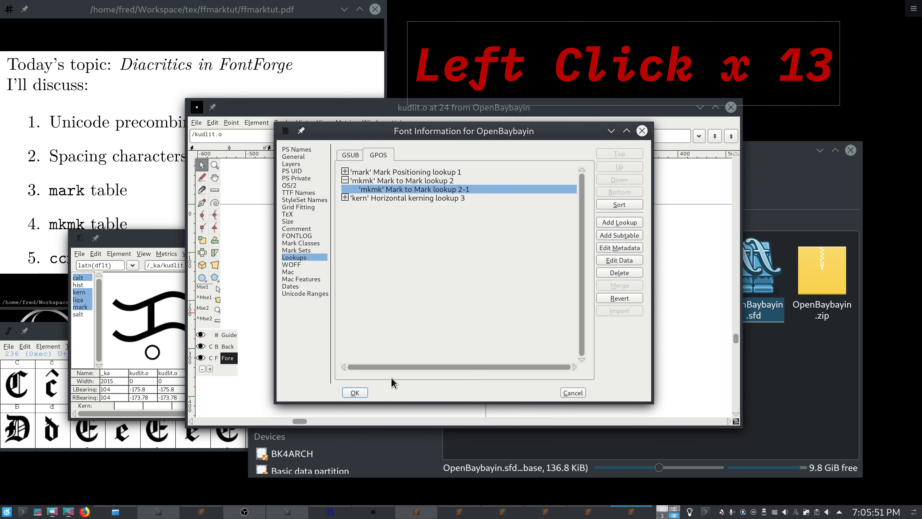
# Step: Accept the font information and add an mkmk Mark anchor left of the ring in kudlit.o, at about X -260, Y -230
pyautogui.click(363, 393)
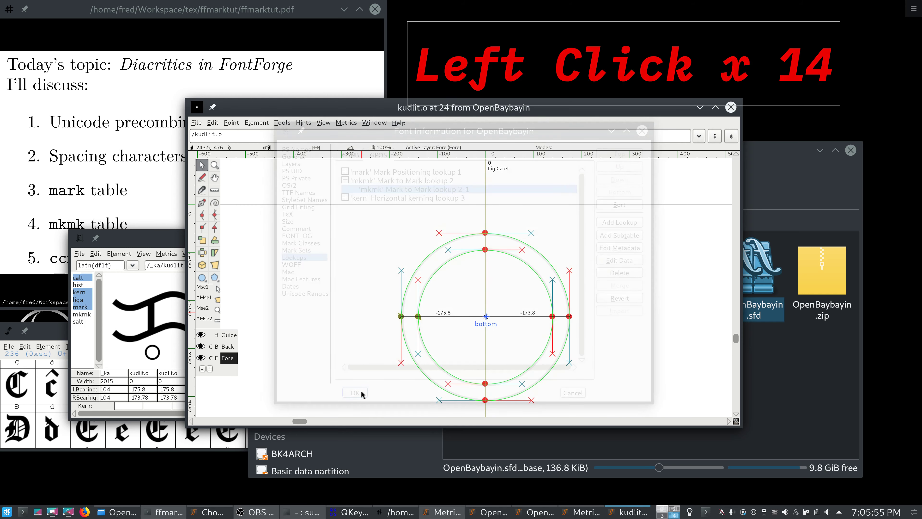
pyautogui.click(372, 309)
pyautogui.rightClick(361, 319)
pyautogui.click(410, 483)
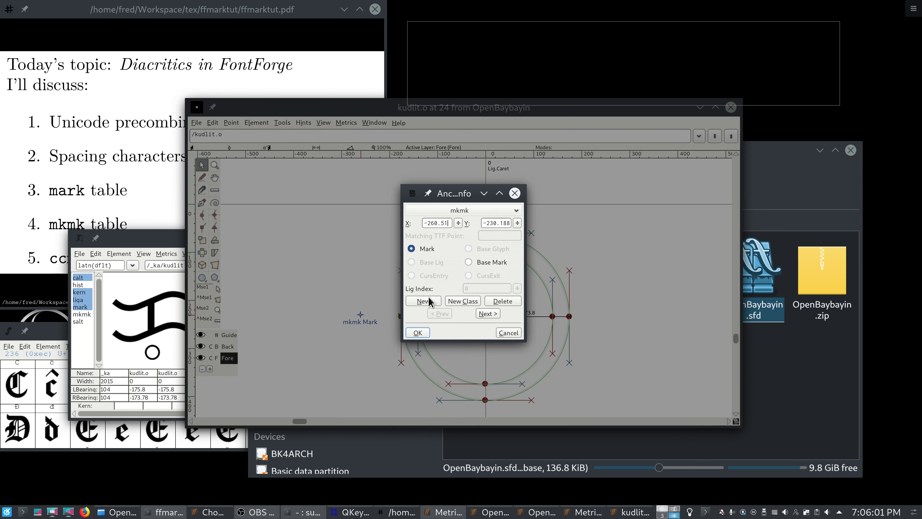
pyautogui.click(417, 332)
# Step: Add a second mkmk anchor of type Base Mark right of the ring, at about X 246, Y -237
pyautogui.rightClick(603, 317)
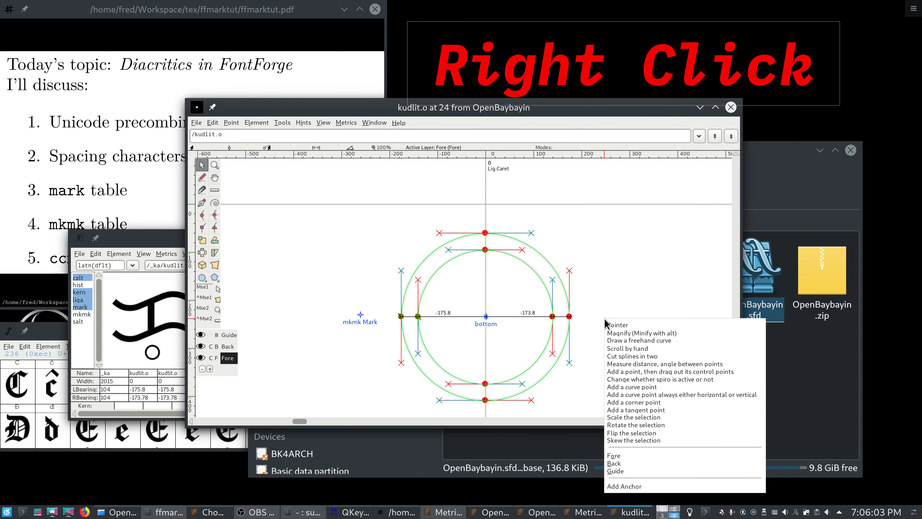
pyautogui.click(628, 488)
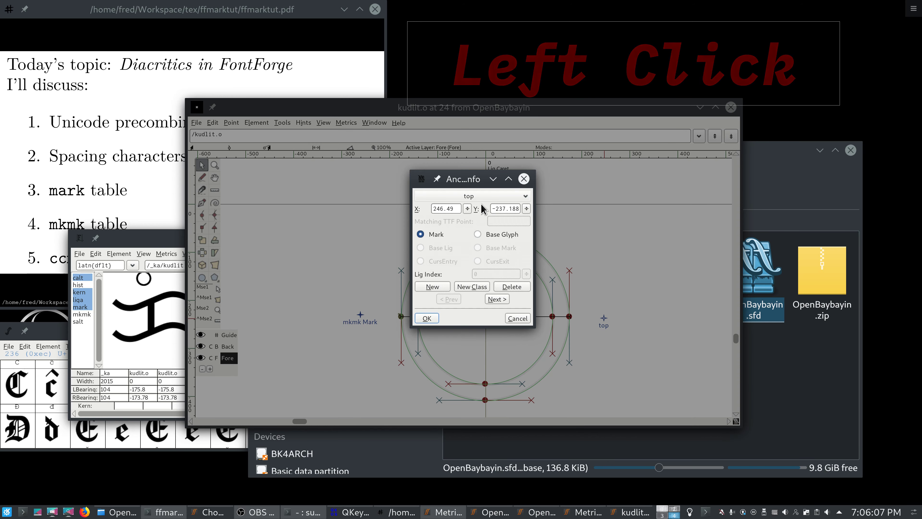
pyautogui.click(471, 196)
pyautogui.click(472, 209)
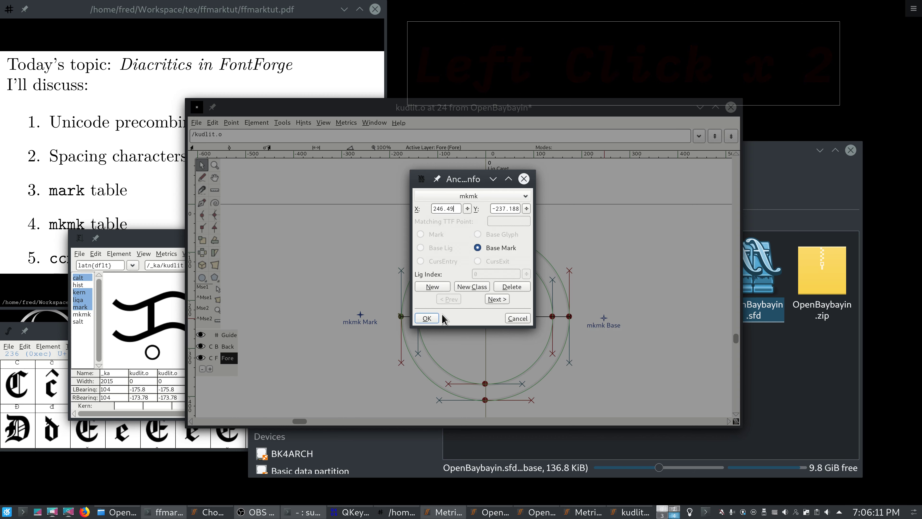
pyautogui.click(427, 318)
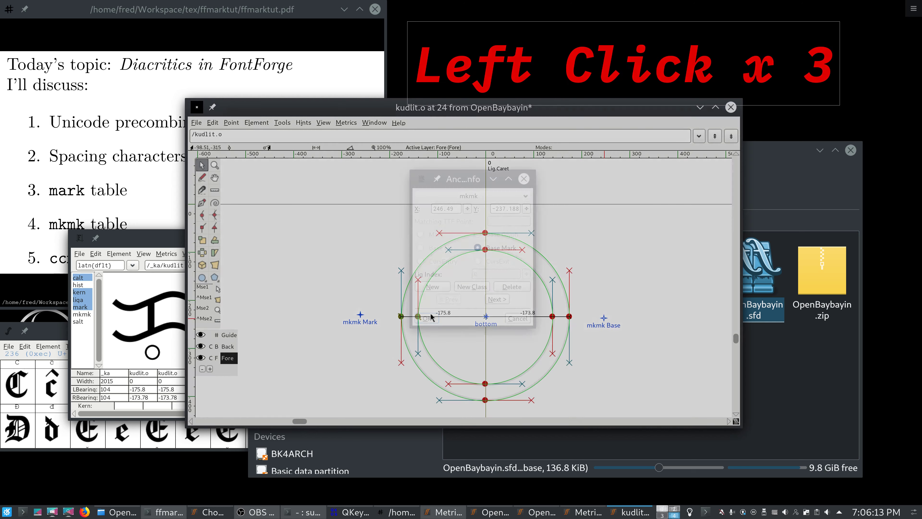
# Step: Enable the mkmk feature in the metrics preview in addition to the features already active, and shrink the previewed glyphs
pyautogui.click(135, 239)
pyautogui.keyDown('shift'); pyautogui.click(81, 314); pyautogui.keyUp('shift')
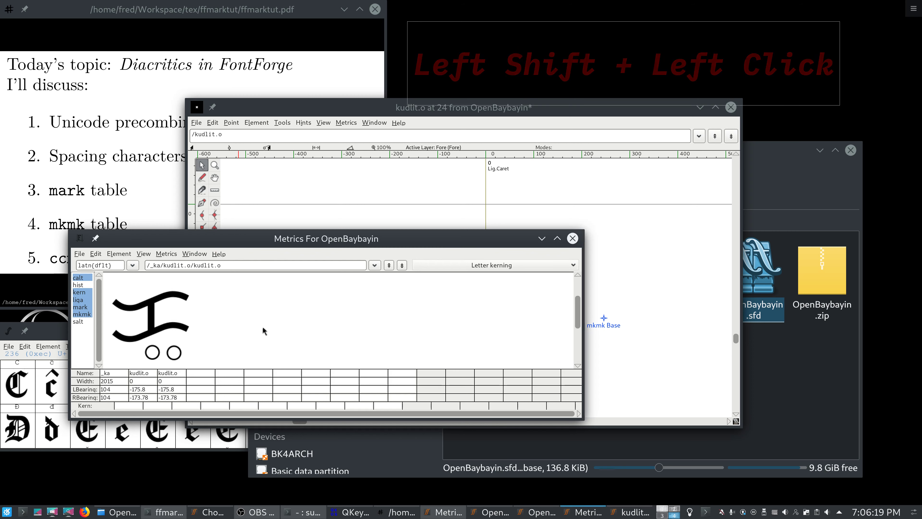
pyautogui.click(623, 289)
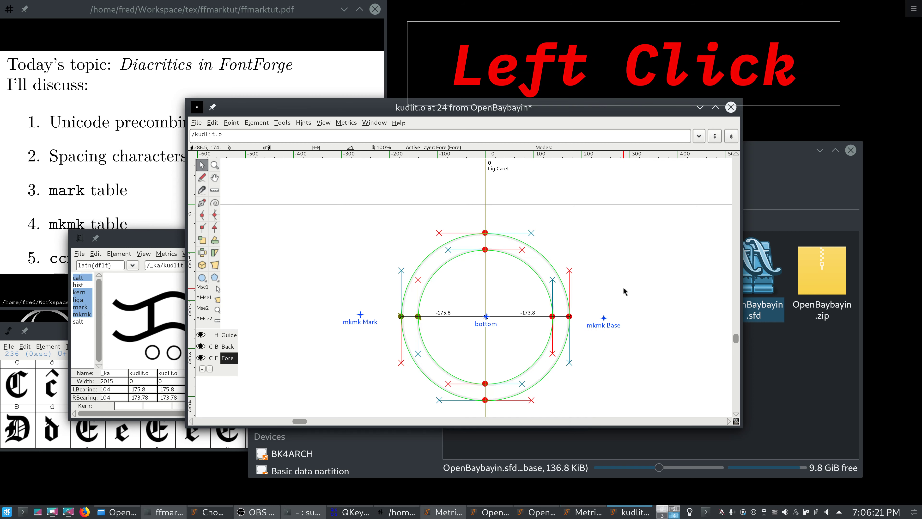
pyautogui.click(624, 294)
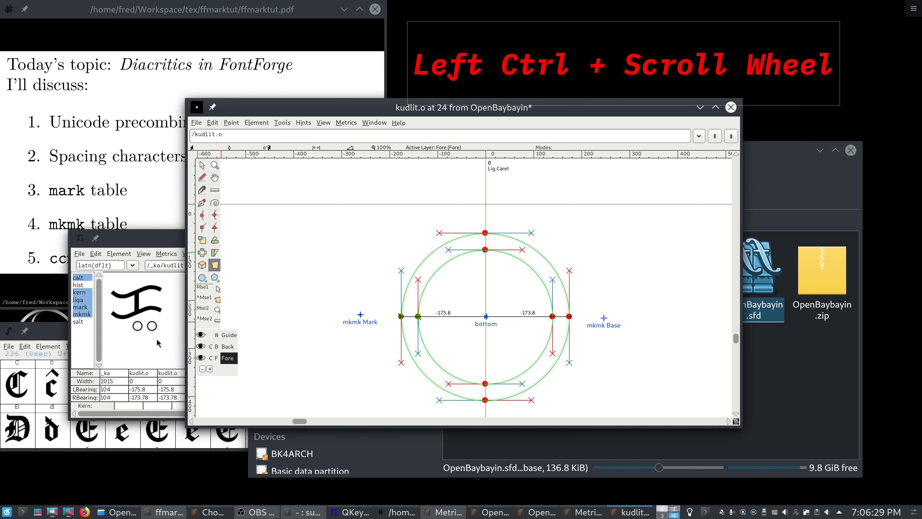
pyautogui.keyDown('ctrl'); pyautogui.scroll(-2, 155, 336); pyautogui.keyUp('ctrl')
pyautogui.scroll(3, 150, 329)
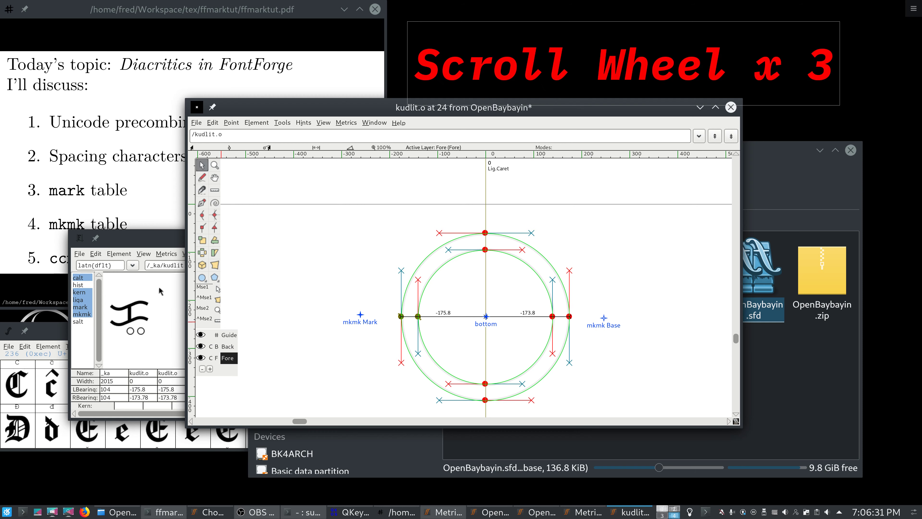
pyautogui.click(174, 241)
pyautogui.doubleClick(130, 336)
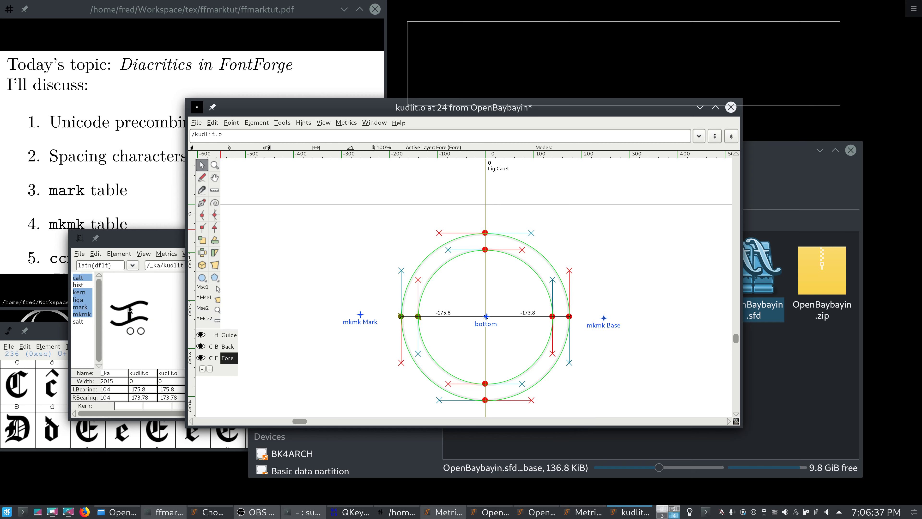
pyautogui.click(130, 330)
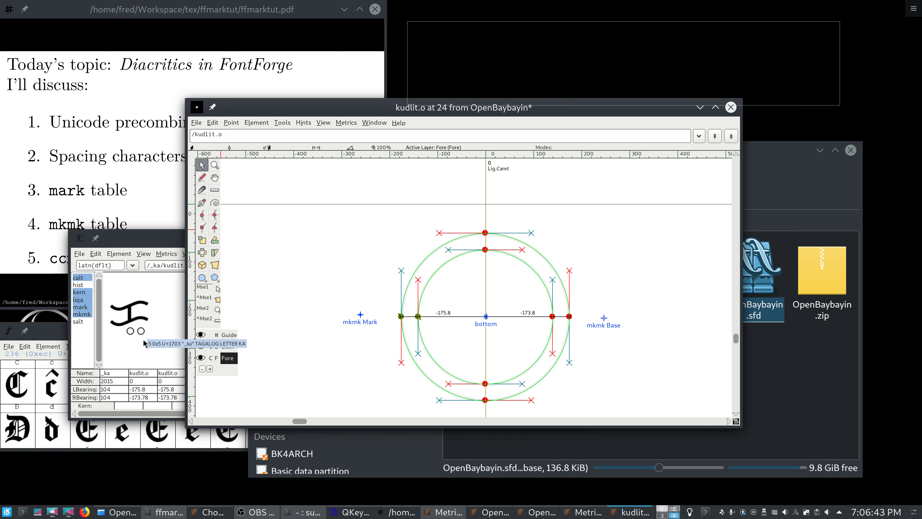
pyautogui.click(130, 338)
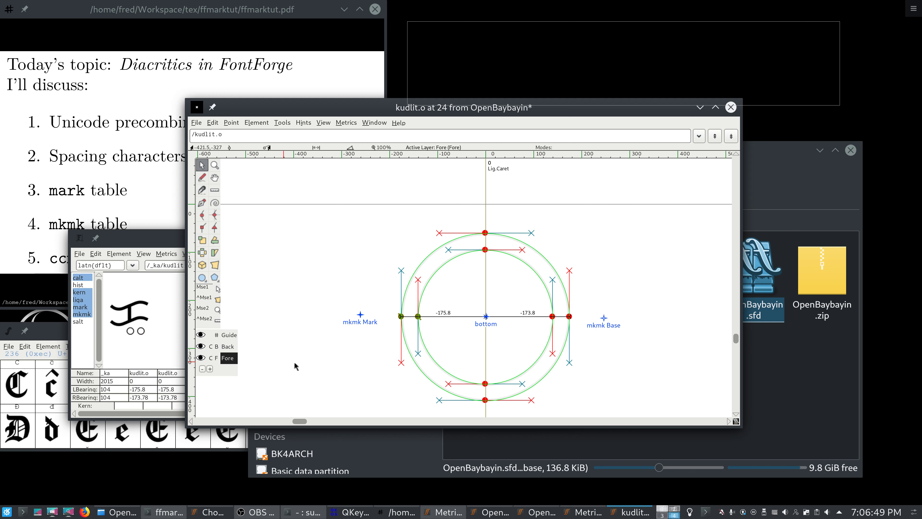
# Step: Swap the two mkmk anchors in kudlit.o, placing mkmk Base left of the ring and mkmk Mark right of it
pyautogui.tripleClick(328, 322)
pyautogui.moveTo(605, 319)
pyautogui.mouseDown()
pyautogui.moveTo(527, 234)
pyautogui.moveTo(363, 296)
pyautogui.moveTo(361, 321)
pyautogui.moveTo(613, 320)
pyautogui.moveTo(599, 318)
pyautogui.mouseUp()
pyautogui.moveTo(362, 330)
pyautogui.mouseDown()
pyautogui.moveTo(371, 327)
pyautogui.moveTo(357, 327)
pyautogui.mouseUp()
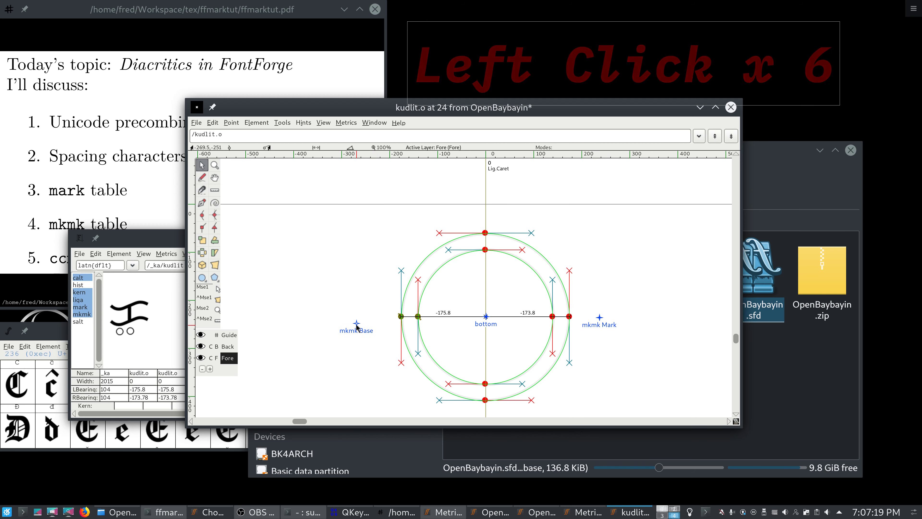
pyautogui.moveTo(600, 318); pyautogui.dragTo(597, 316)
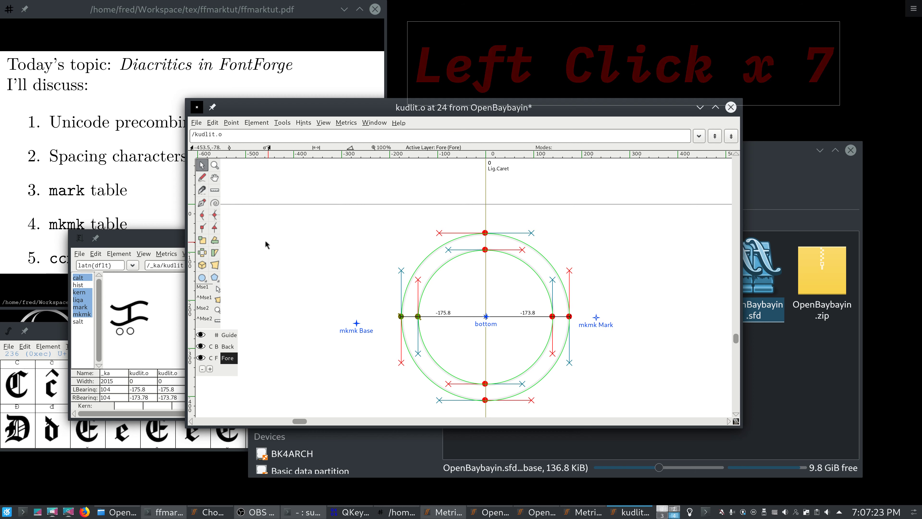
# Step: Extend the metrics preview text to /_ka/kudlit.o/kudlit.o/kudlit.o/kudlit.o
pyautogui.click(179, 239)
pyautogui.click(277, 265)
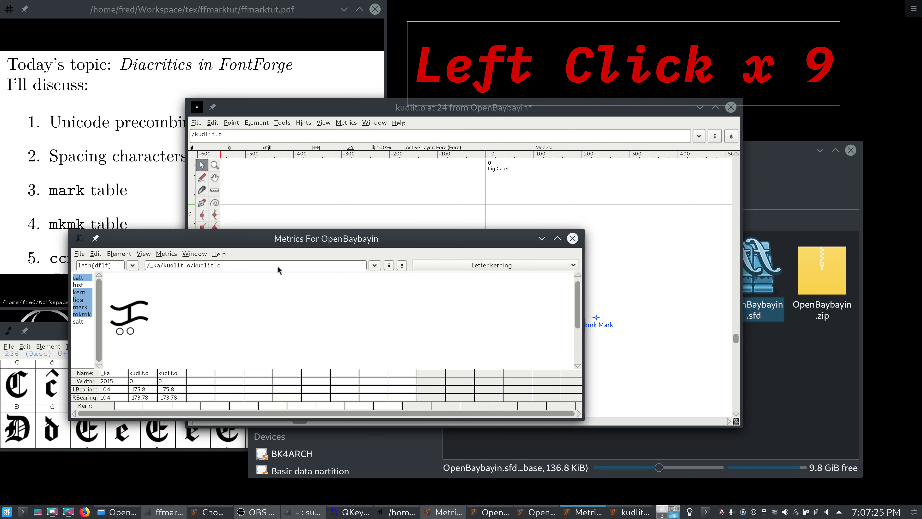
pyautogui.write('/kudl')
pyautogui.press('BackSpace')
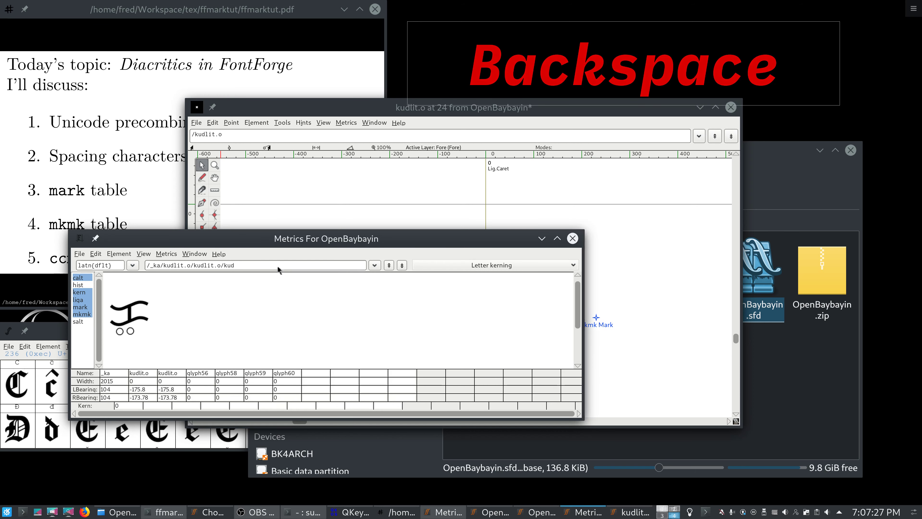
pyautogui.write('lit.o/k')
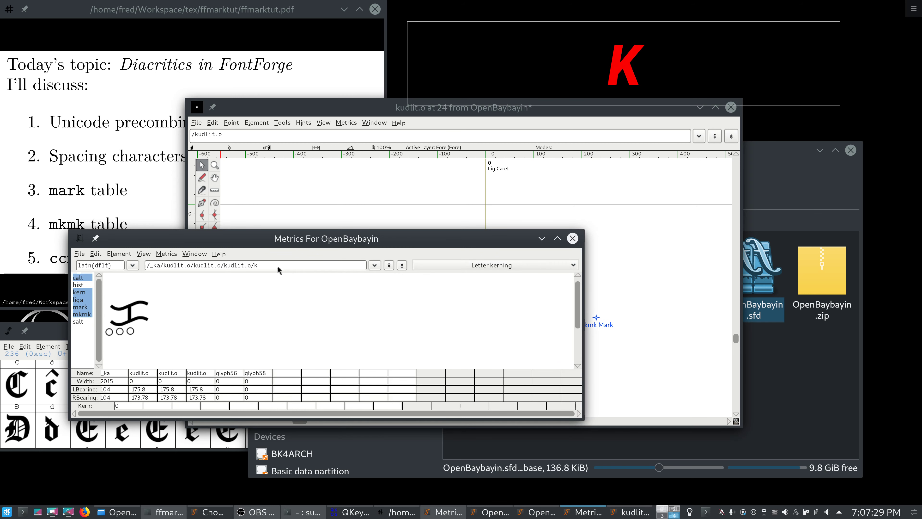
pyautogui.write('udlit.o')
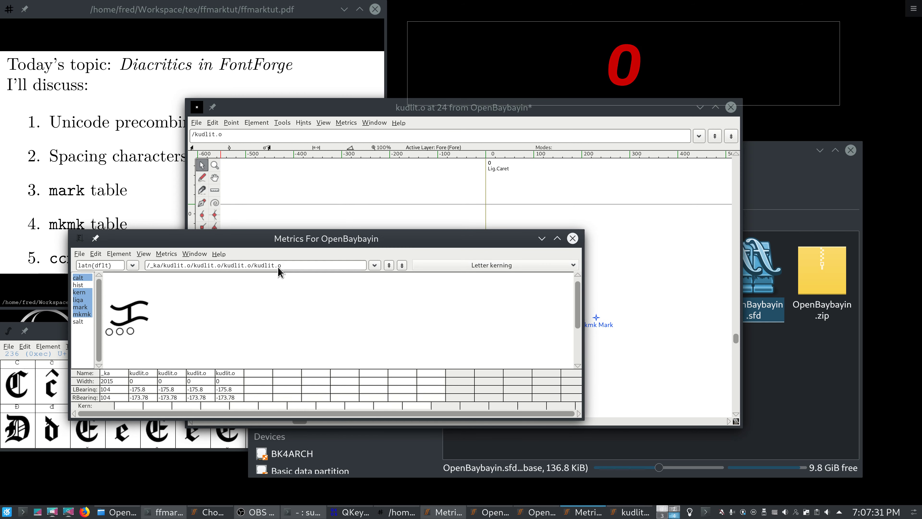
# Step: Insert seven spaces before /_ka in the metrics preview text and append a fifth /kudlit.o
pyautogui.click(413, 108)
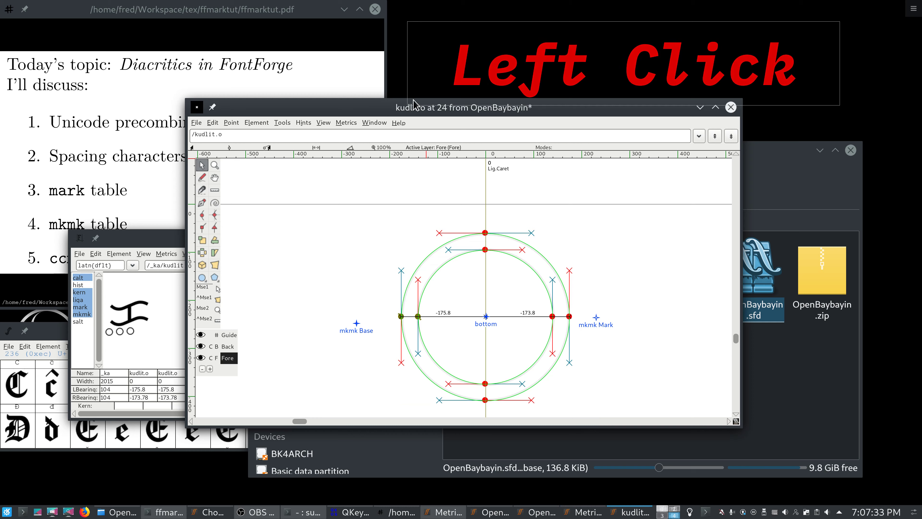
pyautogui.scroll(-1, 376, 311)
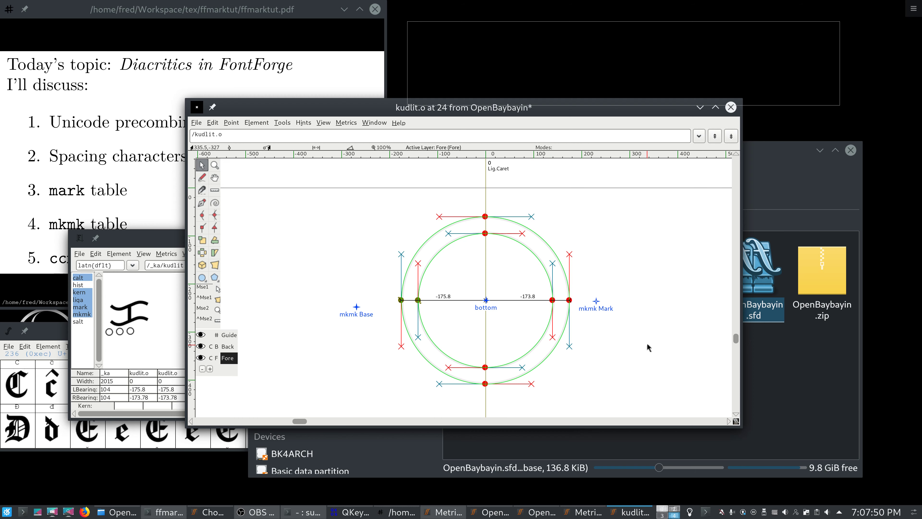
pyautogui.click(161, 244)
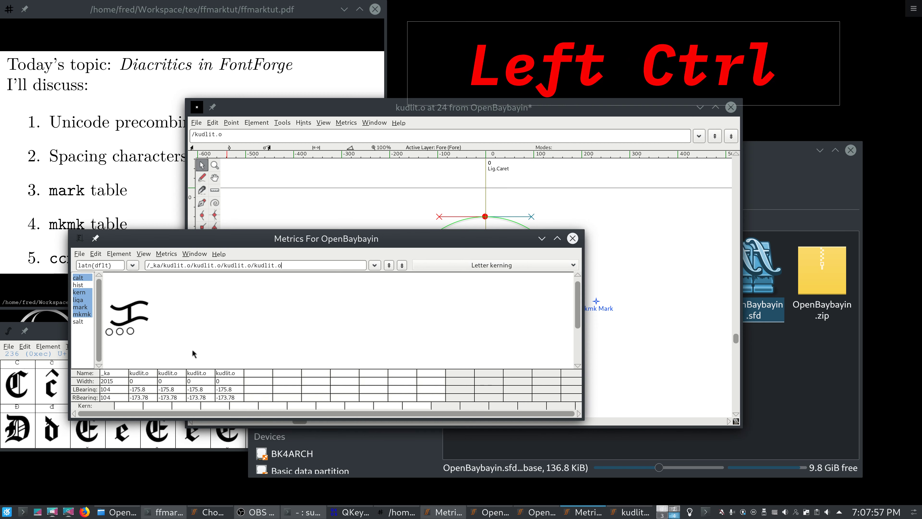
pyautogui.keyDown('ctrl'); pyautogui.scroll(-1, 192, 348); pyautogui.keyUp('ctrl')
pyautogui.keyDown('ctrl'); pyautogui.scroll(1, 154, 309); pyautogui.keyUp('ctrl')
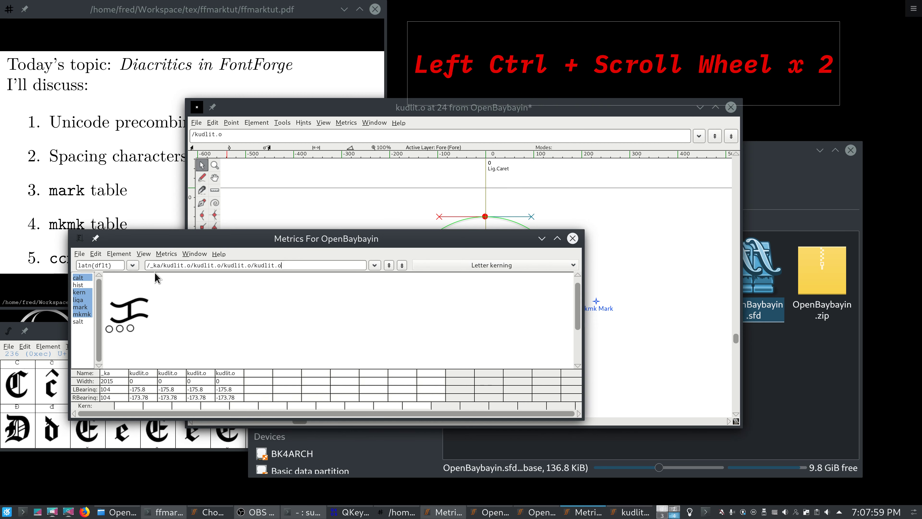
pyautogui.click(146, 264)
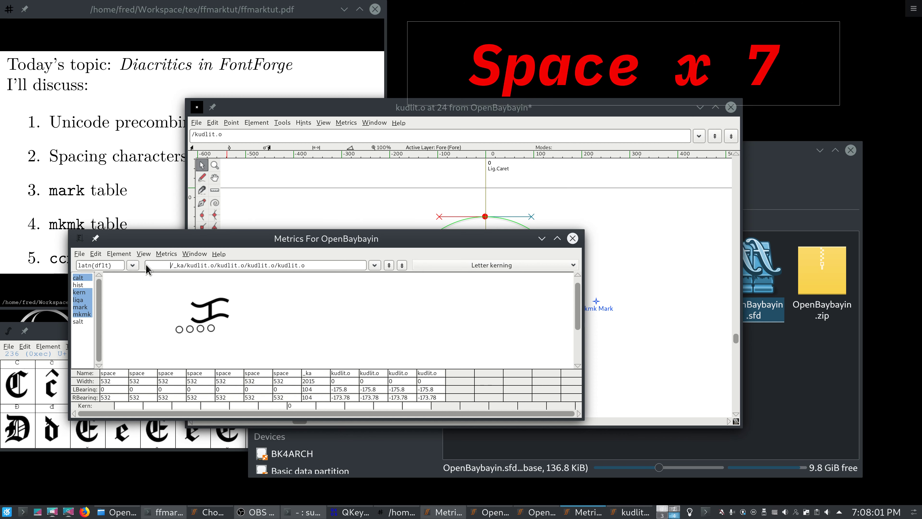
pyautogui.click(316, 265)
pyautogui.write('/')
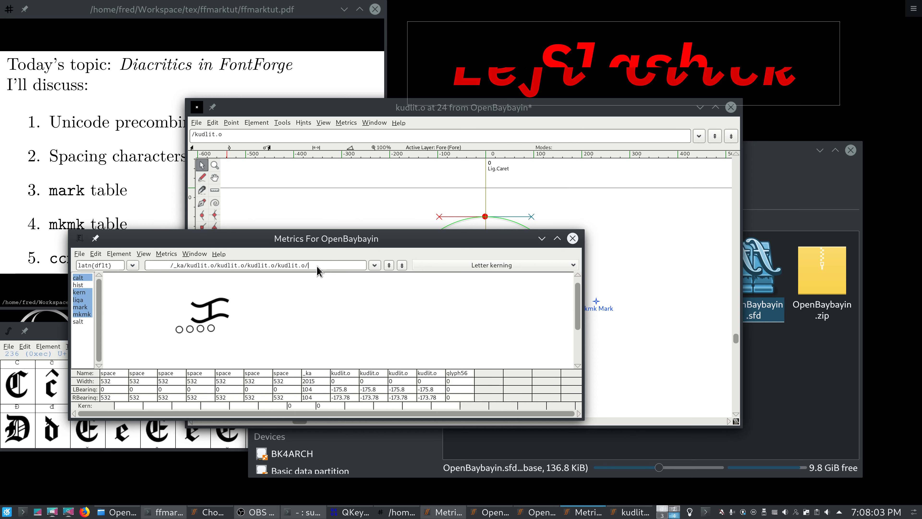
pyautogui.write('kudlit.o')
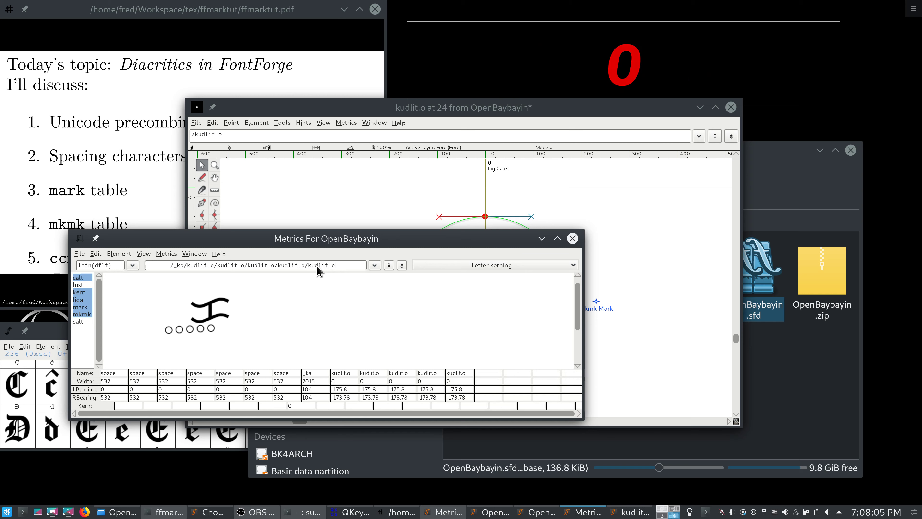
# Step: Move the kudlit.o window clear of the metrics preview and reposition the anchors, with mkmk Mark above the ring and mkmk Base below it
pyautogui.click(346, 111)
pyautogui.moveTo(347, 111); pyautogui.dragTo(430, 111)
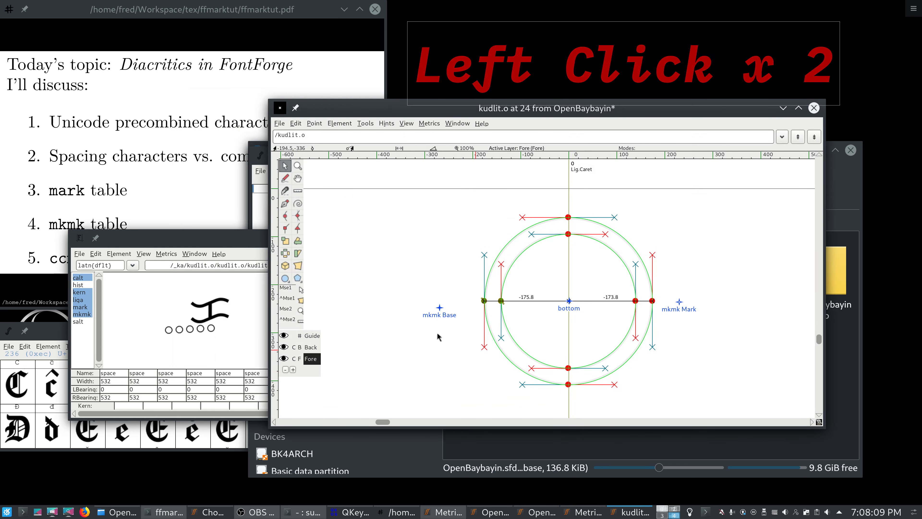
pyautogui.moveTo(441, 307); pyautogui.dragTo(568, 295)
pyautogui.scroll(8, 616, 301)
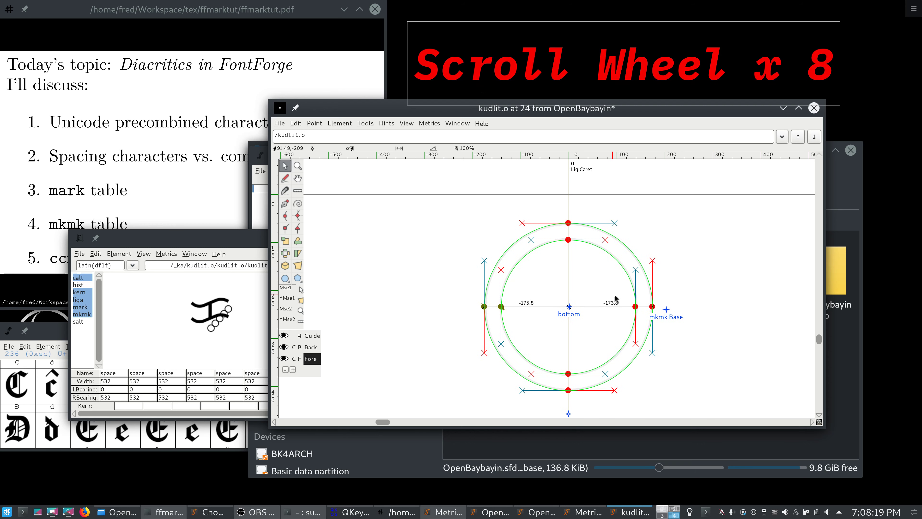
pyautogui.moveTo(666, 308); pyautogui.dragTo(566, 197)
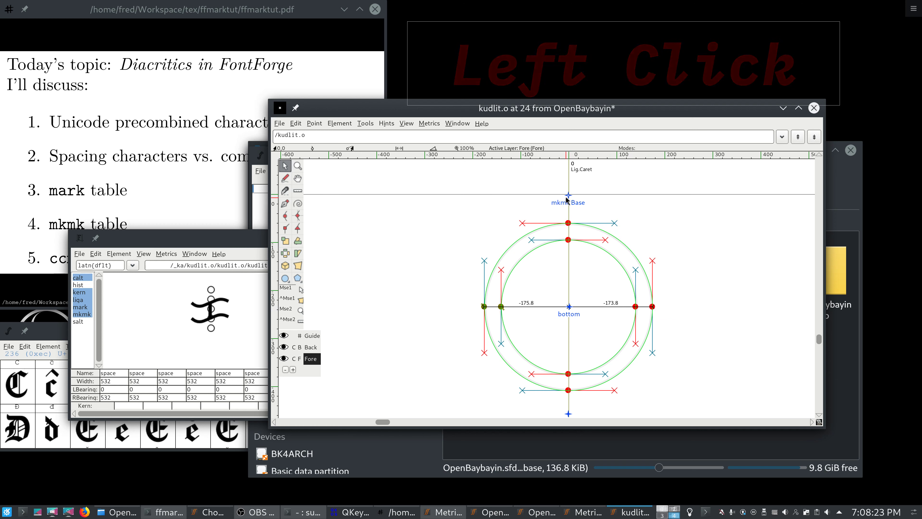
pyautogui.moveTo(569, 415)
pyautogui.mouseDown()
pyautogui.moveTo(654, 371)
pyautogui.moveTo(594, 200)
pyautogui.moveTo(579, 195)
pyautogui.moveTo(566, 197)
pyautogui.moveTo(570, 415)
pyautogui.mouseUp()
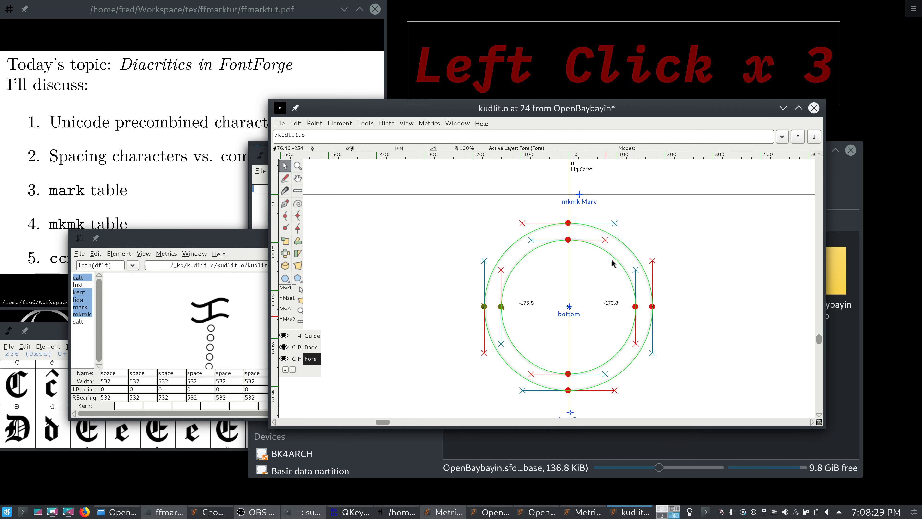
# Step: Line up kudlit.o's mkmk Mark and mkmk Base anchors near the ring's vertical centre line, keeping both anchors selected
pyautogui.moveTo(579, 195); pyautogui.dragTo(569, 195)
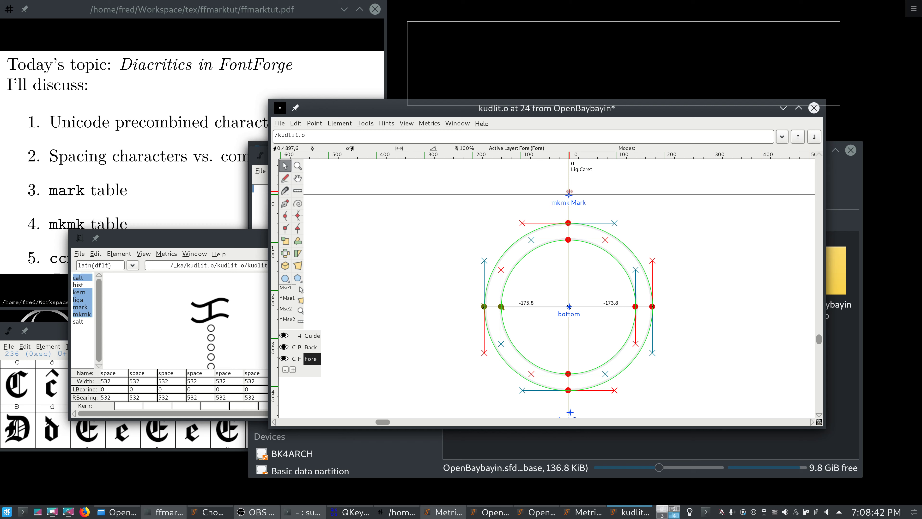
pyautogui.scroll(-1, 569, 191)
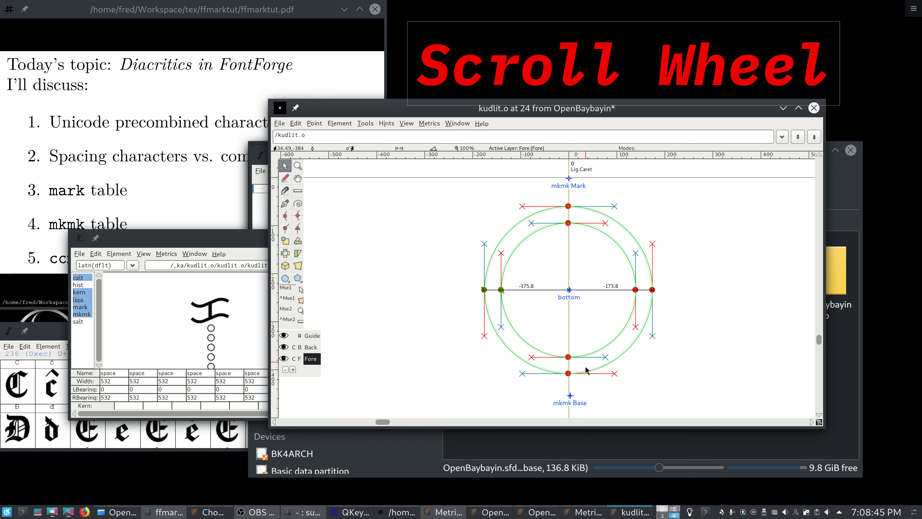
pyautogui.keyDown('shift'); pyautogui.click(572, 396); pyautogui.keyUp('shift')
pyautogui.moveTo(571, 398); pyautogui.dragTo(568, 398)
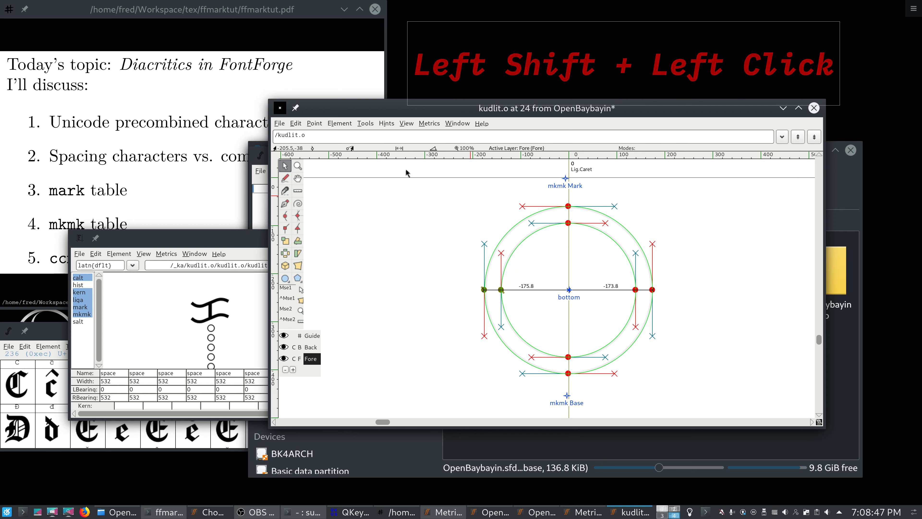
# Step: Copy the selected mkmk Mark and mkmk Base anchors from kudlit.o and paste them into the kudlit.u glyph
pyautogui.click(301, 126)
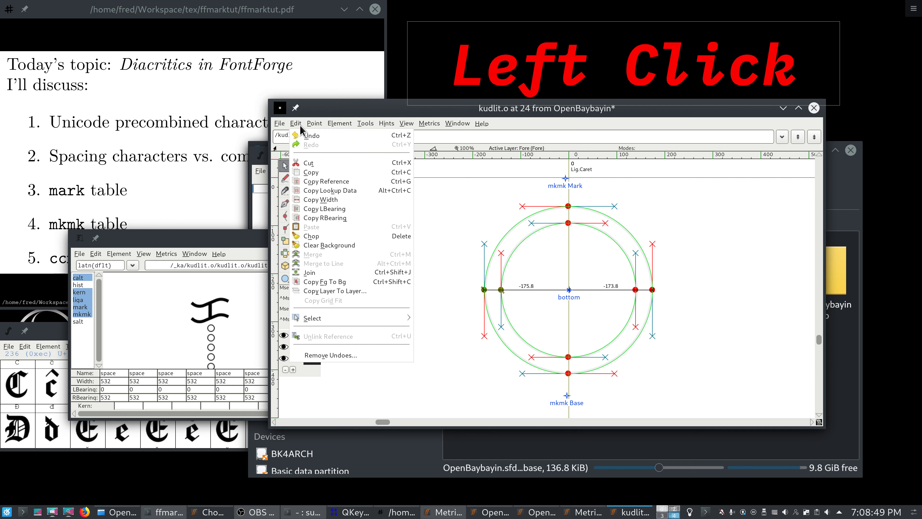
pyautogui.click(311, 172)
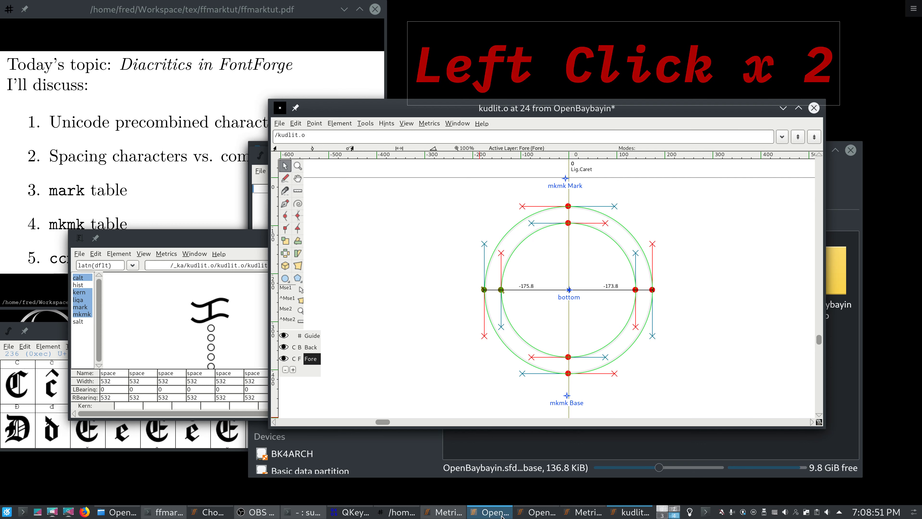
pyautogui.moveTo(451, 516)
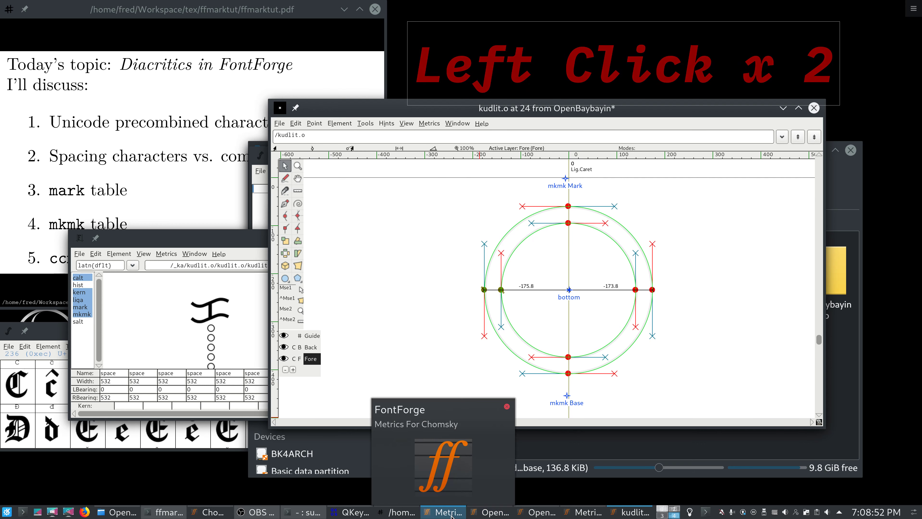
pyautogui.click(537, 512)
pyautogui.doubleClick(546, 282)
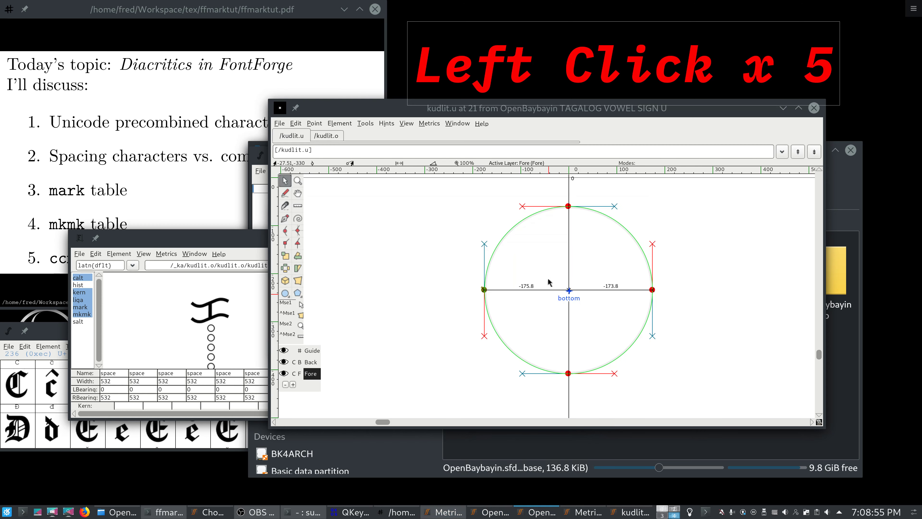
pyautogui.click(429, 279)
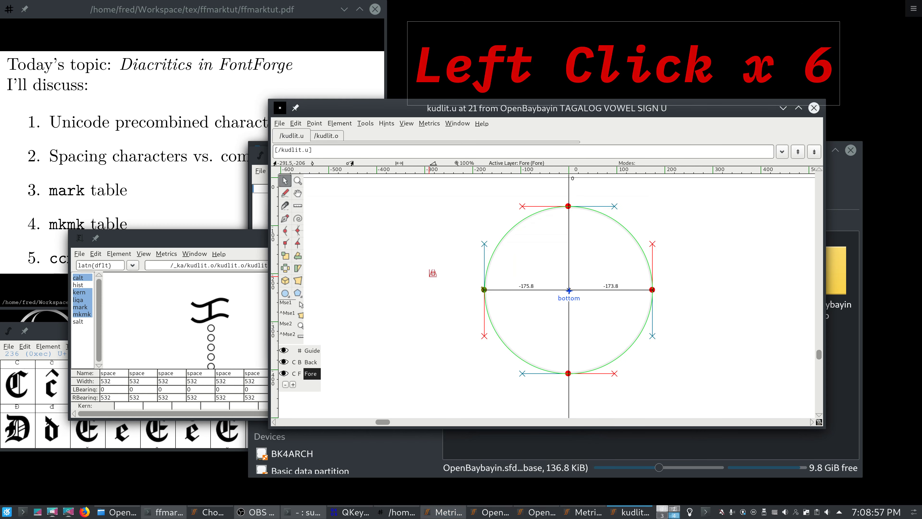
pyautogui.hotkey('ctrl', 'v')
# Step: Replace the second kudlit.o in the metrics preview text with kudlit.u
pyautogui.click(213, 268)
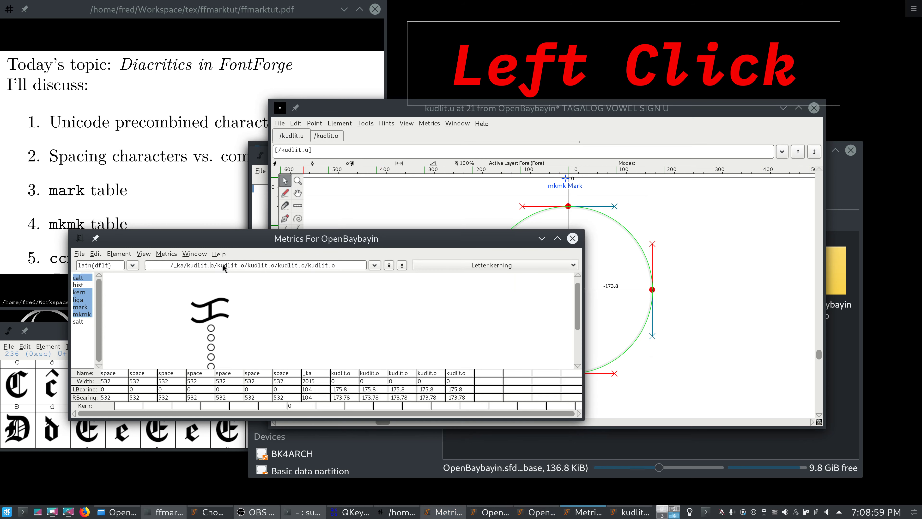
pyautogui.doubleClick(241, 267)
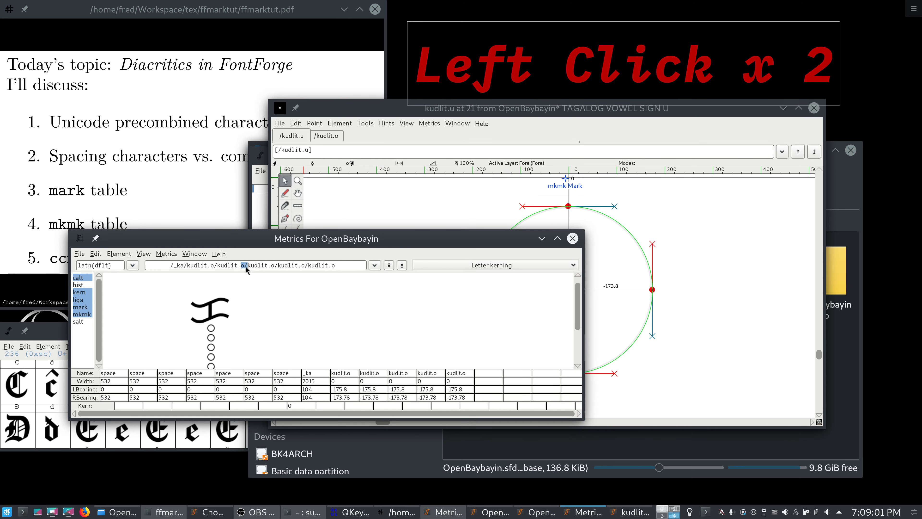
pyautogui.write('udlit.o/kudlit.u')
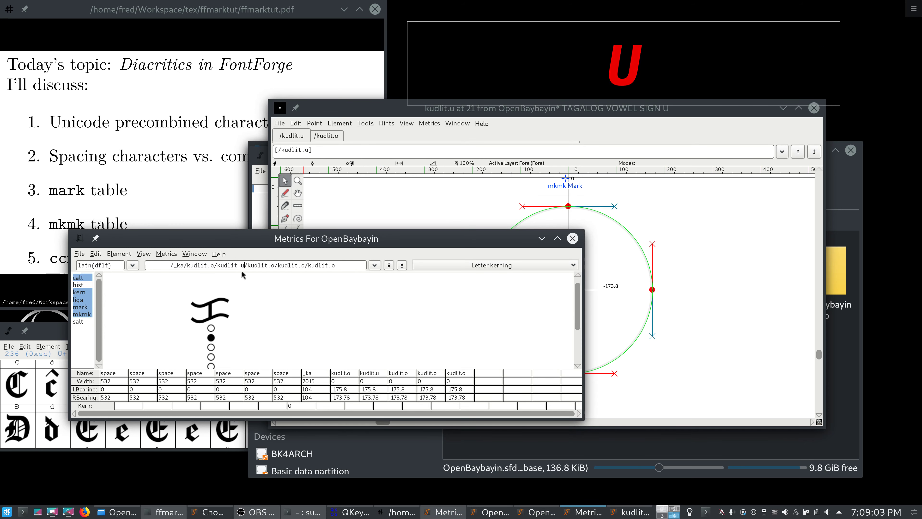
# Step: Try placing kudlit.u's mkmk Mark anchor well left of the filled circle and mkmk Base right of it
pyautogui.click(494, 196)
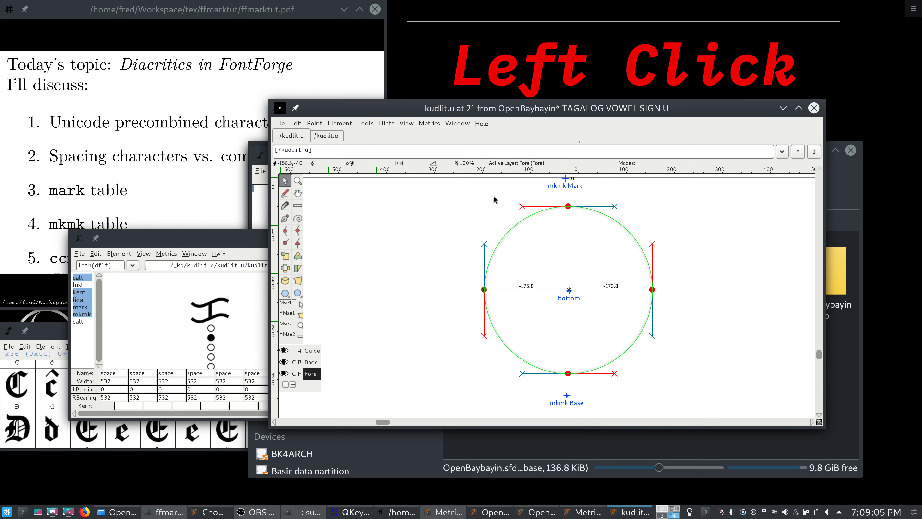
pyautogui.moveTo(565, 178); pyautogui.dragTo(444, 294)
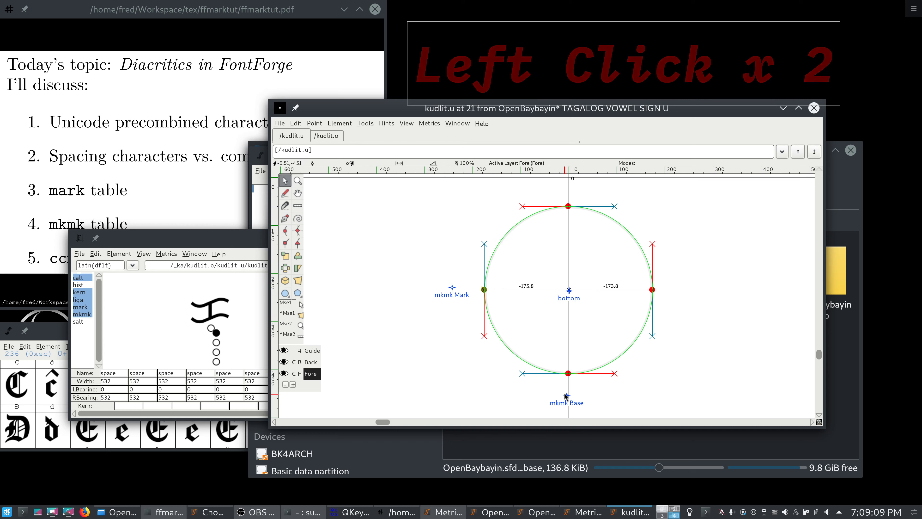
pyautogui.moveTo(567, 399); pyautogui.dragTo(679, 290)
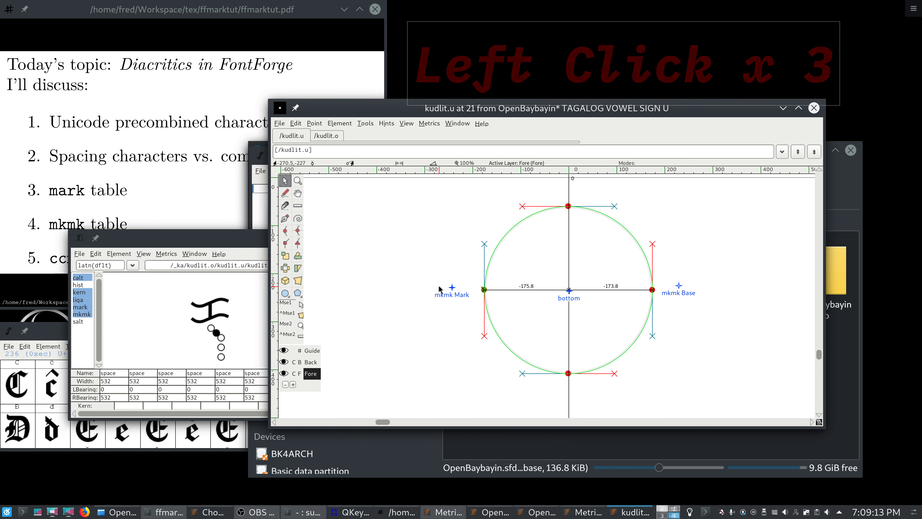
pyautogui.moveTo(454, 290)
pyautogui.mouseDown()
pyautogui.moveTo(406, 323)
pyautogui.moveTo(367, 333)
pyautogui.moveTo(358, 321)
pyautogui.moveTo(454, 290)
pyautogui.mouseUp()
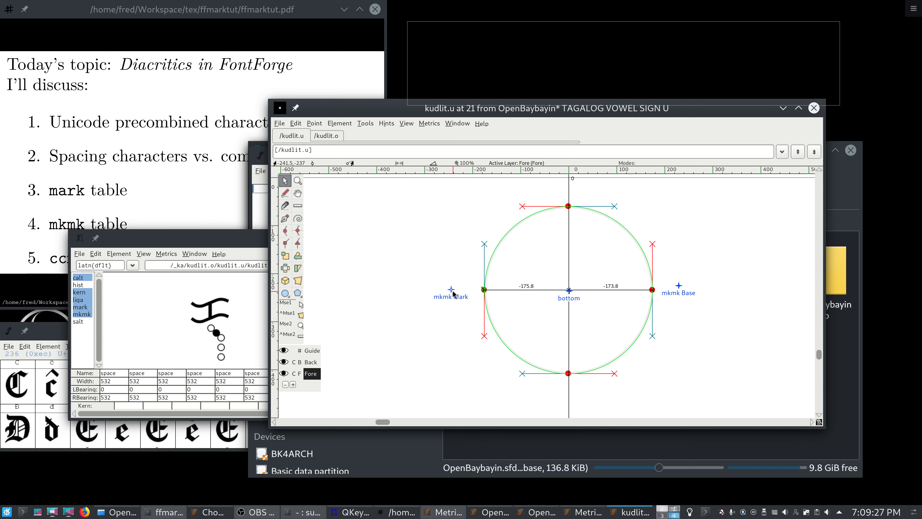
pyautogui.moveTo(453, 293); pyautogui.dragTo(424, 279)
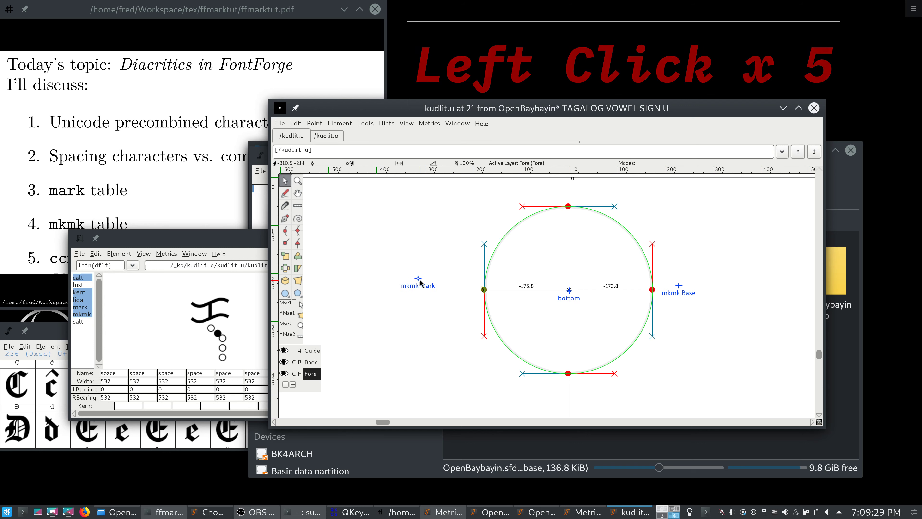
# Step: Replace the fourth mark in the metrics preview text with kudlit.u, giving /_ka/kudlit.o/kudlit.u/kudlit.o/kudlit.u/kudlit.o
pyautogui.click(215, 265)
pyautogui.moveTo(301, 268); pyautogui.dragTo(304, 267)
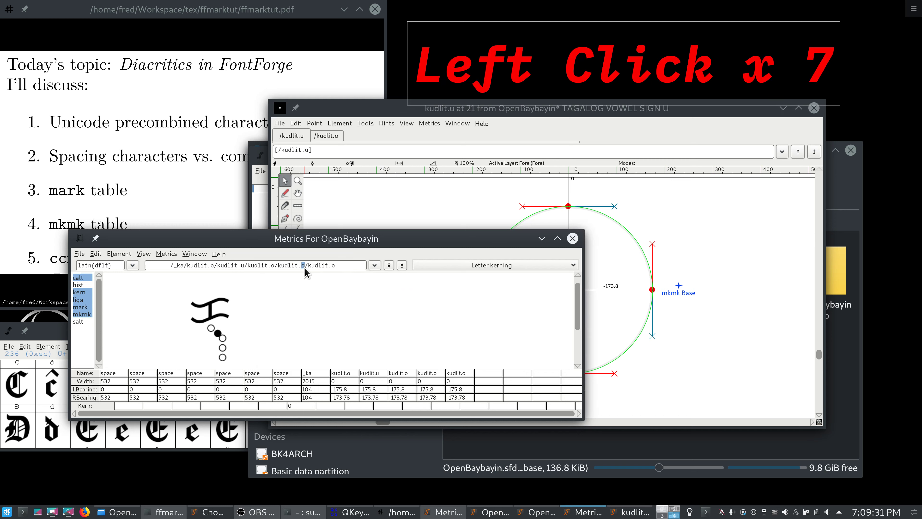
pyautogui.write('u')
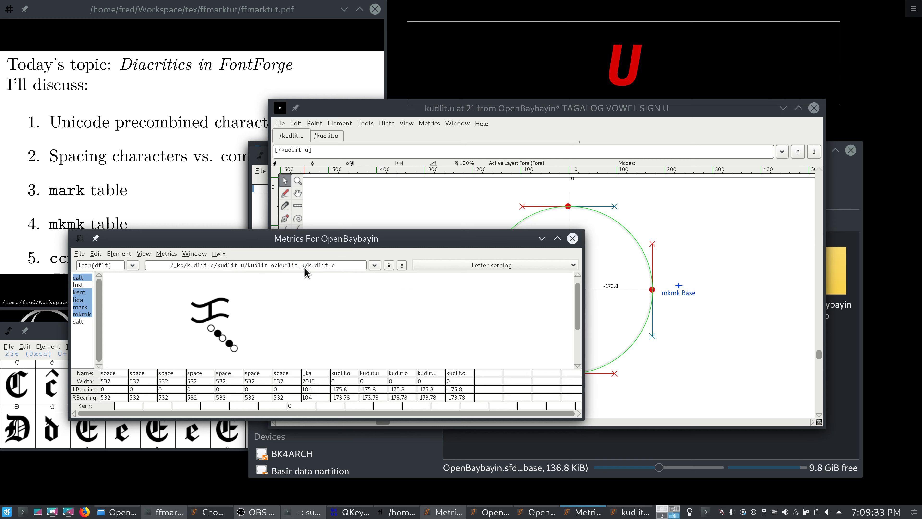
# Step: Undo the anchor moves in kudlit.u back to the pasted vertical arrangement
pyautogui.click(712, 303)
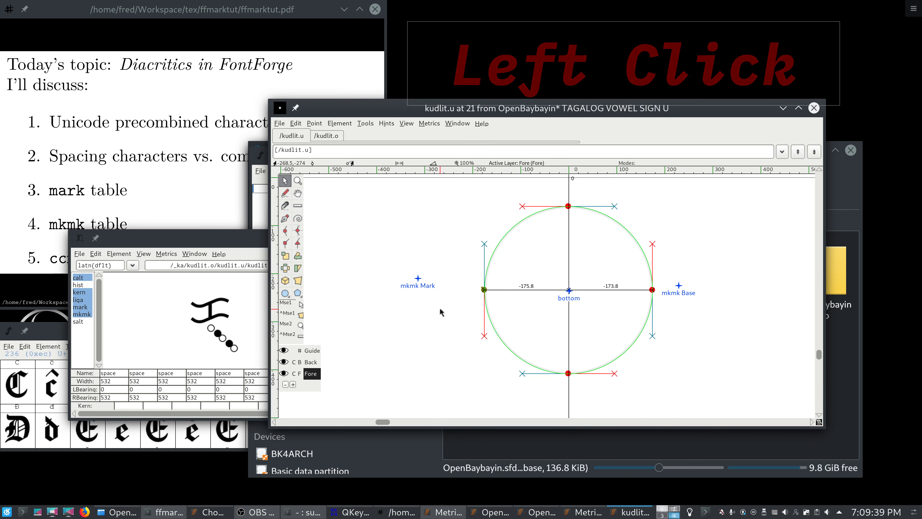
pyautogui.hotkey('ctrl', 'z')
pyautogui.hotkey('ctrl', 'z')
pyautogui.hotkey('ctrl', 'z')
pyautogui.hotkey('ctrl', 'z')
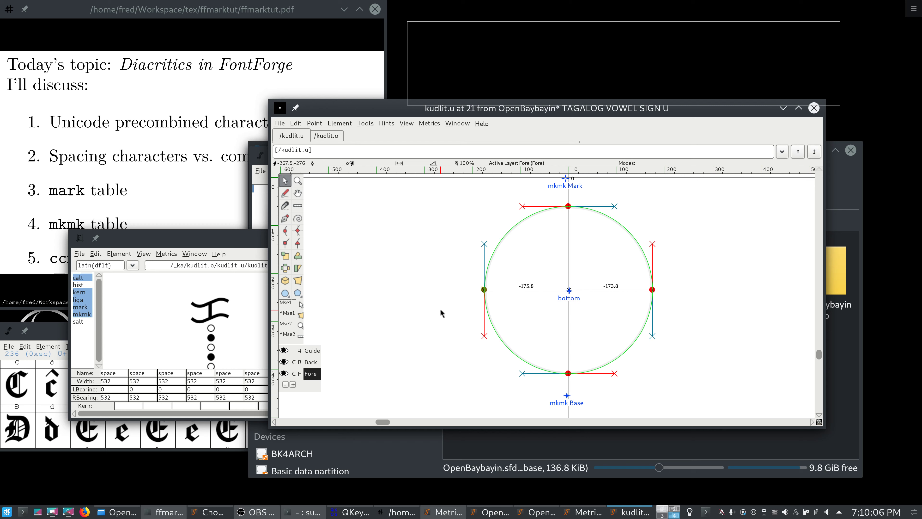
pyautogui.click(440, 308)
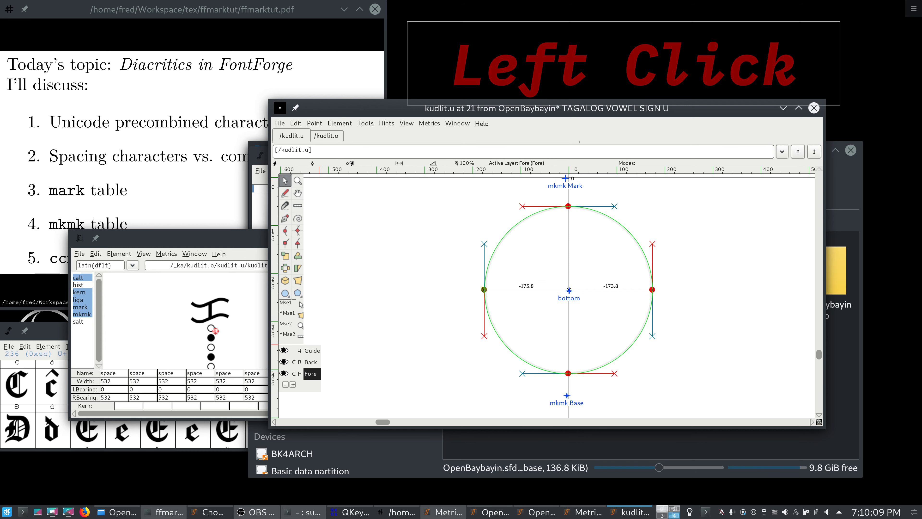
pyautogui.doubleClick(236, 246)
pyautogui.click(690, 315)
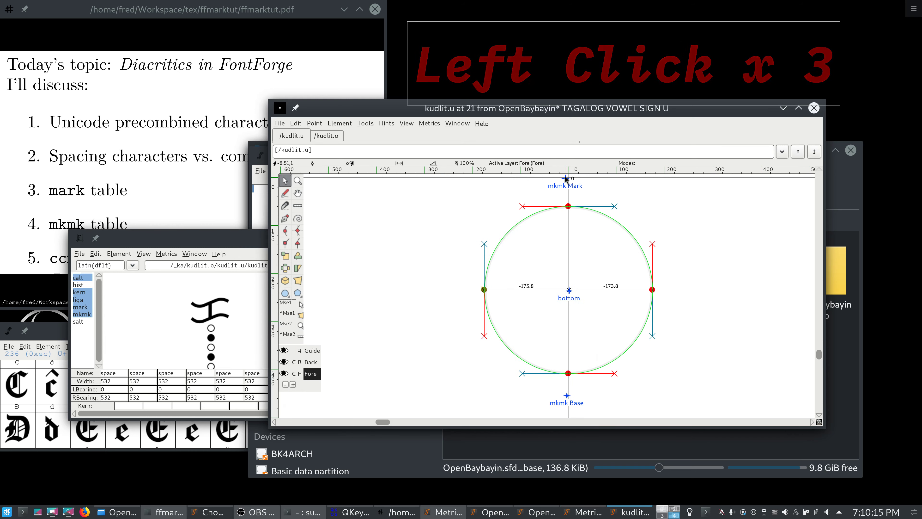
# Step: Move the mkmk Mark anchor to the left of kudlit.u's circle and the mkmk Base anchor to its right
pyautogui.moveTo(565, 178); pyautogui.dragTo(448, 286)
pyautogui.moveTo(566, 395); pyautogui.dragTo(585, 385)
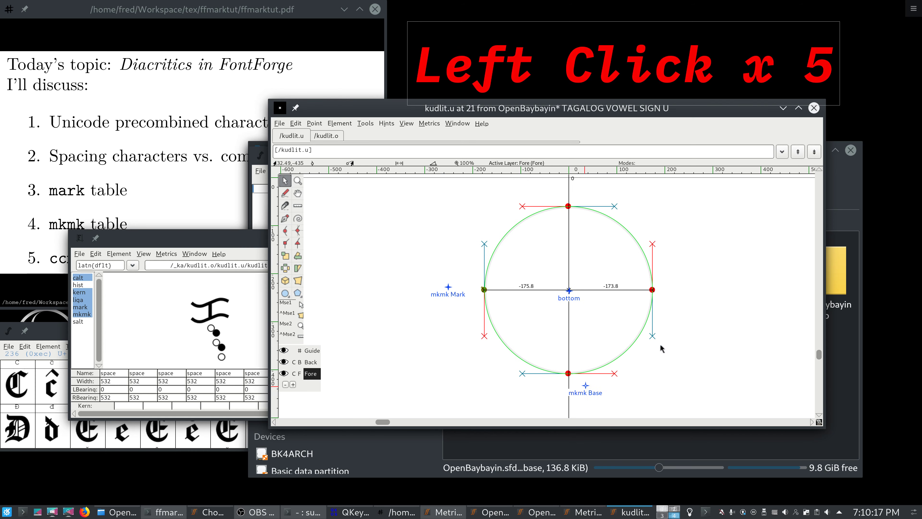
pyautogui.moveTo(660, 349); pyautogui.dragTo(682, 287)
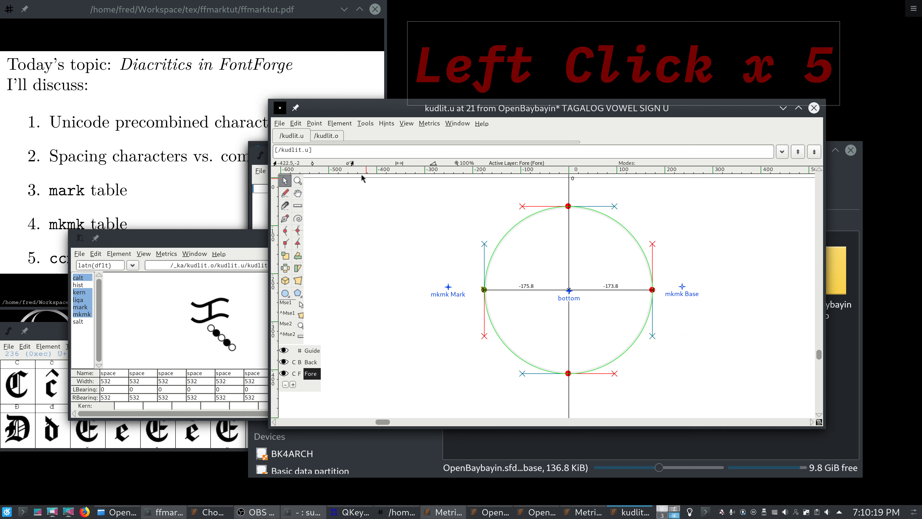
# Step: In kudlit.o, move the mkmk Mark anchor left of the ring and mkmk Base right of it, both near the ring's mid-height
pyautogui.click(337, 139)
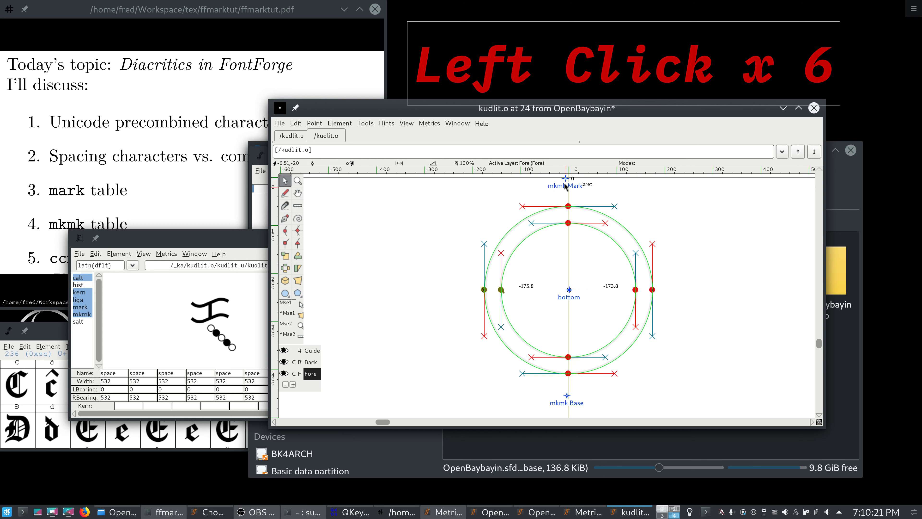
pyautogui.moveTo(565, 184); pyautogui.dragTo(448, 295)
pyautogui.scroll(-9, 458, 283)
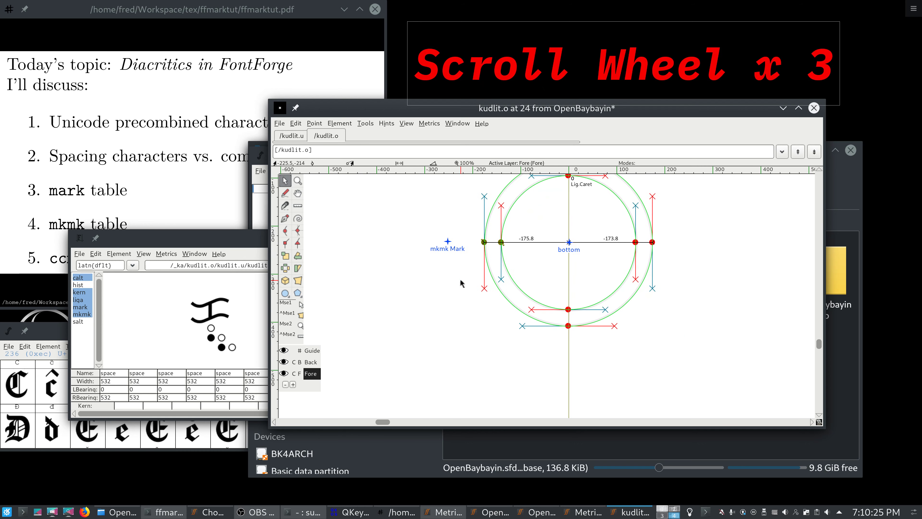
pyautogui.moveTo(449, 364); pyautogui.dragTo(671, 208)
pyautogui.scroll(7, 671, 209)
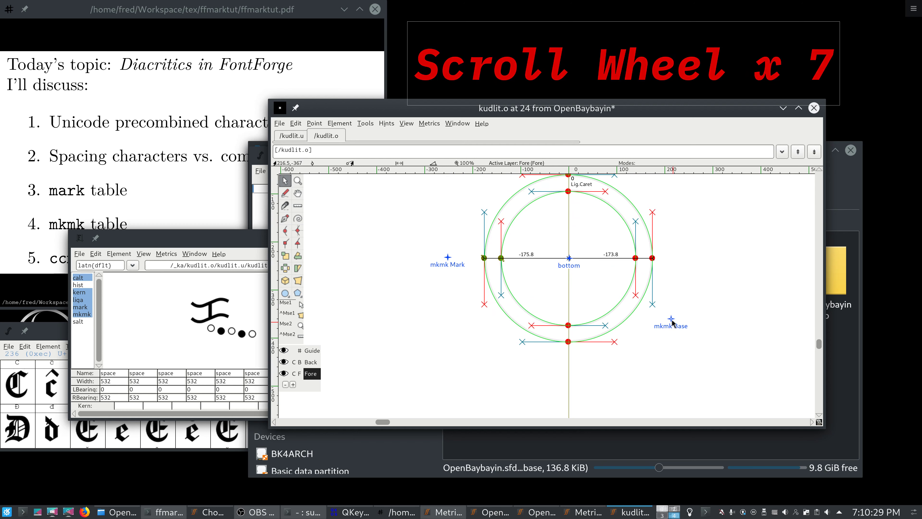
pyautogui.moveTo(674, 321); pyautogui.dragTo(674, 255)
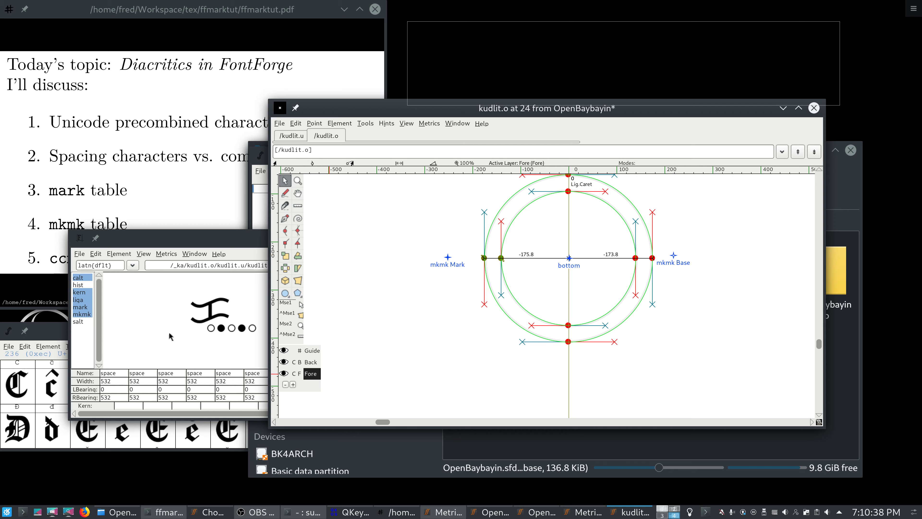
# Step: Delete the last three marks from the metrics preview text, leaving /_ka/kudlit.o/kudlit.u/, and reposition the metrics window
pyautogui.click(252, 266)
pyautogui.doubleClick(252, 266)
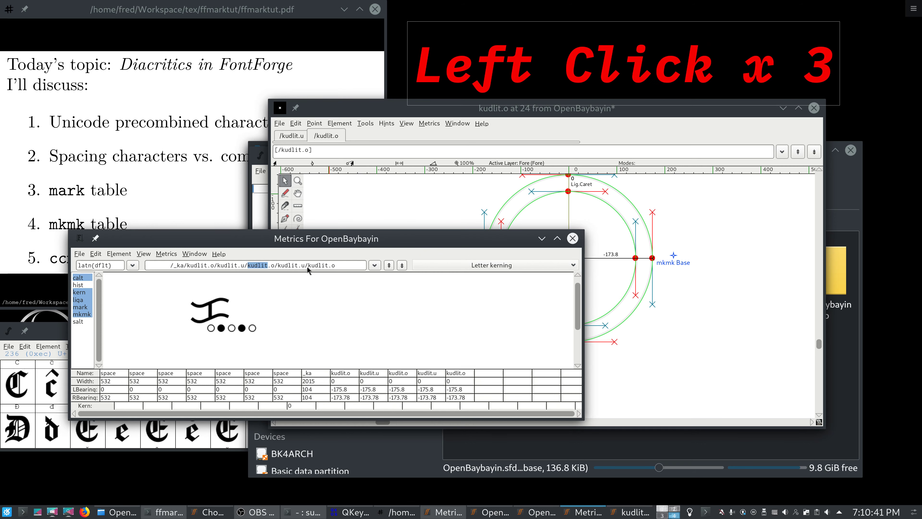
pyautogui.moveTo(307, 266); pyautogui.dragTo(375, 270)
pyautogui.press('BackSpace')
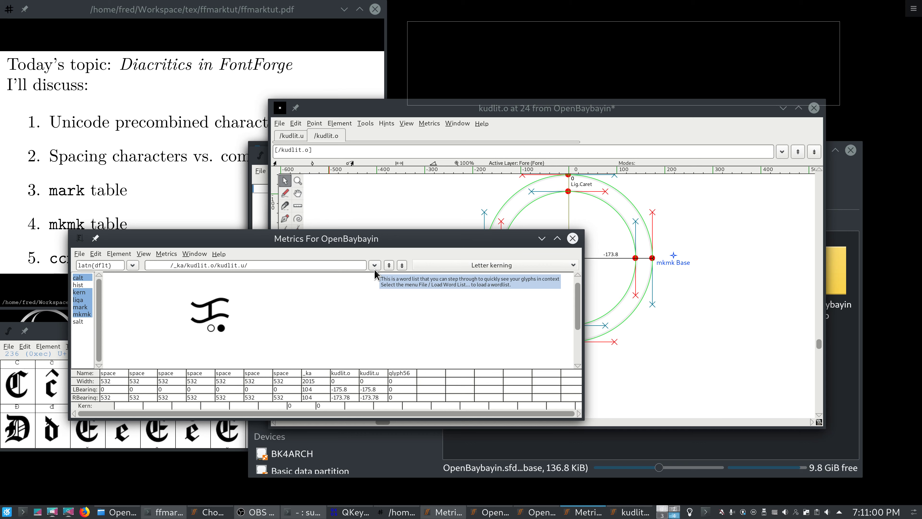
pyautogui.moveTo(351, 243); pyautogui.dragTo(419, 266)
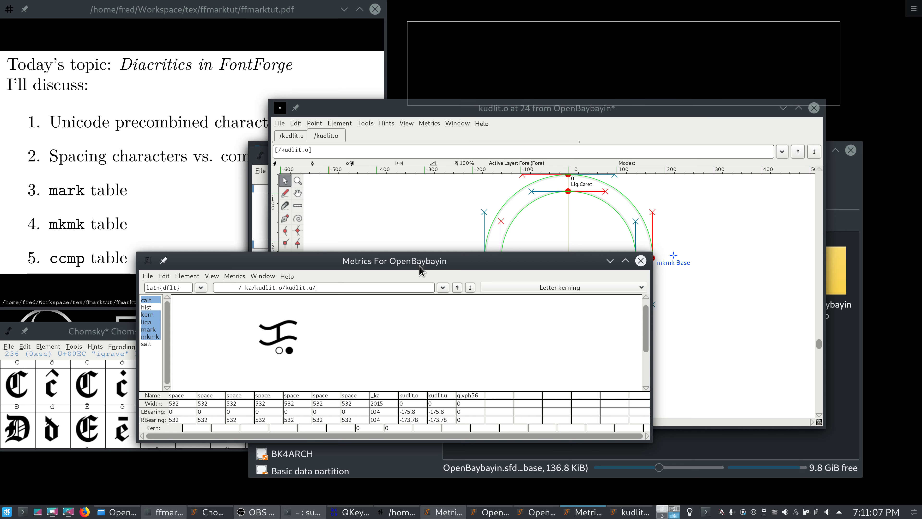
# Step: Switch to OBS, stop the current recording, start a new one, and minimize OBS while leaving it running
pyautogui.click(258, 512)
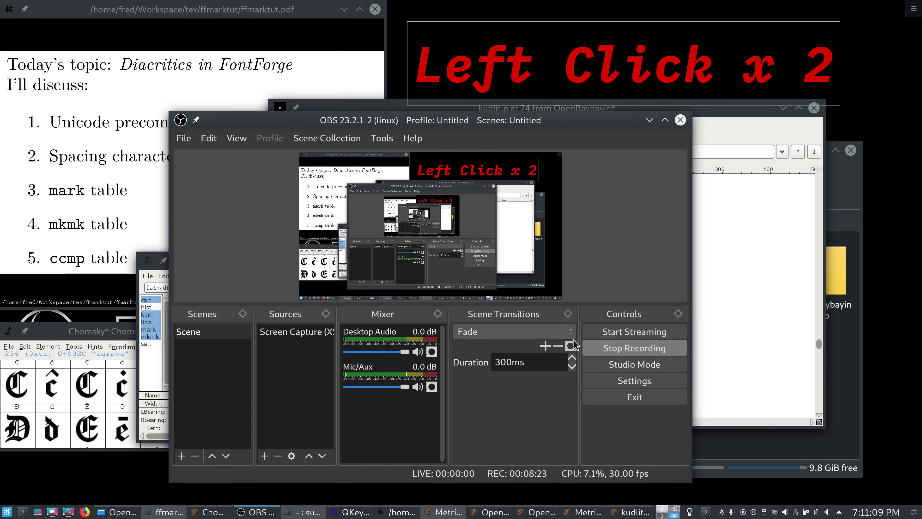
pyautogui.click(604, 348)
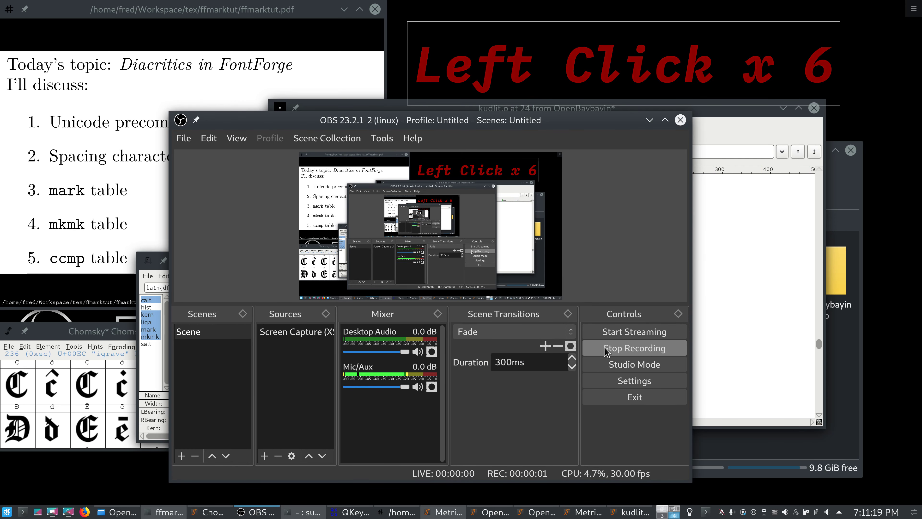
pyautogui.click(117, 331)
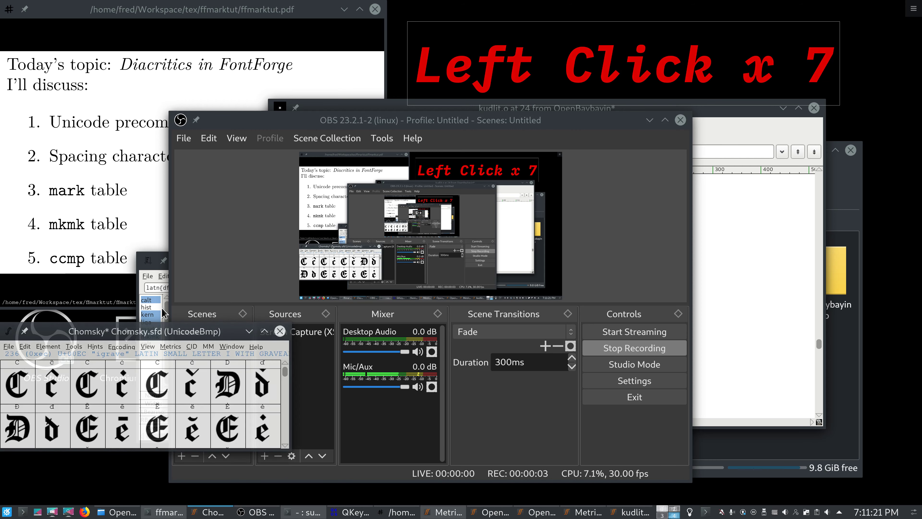
pyautogui.click(681, 120)
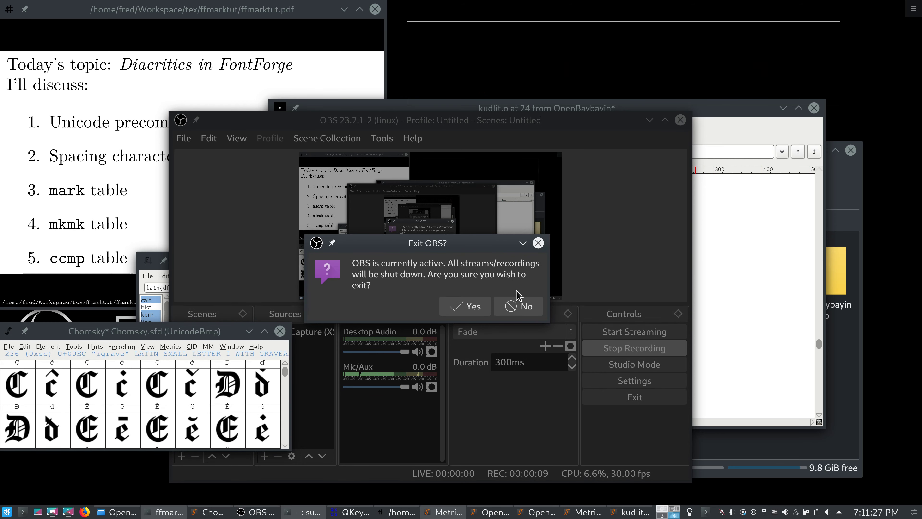
pyautogui.click(519, 305)
pyautogui.click(648, 120)
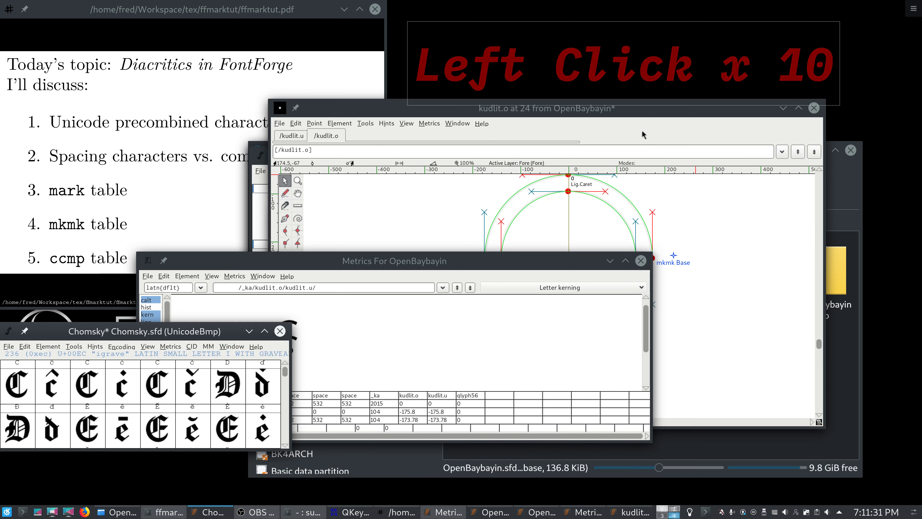
# Step: Close the OpenBaybayin metrics, kudlit.o glyph and font windows, discarding the changes to OB2.sfd
pyautogui.click(641, 261)
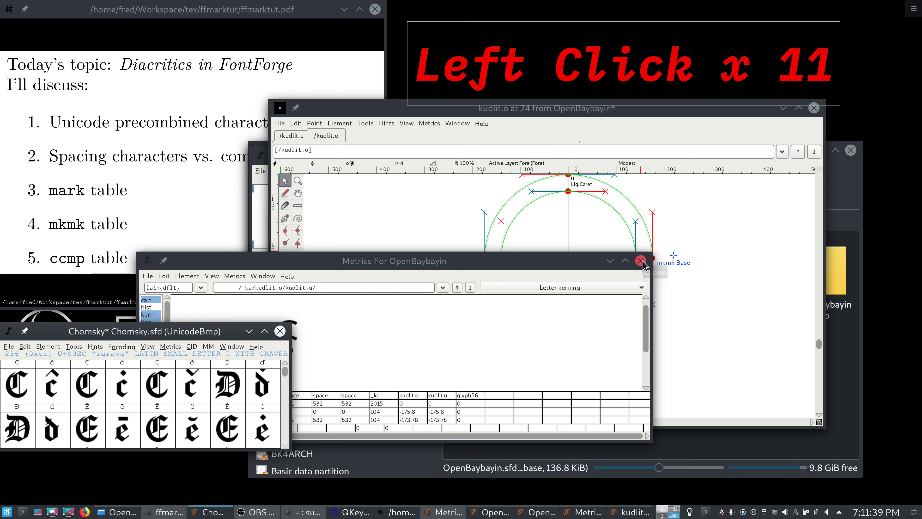
pyautogui.click(813, 113)
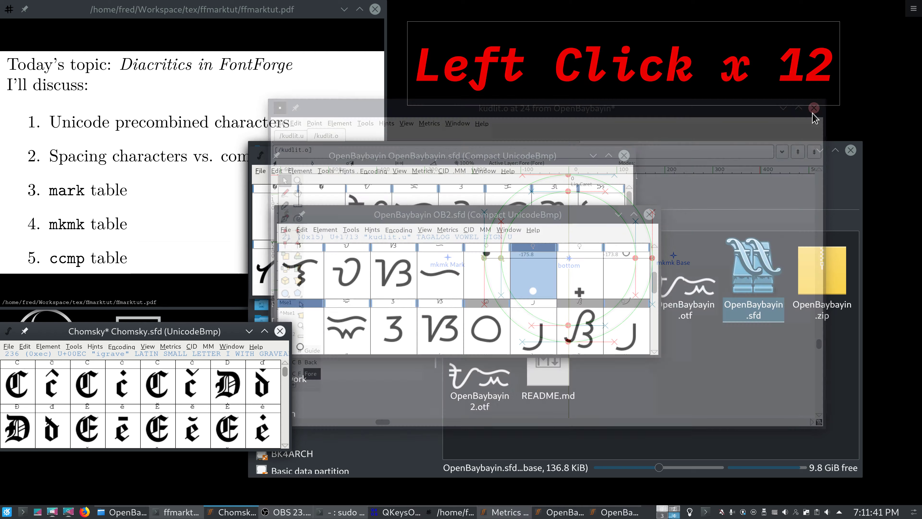
pyautogui.click(649, 215)
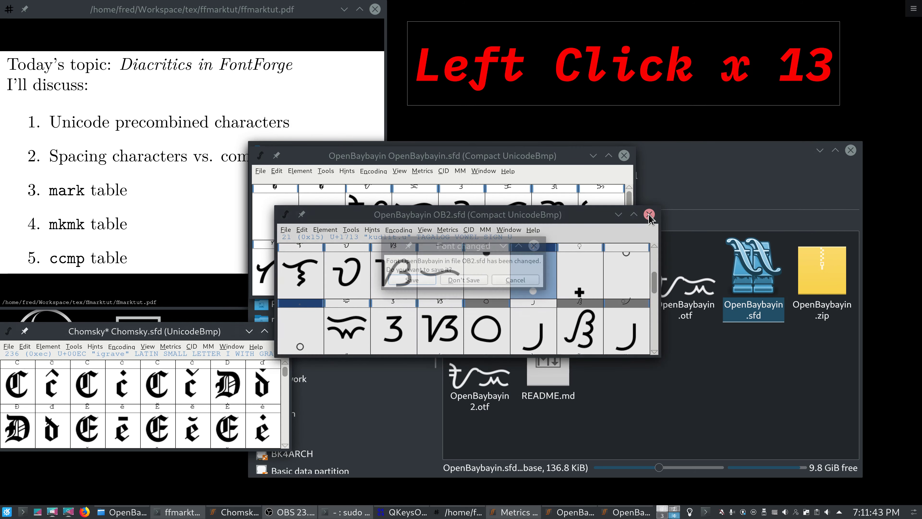
pyautogui.click(468, 280)
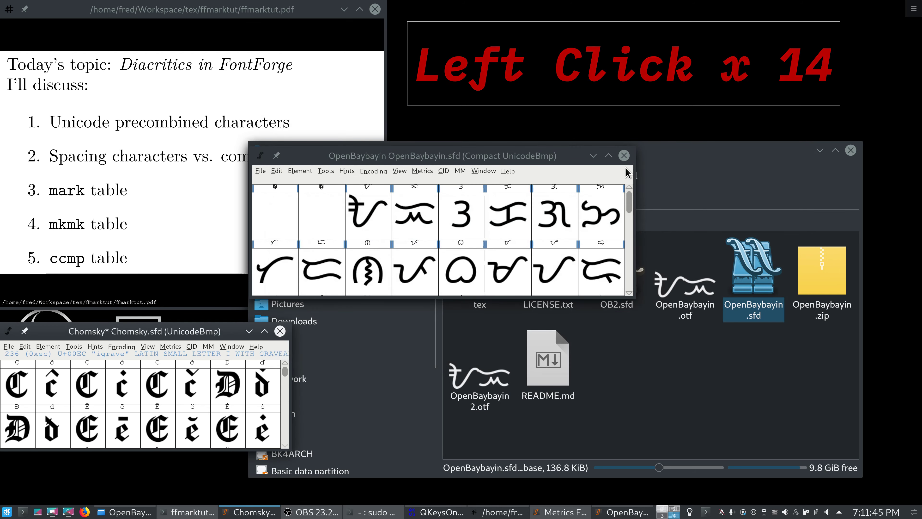
pyautogui.click(624, 156)
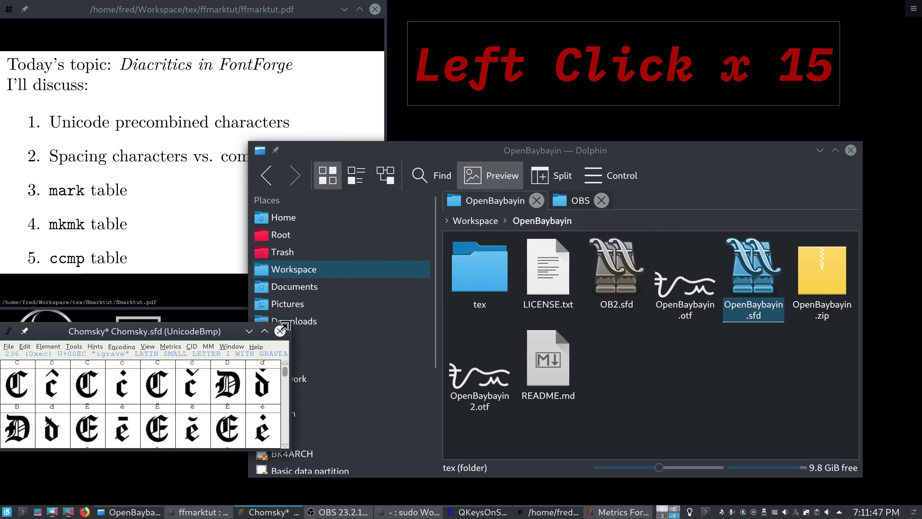
# Step: Enlarge the Chomsky.sfd font window and examine its precomposed accented Latin glyphs and combining diacritical marks
pyautogui.moveTo(289, 323); pyautogui.dragTo(639, 162)
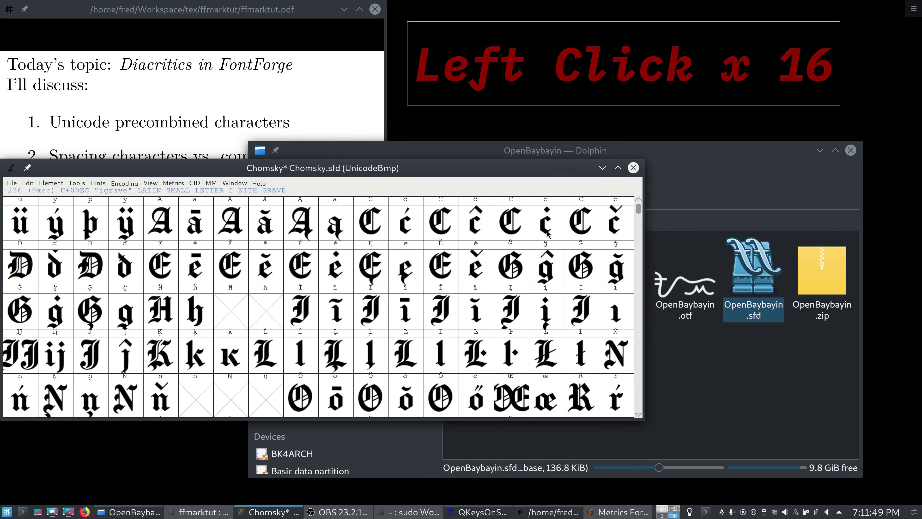
pyautogui.scroll(1, 431, 308)
pyautogui.scroll(5, 431, 308)
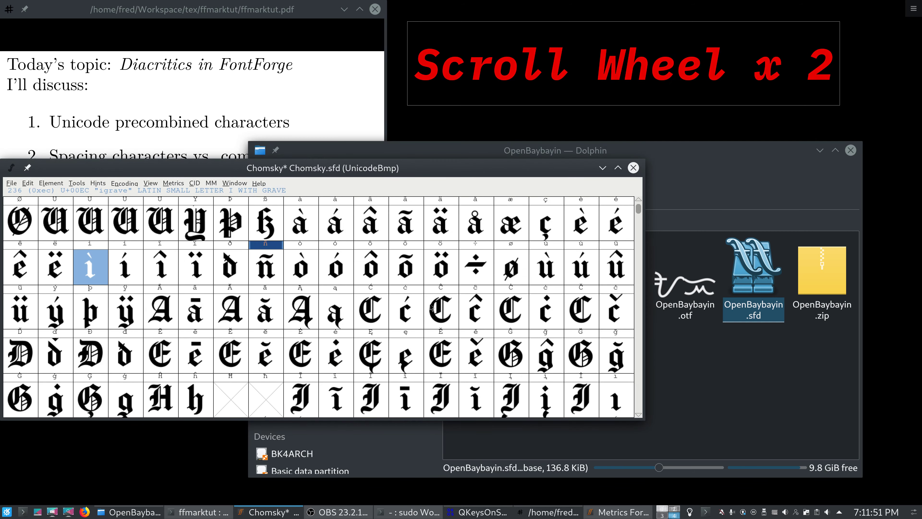
pyautogui.scroll(-2, 431, 307)
pyautogui.scroll(-15, 430, 307)
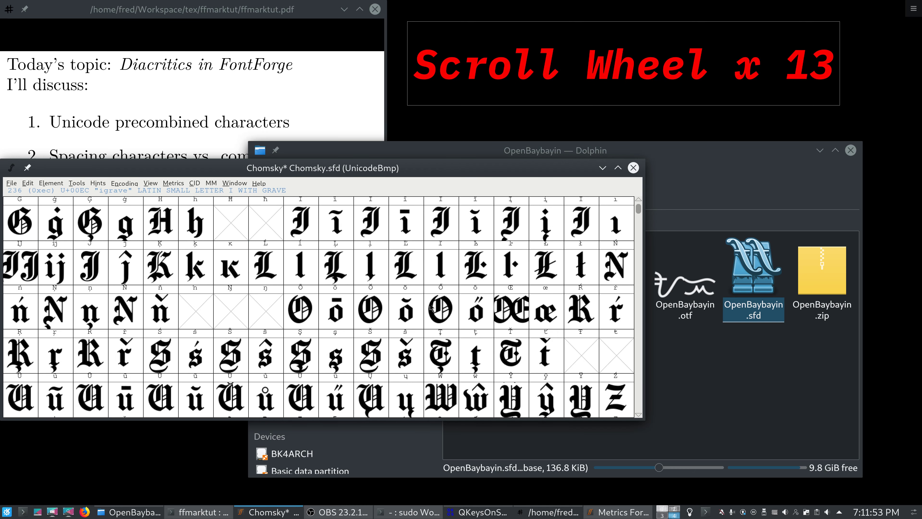
pyautogui.scroll(-15, 430, 308)
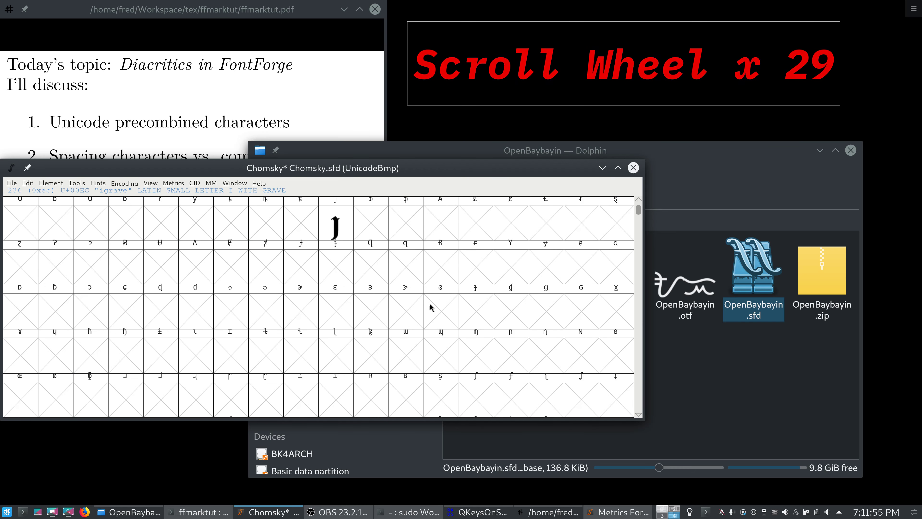
pyautogui.scroll(-2, 430, 307)
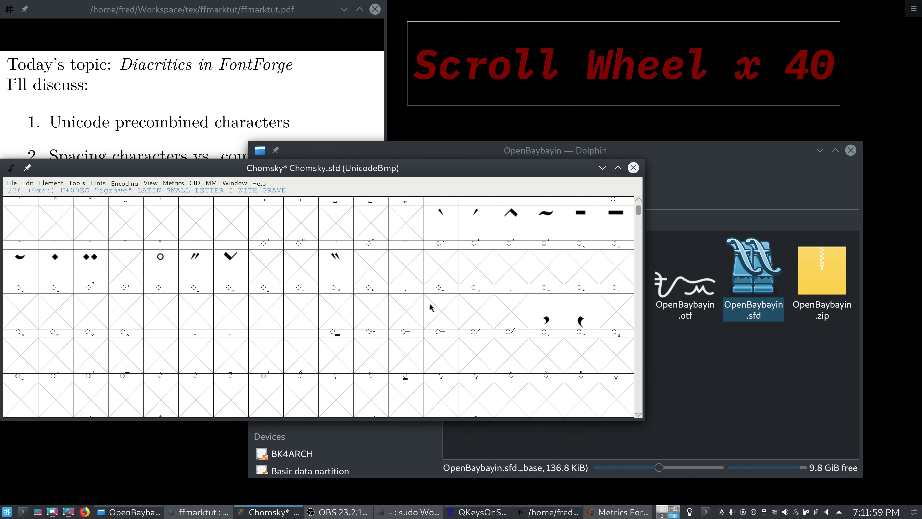
pyautogui.scroll(19, 431, 307)
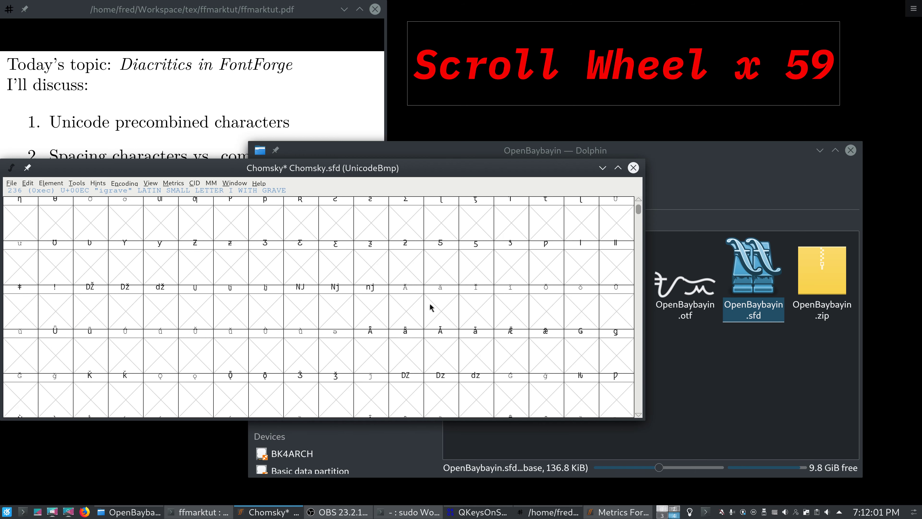
pyautogui.scroll(7, 430, 307)
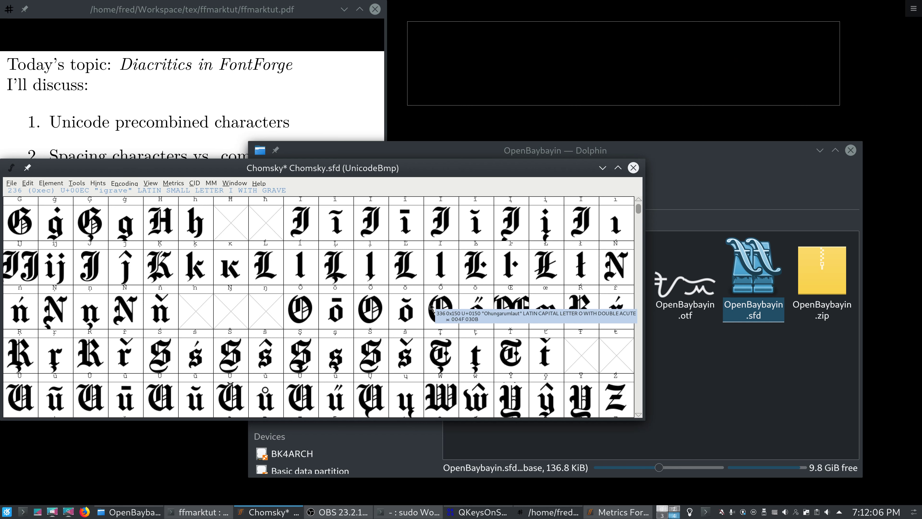
# Step: Inspect the outline of the lslash glyph (U+0142) and close its glyph window
pyautogui.doubleClick(579, 267)
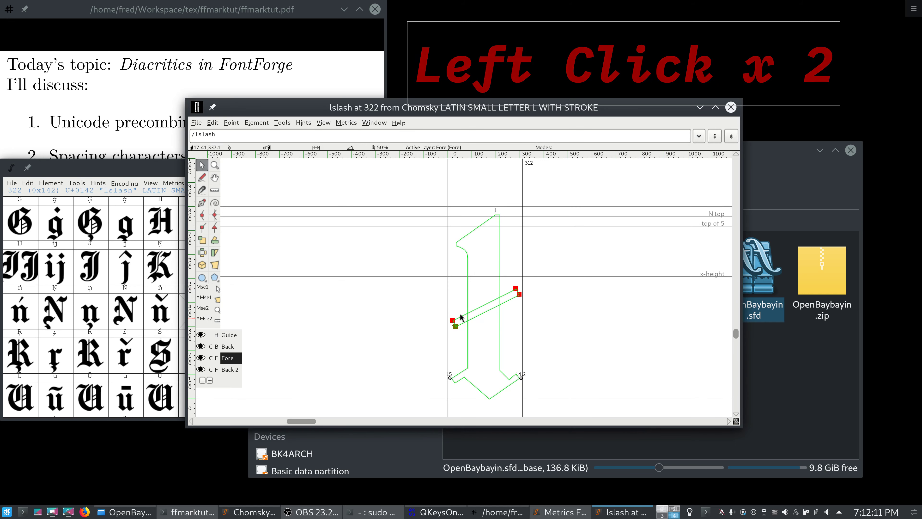
pyautogui.click(729, 111)
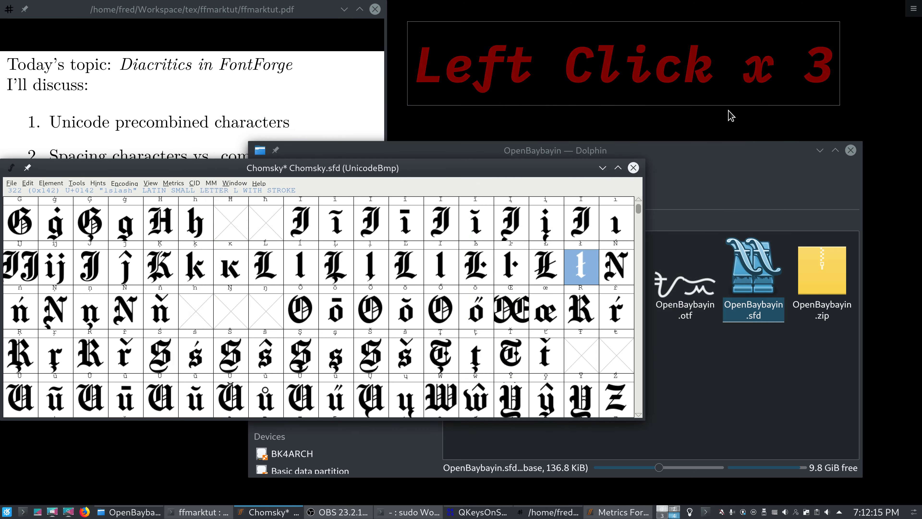
# Step: Reposition the Chomsky font window and examine the precomposed Latin characters, selecting ntilde, odieresis and ae in turn
pyautogui.moveTo(400, 172); pyautogui.dragTo(454, 201)
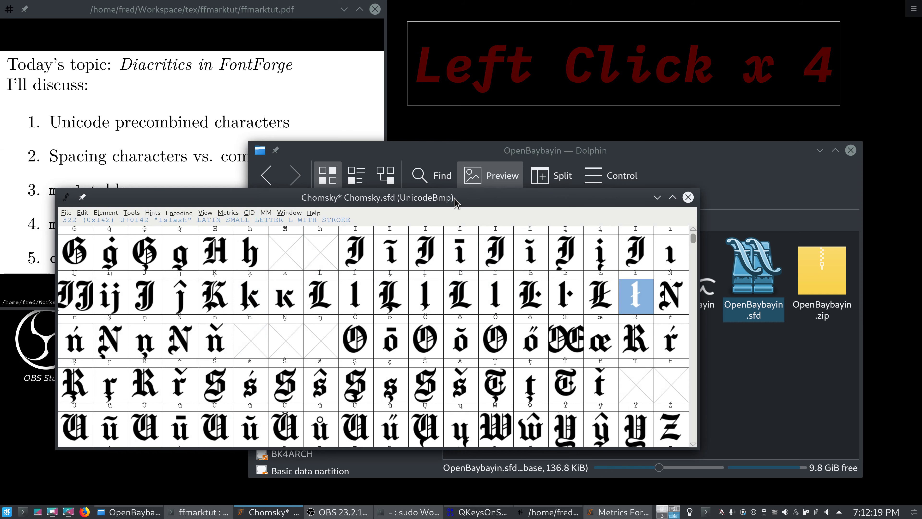
pyautogui.scroll(5, 388, 312)
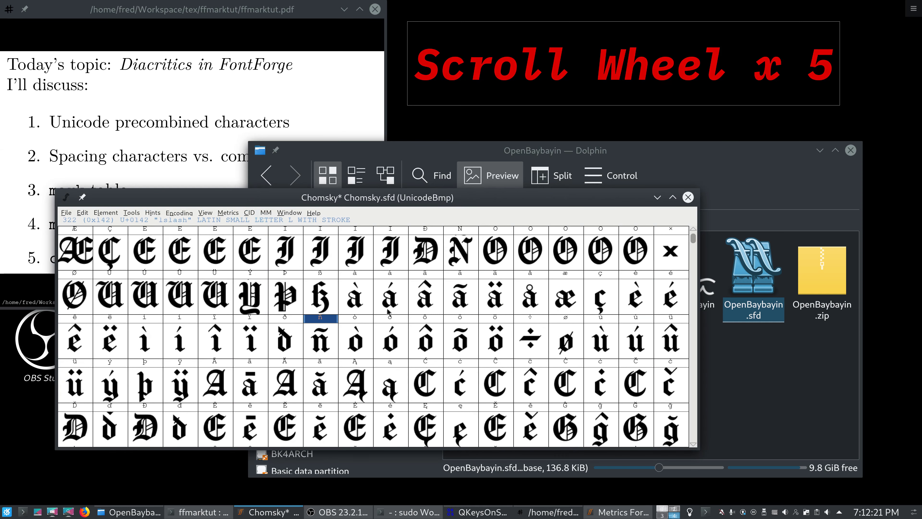
pyautogui.scroll(4, 387, 311)
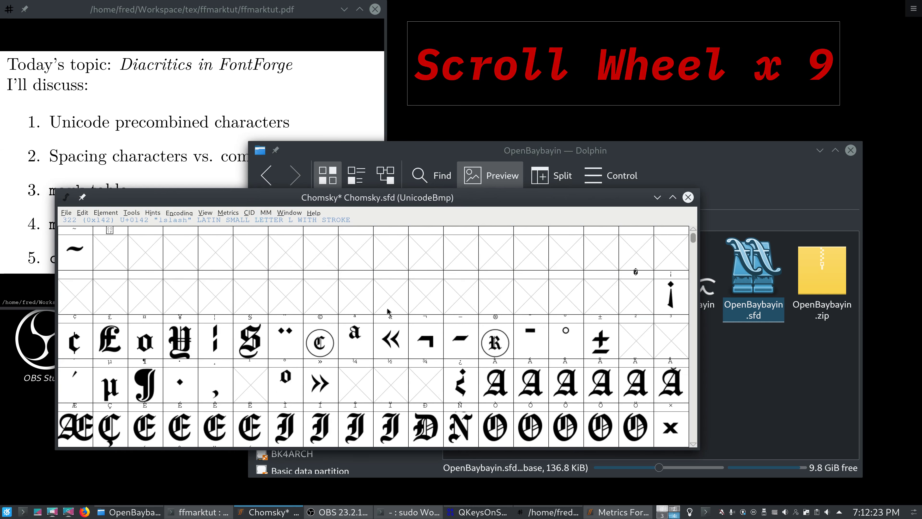
pyautogui.scroll(-5, 388, 311)
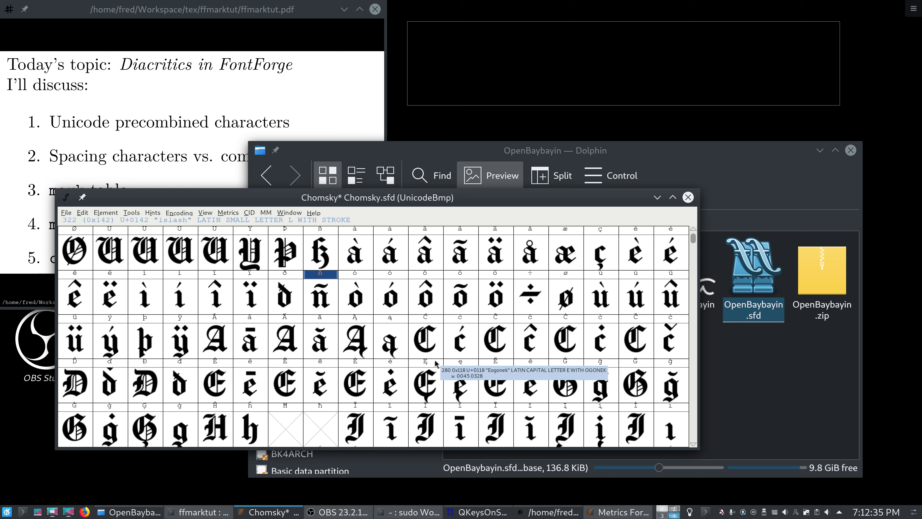
pyautogui.click(323, 301)
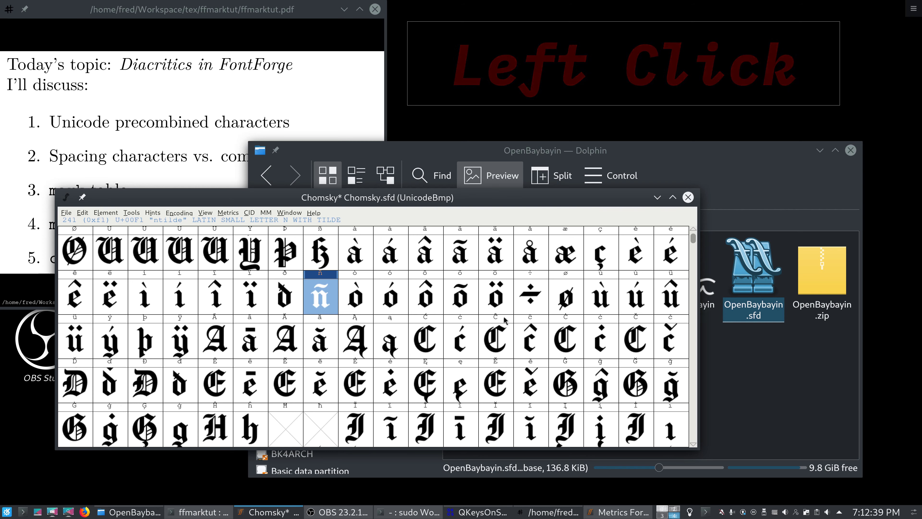
pyautogui.doubleClick(503, 308)
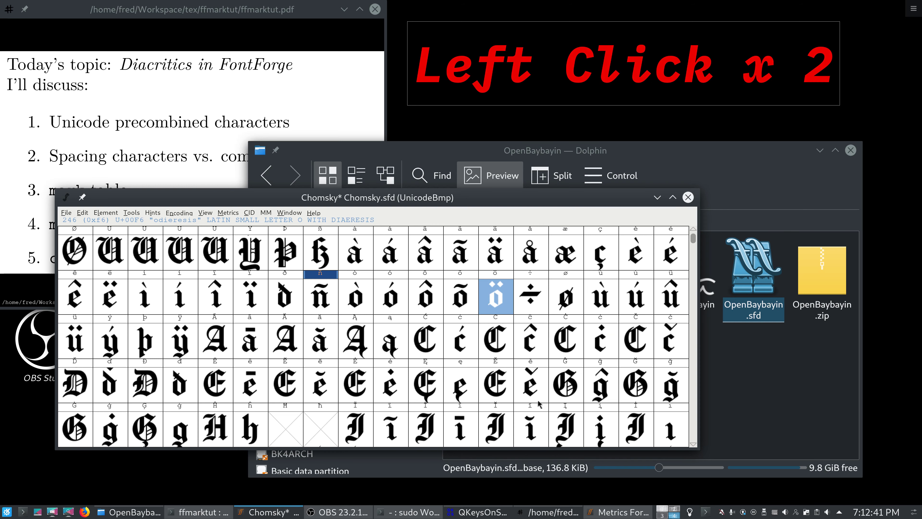
pyautogui.scroll(-1, 539, 403)
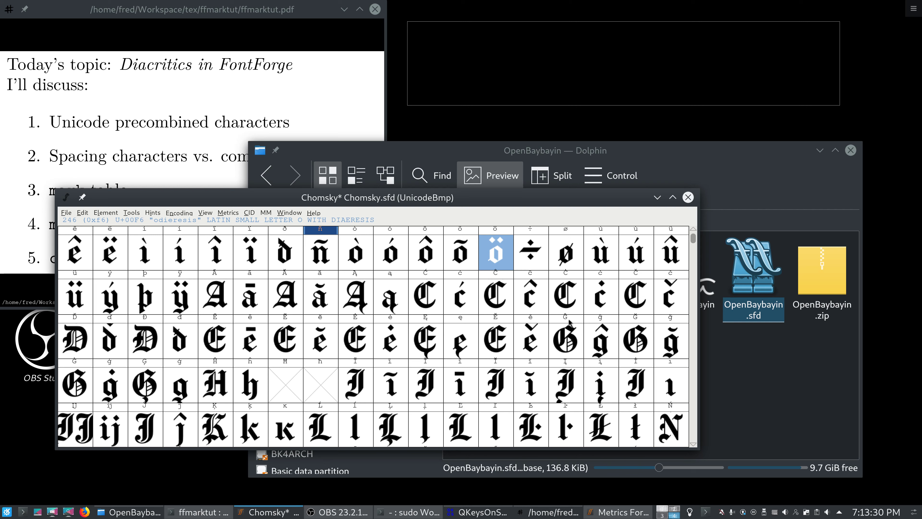
pyautogui.scroll(5, 568, 321)
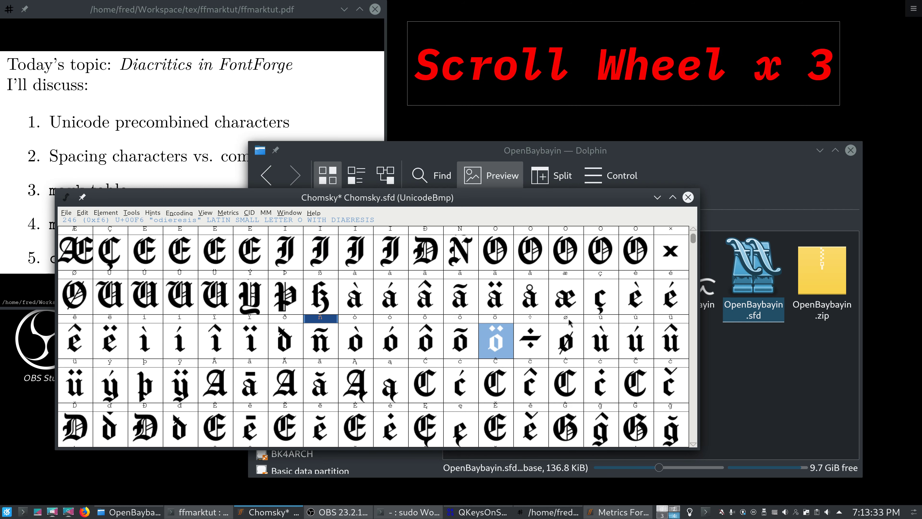
pyautogui.scroll(-3, 569, 321)
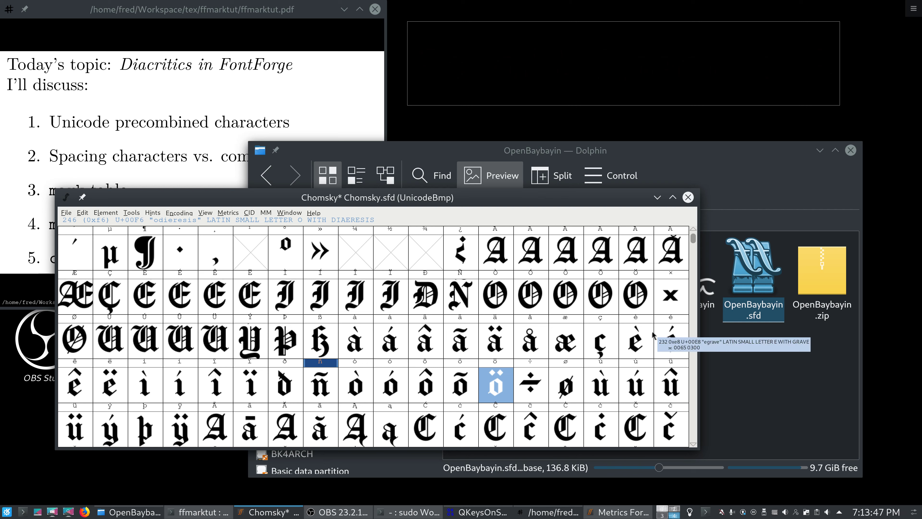
pyautogui.click(564, 340)
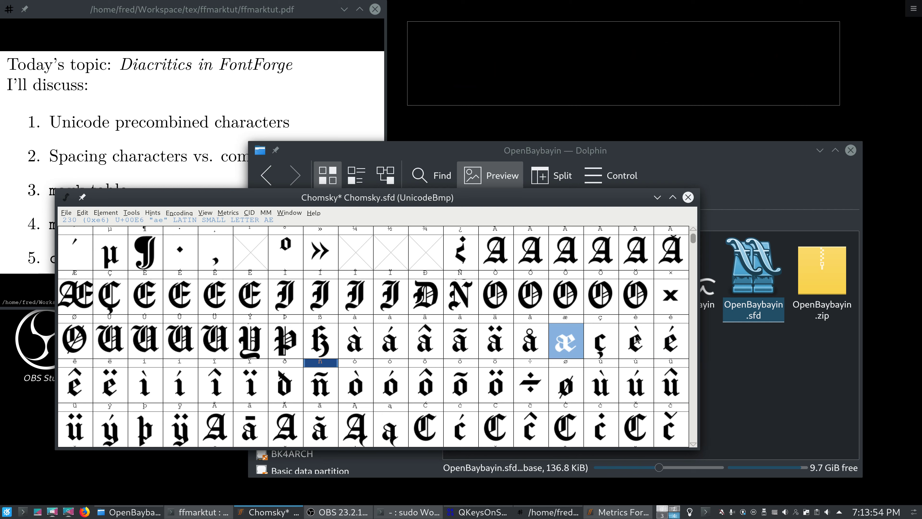
pyautogui.moveTo(636, 339)
# Step: Examine the Chomsky font's combining diacritical marks and its basic Latin letters
pyautogui.scroll(-6, 461, 292)
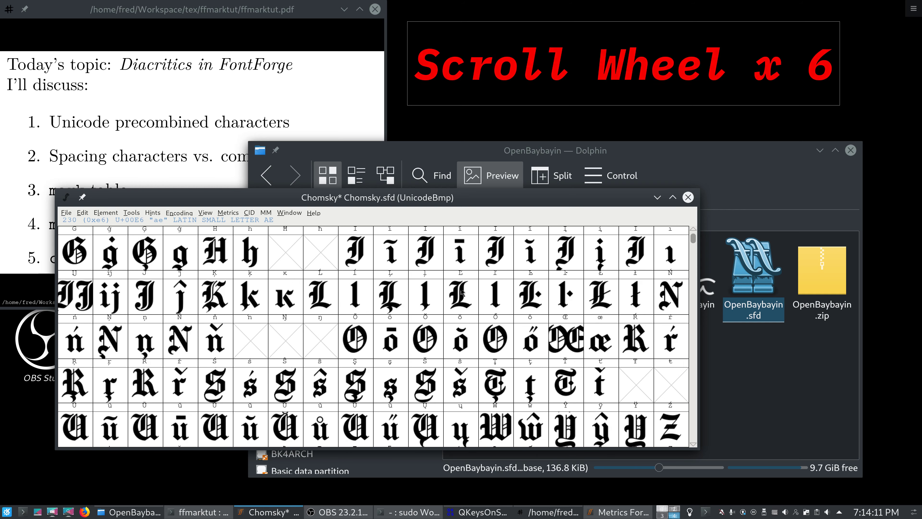
pyautogui.scroll(-7, 462, 292)
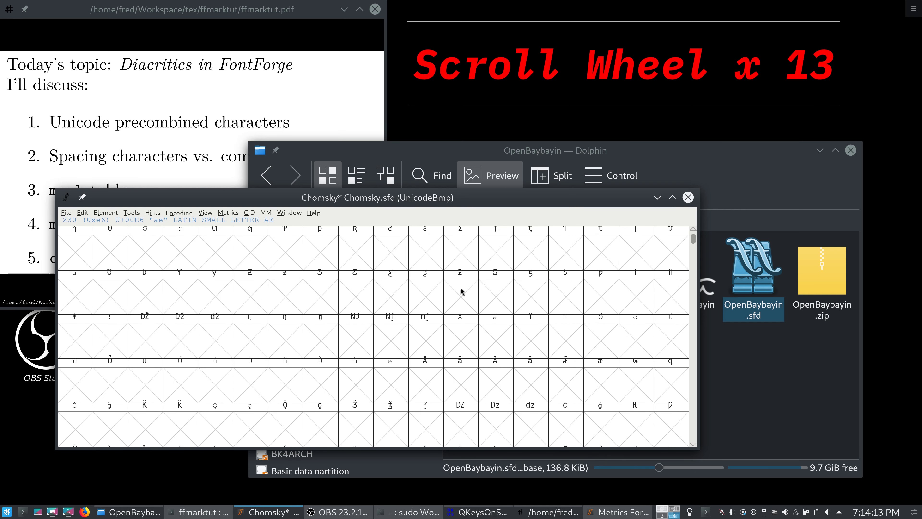
pyautogui.scroll(-16, 462, 292)
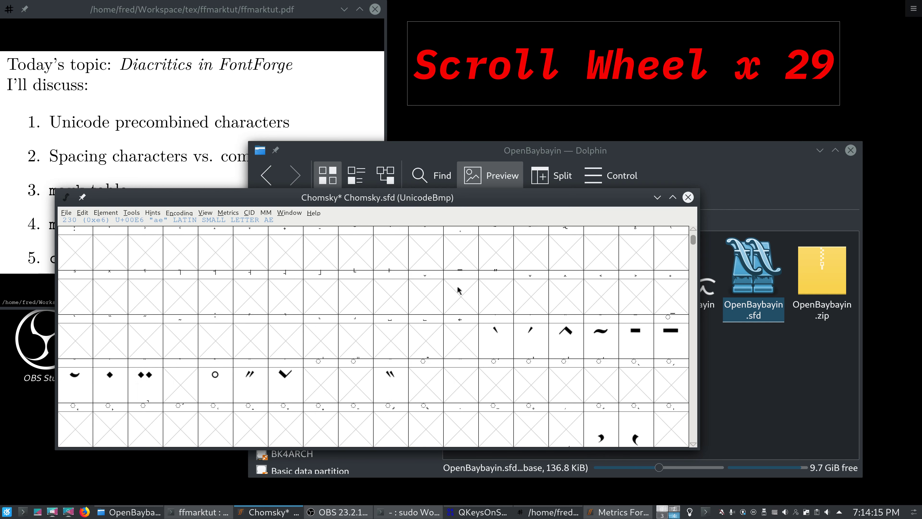
pyautogui.scroll(-2, 459, 290)
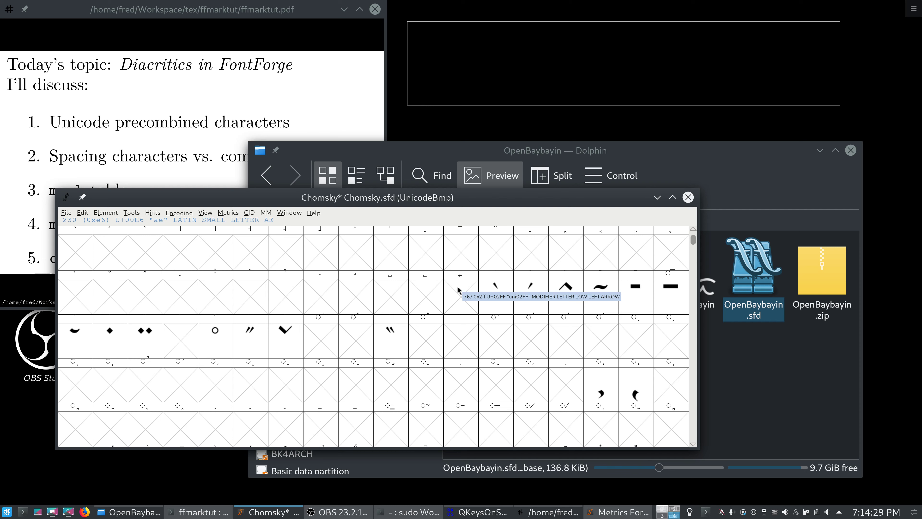
pyautogui.scroll(-20, 458, 289)
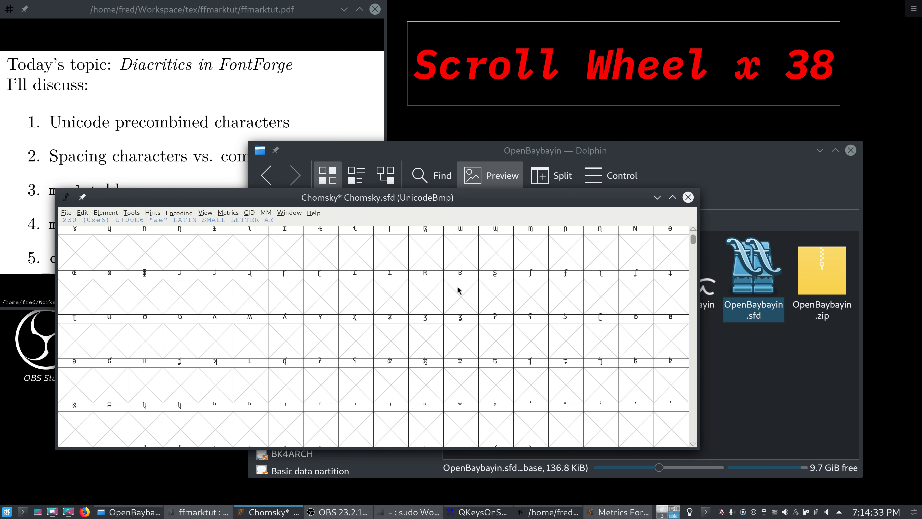
pyautogui.scroll(19, 458, 290)
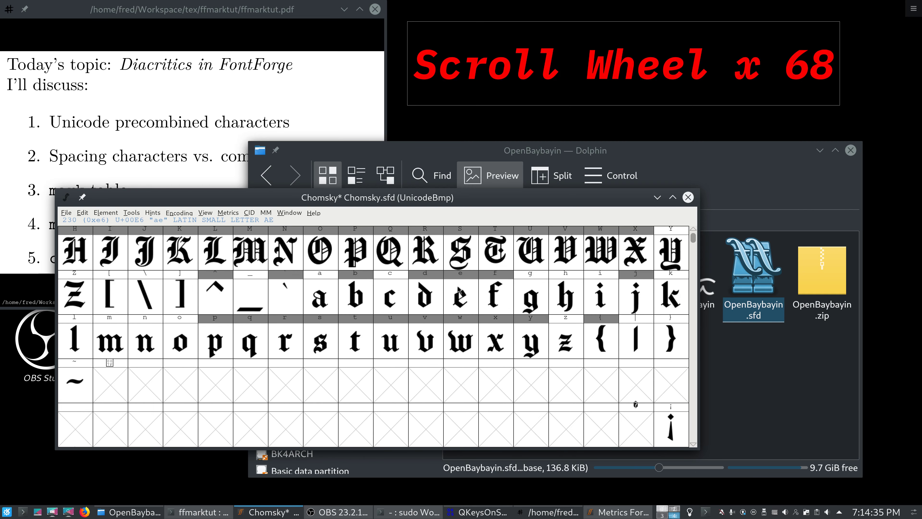
# Step: Examine the font's combining diacritical marks, selecting the combining double grave (U+030F) and combining acute (U+0301)
pyautogui.scroll(-16, 458, 290)
pyautogui.scroll(-20, 458, 290)
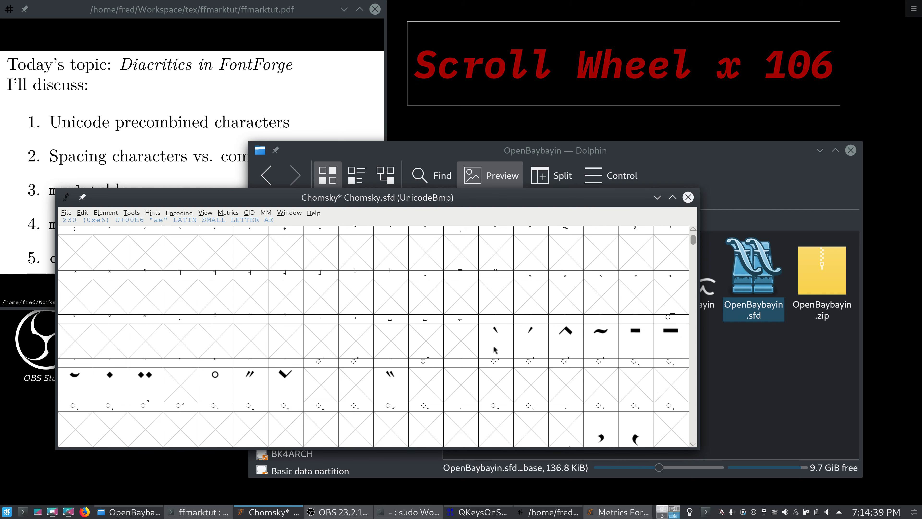
pyautogui.moveTo(495, 350); pyautogui.dragTo(411, 388)
pyautogui.scroll(-8, 411, 388)
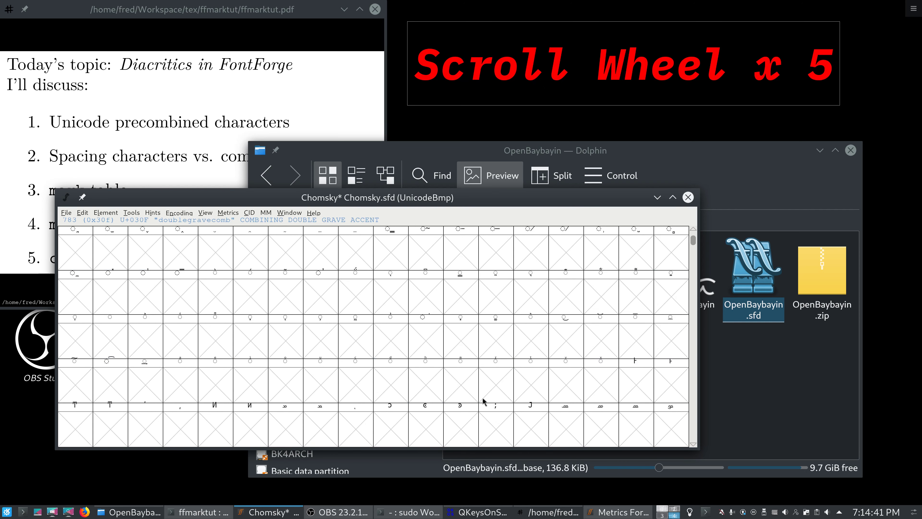
pyautogui.scroll(8, 411, 388)
pyautogui.click(478, 356)
pyautogui.click(519, 338)
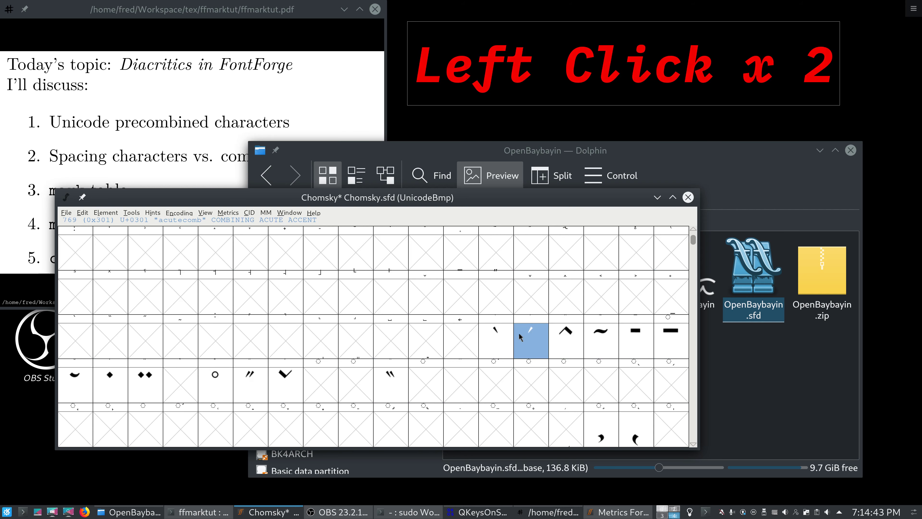
# Step: Examine the precomposed accented Latin characters and select the empty small e with double grave slot (U+0205)
pyautogui.scroll(-20, 519, 337)
pyautogui.scroll(20, 520, 336)
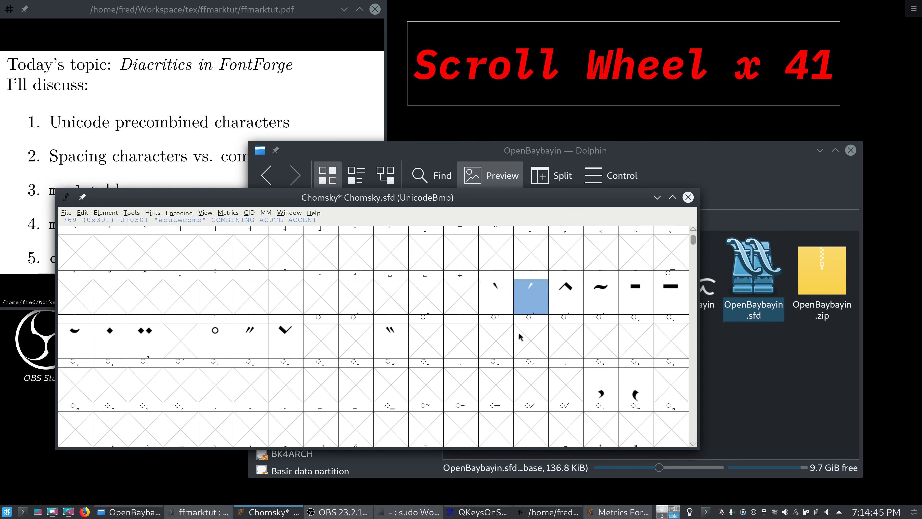
pyautogui.scroll(14, 520, 336)
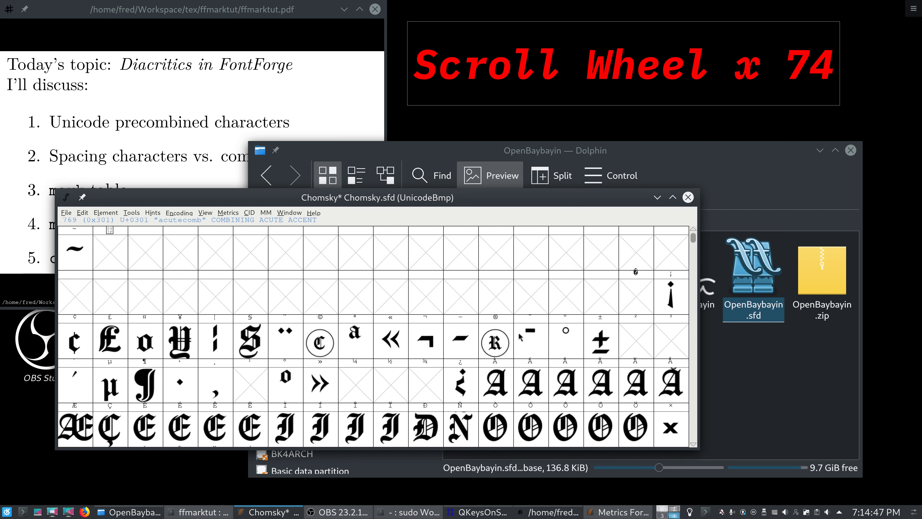
pyautogui.scroll(-15, 519, 336)
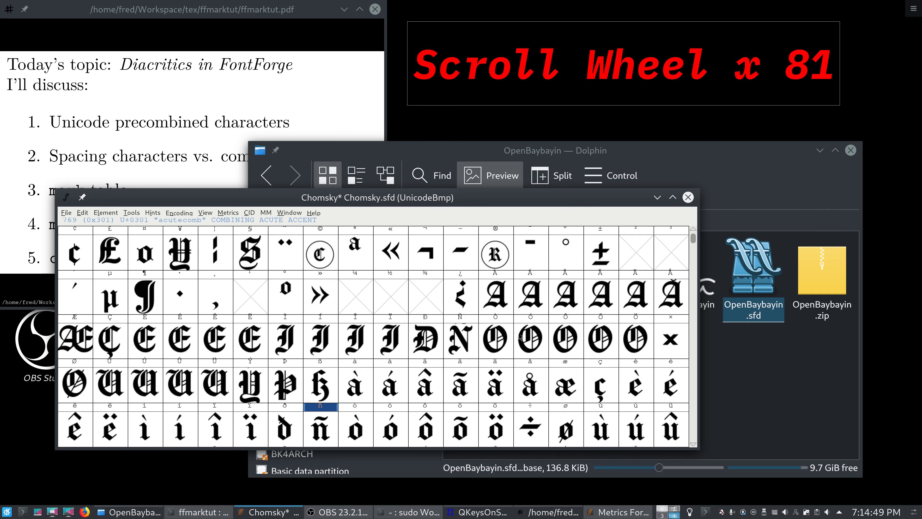
pyautogui.scroll(-6, 520, 336)
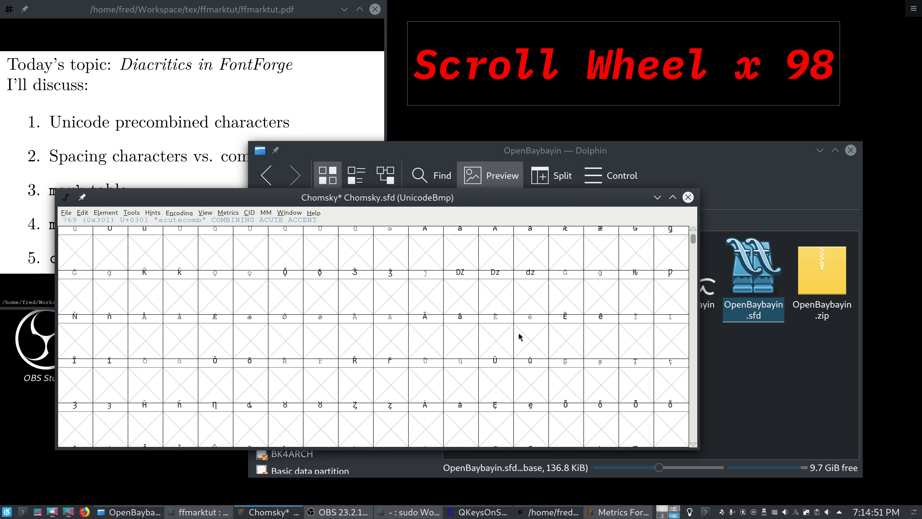
pyautogui.click(519, 337)
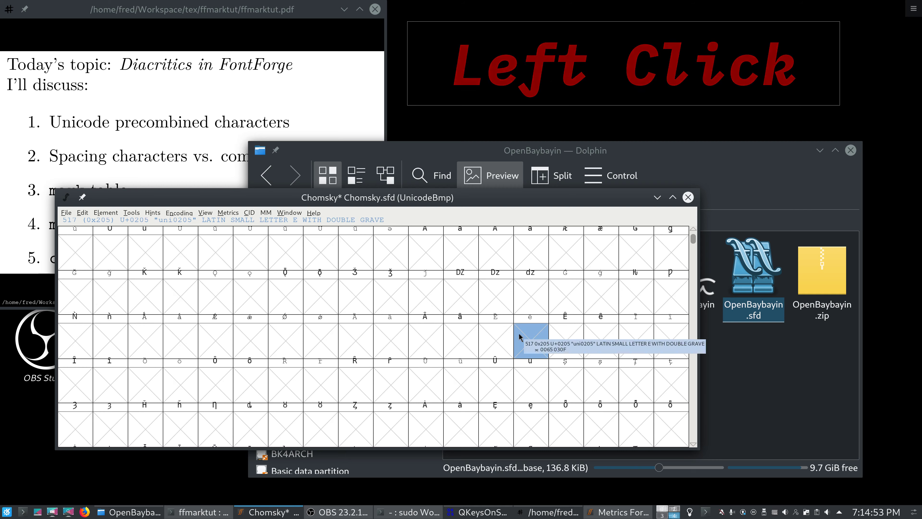
# Step: Go to the spacing macron glyph by name in the Chomsky font
pyautogui.hotkey('ctrl', 'shift', '.')
pyautogui.write('macron')
pyautogui.press('Return')
pyautogui.press('Return')
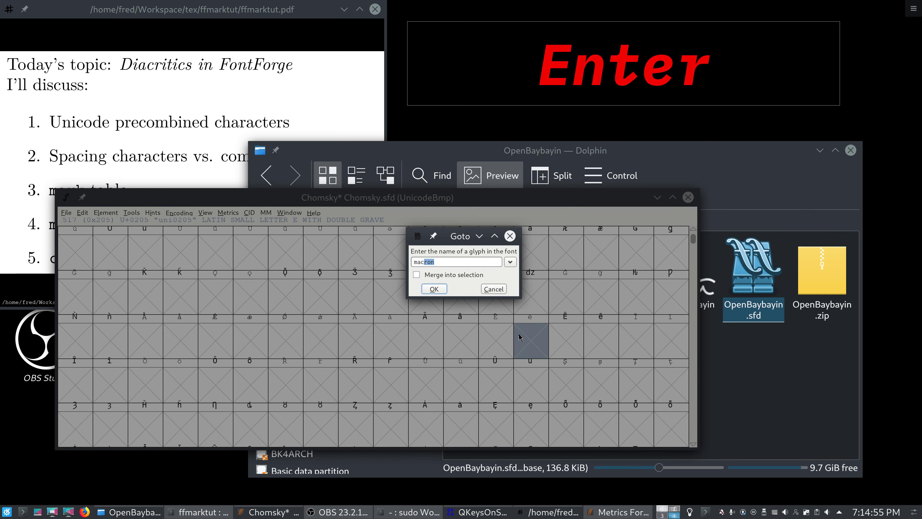
# Step: Go to the spacing dieresis glyph by name in the Chomsky font
pyautogui.hotkey('ctrl', 'shift', '.')
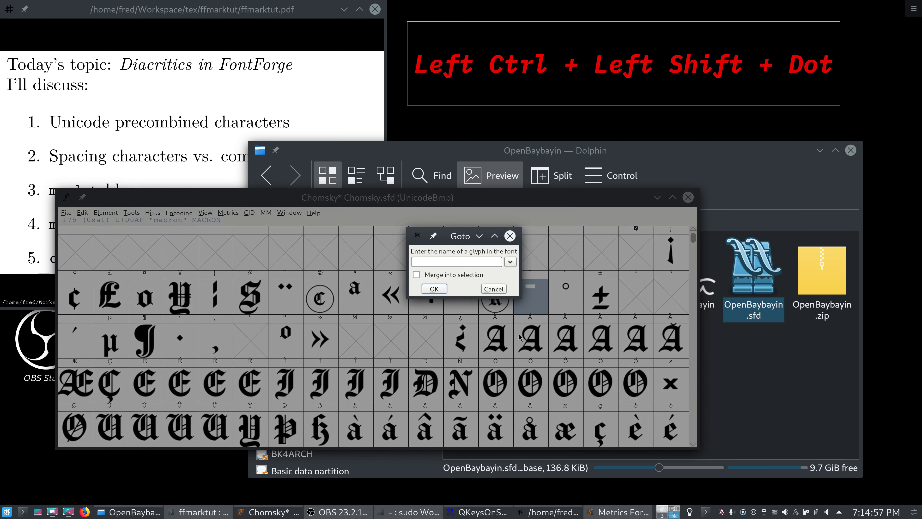
pyautogui.write('ti')
pyautogui.press('BackSpace')
pyautogui.press('BackSpace')
pyautogui.press('BackSpace')
pyautogui.press('BackSpace')
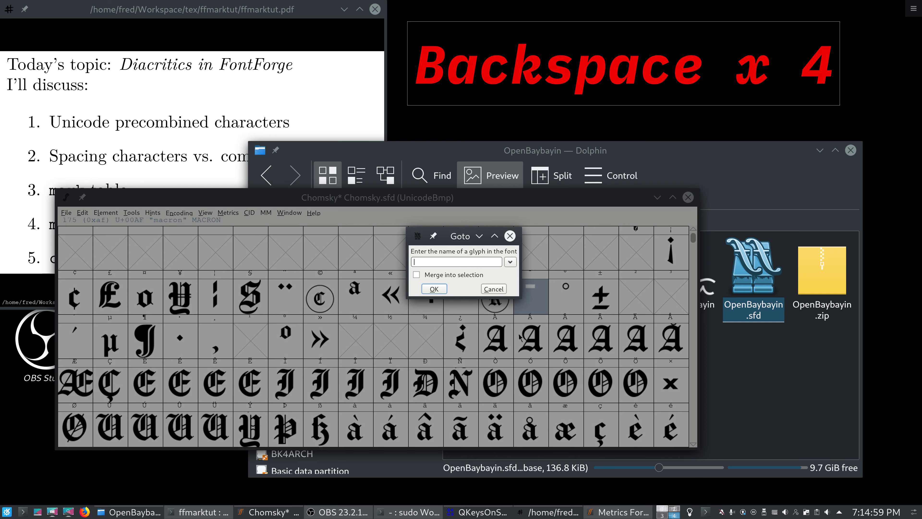
pyautogui.write('d')
pyautogui.press('Return')
pyautogui.press('Return')
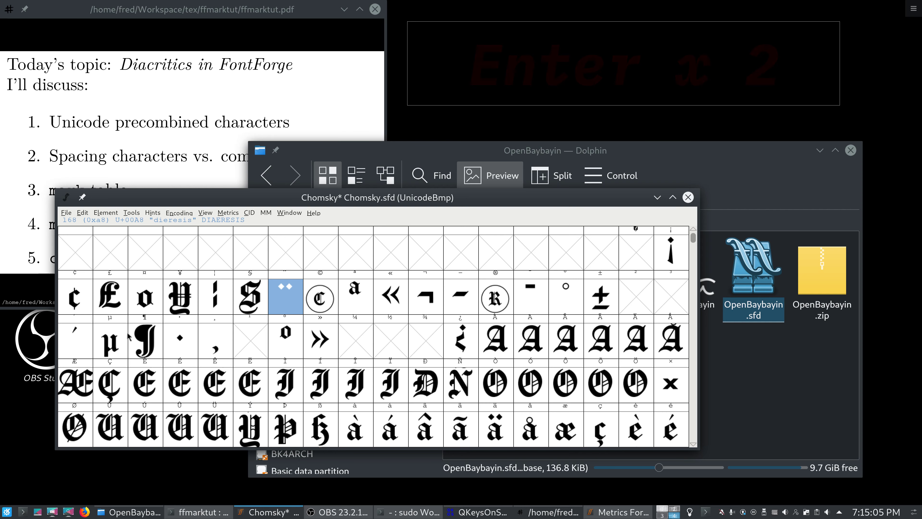
# Step: Select the spacing acute accent (U+00B4), then the left arrowhead slot (U+02C2) among the modifier letters
pyautogui.click(94, 340)
pyautogui.scroll(-20, 206, 345)
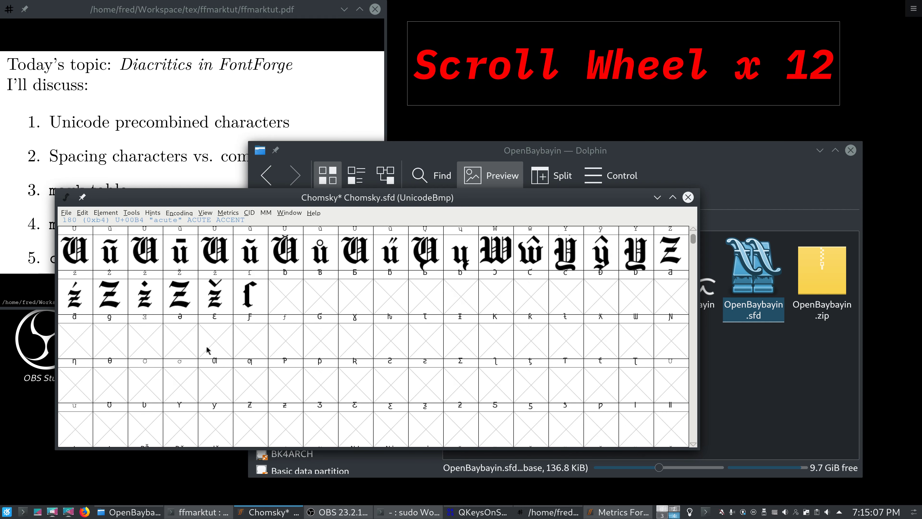
pyautogui.scroll(-6, 207, 350)
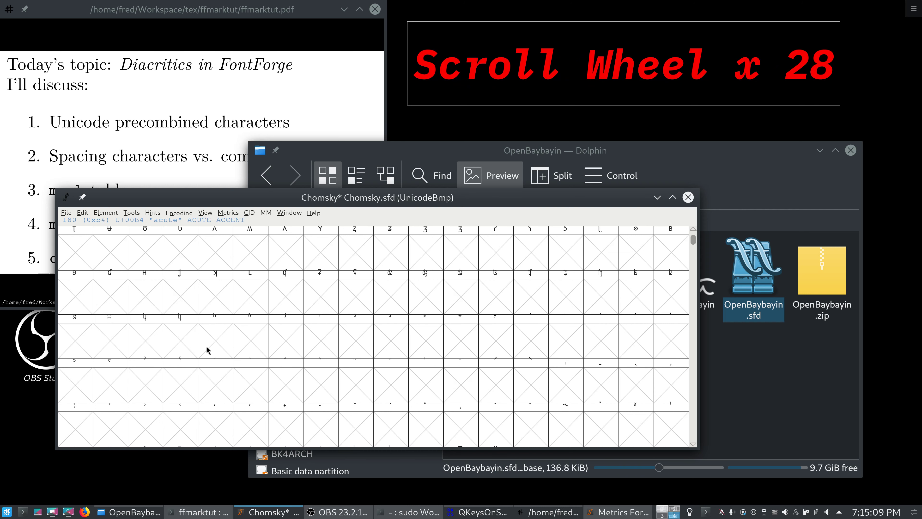
pyautogui.click(228, 378)
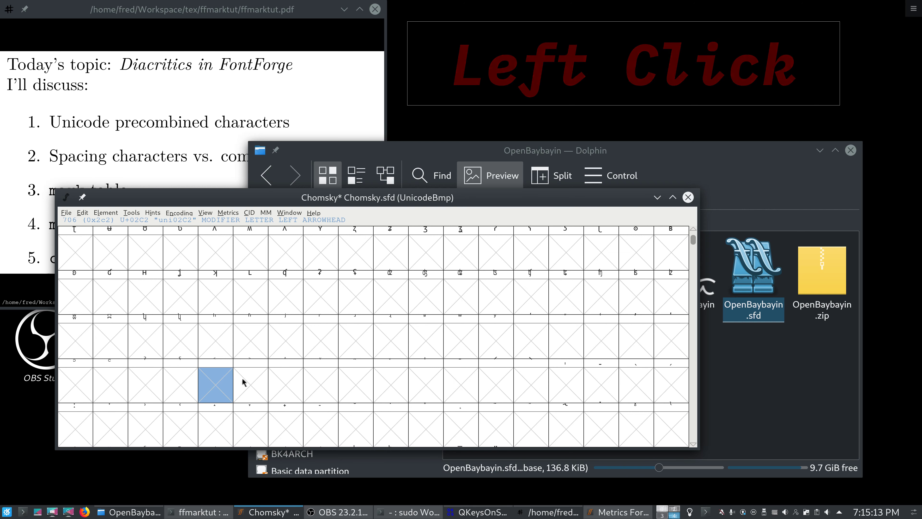
# Step: Step backward through the modifier letter slots from the prime characters to the small turned r (U+02B4)
pyautogui.doubleClick(580, 345)
pyautogui.press('Left')
pyautogui.press('Left')
pyautogui.press('Left')
pyautogui.press('Left')
pyautogui.press('Left')
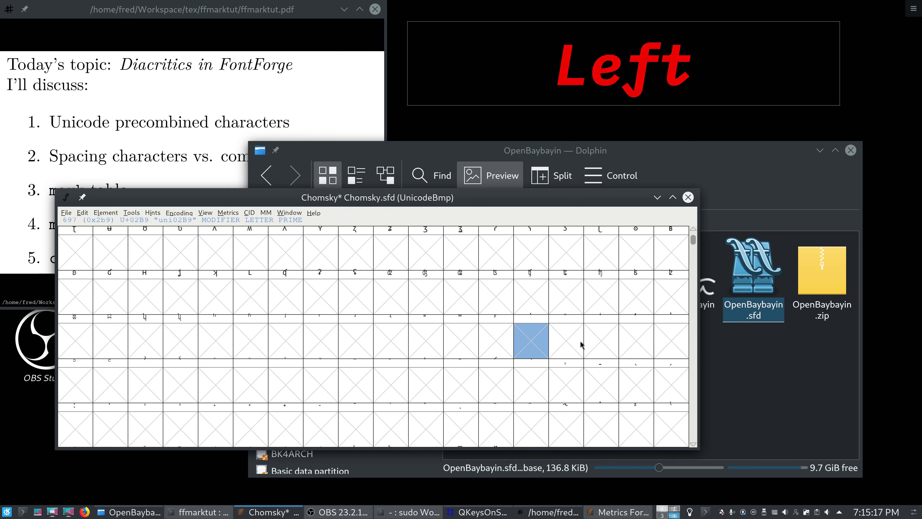
pyautogui.press('Left')
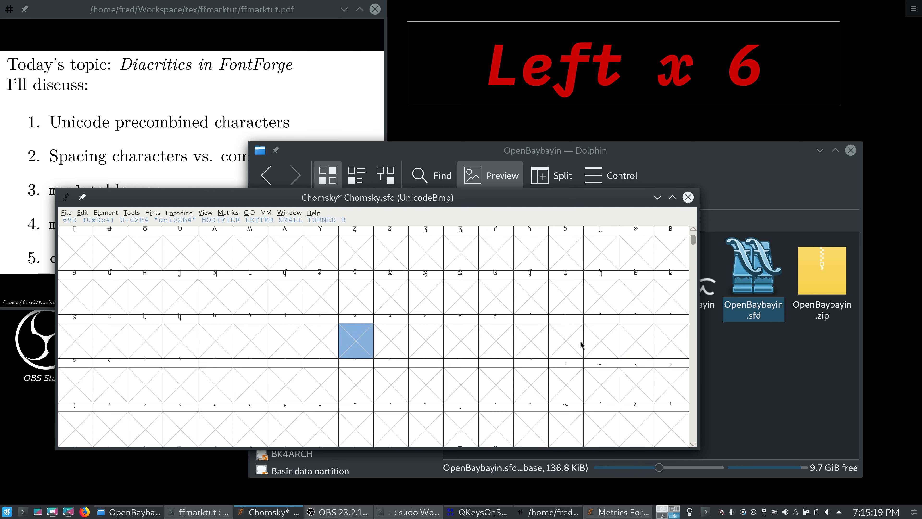
# Step: Inspect the spacing accent slots, including breve (U+02D8), modifier minus sign (U+02D7), dotaccent (U+02D9) and ring (U+02DA)
pyautogui.scroll(-1, 581, 345)
pyautogui.click(353, 363)
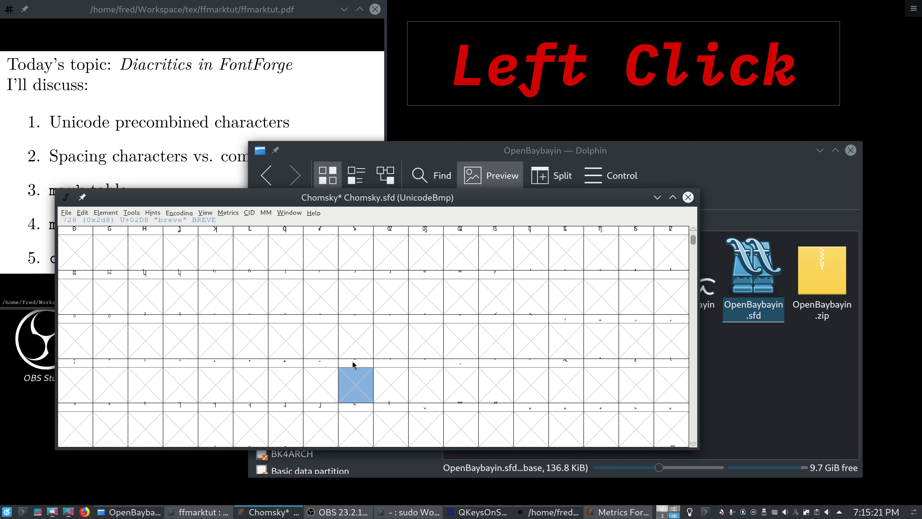
pyautogui.press('Left')
pyautogui.click(362, 377)
pyautogui.press('Left')
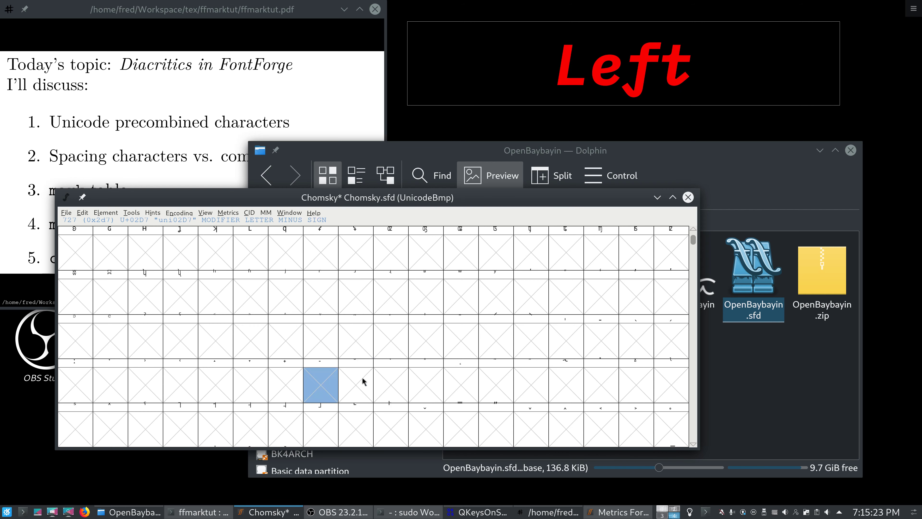
pyautogui.press('Left')
pyautogui.press('Left')
pyautogui.press('Left')
pyautogui.press('Left')
pyautogui.click(375, 385)
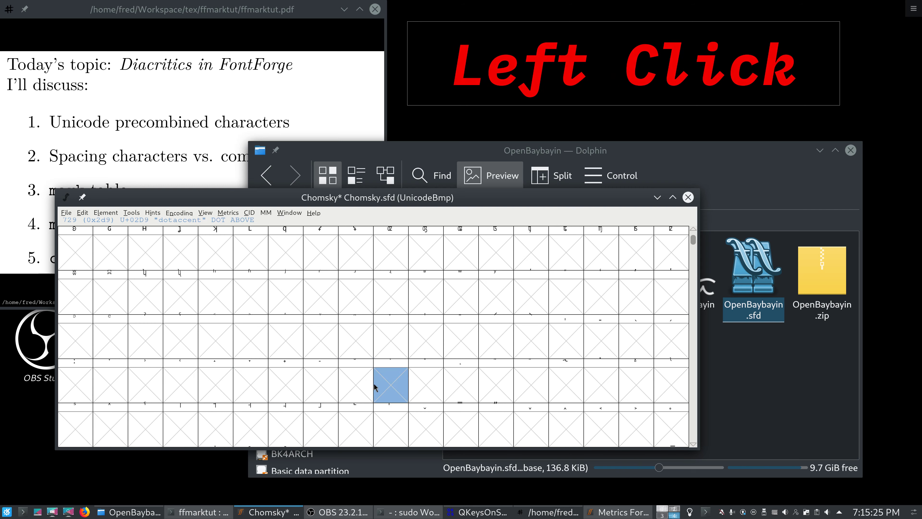
pyautogui.press('Right')
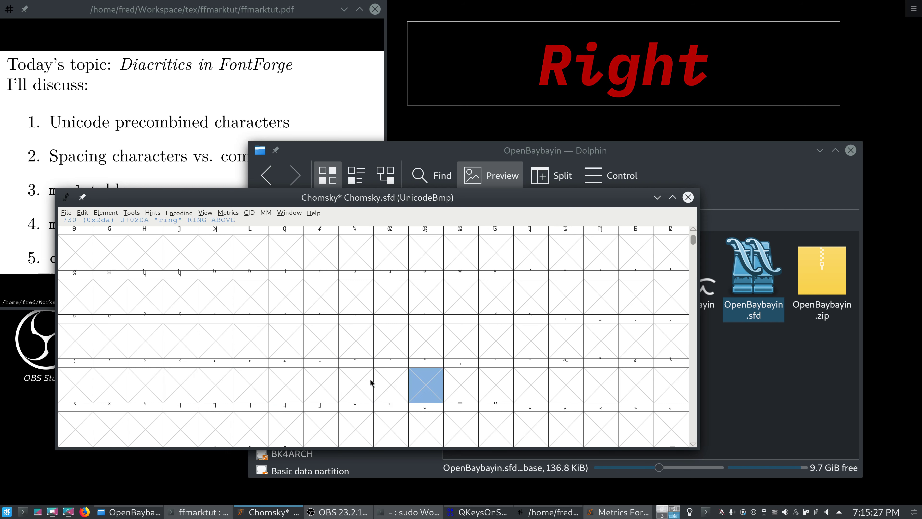
# Step: Compare the spacing ring and ogonek slots with the combining ring and combining ogonek glyphs
pyautogui.scroll(-3, 367, 378)
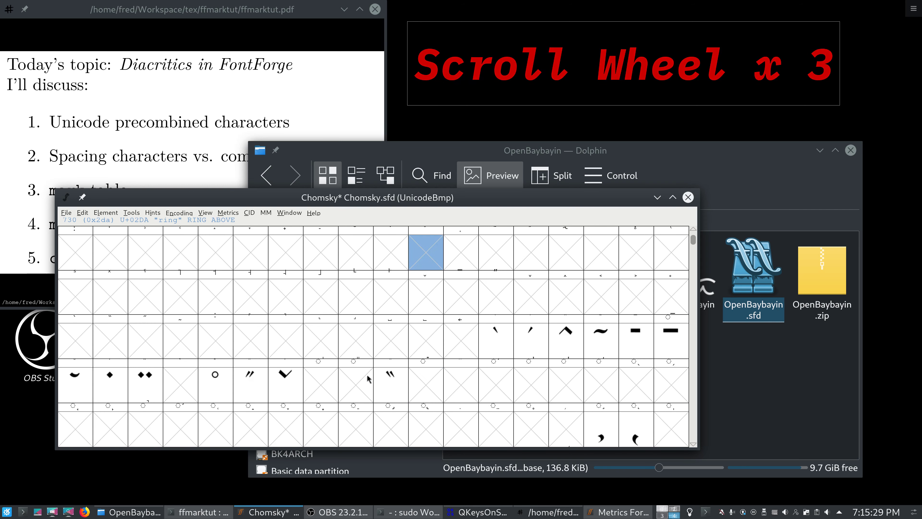
pyautogui.click(210, 395)
pyautogui.click(433, 260)
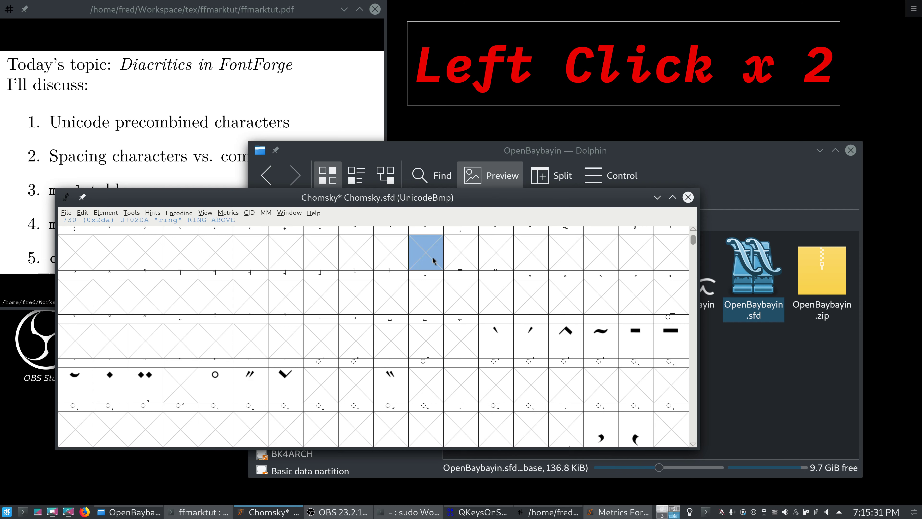
pyautogui.click(455, 251)
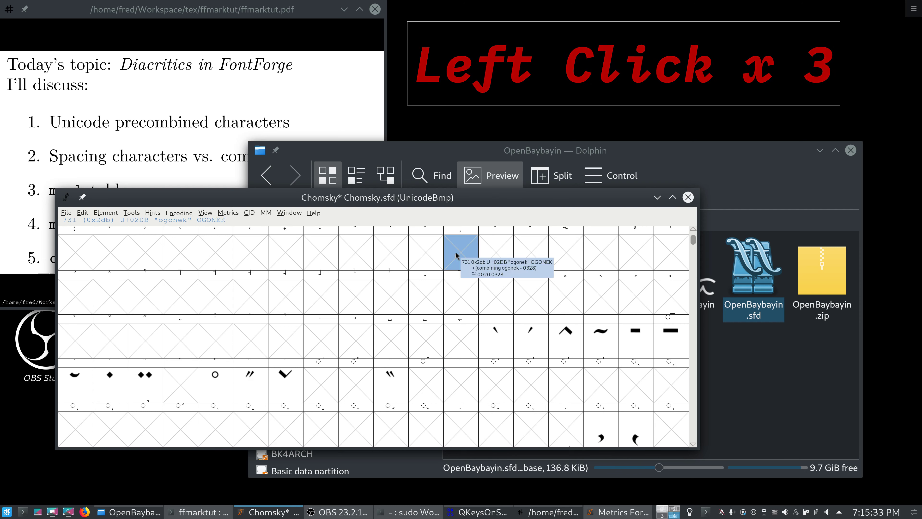
pyautogui.click(619, 434)
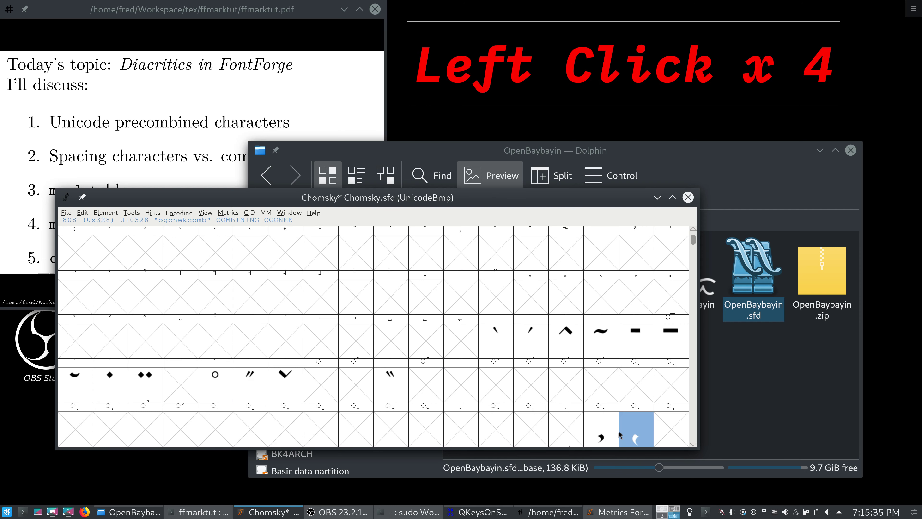
# Step: Select the spacing tilde slot (U+02DC), followed by the spacing double acute slot (U+02DD)
pyautogui.click(480, 246)
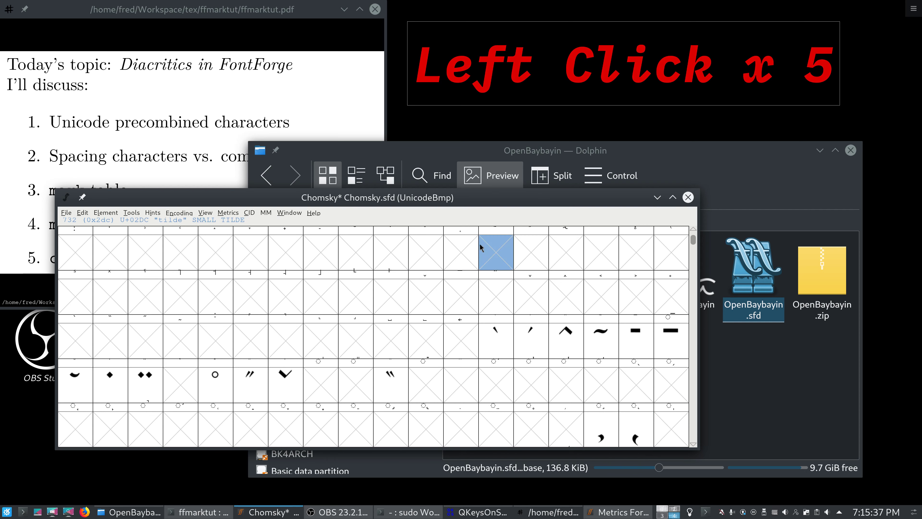
pyautogui.moveTo(489, 248)
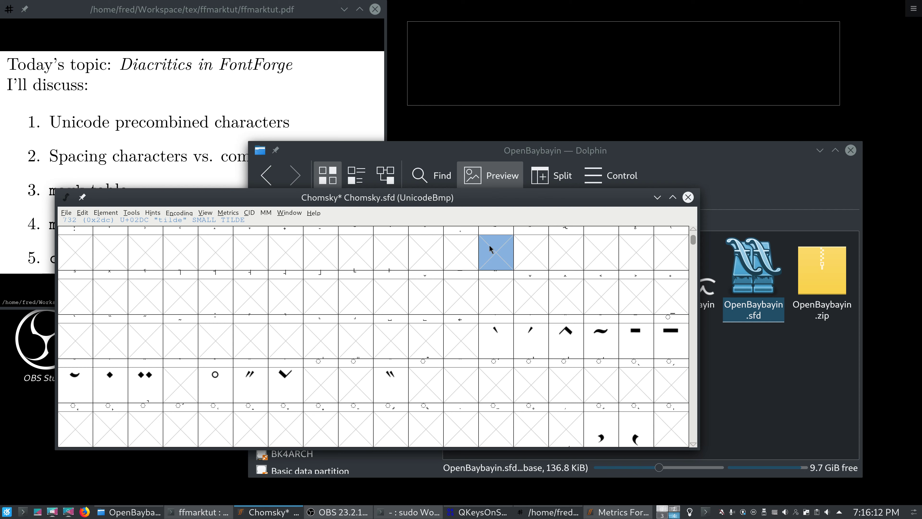
pyautogui.press('Right')
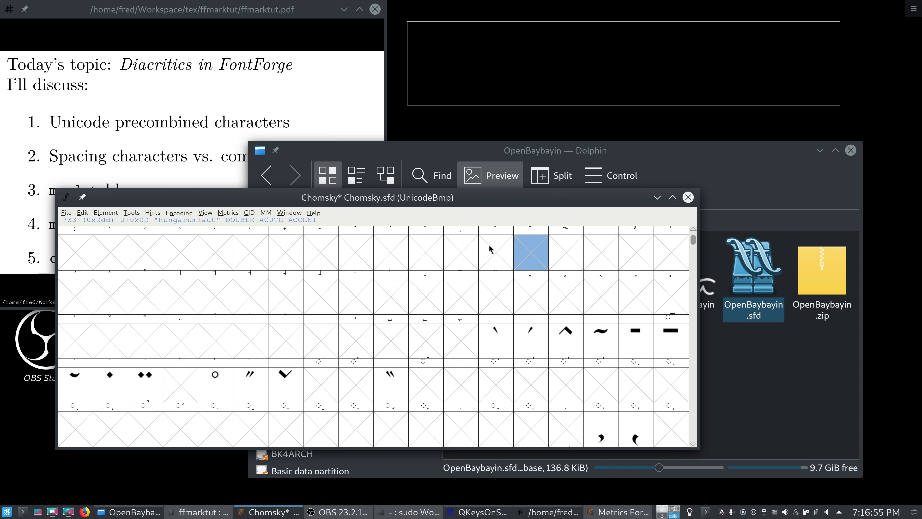
# Step: Turn off PreferSpacingAccents in the Accents preferences and apply the change
pyautogui.click(66, 212)
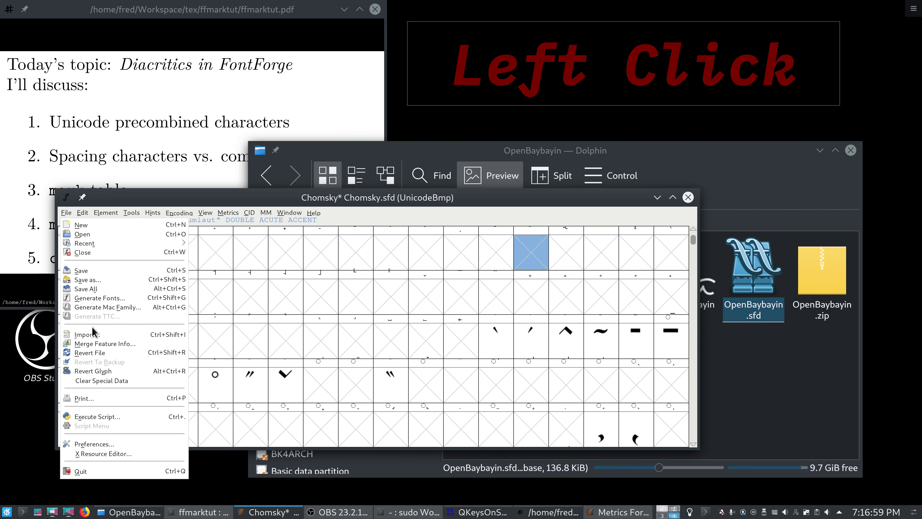
pyautogui.click(124, 443)
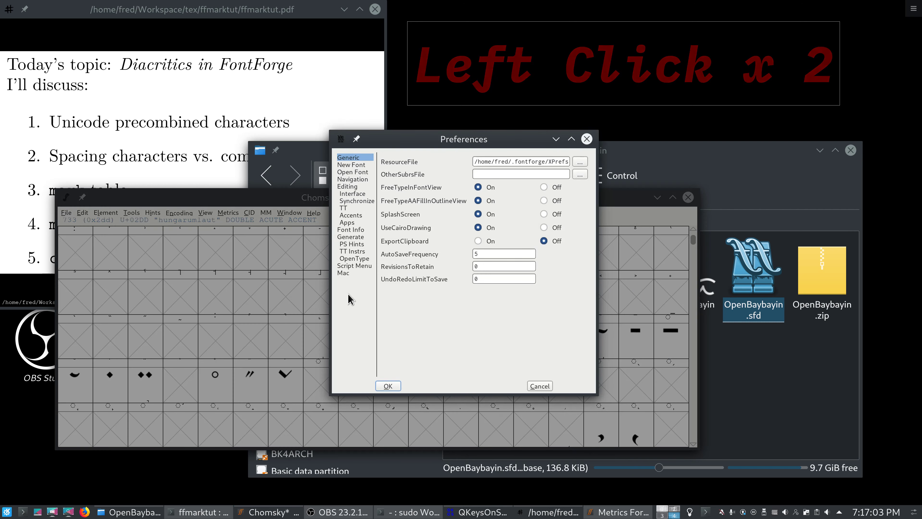
pyautogui.click(351, 230)
pyautogui.click(350, 236)
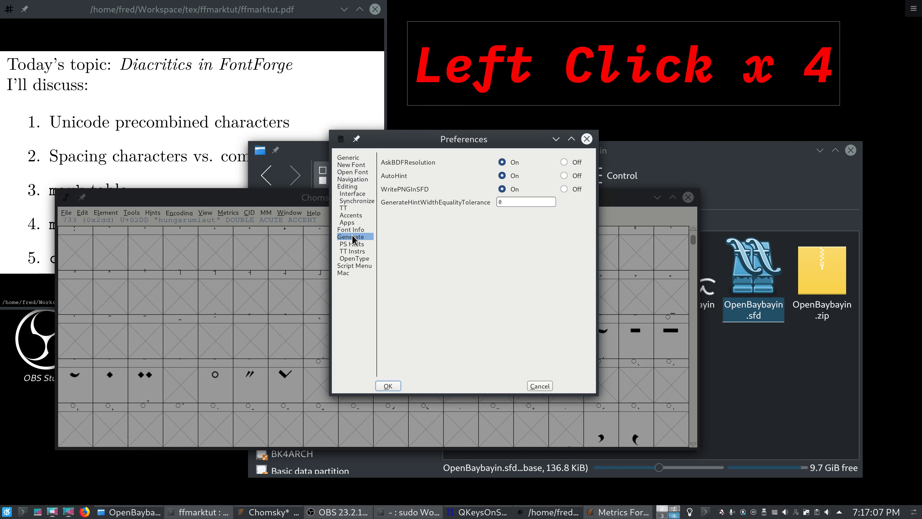
pyautogui.click(350, 215)
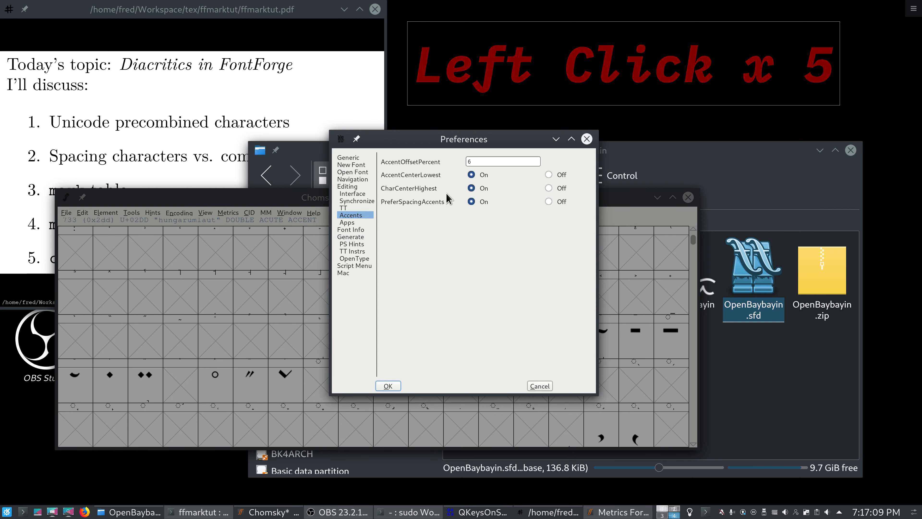
pyautogui.click(564, 202)
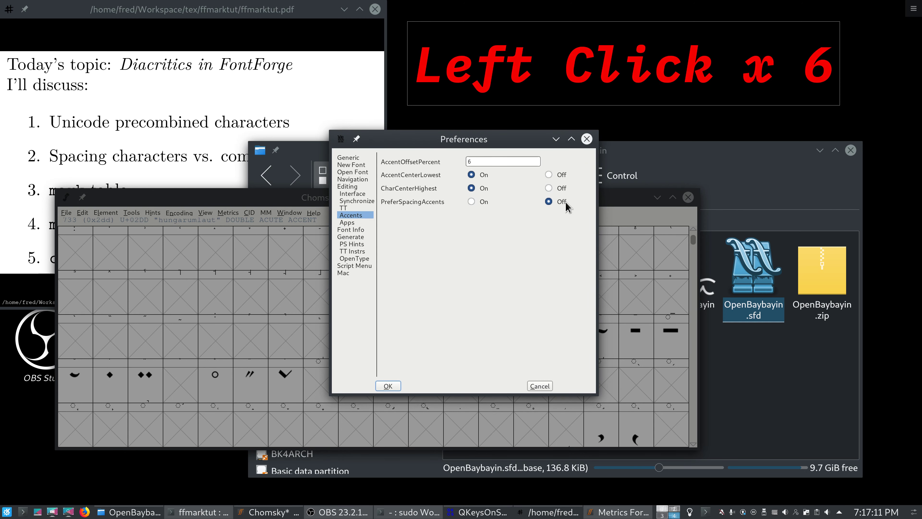
pyautogui.click(390, 387)
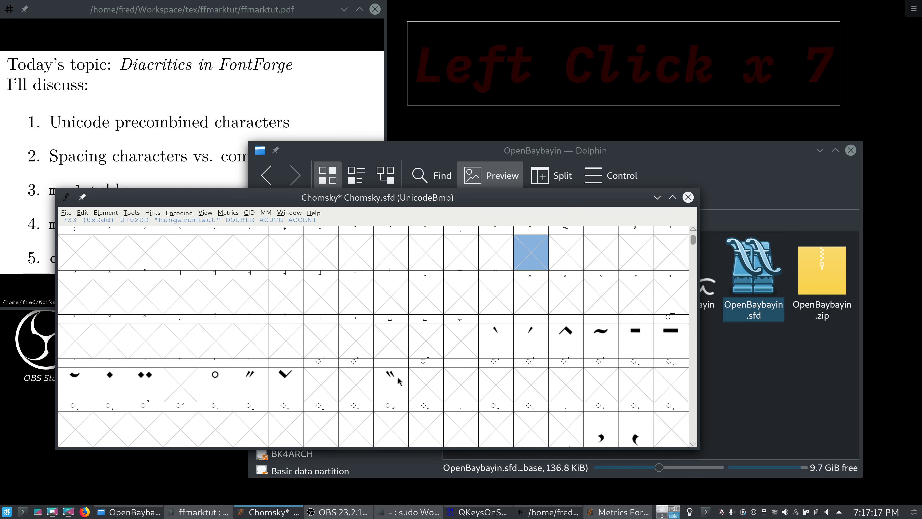
# Step: Open the combining tilde glyph (tildecomb) and examine its mark_top anchor on the Fore layer
pyautogui.doubleClick(596, 341)
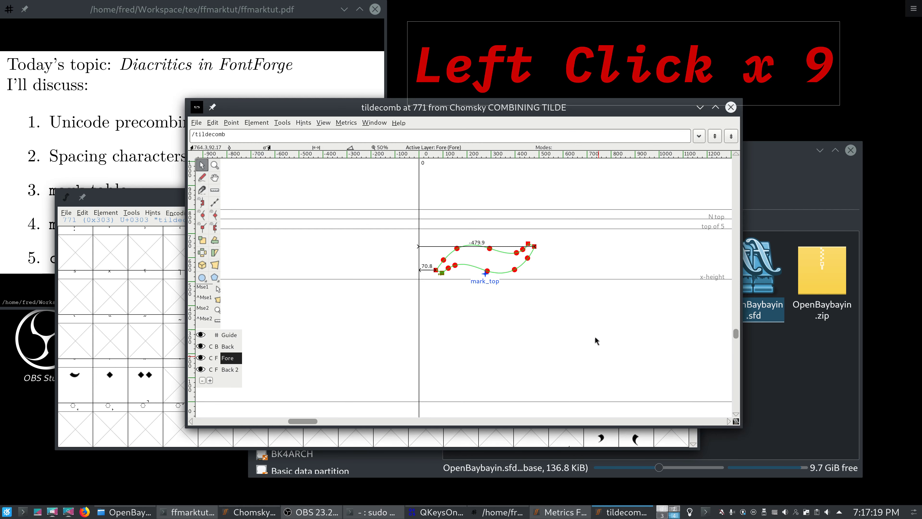
pyautogui.keyDown('ctrl'); pyautogui.scroll(3, 494, 281); pyautogui.keyUp('ctrl')
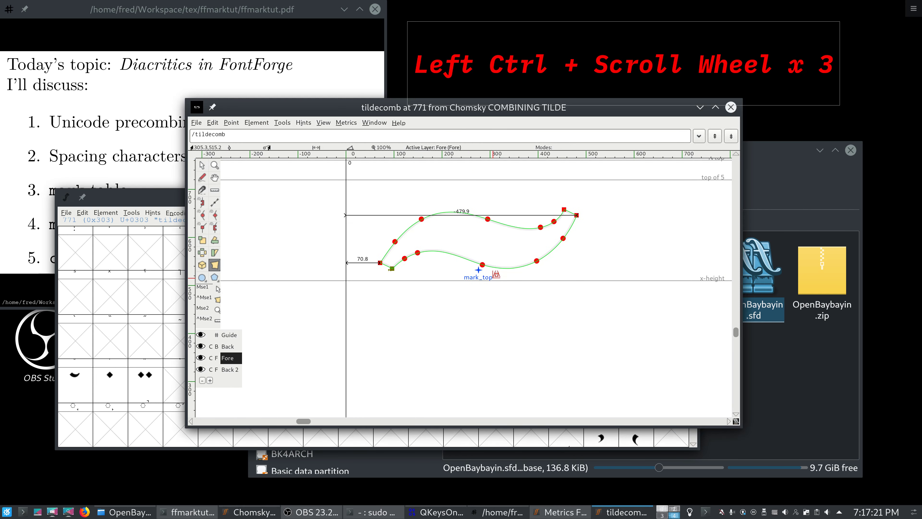
pyautogui.click(234, 339)
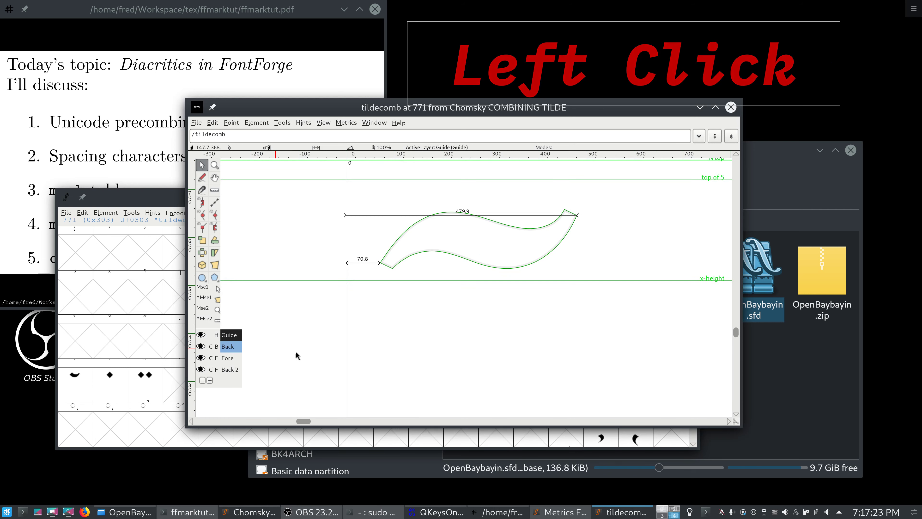
pyautogui.click(228, 358)
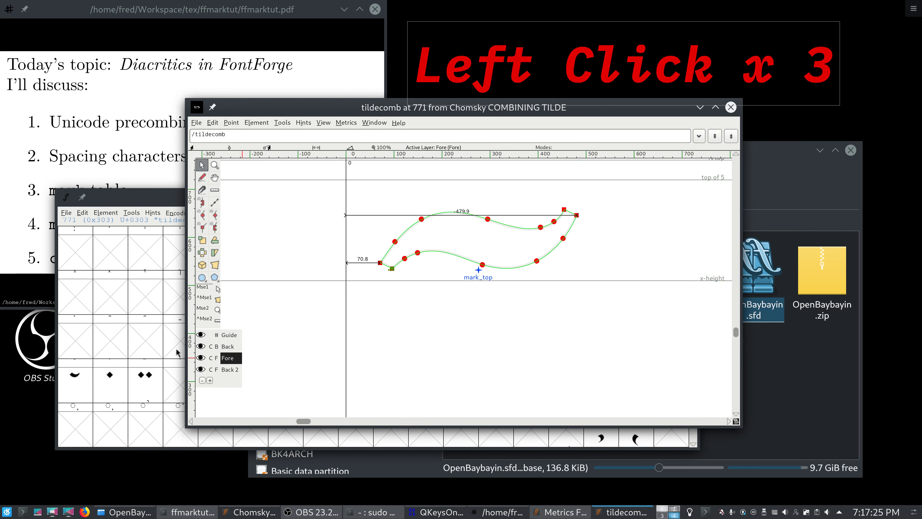
# Step: Open the lowercase n glyph and examine the mark_top anchor above its outline
pyautogui.click(154, 348)
pyautogui.press('n')
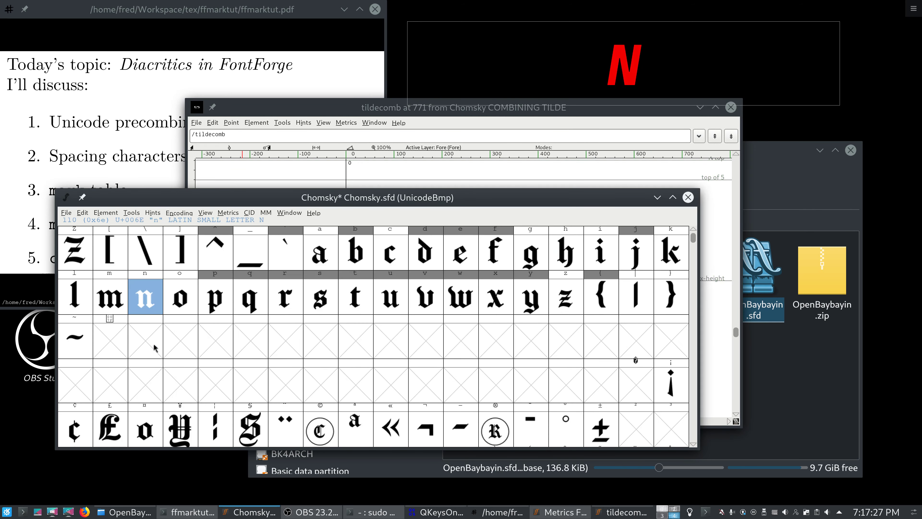
pyautogui.doubleClick(150, 290)
pyautogui.scroll(-6, 432, 258)
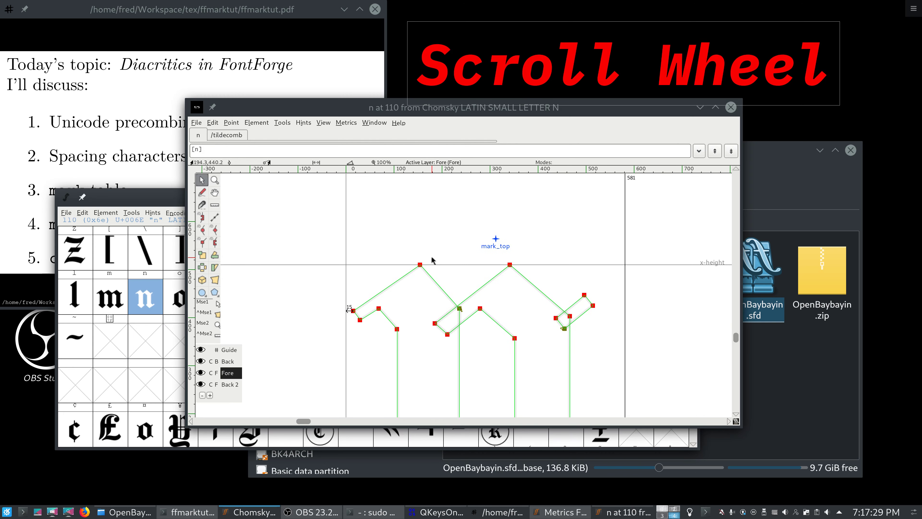
pyautogui.keyDown('ctrl'); pyautogui.scroll(-2, 432, 259); pyautogui.keyUp('ctrl')
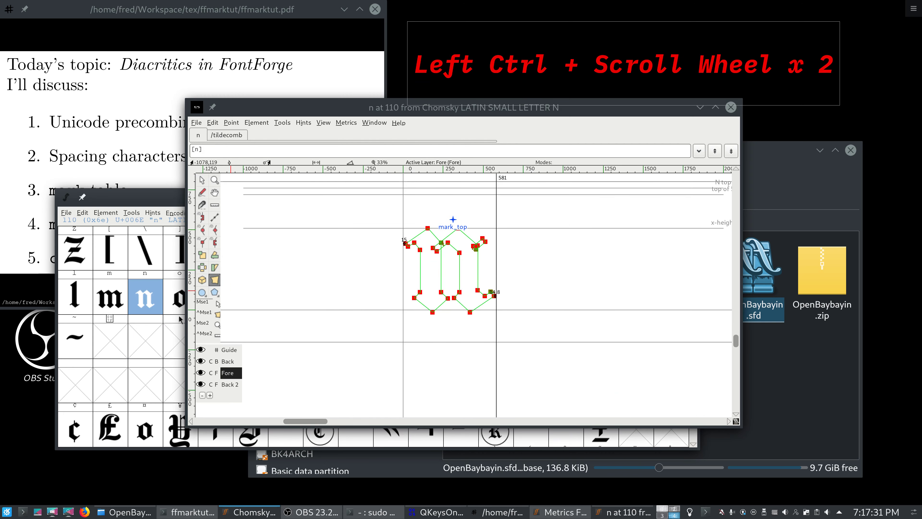
# Step: Open the precomposed ñ glyph (ntilde, U+00F1) alongside the n and tildecomb glyphs
pyautogui.click(168, 323)
pyautogui.scroll(-5, 168, 323)
pyautogui.scroll(-3, 169, 323)
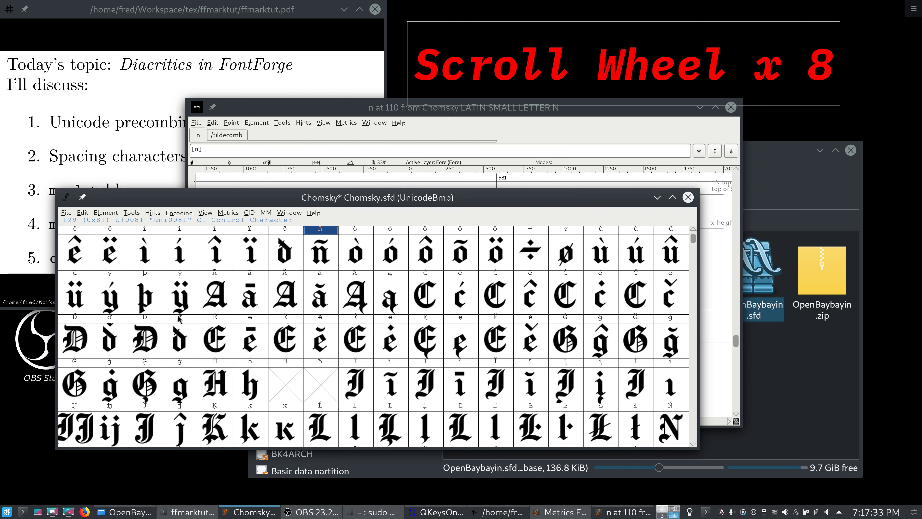
pyautogui.doubleClick(314, 267)
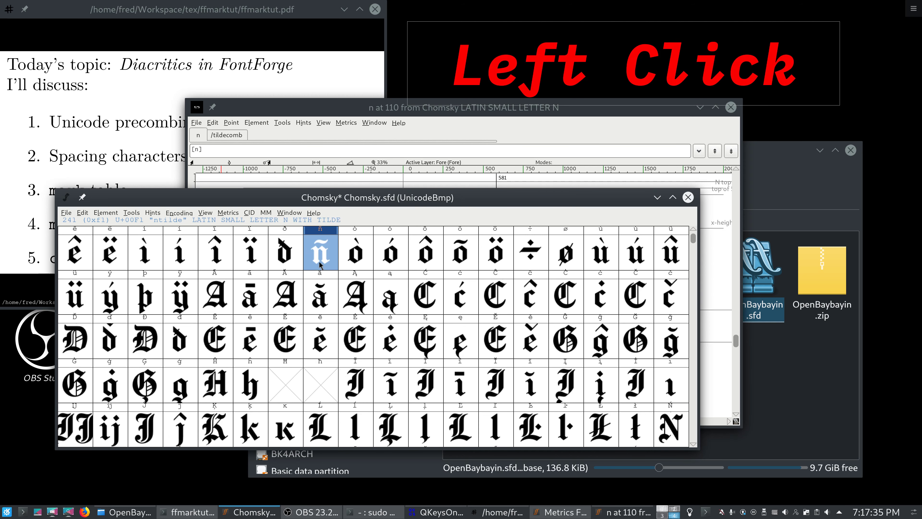
# Step: Inspect the anchor point info of mark_top in the n glyph, including its position and anchor type
pyautogui.click(233, 140)
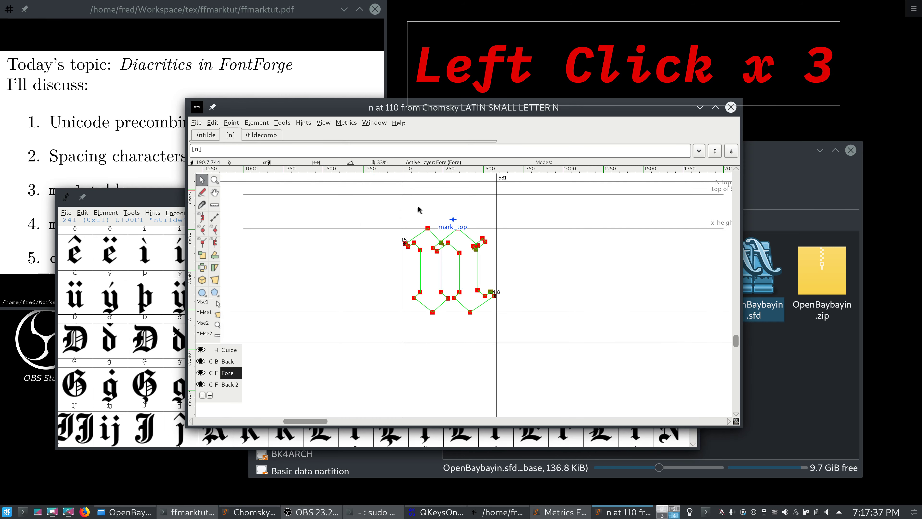
pyautogui.rightClick(454, 222)
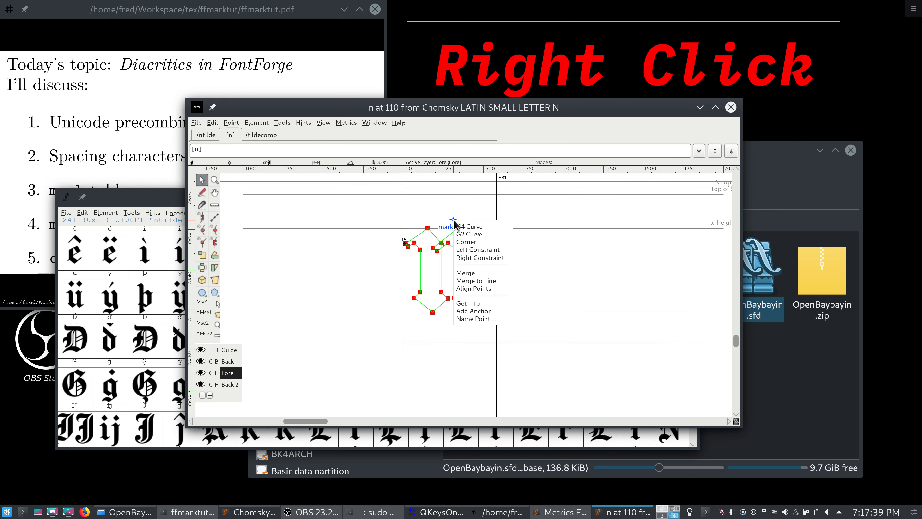
pyautogui.click(493, 303)
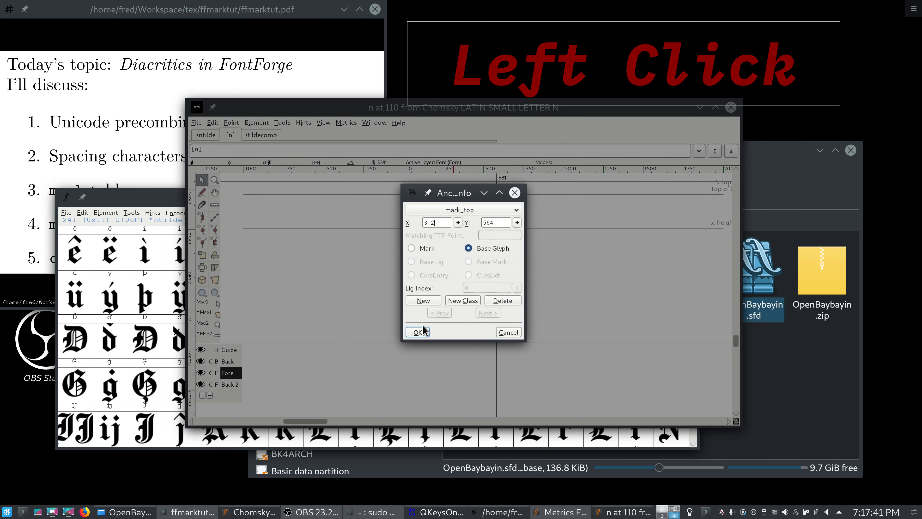
pyautogui.click(418, 331)
# Step: Inspect the anchor point info of mark_top in the tildecomb glyph, including its position and anchor type
pyautogui.click(260, 137)
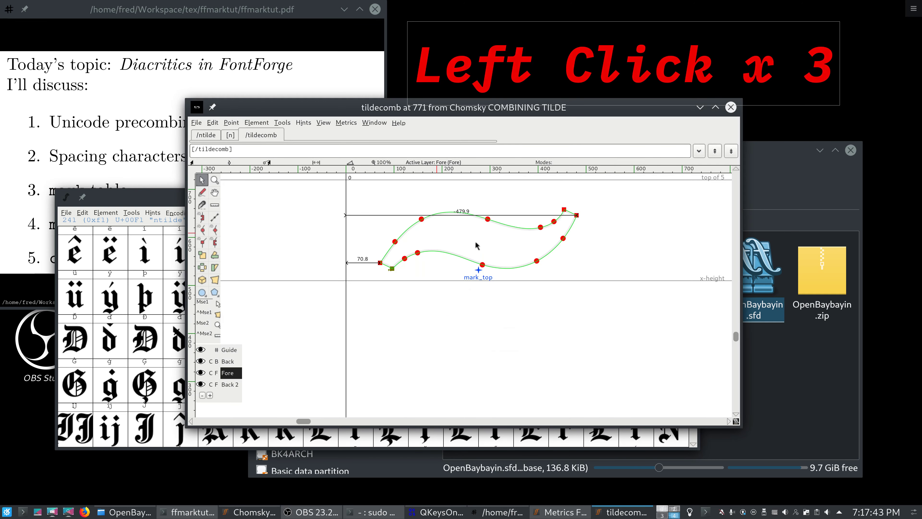
pyautogui.click(476, 270)
pyautogui.rightClick(477, 271)
pyautogui.click(507, 352)
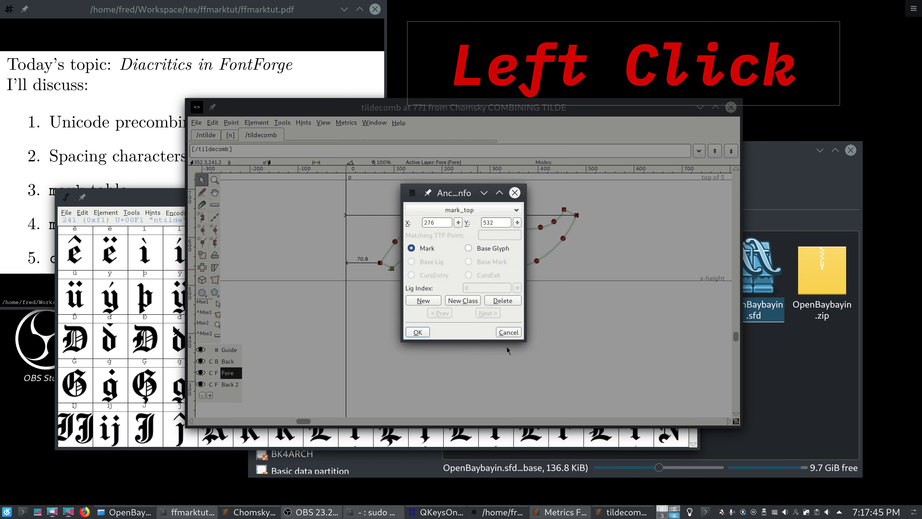
pyautogui.click(418, 332)
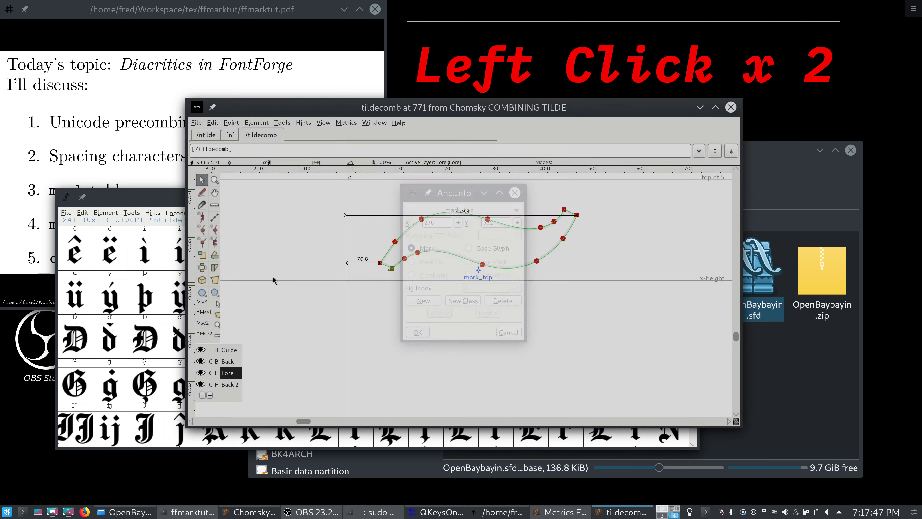
# Step: Select the ñ slot (ntilde) in the font overview and rebuild it with Build Accented Glyph
pyautogui.click(122, 391)
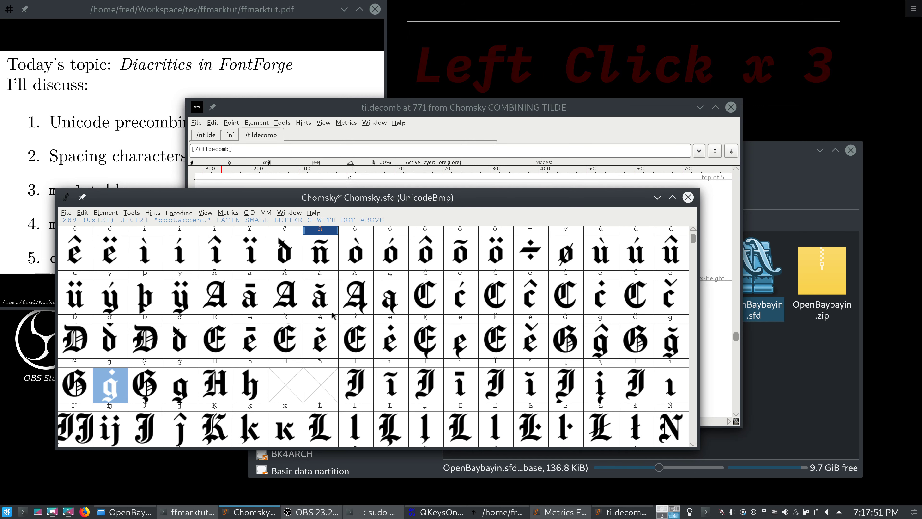
pyautogui.click(321, 261)
pyautogui.scroll(1, 321, 261)
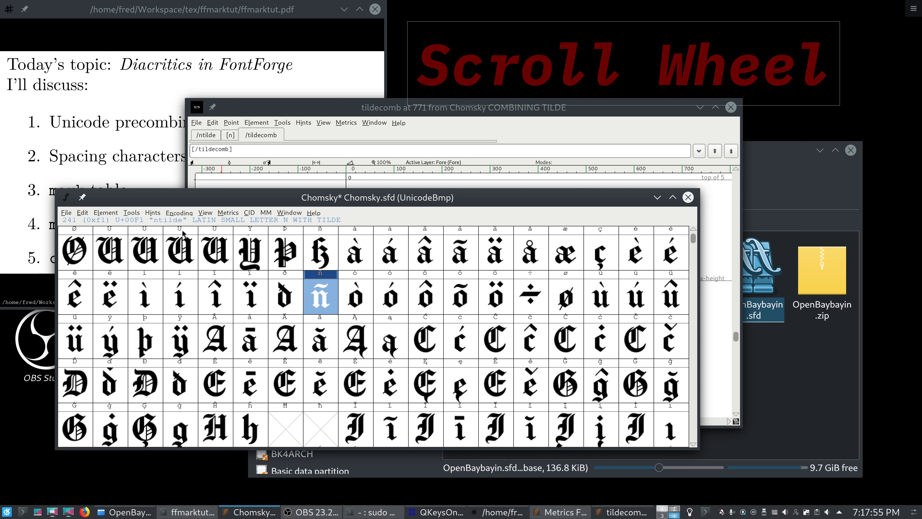
pyautogui.click(115, 209)
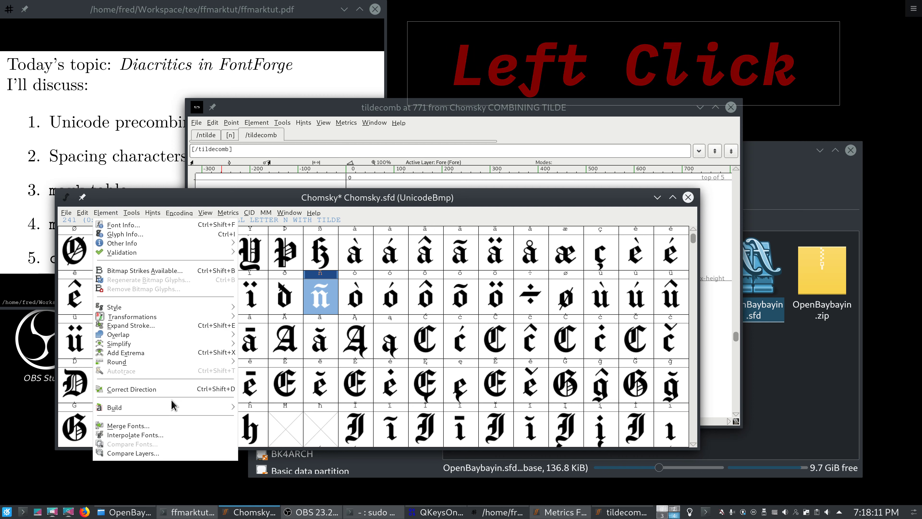
pyautogui.click(171, 408)
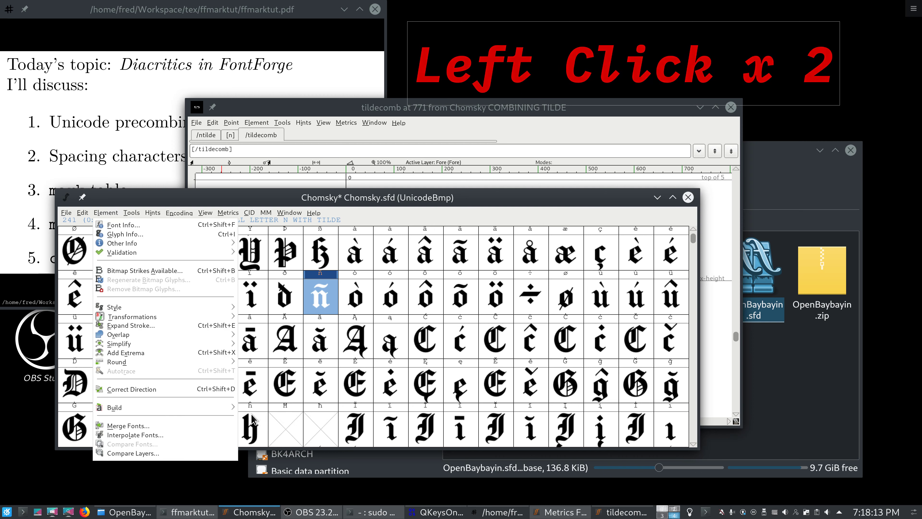
pyautogui.click(258, 411)
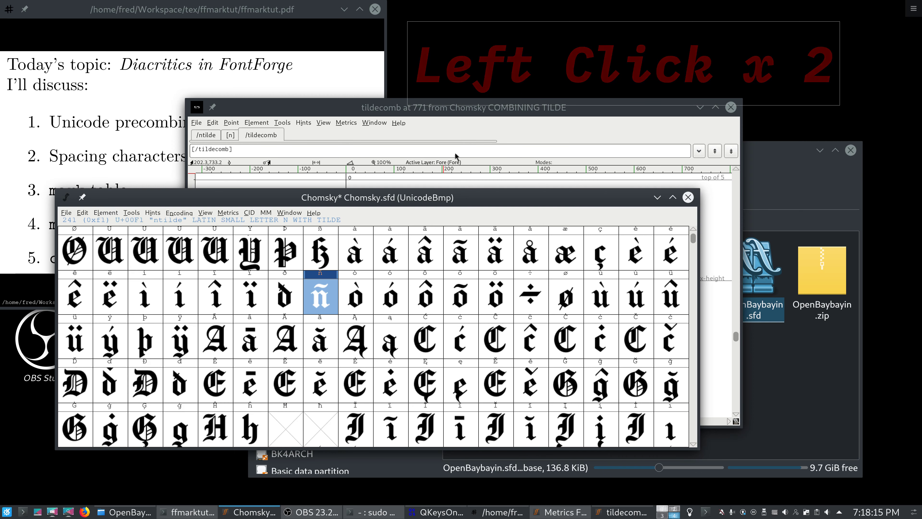
# Step: Delete the mark_top anchors from the combining tilde glyph and the lowercase n glyph
pyautogui.click(474, 111)
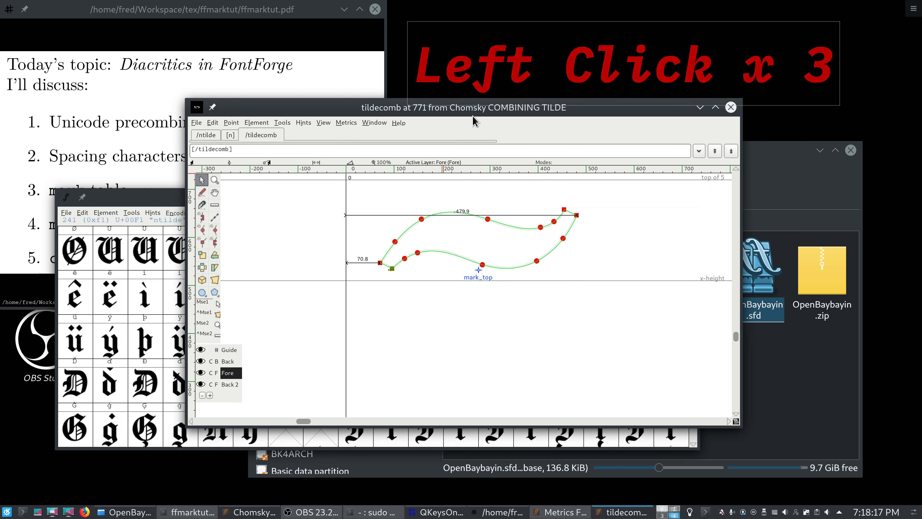
pyautogui.press('BackSpace')
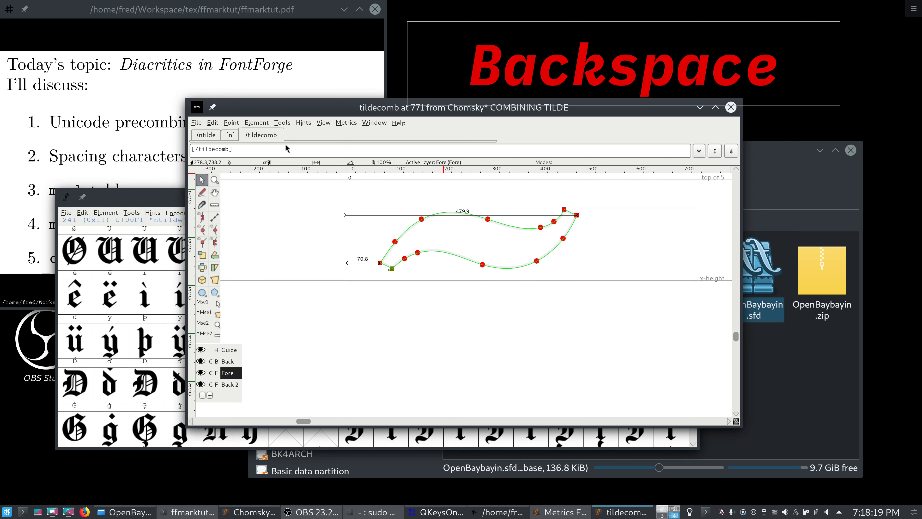
pyautogui.click(231, 138)
pyautogui.click(451, 219)
pyautogui.press('BackSpace')
pyautogui.press('BackSpace')
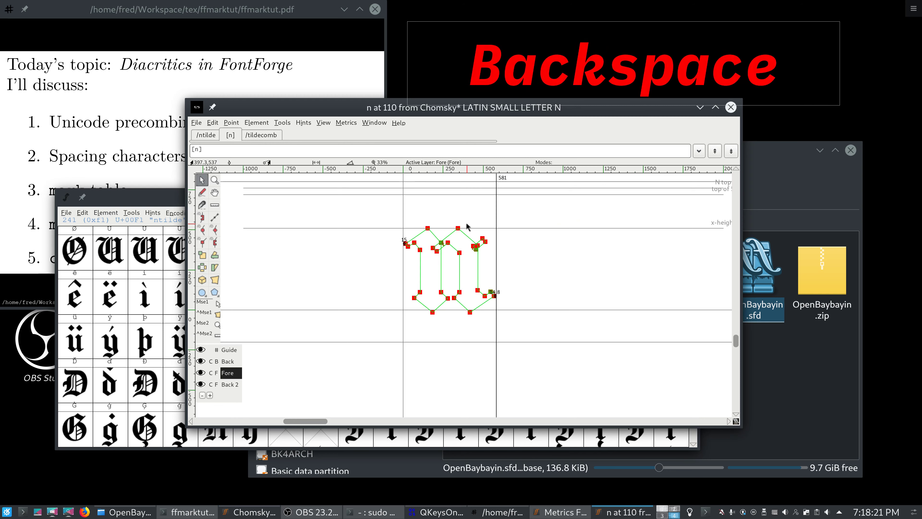
# Step: Run Build Accented Glyph on ñ again, with its component glyphs now lacking anchors
pyautogui.click(149, 197)
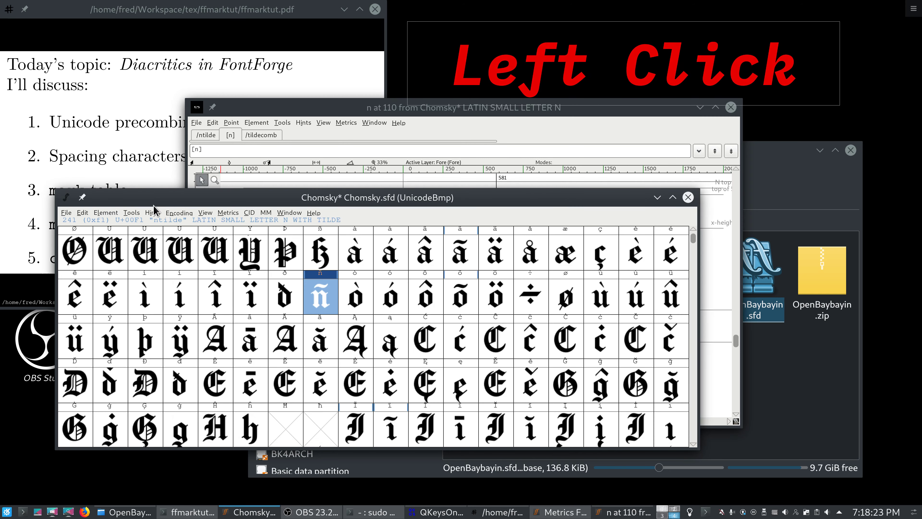
pyautogui.click(109, 213)
pyautogui.click(171, 408)
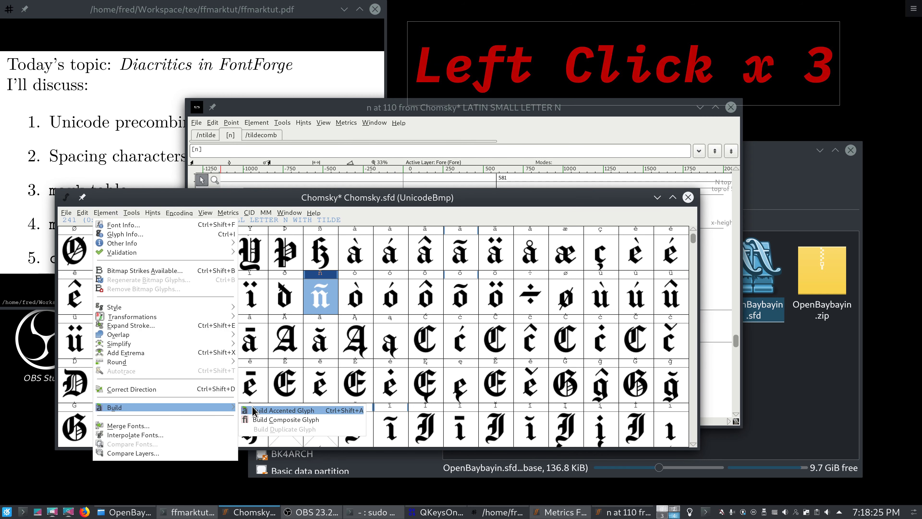
pyautogui.click(279, 410)
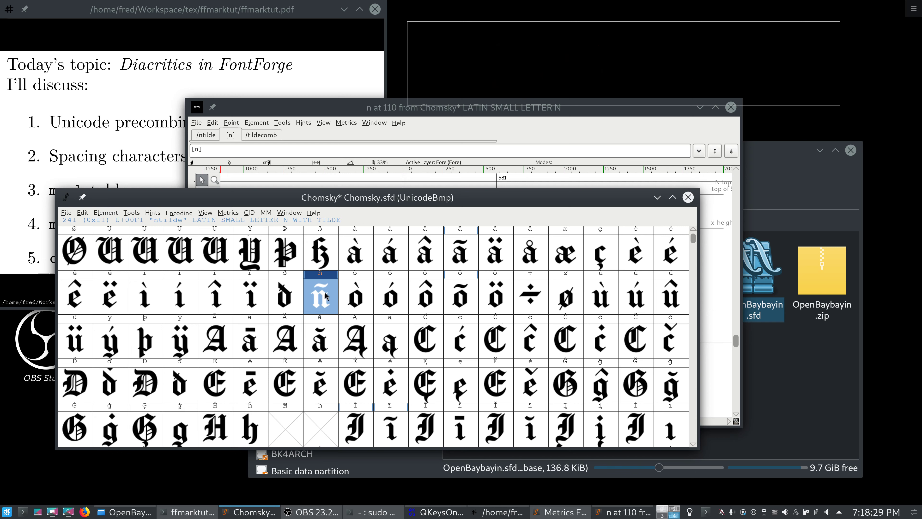
# Step: Open the lowercase o glyph and delete its mark_top anchor
pyautogui.click(351, 295)
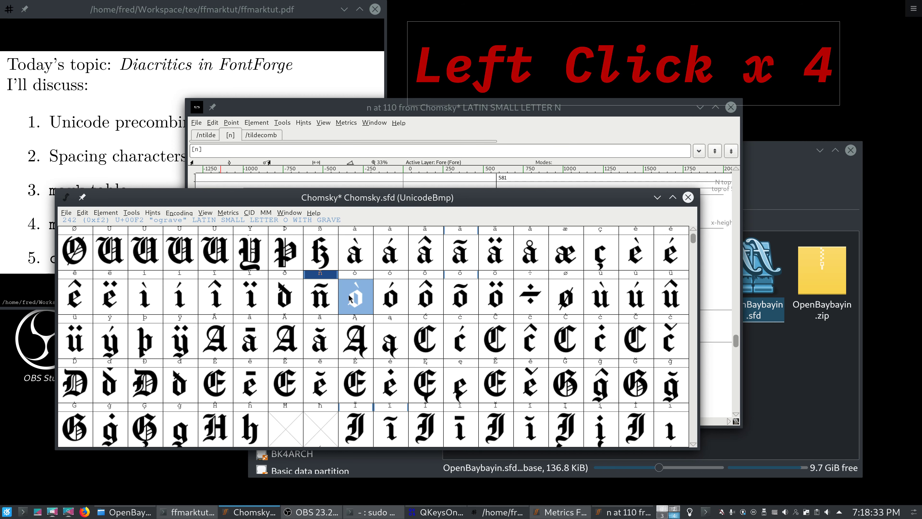
pyautogui.press('o')
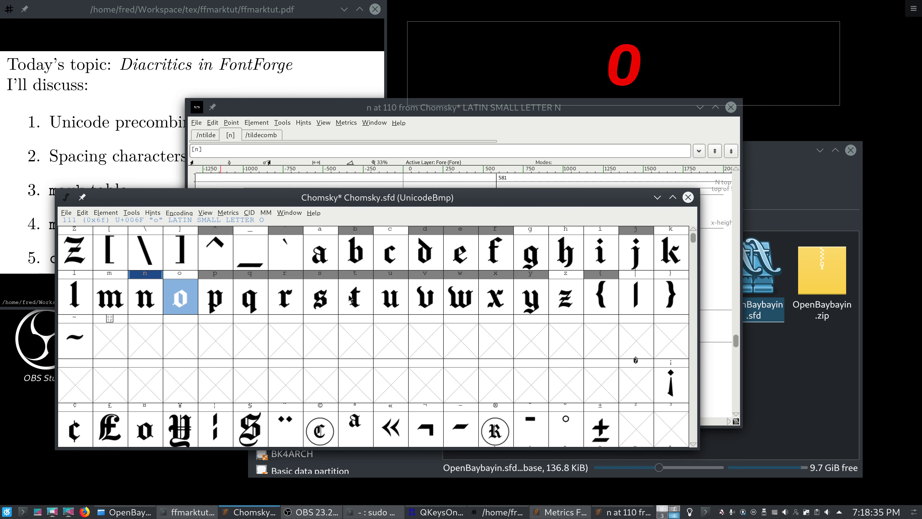
pyautogui.click(215, 296)
pyautogui.doubleClick(180, 296)
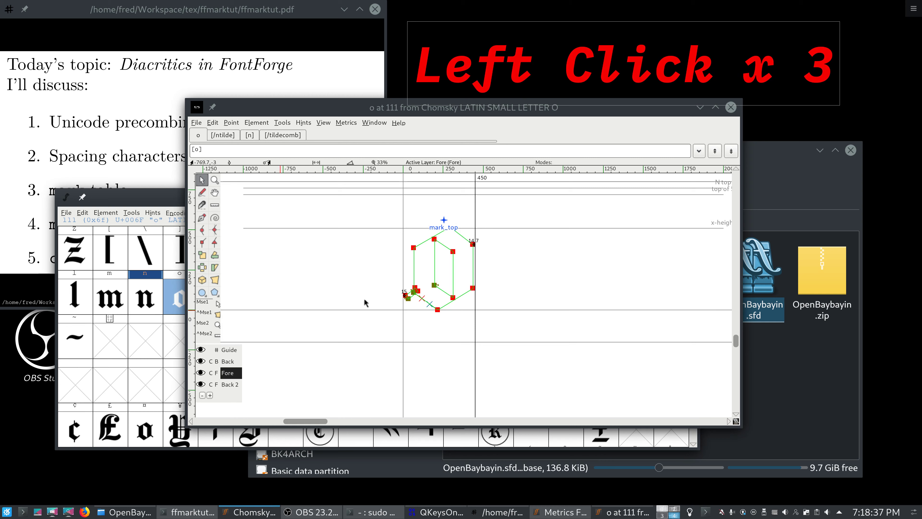
pyautogui.click(430, 218)
pyautogui.press('BackSpace')
# Step: Select the ò slot (ograve, U+00F2) and rebuild it with Build Accented Glyph
pyautogui.click(130, 297)
pyautogui.scroll(-4, 130, 298)
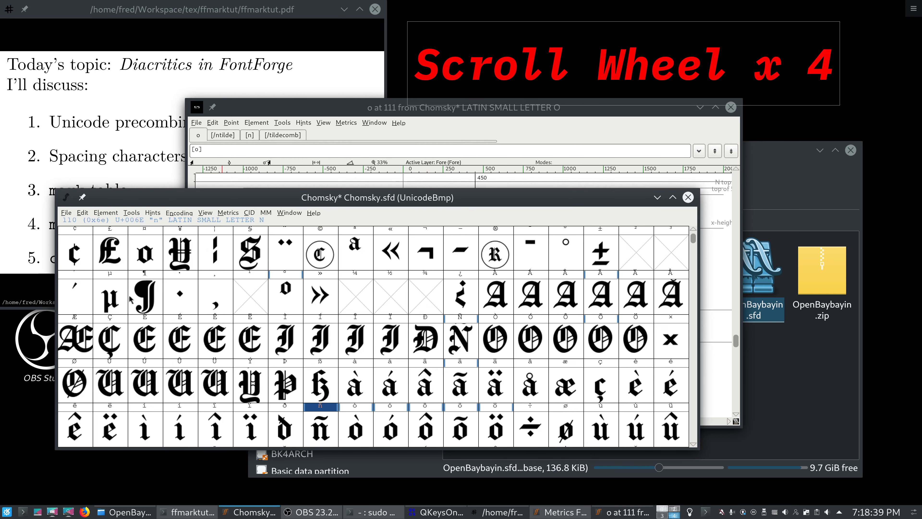
pyautogui.scroll(-2, 130, 299)
pyautogui.click(371, 343)
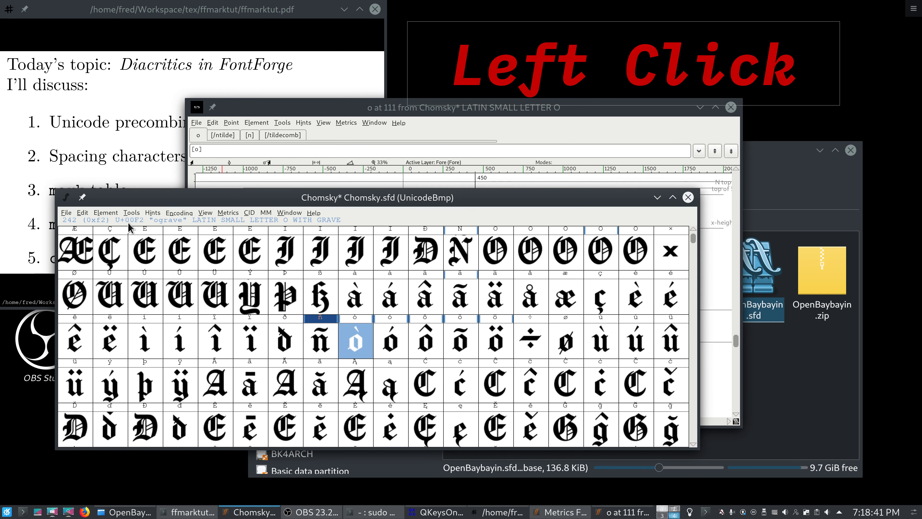
pyautogui.click(116, 214)
pyautogui.moveTo(206, 411)
pyautogui.click(244, 412)
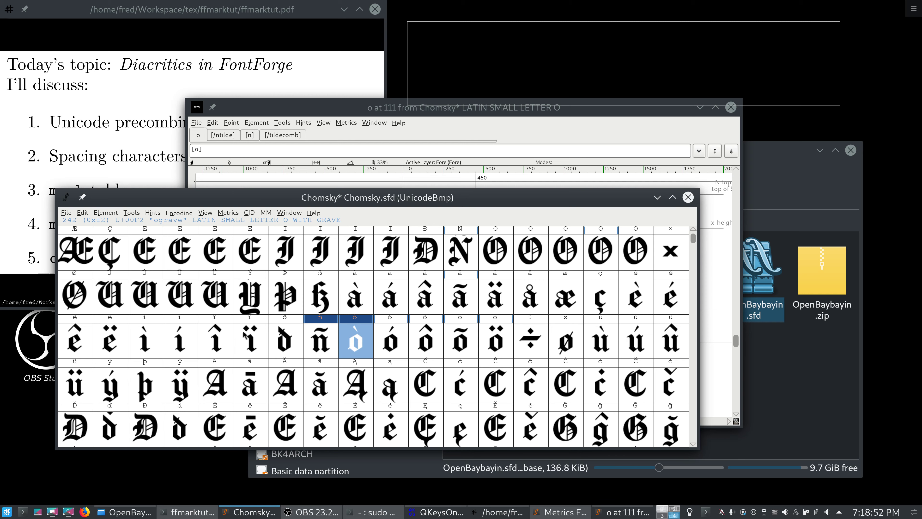
# Step: Open the å glyph (aring), followed by the d-with-caron glyph (dcaron), and examine how their accents are placed
pyautogui.doubleClick(536, 305)
pyautogui.click(165, 327)
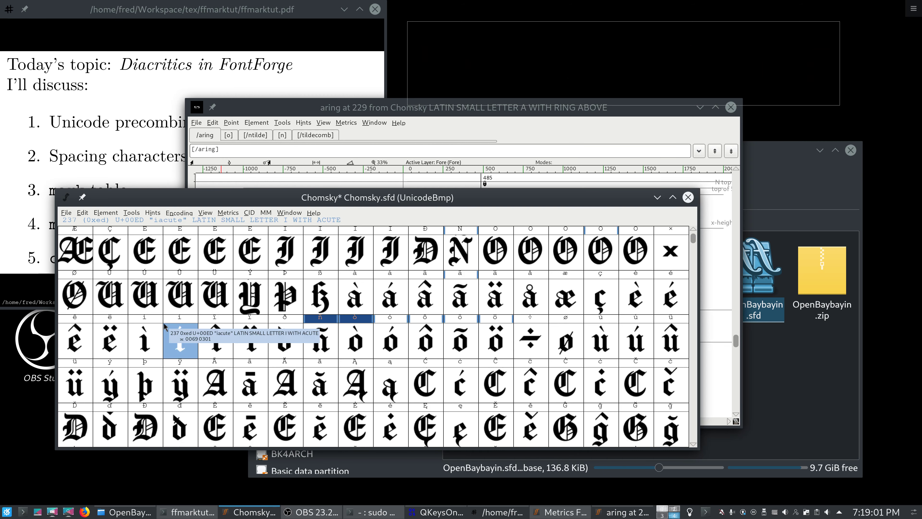
pyautogui.scroll(-1, 165, 327)
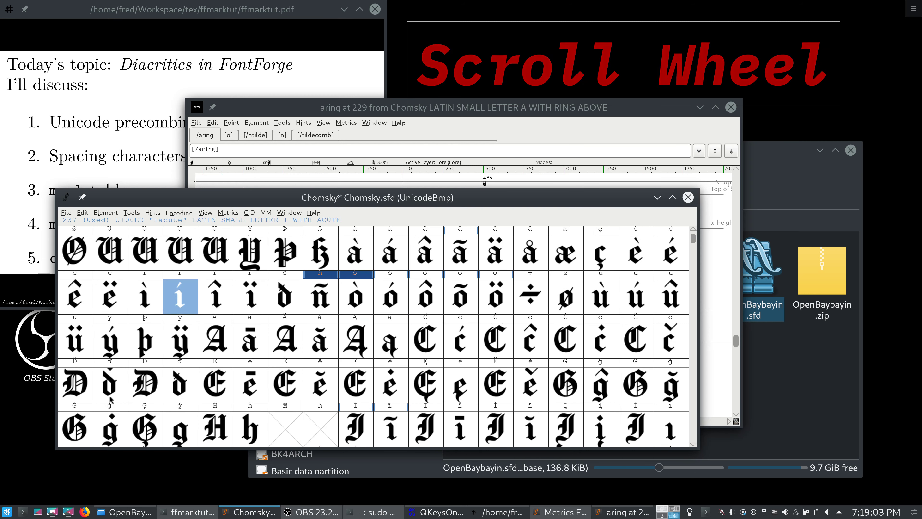
pyautogui.doubleClick(110, 398)
pyautogui.scroll(3, 360, 293)
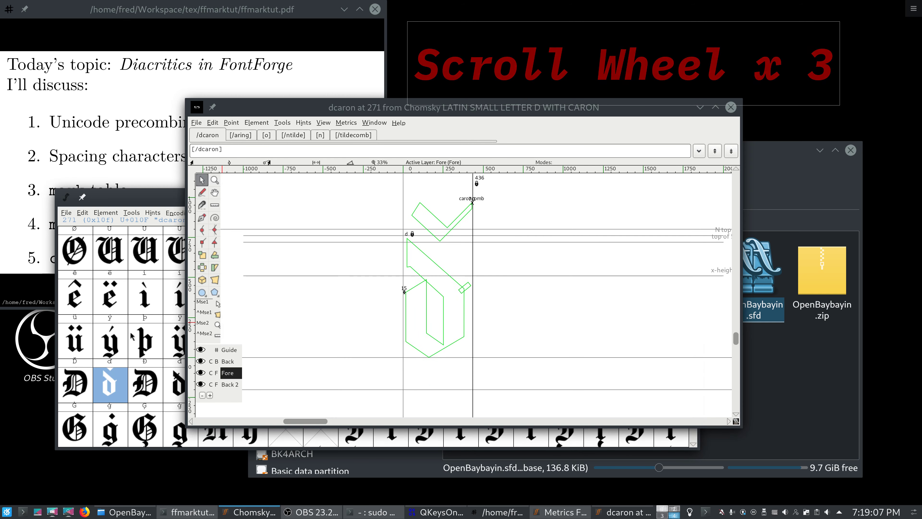
# Step: Open the ĝ glyph (gcircumflex, U+011D) and examine how its circumflex sits over the g
pyautogui.click(119, 332)
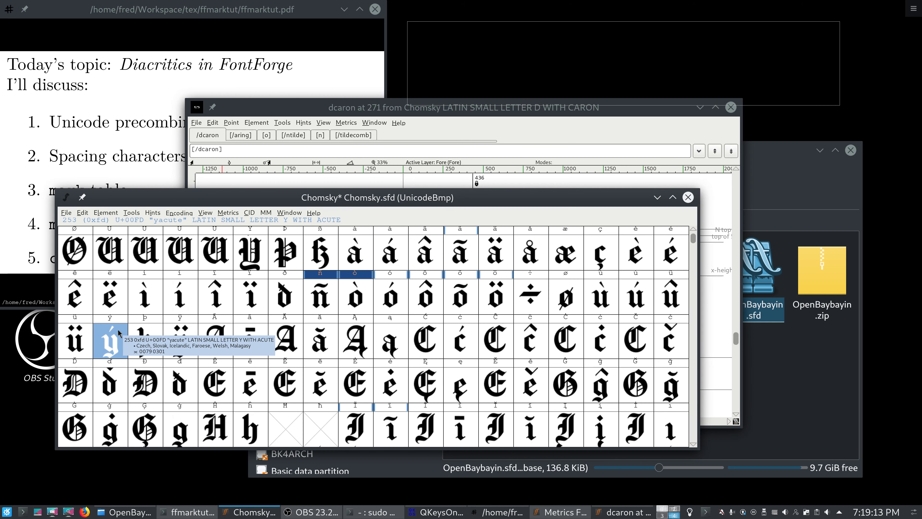
pyautogui.doubleClick(598, 392)
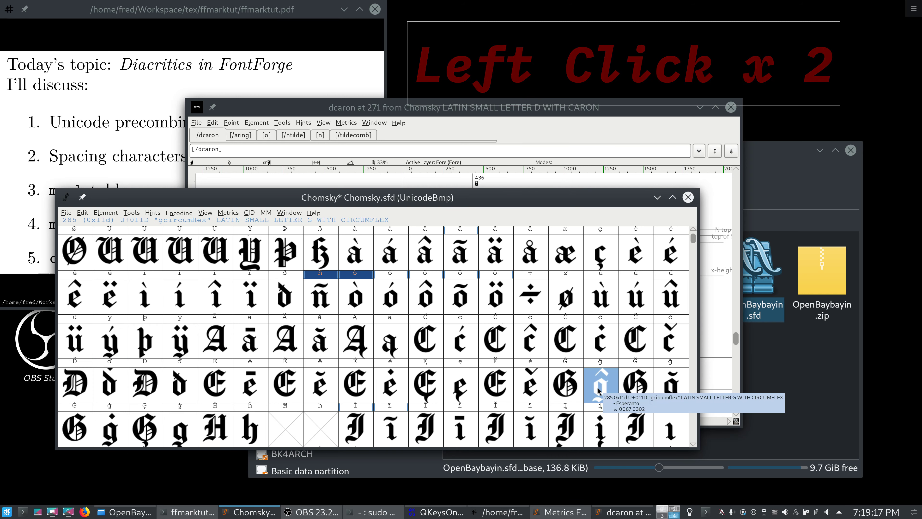
pyautogui.doubleClick(598, 392)
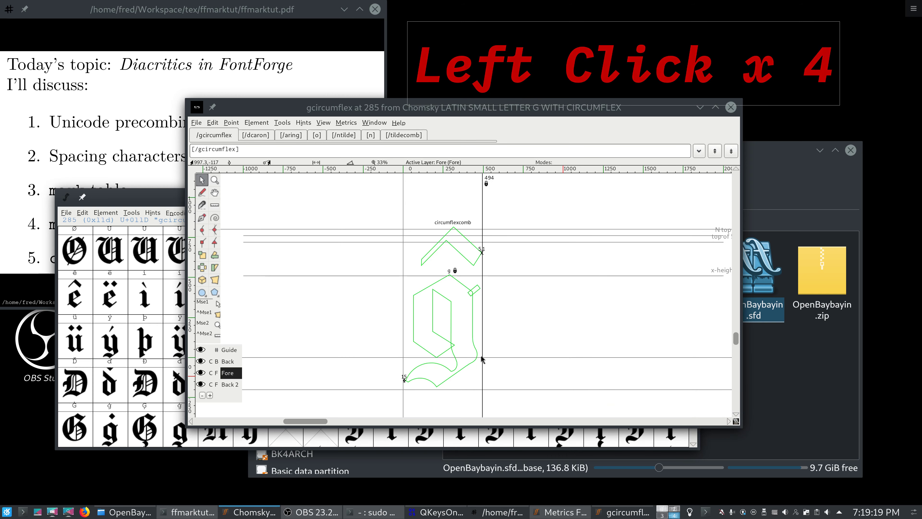
# Step: Open the lowercase g glyph and delete its mark_top anchor
pyautogui.click(110, 296)
pyautogui.press('g')
pyautogui.doubleClick(532, 305)
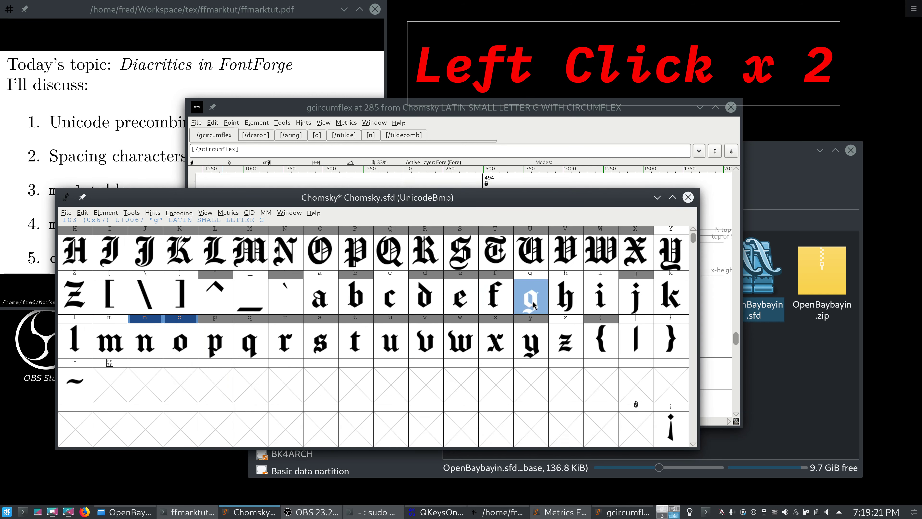
pyautogui.press('BackSpace')
pyautogui.click(128, 343)
# Step: Select the ĝ slot (gcircumflex, U+011D) and rebuild it with Build Accented Glyph
pyautogui.scroll(-7, 130, 343)
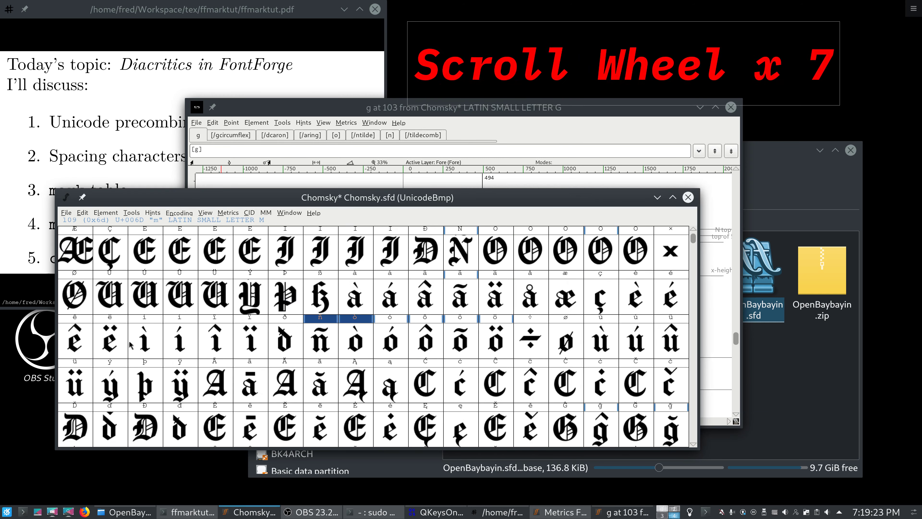
pyautogui.scroll(-4, 130, 345)
pyautogui.scroll(2, 131, 345)
pyautogui.click(599, 339)
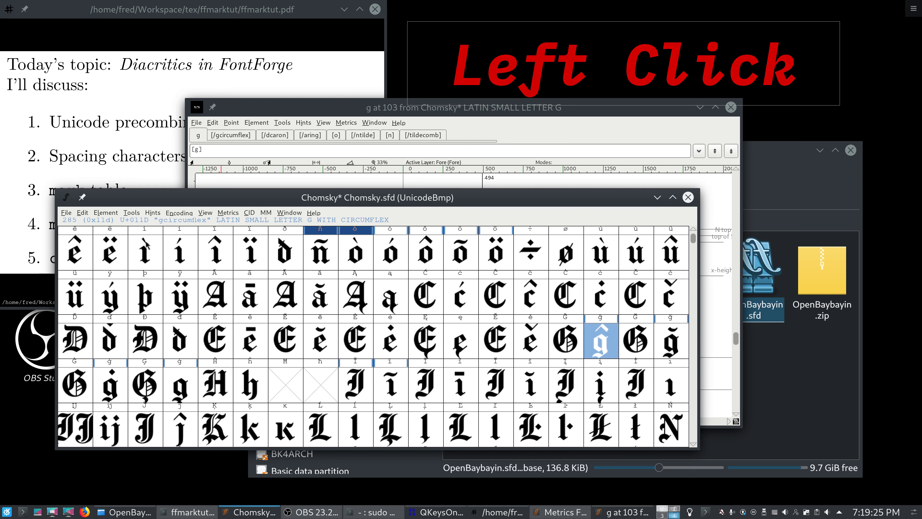
pyautogui.click(115, 213)
pyautogui.click(225, 409)
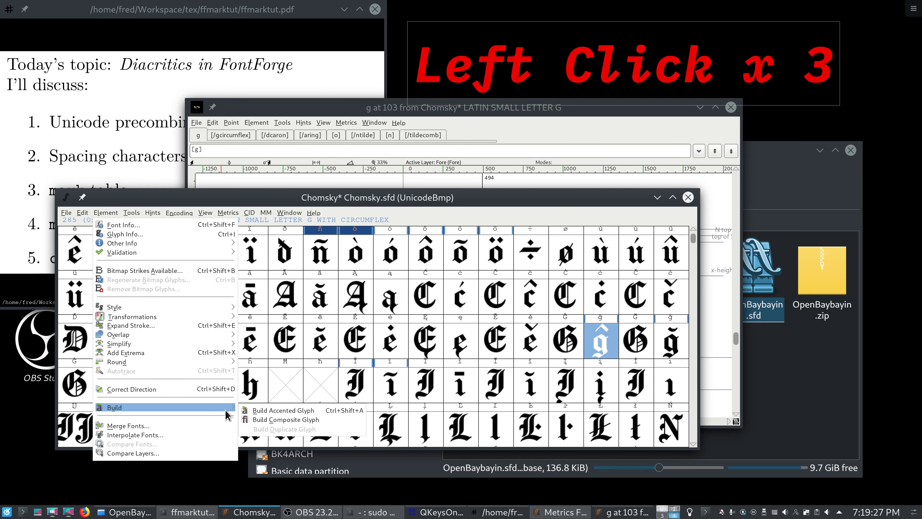
pyautogui.click(248, 411)
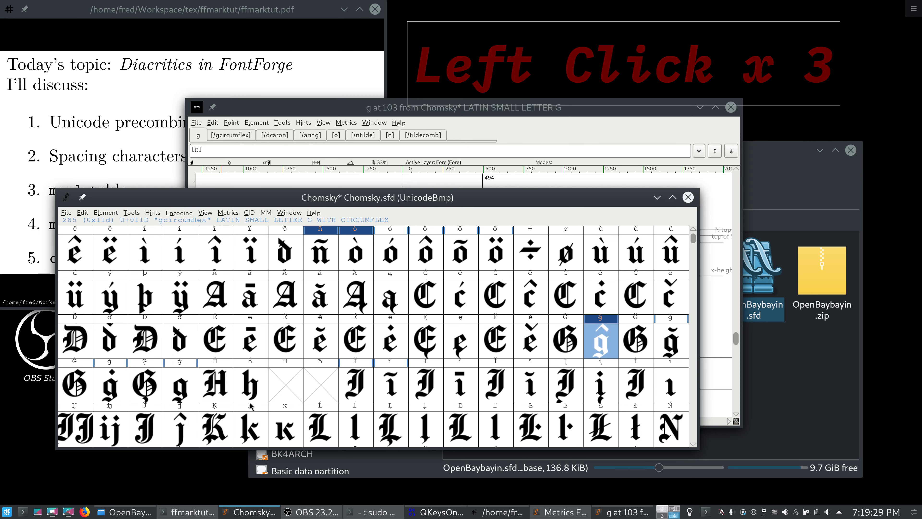
# Step: Inspect the g outline and its remaining anchor, and the circumflex placement in the rebuilt ĝ glyph
pyautogui.click(306, 111)
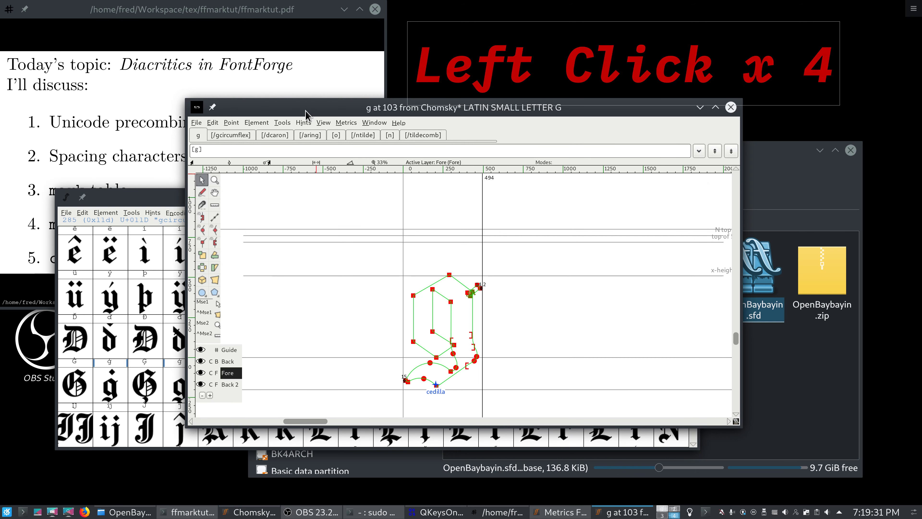
pyautogui.click(131, 319)
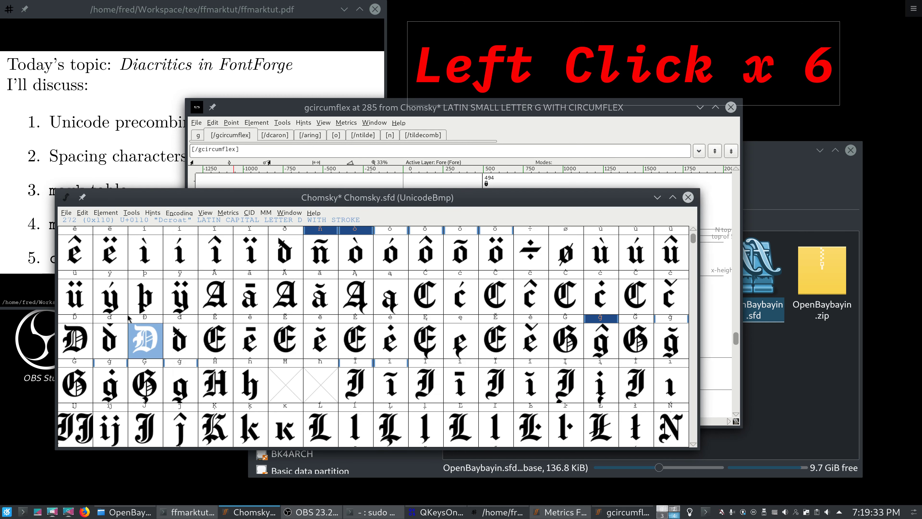
pyautogui.click(591, 348)
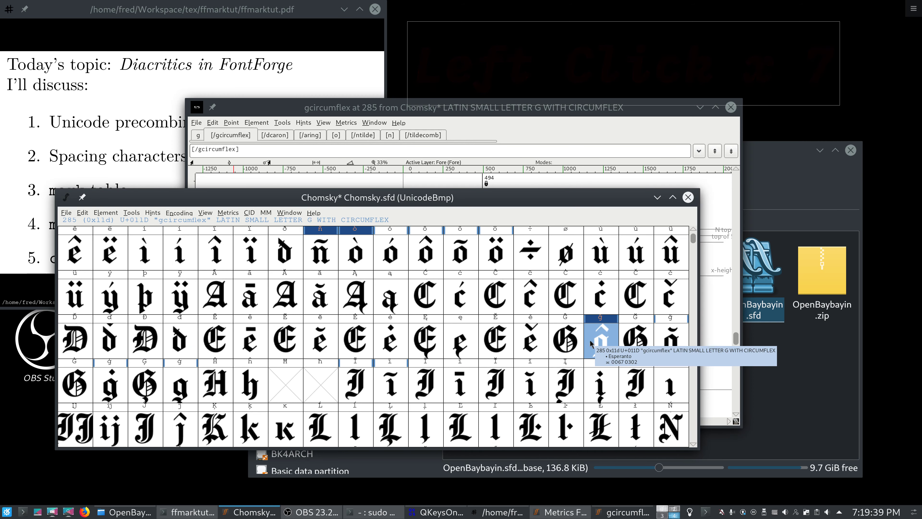
pyautogui.doubleClick(592, 343)
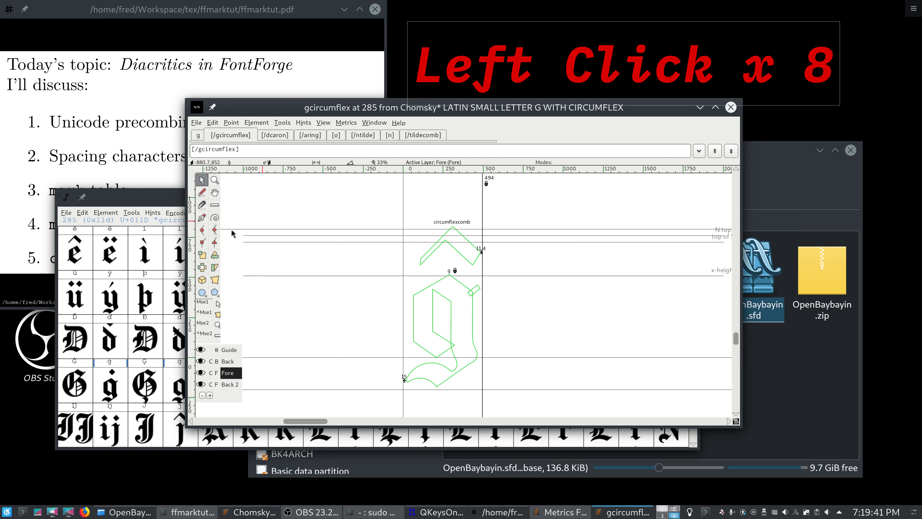
# Step: Open the combining circumflex accent (circumflexcomb, U+0302) and delete its mark_top anchor
pyautogui.click(153, 213)
pyautogui.scroll(-20, 450, 364)
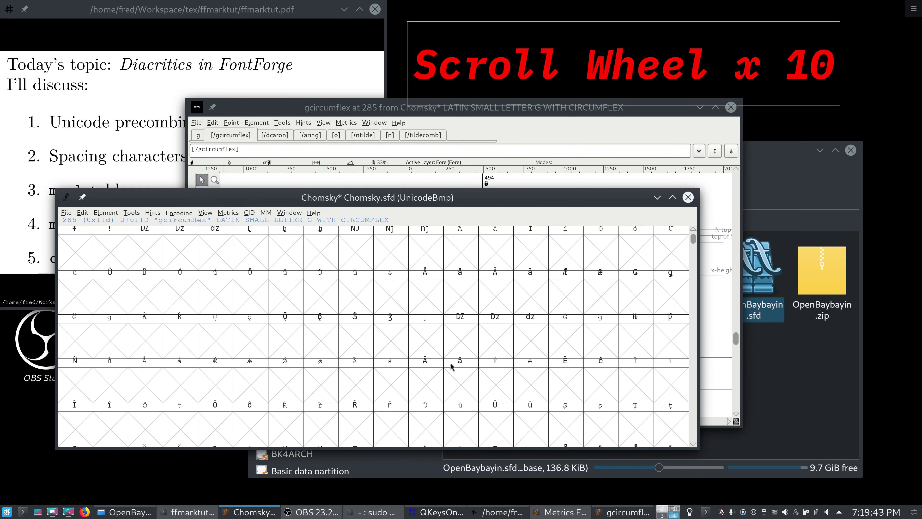
pyautogui.scroll(-10, 450, 365)
pyautogui.scroll(-2, 450, 365)
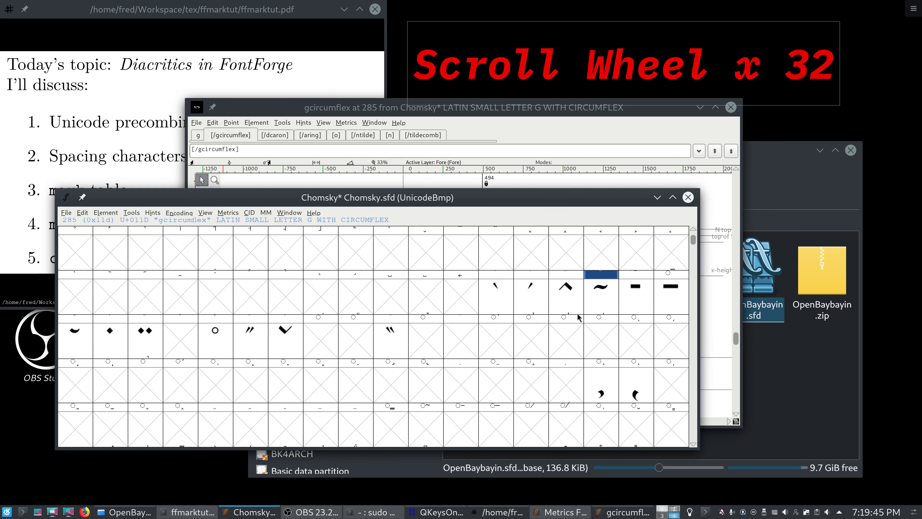
pyautogui.click(555, 312)
pyautogui.doubleClick(554, 312)
pyautogui.click(444, 279)
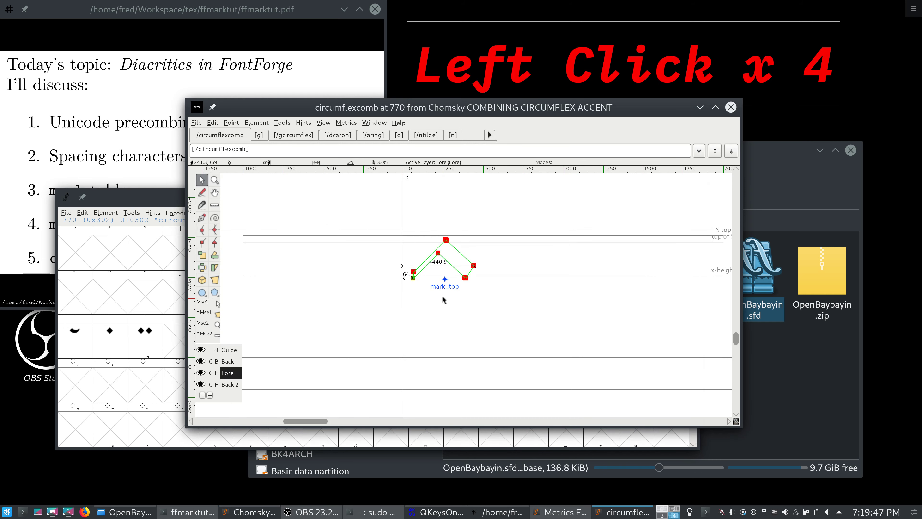
pyautogui.press('BackSpace')
# Step: Check the g glyph for a mark_top anchor and rebuild ĝ with Build Accented Glyph, both components now lacking that anchor
pyautogui.click(262, 138)
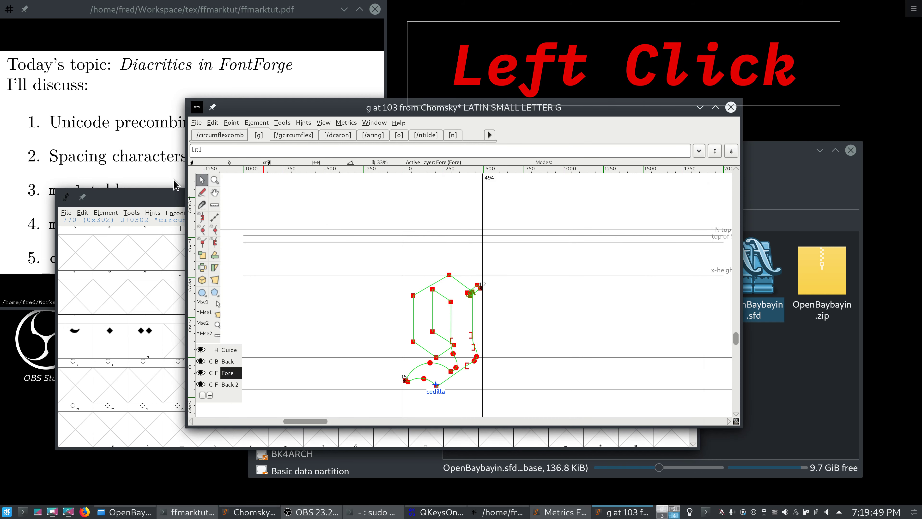
pyautogui.click(166, 205)
pyautogui.scroll(15, 386, 360)
pyautogui.scroll(12, 385, 360)
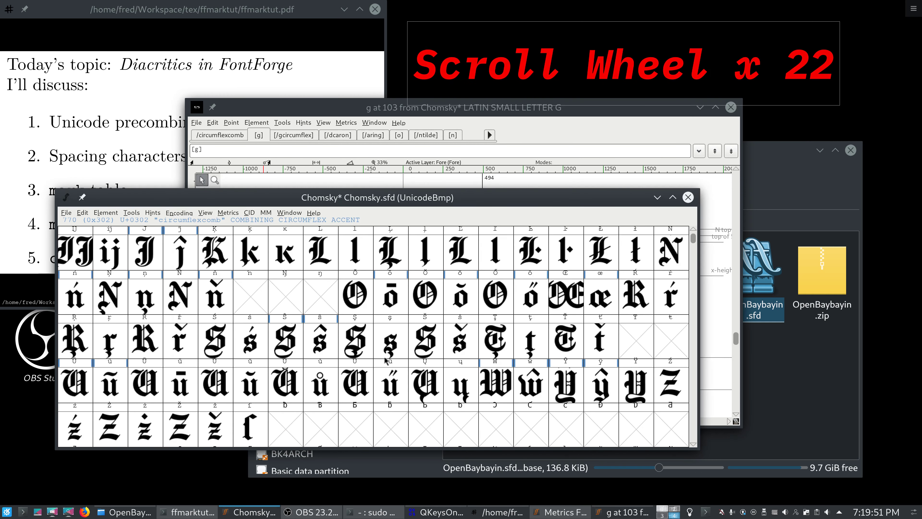
pyautogui.click(595, 309)
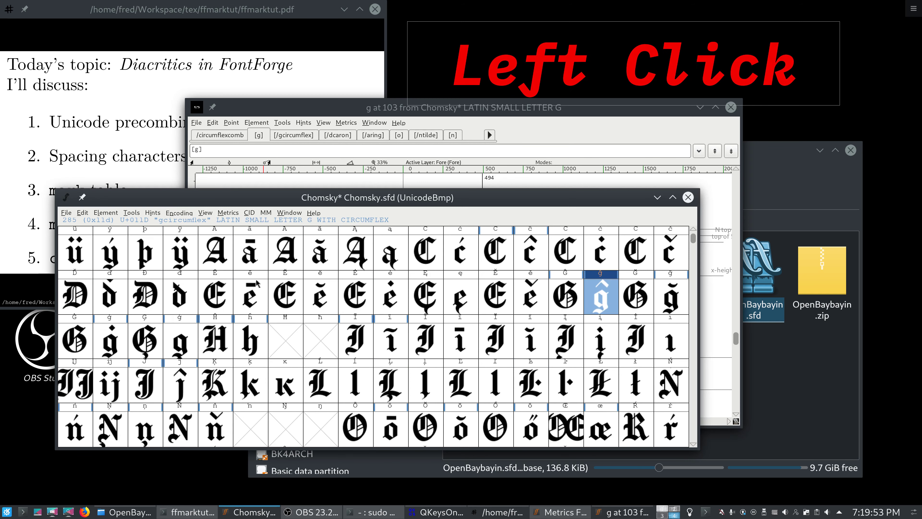
pyautogui.click(113, 214)
pyautogui.moveTo(220, 412)
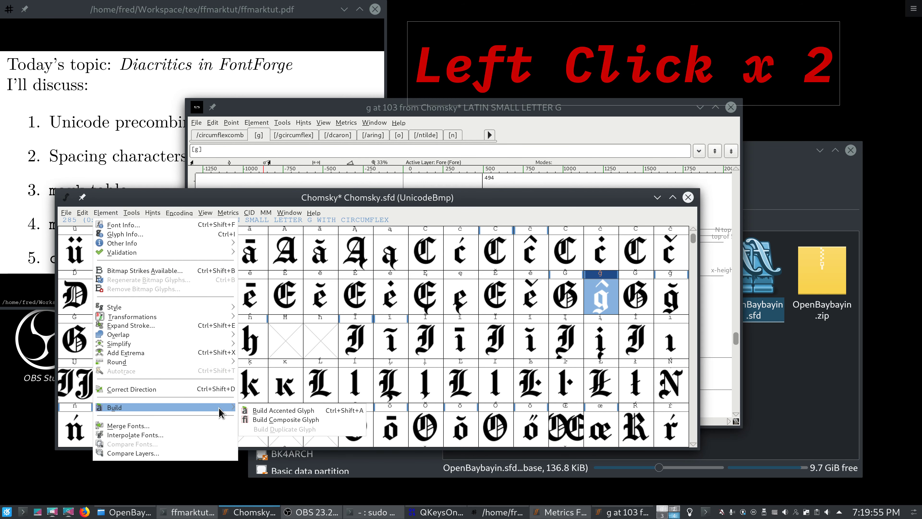
pyautogui.click(250, 410)
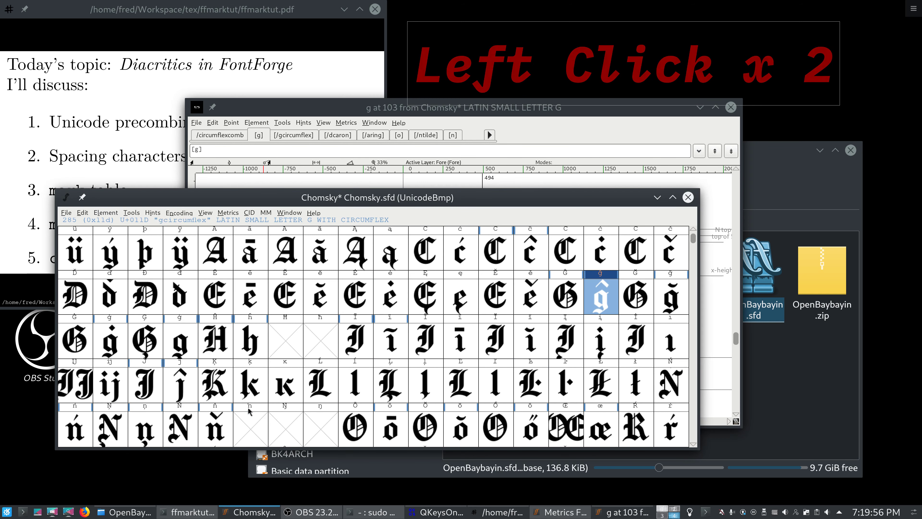
# Step: Undo the mark_top anchor deletions in both the g glyph and the combining circumflex
pyautogui.click(317, 119)
pyautogui.hotkey('ctrl', 'z')
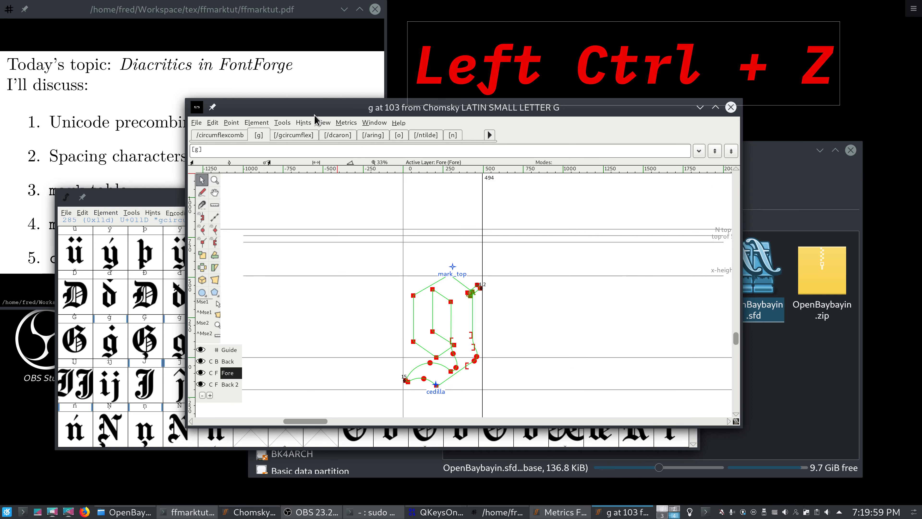
pyautogui.click(207, 140)
pyautogui.hotkey('ctrl', 'z')
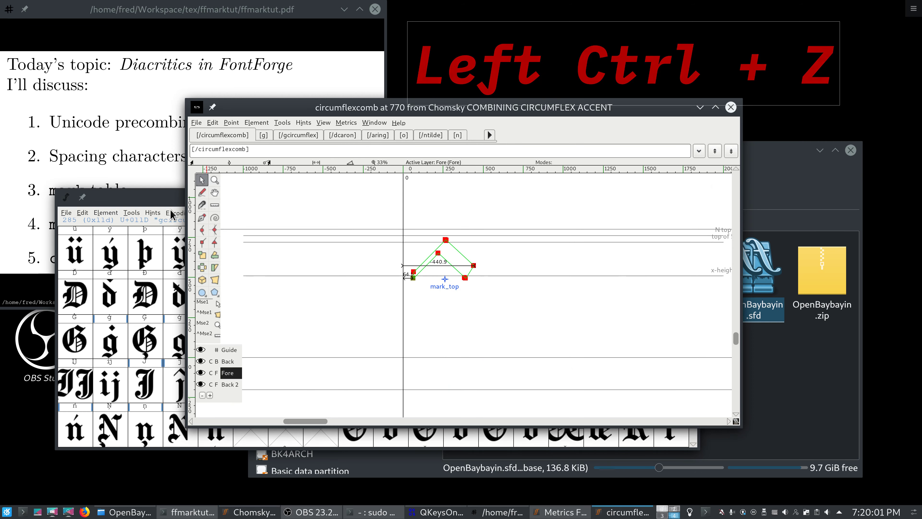
# Step: Raise the mark_top anchor of g straight up to about (304, 675) and run Build Accented Glyph on ĝ
pyautogui.click(158, 202)
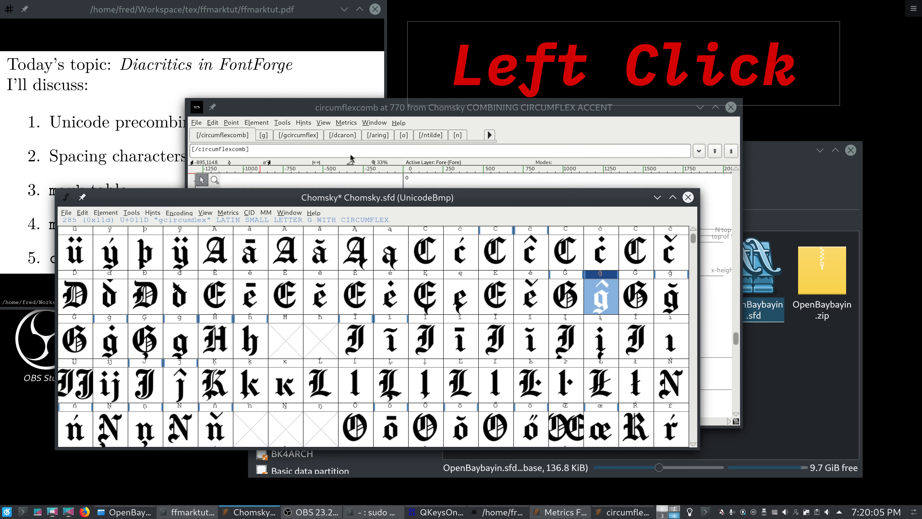
pyautogui.click(384, 113)
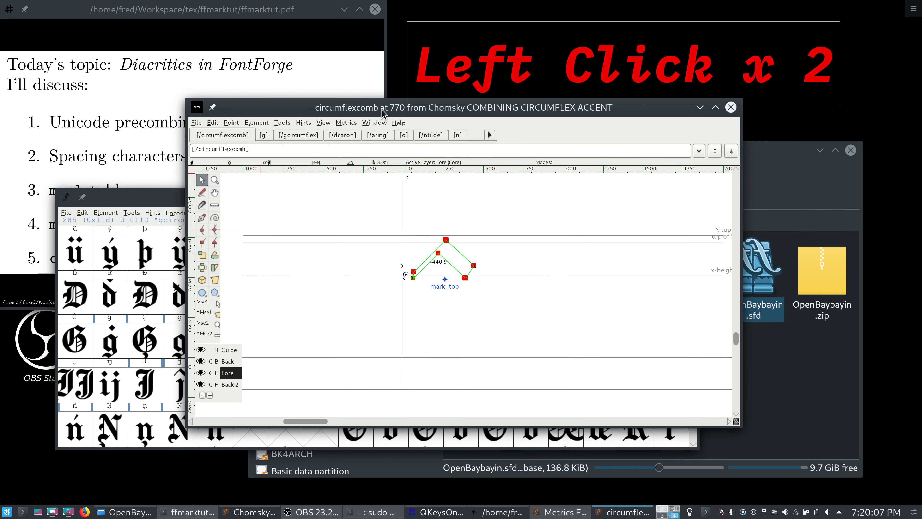
pyautogui.click(263, 136)
pyautogui.click(432, 267)
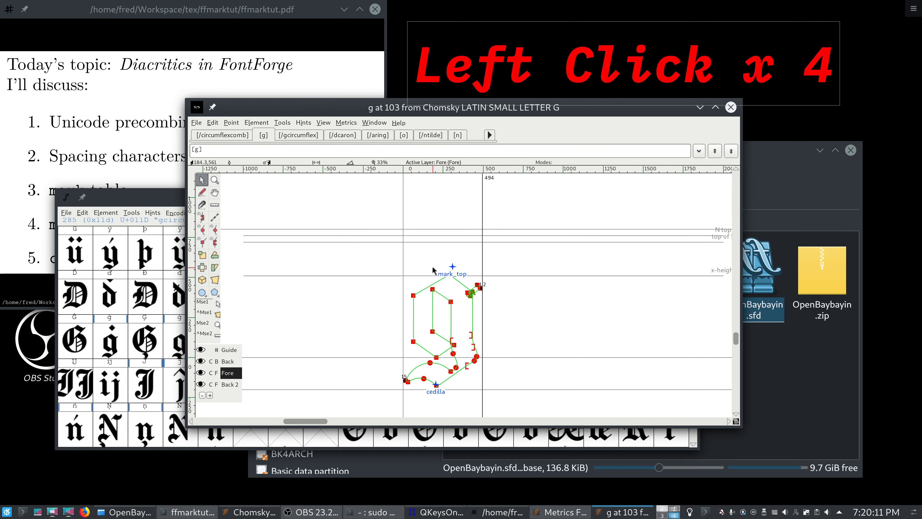
pyautogui.click(452, 268)
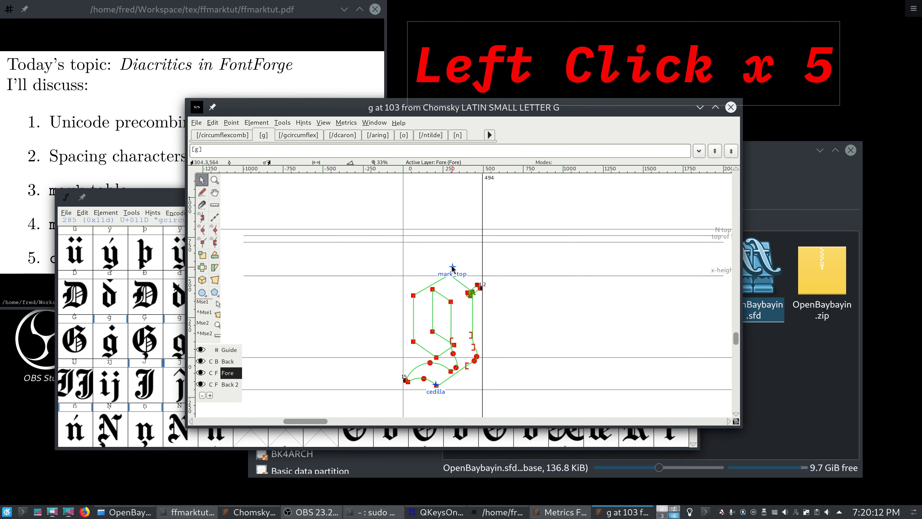
pyautogui.click(138, 197)
pyautogui.click(109, 212)
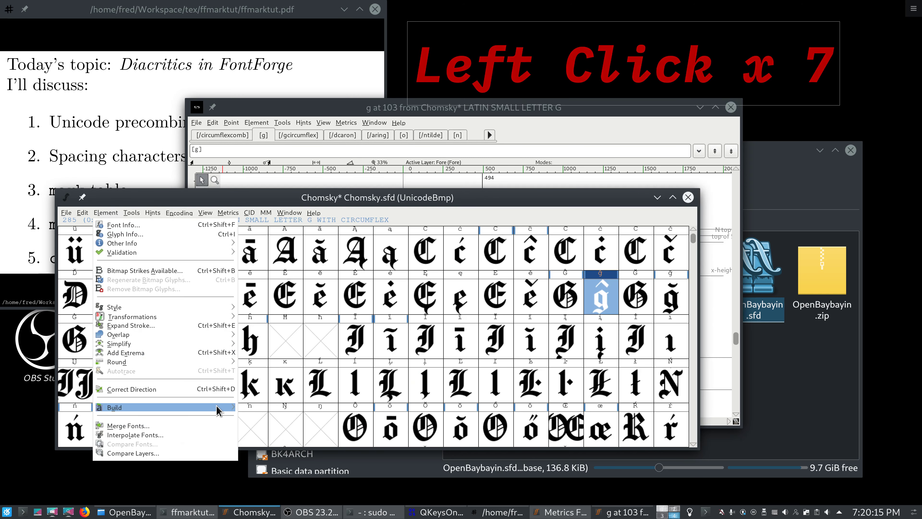
pyautogui.click(243, 407)
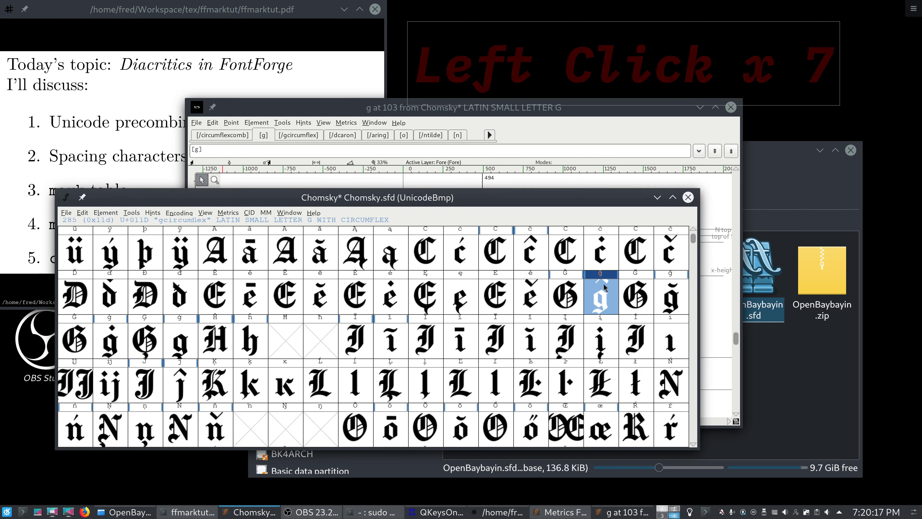
# Step: Lower the mark_top anchor of g to just below the letter's peak and rebuild ĝ with Build Accented Glyph
pyautogui.click(334, 108)
pyautogui.click(452, 250)
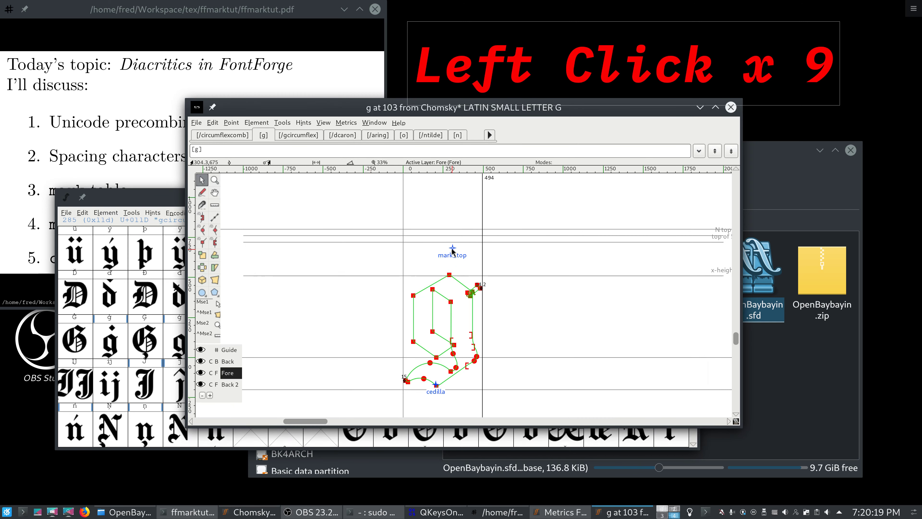
pyautogui.moveTo(452, 250); pyautogui.dragTo(445, 281)
pyautogui.click(106, 213)
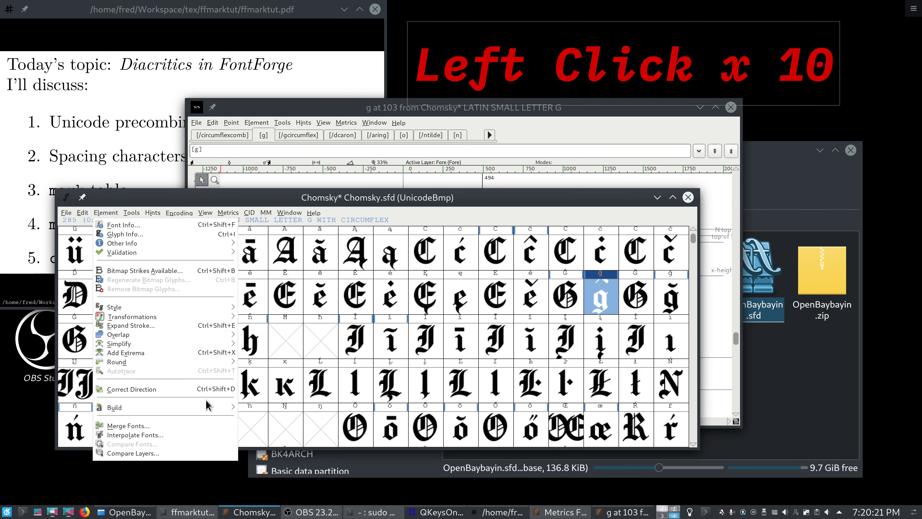
pyautogui.moveTo(207, 406)
pyautogui.click(245, 412)
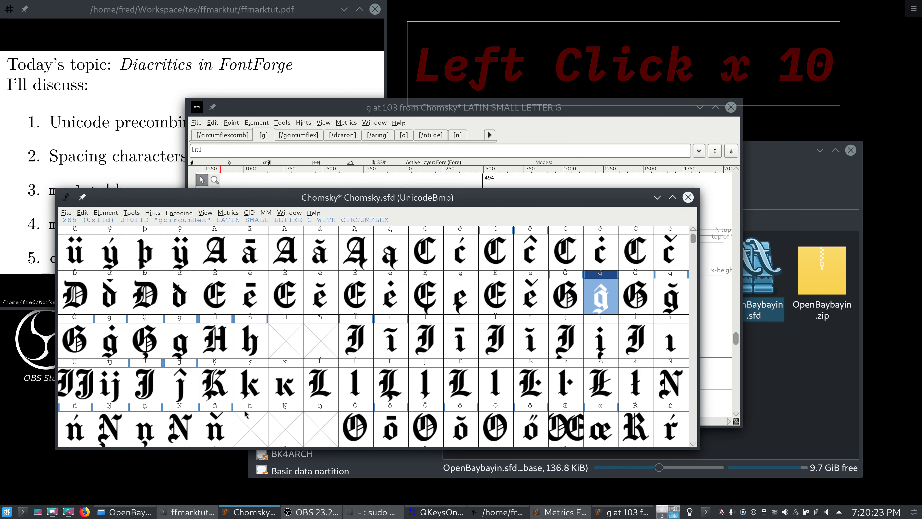
# Step: Raise the mark_top anchor of g to just above the letter's peak, about (289, 591), and rebuild ĝ with Build Accented Glyph
pyautogui.click(365, 111)
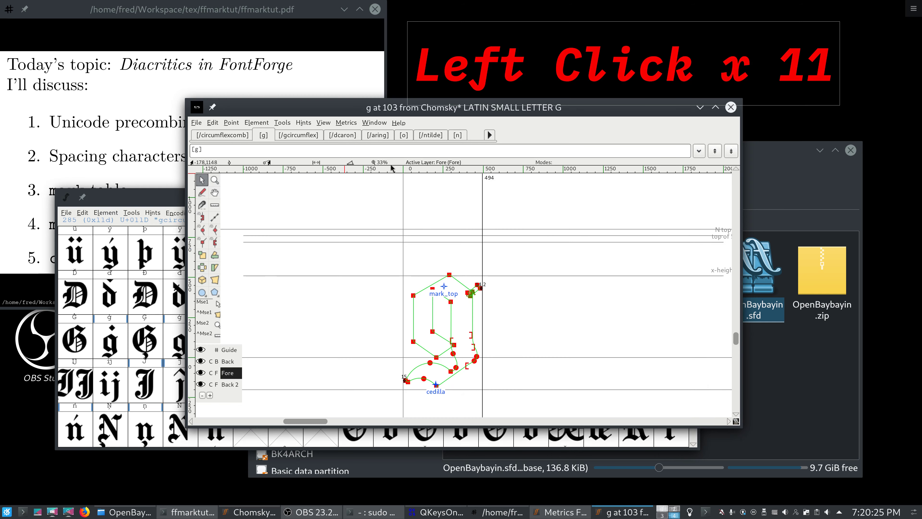
pyautogui.moveTo(446, 289); pyautogui.dragTo(449, 265)
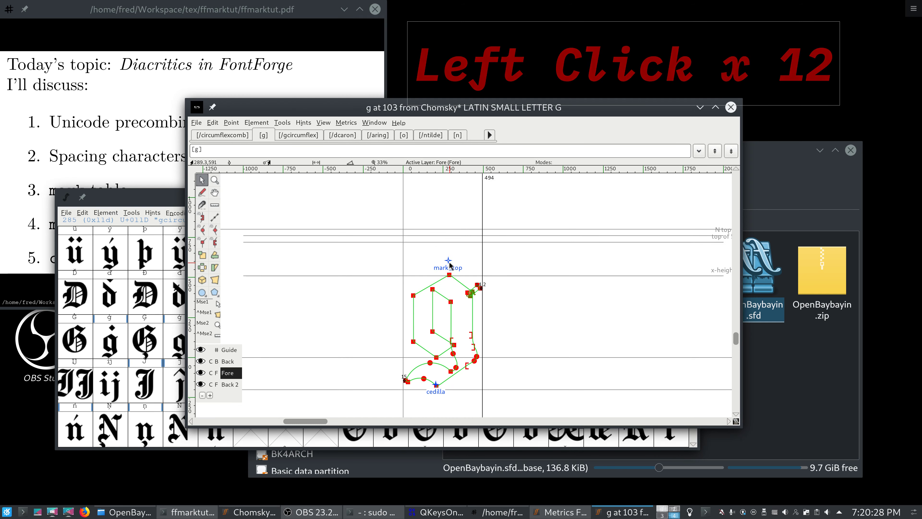
pyautogui.click(239, 125)
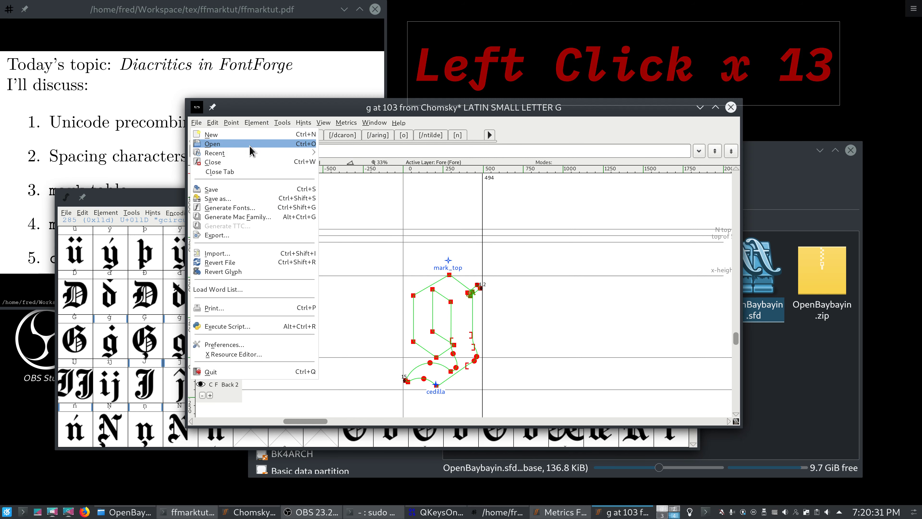
pyautogui.moveTo(256, 123)
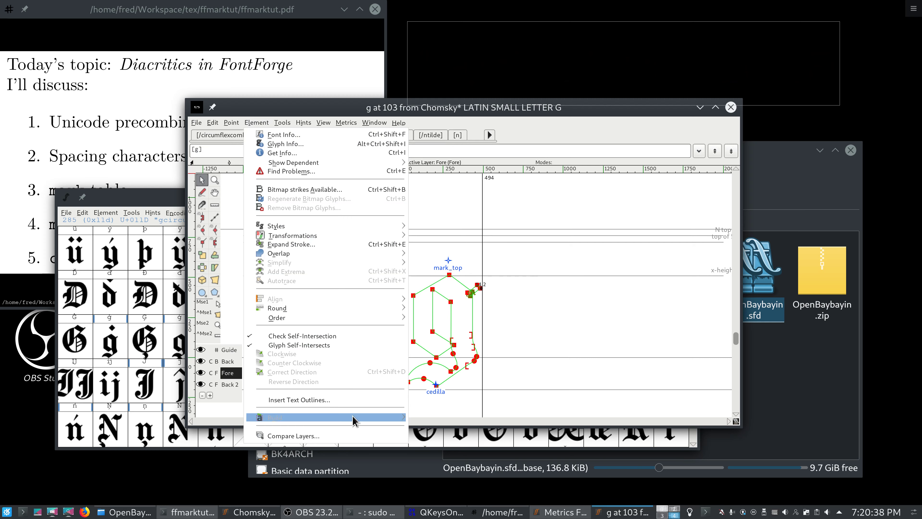
pyautogui.click(524, 281)
pyautogui.click(113, 212)
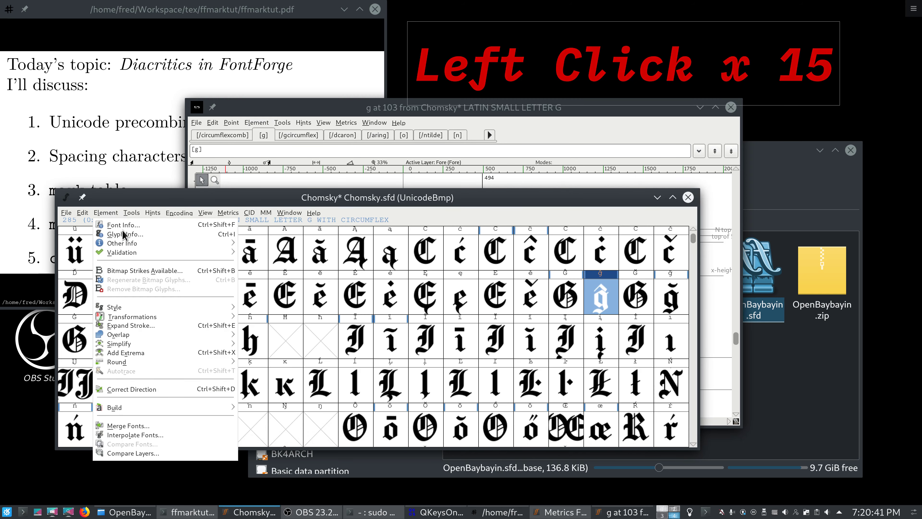
pyautogui.moveTo(183, 404); pyautogui.dragTo(254, 410)
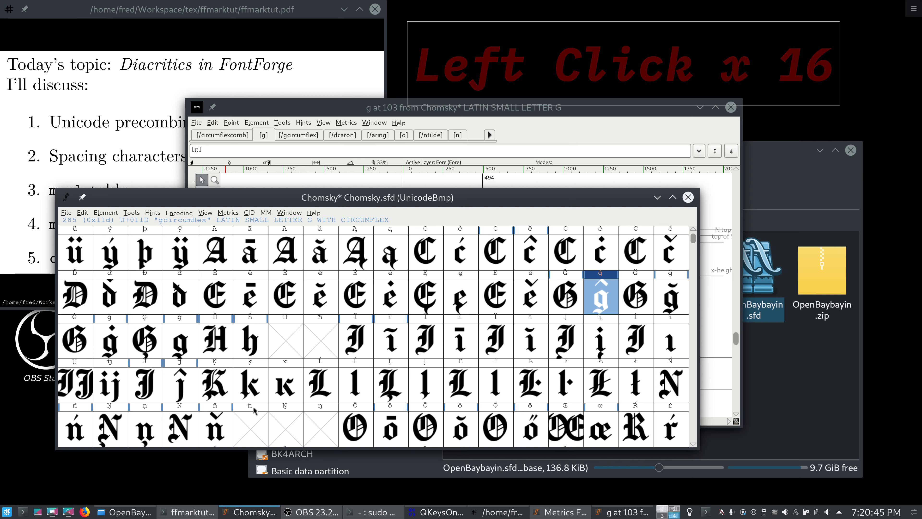
# Step: Open the ď (dcaron) glyph from the font view in the outline window
pyautogui.click(105, 213)
pyautogui.click(103, 215)
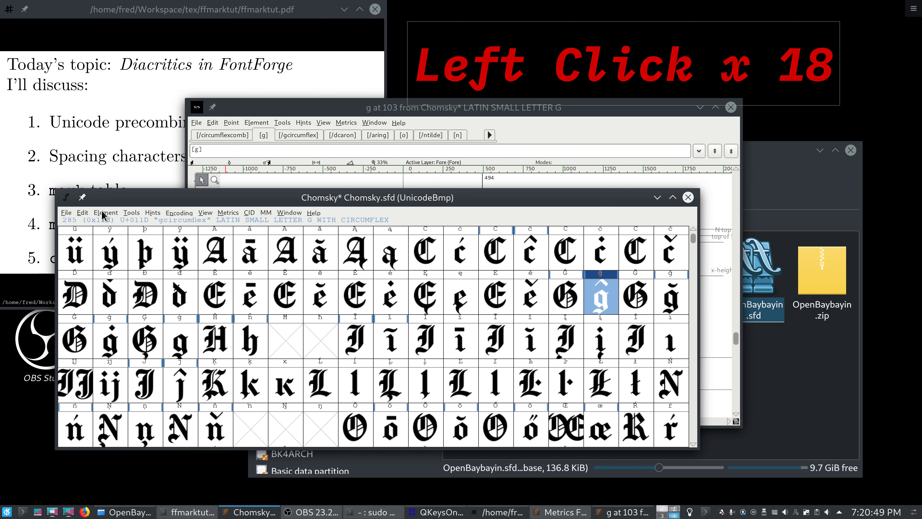
pyautogui.click(111, 293)
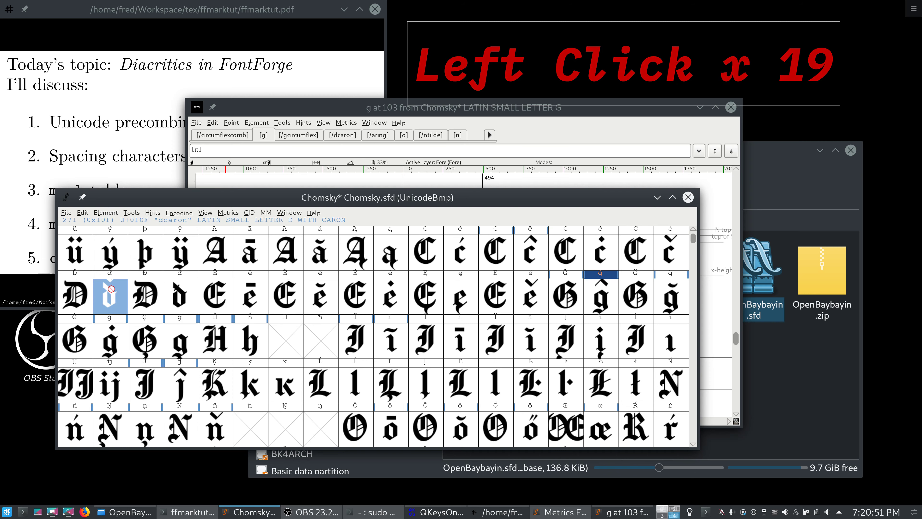
pyautogui.doubleClick(112, 292)
pyautogui.press('space')
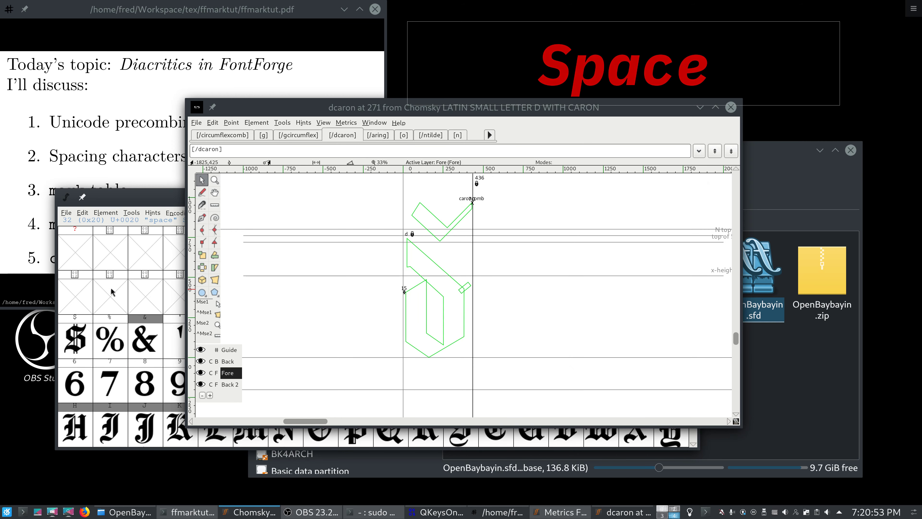
# Step: Find and reselect ď in the font view, and examine how its outline combines d with the caron
pyautogui.scroll(-20, 111, 292)
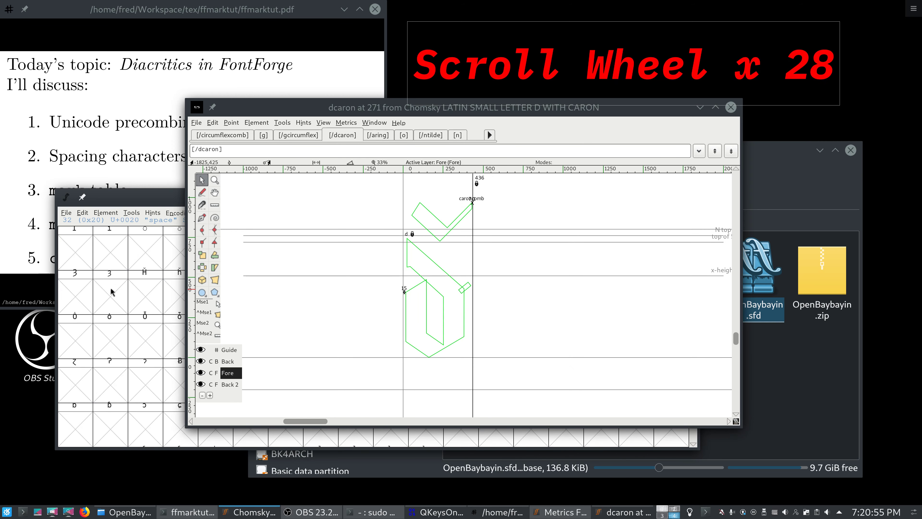
pyautogui.scroll(-20, 112, 292)
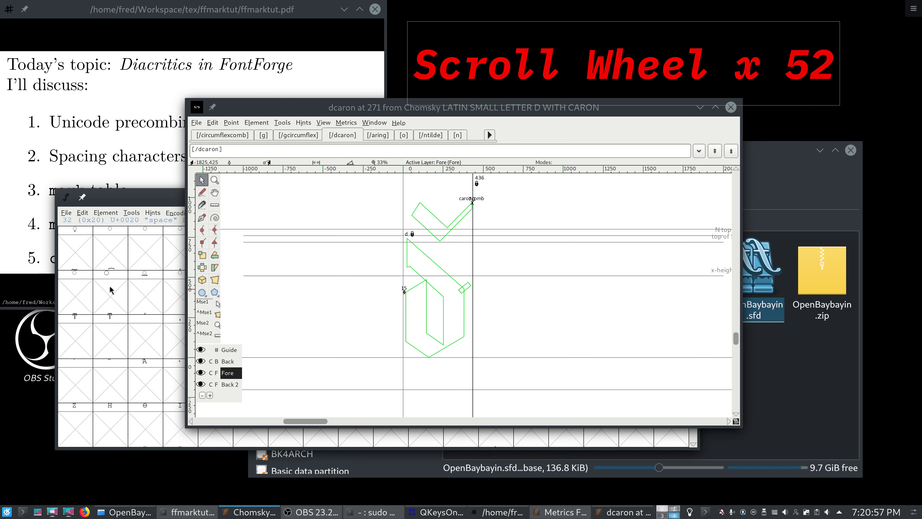
pyautogui.scroll(20, 110, 290)
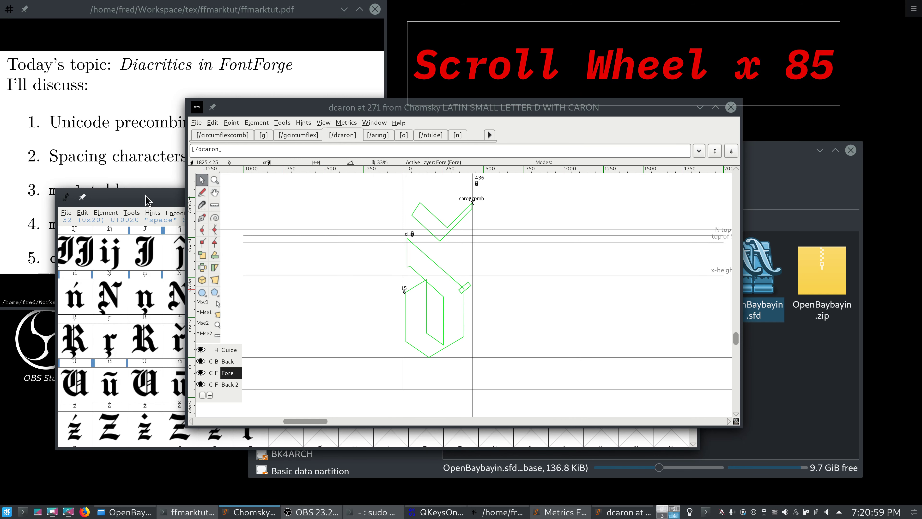
pyautogui.click(145, 199)
pyautogui.scroll(6, 179, 330)
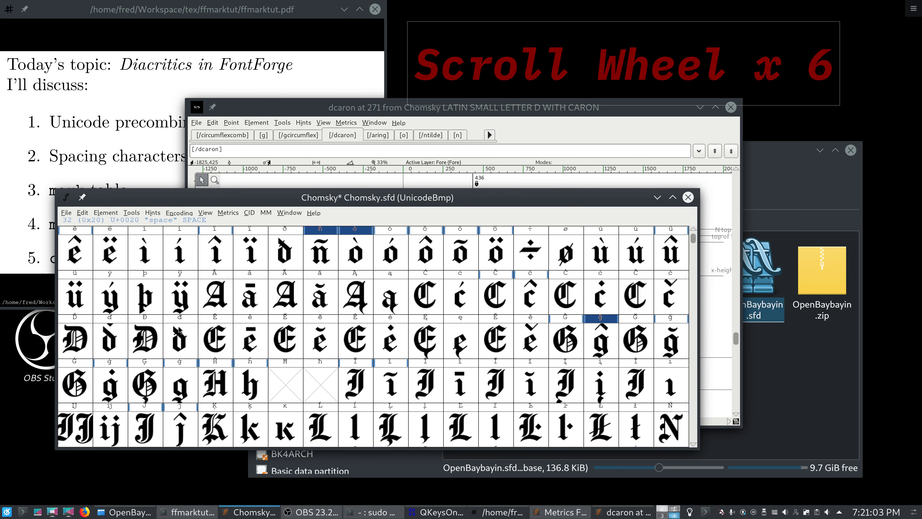
pyautogui.scroll(2, 179, 330)
pyautogui.click(179, 330)
pyautogui.scroll(-1, 179, 331)
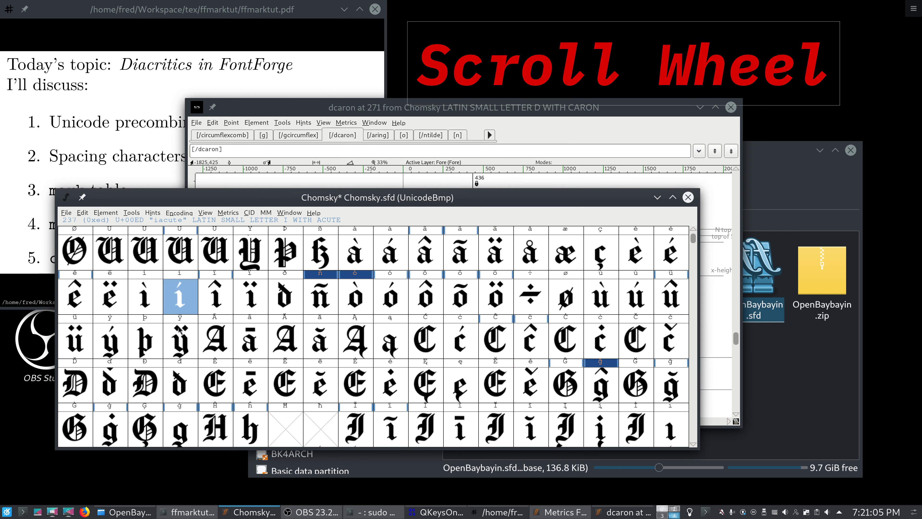
pyautogui.click(115, 388)
pyautogui.click(357, 112)
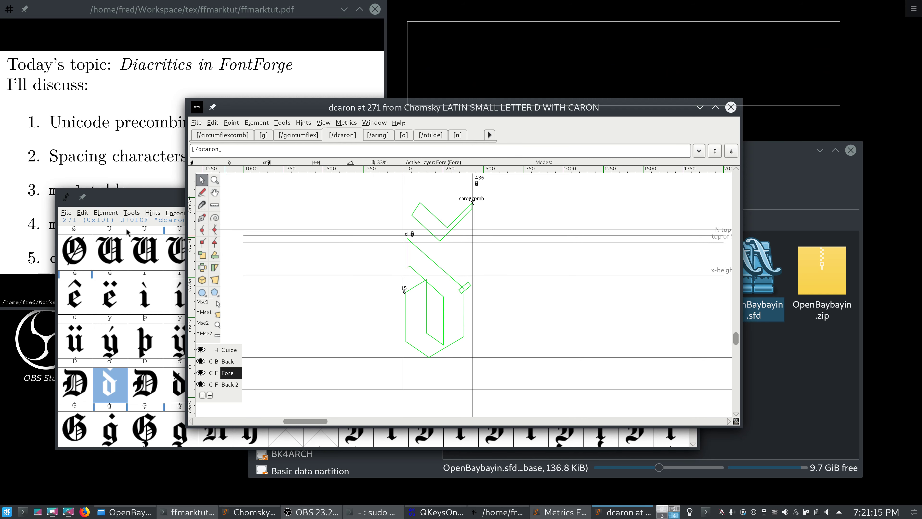
# Step: Check the default accented-glyph components in the Glyph Info of ď, and close it without changes
pyautogui.click(114, 213)
pyautogui.click(121, 235)
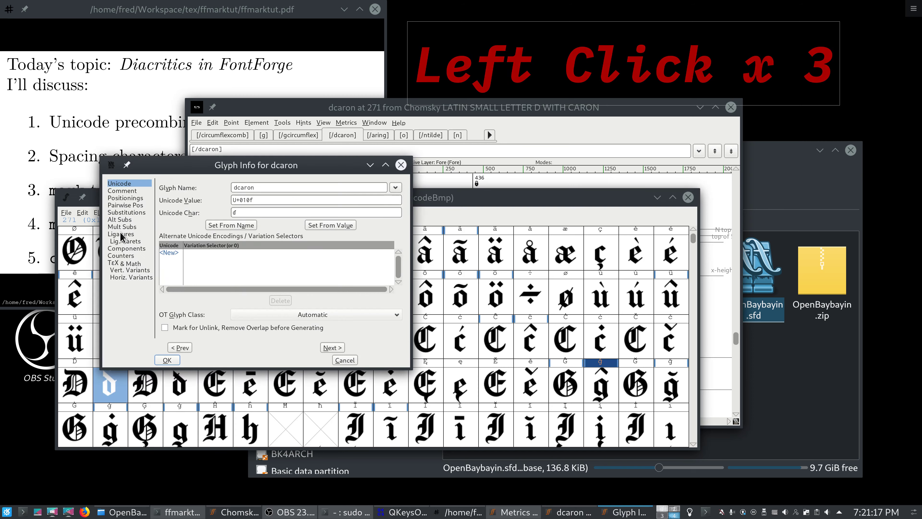
pyautogui.click(127, 249)
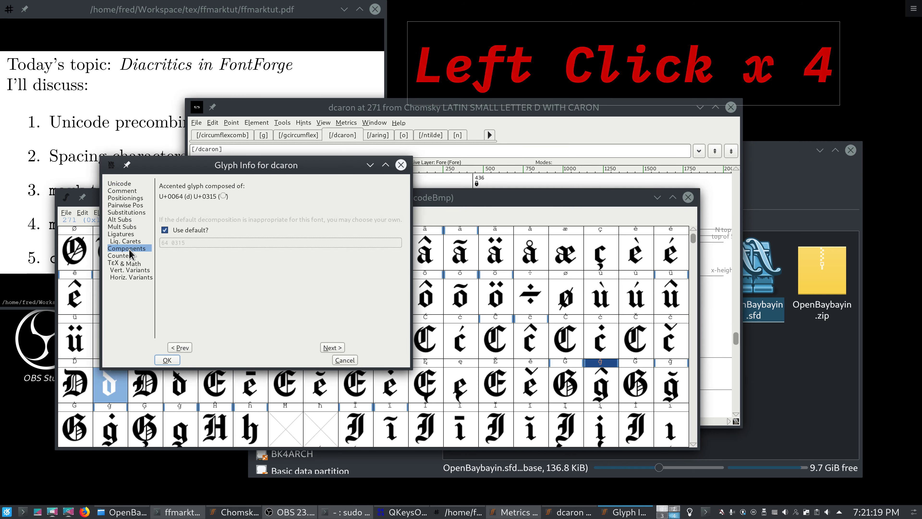
pyautogui.click(401, 165)
# Step: Check whether the Build commands are available for the selected ď glyph
pyautogui.click(105, 213)
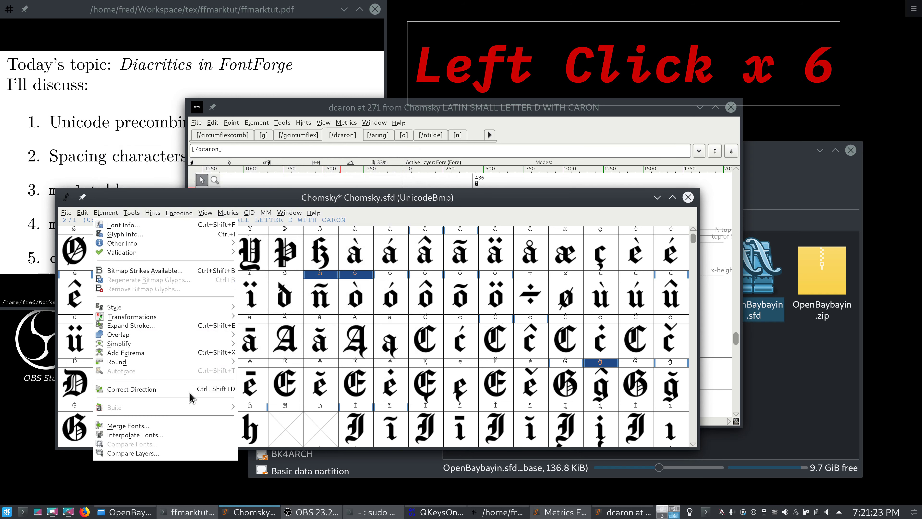
pyautogui.click(244, 368)
pyautogui.click(106, 380)
pyautogui.click(106, 380)
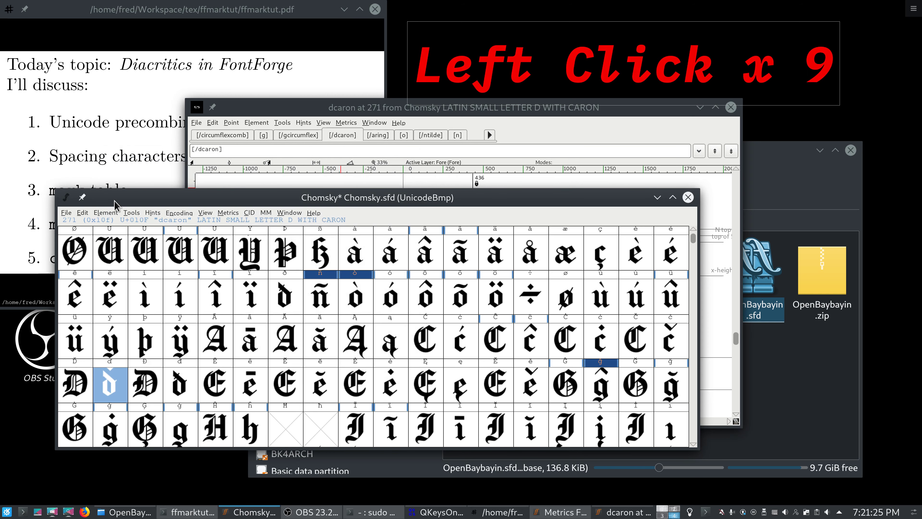
pyautogui.click(112, 211)
pyautogui.click(112, 212)
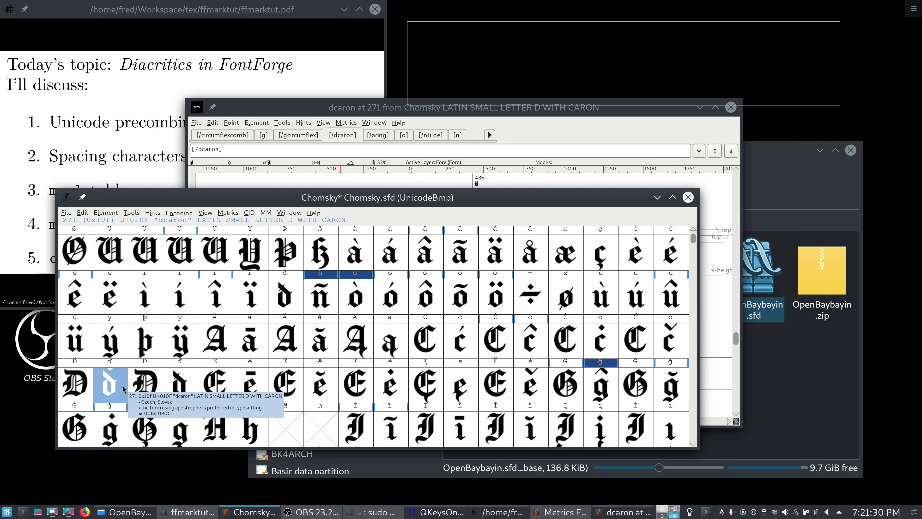
# Step: Copy the apostrophe glyph (quotesingle, U+0027) from the font view
pyautogui.press("'")
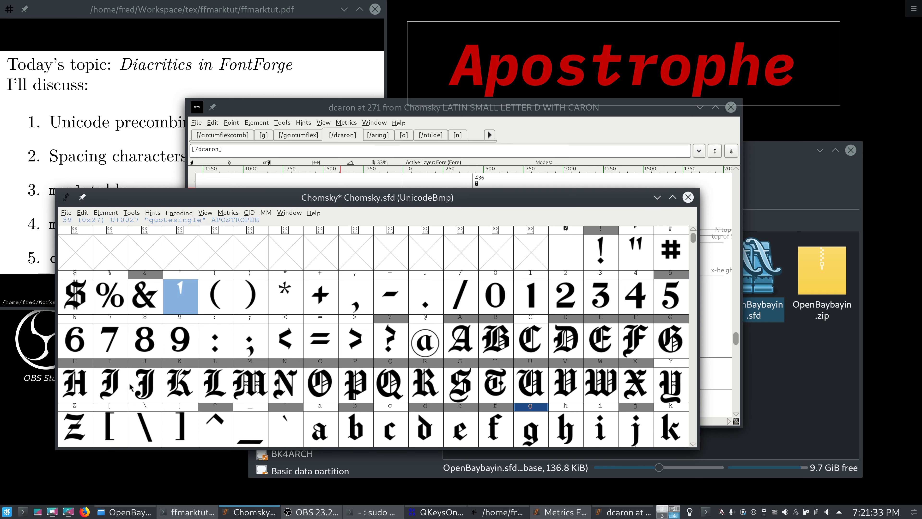
pyautogui.hotkey('ctrl', 'c')
pyautogui.hotkey('ctrl', 'c')
pyautogui.hotkey('ctrl', 'c')
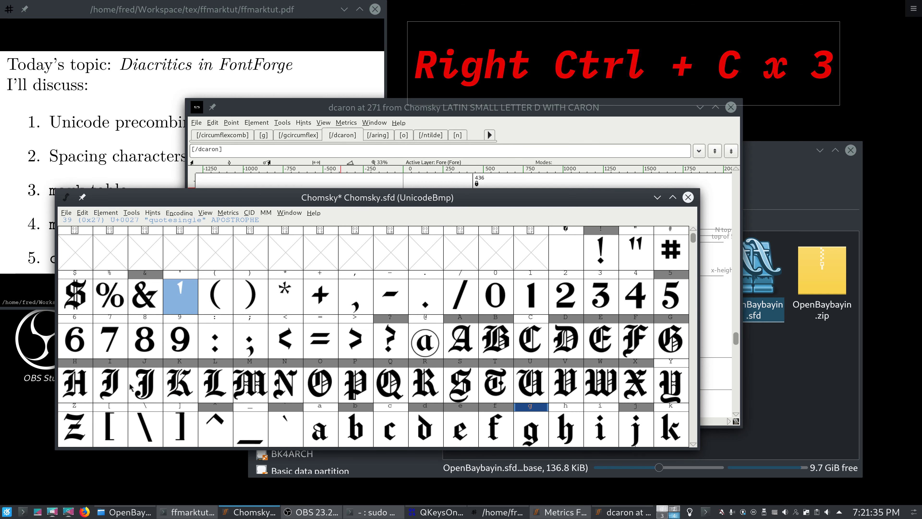
# Step: Locate the empty combining comma above slot (U+0313) among the combining diacritics and paste the copied apostrophe outline into it
pyautogui.scroll(-20, 130, 387)
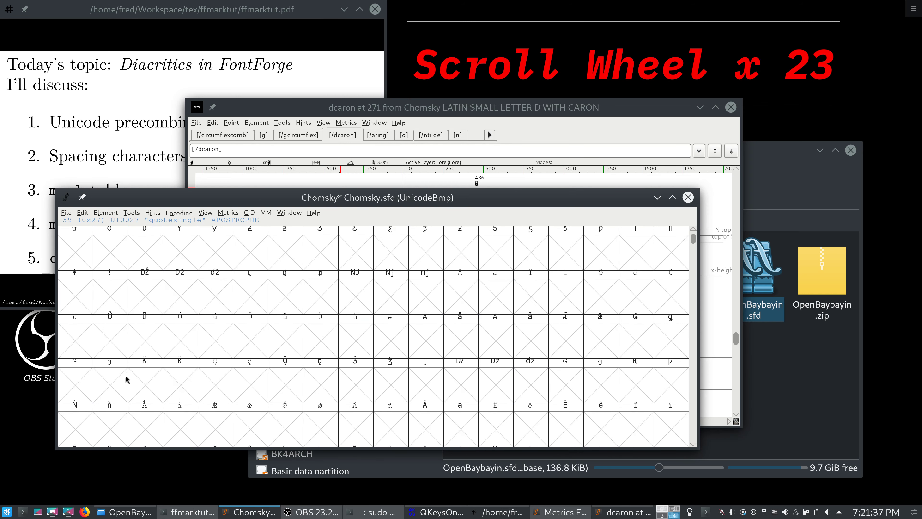
pyautogui.scroll(-17, 127, 379)
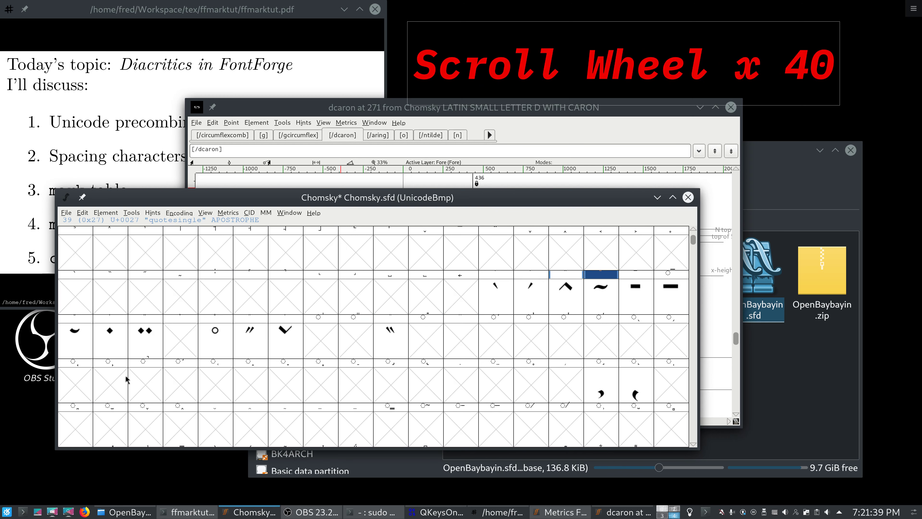
pyautogui.click(180, 352)
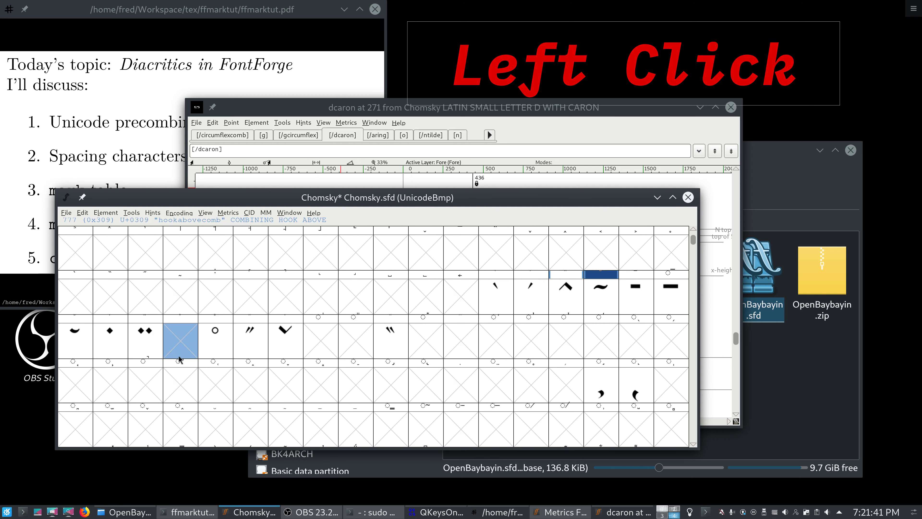
pyautogui.click(332, 354)
pyautogui.click(353, 383)
pyautogui.click(357, 343)
pyautogui.click(331, 337)
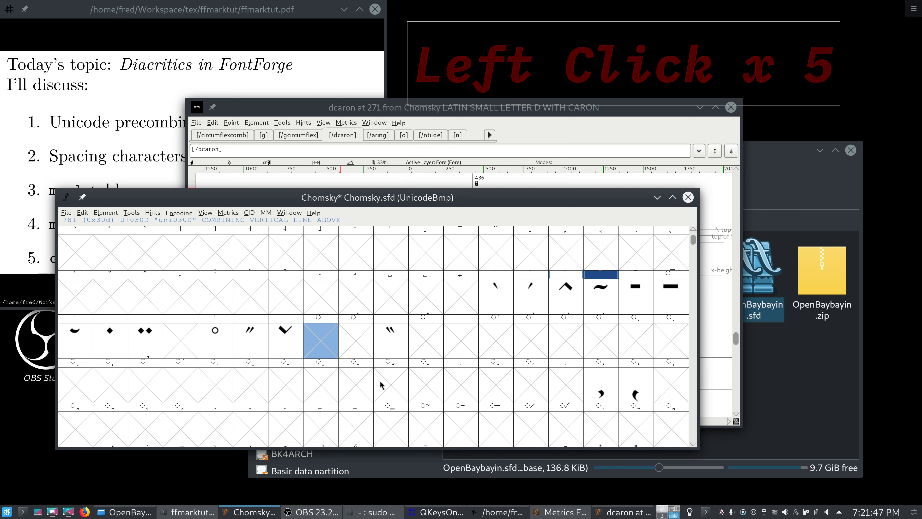
pyautogui.click(228, 393)
pyautogui.press('Left')
pyautogui.press('Left')
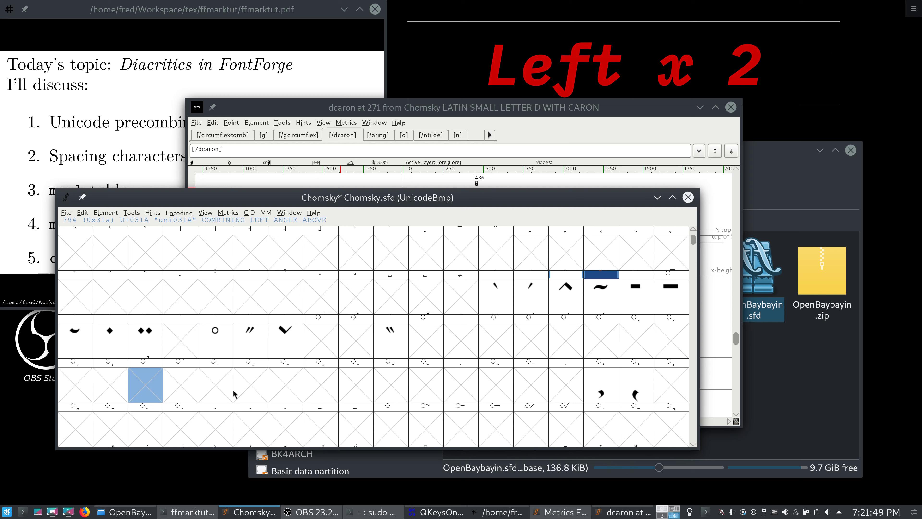
pyautogui.press('Left')
pyautogui.press('Left')
pyautogui.press('Left')
pyautogui.press('Left')
pyautogui.press('Left')
pyautogui.press('Left')
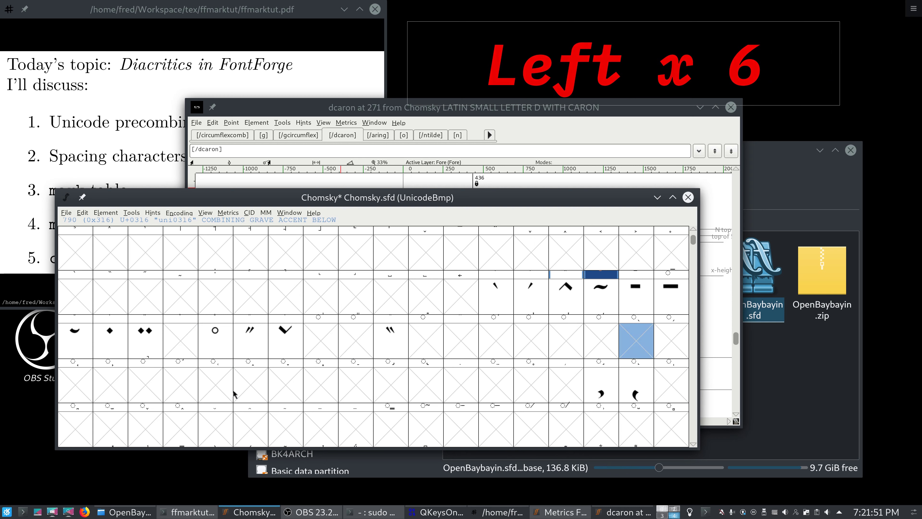
pyautogui.press('Left')
pyautogui.press('Right')
pyautogui.press('Right')
pyautogui.press('Left')
pyautogui.press('Left')
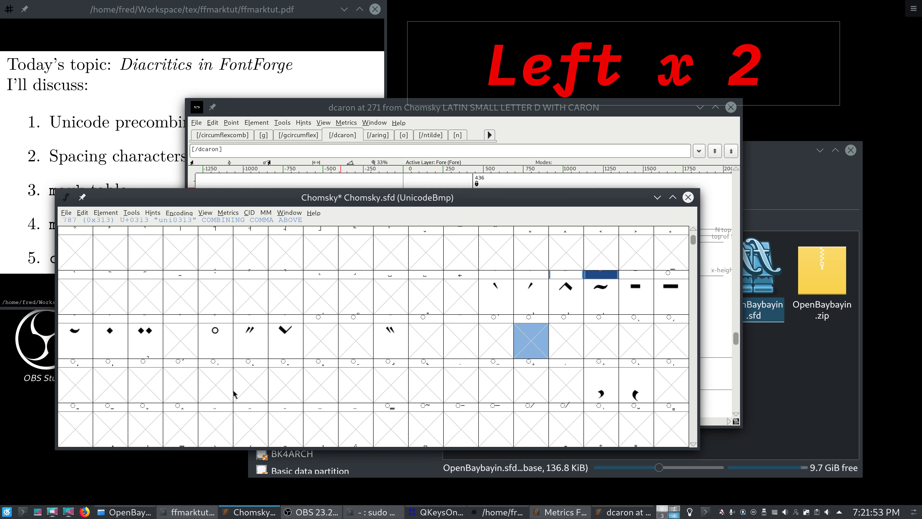
pyautogui.hotkey('ctrl', 'v')
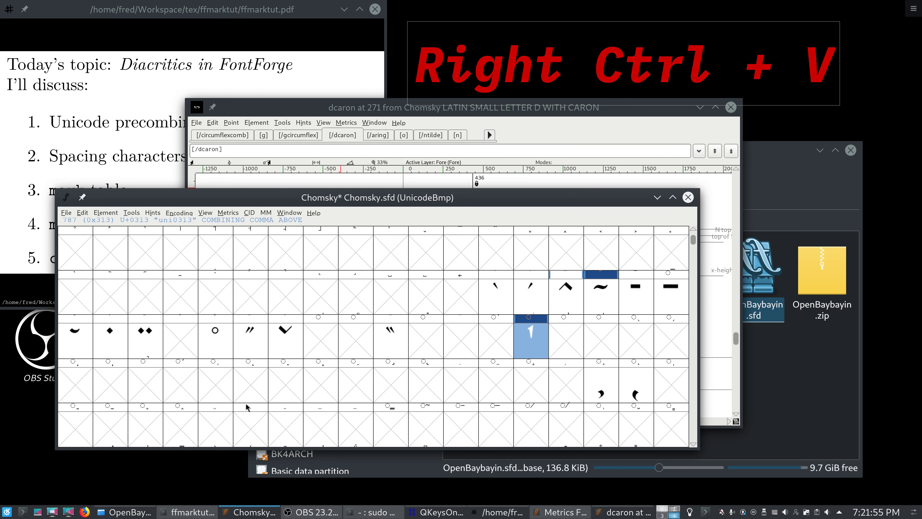
# Step: Return to ď in the font view, select it, and recheck whether the Build commands are available
pyautogui.scroll(20, 246, 406)
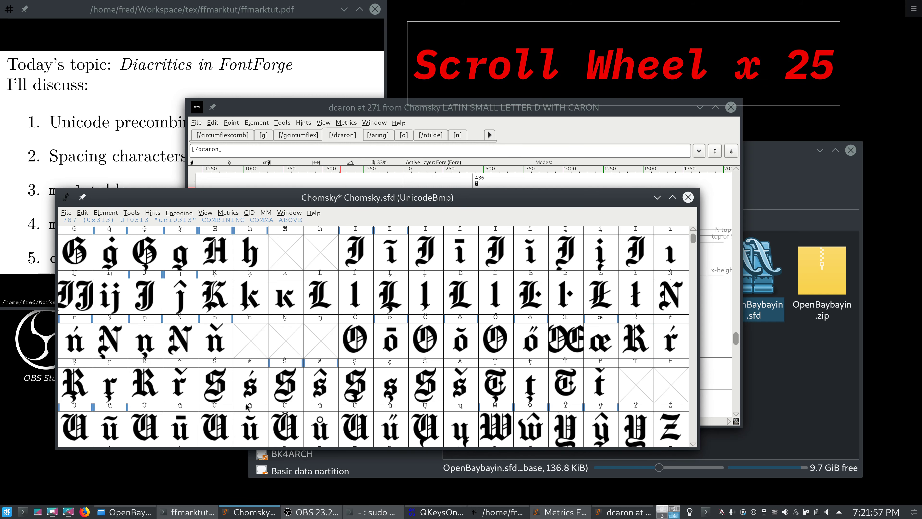
pyautogui.scroll(6, 246, 406)
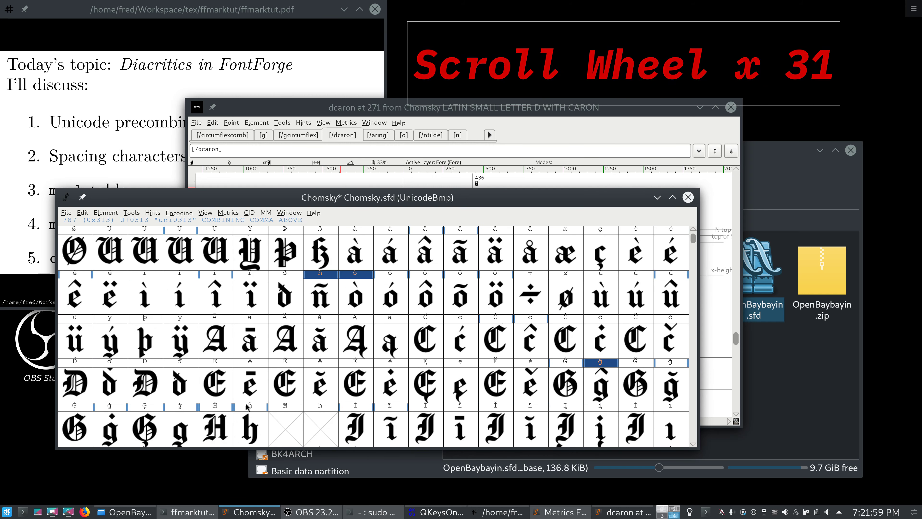
pyautogui.scroll(2, 246, 406)
pyautogui.scroll(-4, 246, 407)
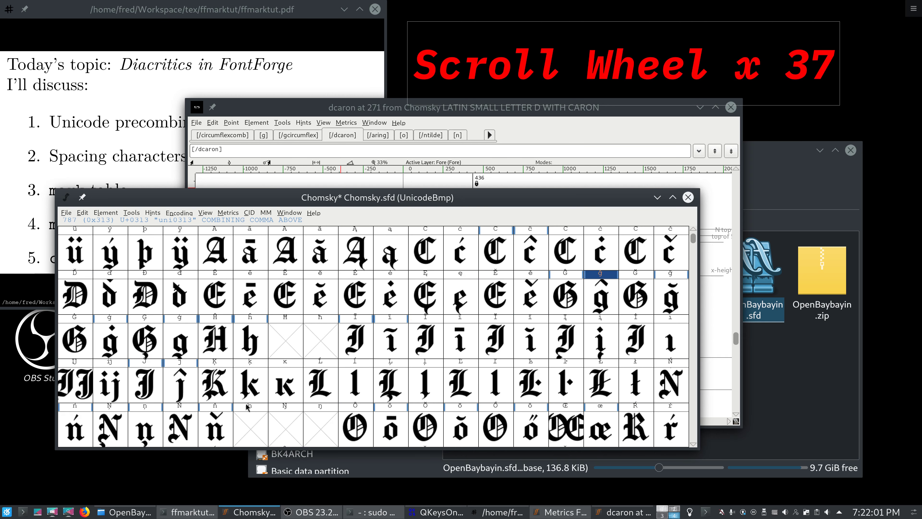
pyautogui.click(107, 305)
pyautogui.click(106, 213)
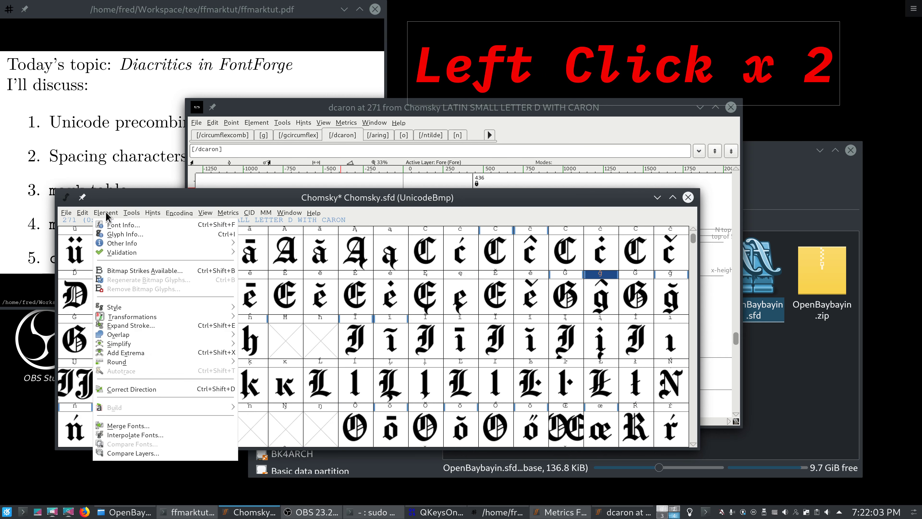
# Step: Paste the copied apostrophe outline into the empty combining comma slots U+0312, U+0314 and U+0315
pyautogui.scroll(-6, 395, 329)
pyautogui.scroll(-20, 395, 329)
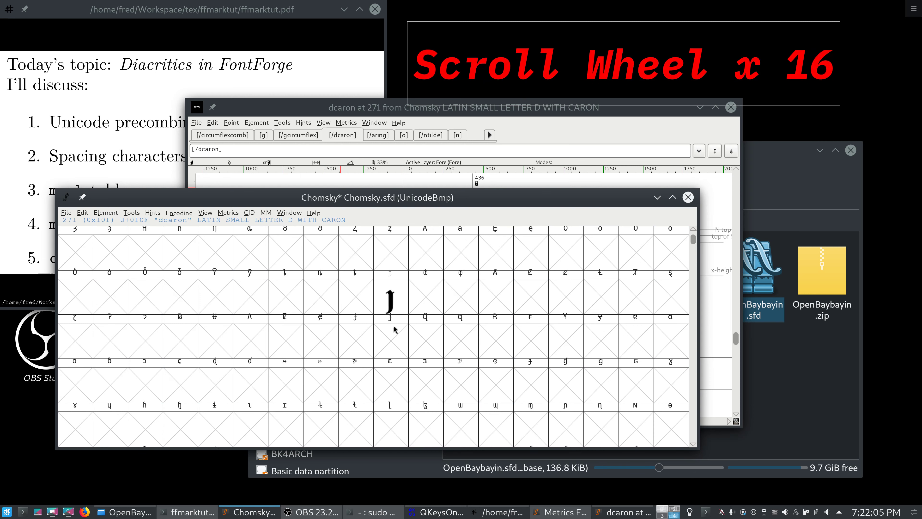
pyautogui.click(509, 354)
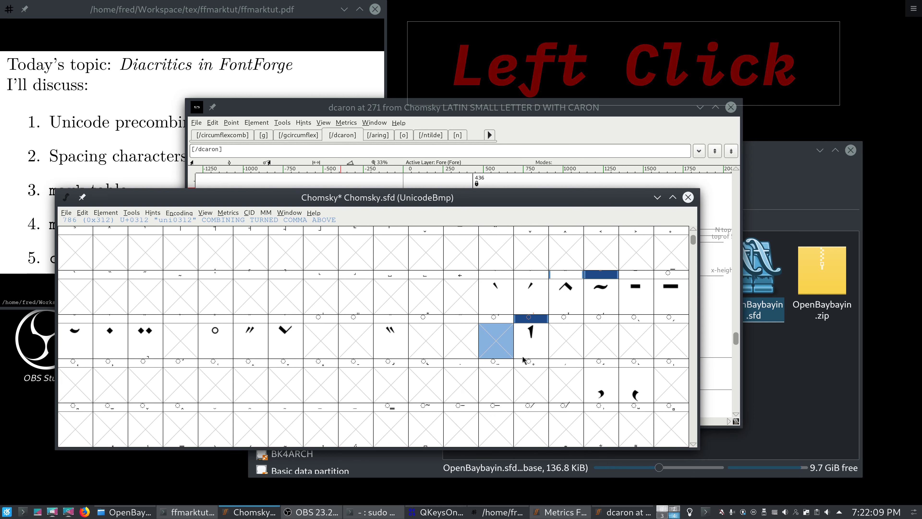
pyautogui.hotkey('ctrl', 'v')
pyautogui.click(557, 348)
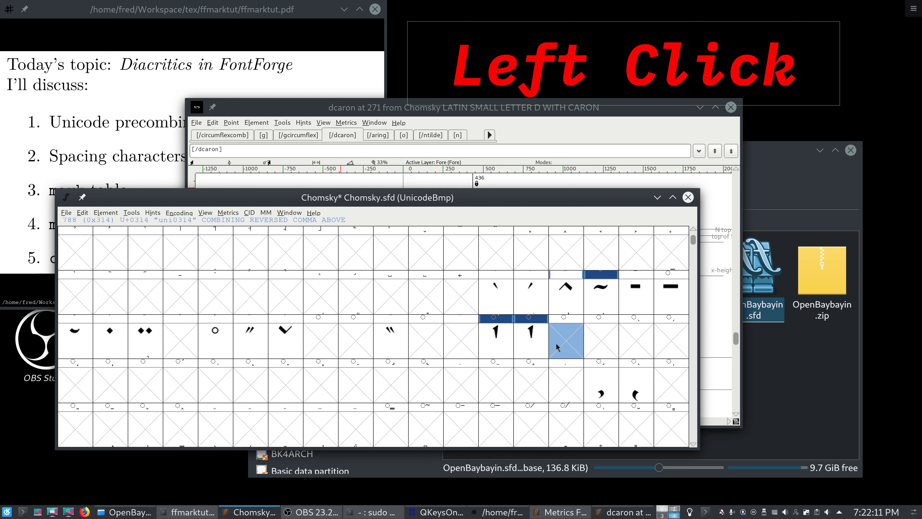
pyautogui.hotkey('ctrl', 'v')
pyautogui.press('Right')
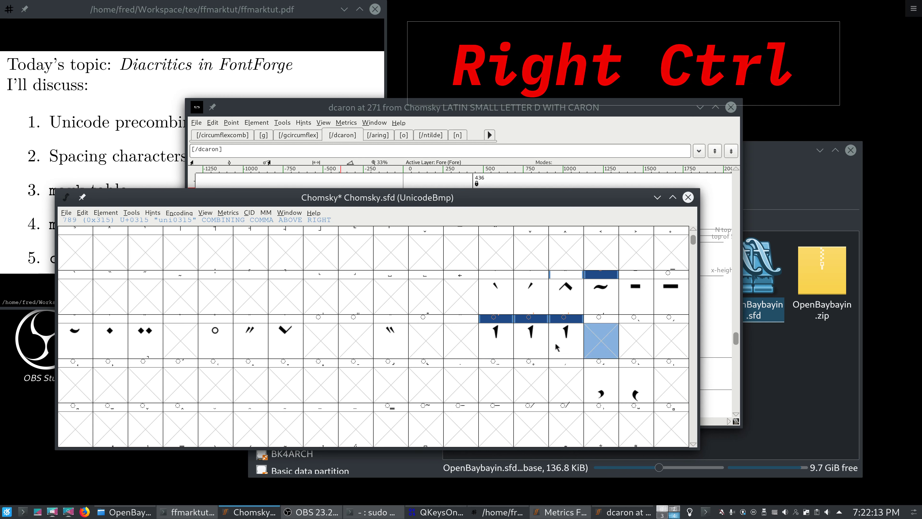
pyautogui.hotkey('ctrl', 'v')
pyautogui.press('Right')
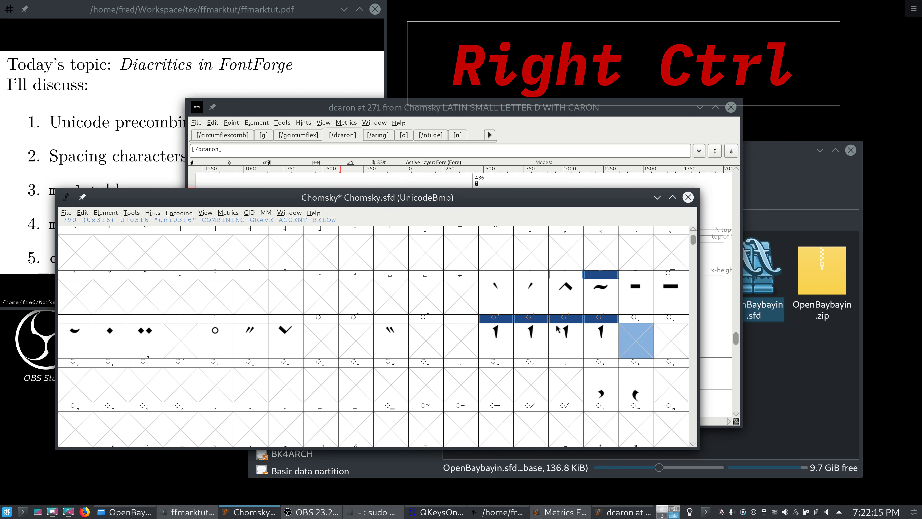
# Step: Return to ď (U+010F) in the font view, select it, and run Build Accented Glyph on it
pyautogui.scroll(20, 557, 328)
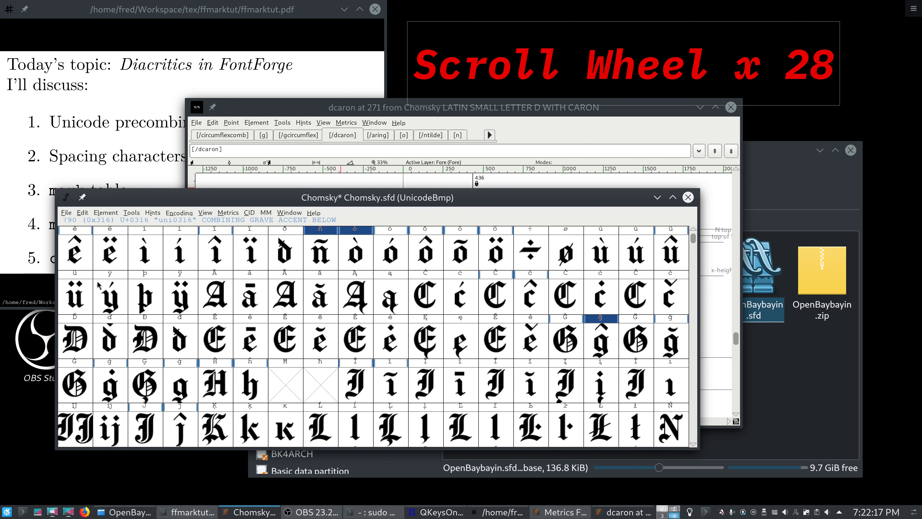
pyautogui.click(109, 338)
pyautogui.click(110, 213)
pyautogui.click(111, 214)
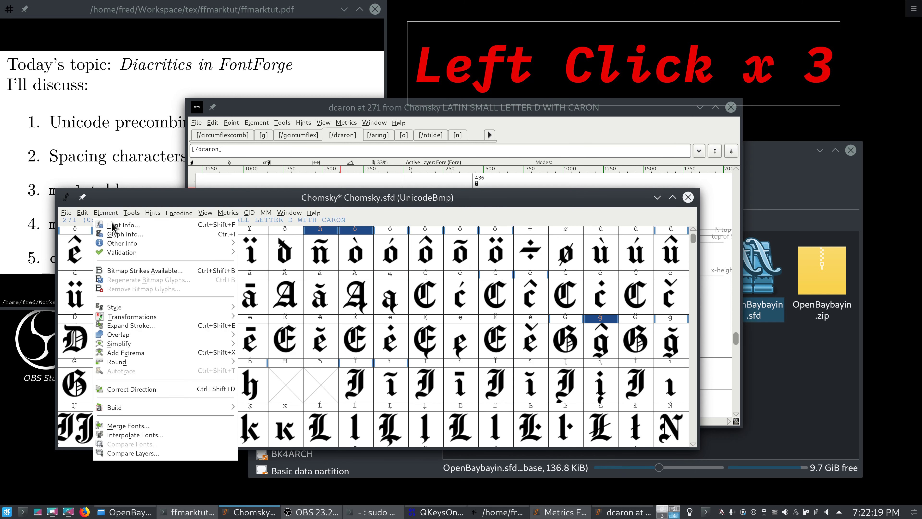
pyautogui.click(145, 407)
pyautogui.click(246, 414)
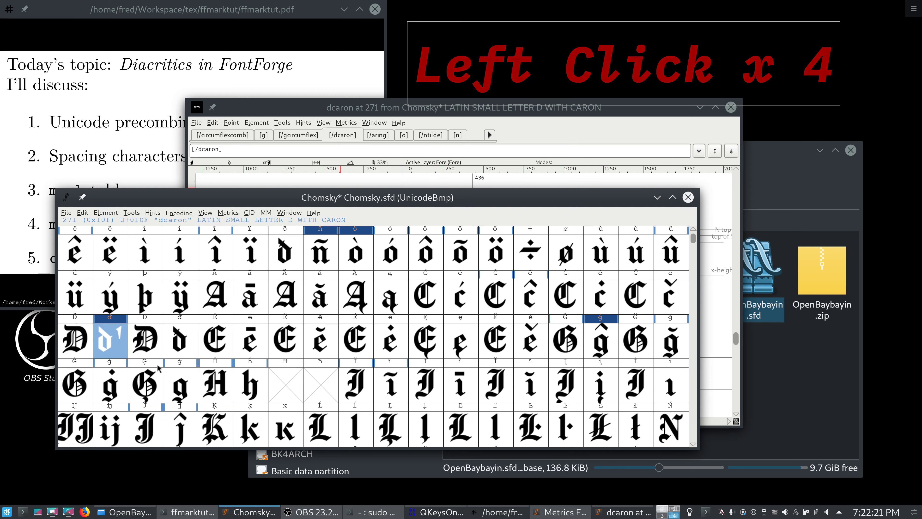
# Step: Open ď in the glyph editor, add an e after it in the word line, preview the pair filled, and close the editor
pyautogui.doubleClick(116, 351)
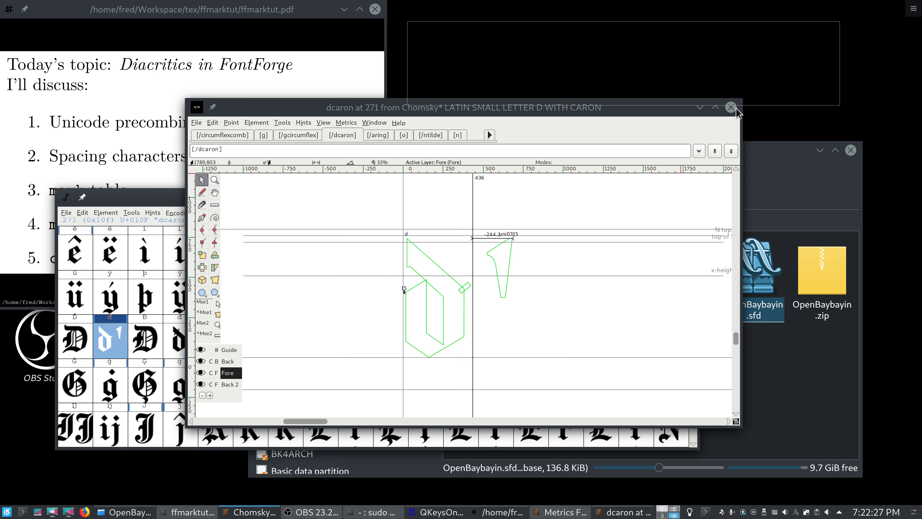
pyautogui.press('`')
pyautogui.press('`')
pyautogui.scroll(-20, 137, 270)
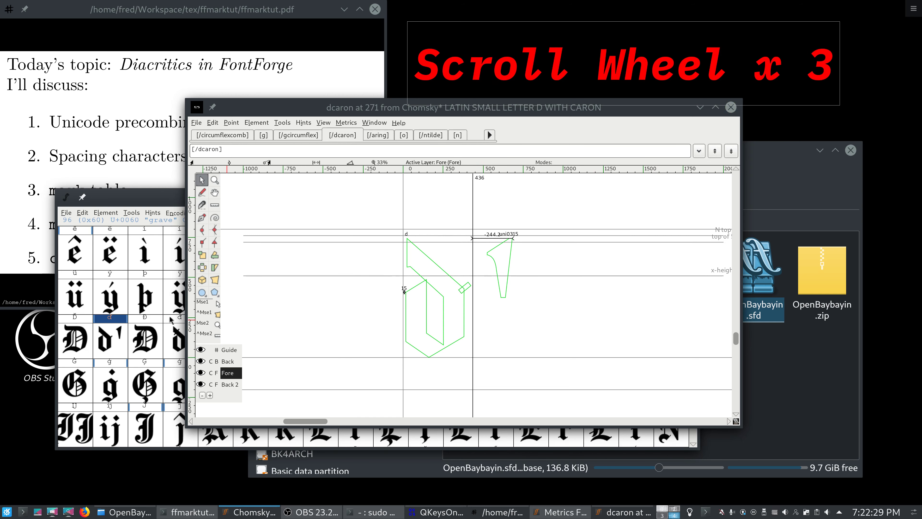
pyautogui.click(132, 250)
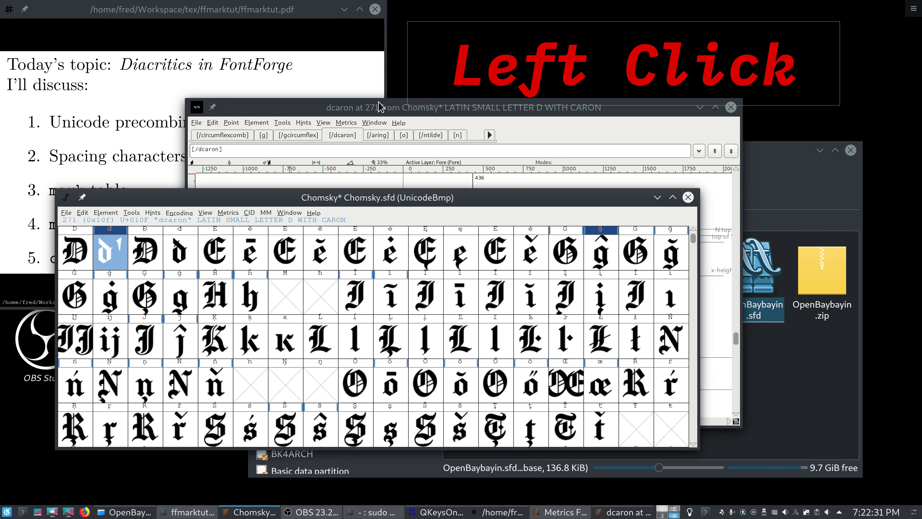
pyautogui.click(131, 250)
pyautogui.press('`')
pyautogui.press('`')
pyautogui.click(345, 156)
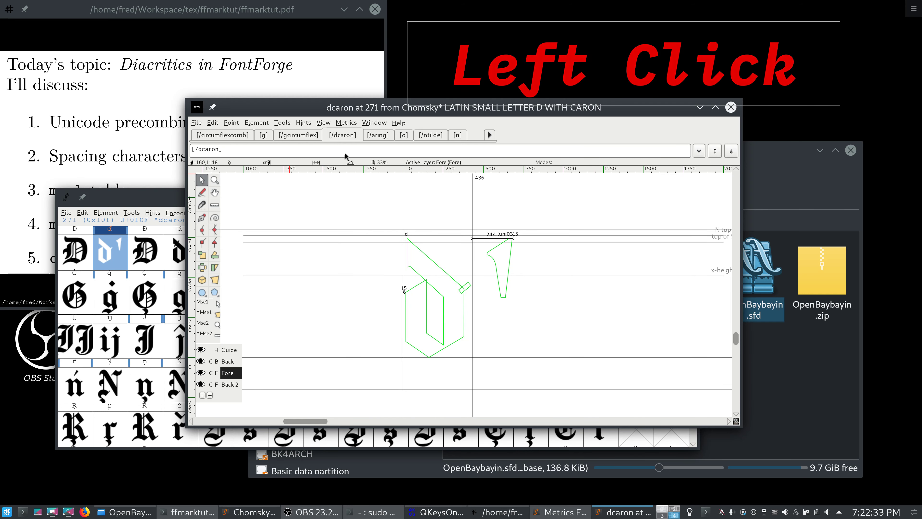
pyautogui.write('e')
pyautogui.click(342, 232)
pyautogui.press('`')
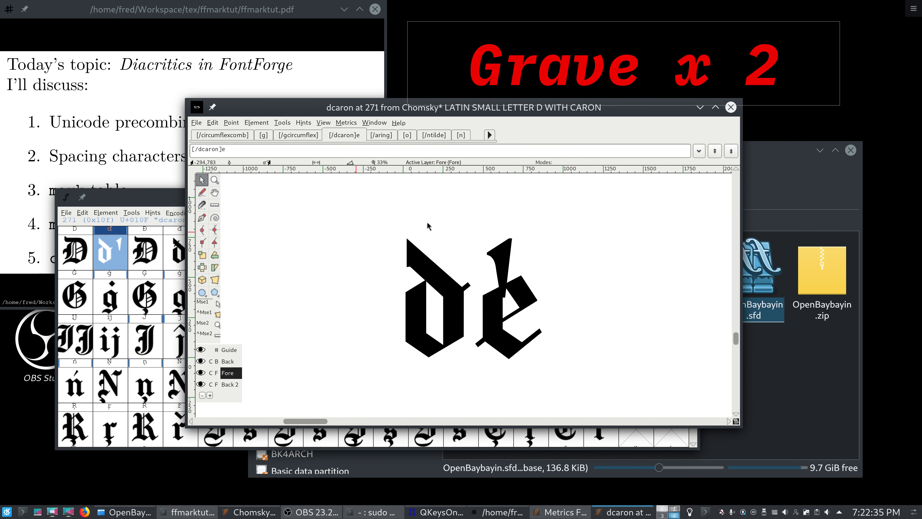
pyautogui.click(730, 106)
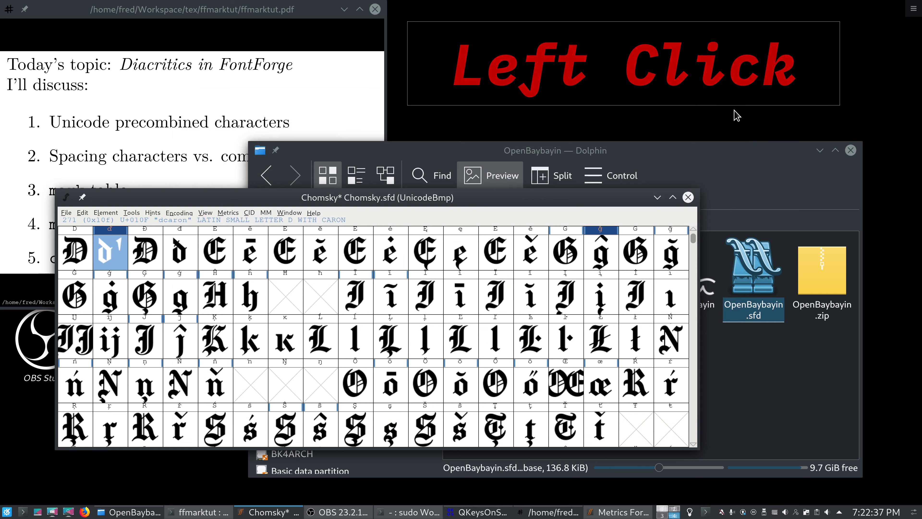
# Step: Open the component settings for ď in Glyph Info and turn off the default decomposition
pyautogui.click(209, 291)
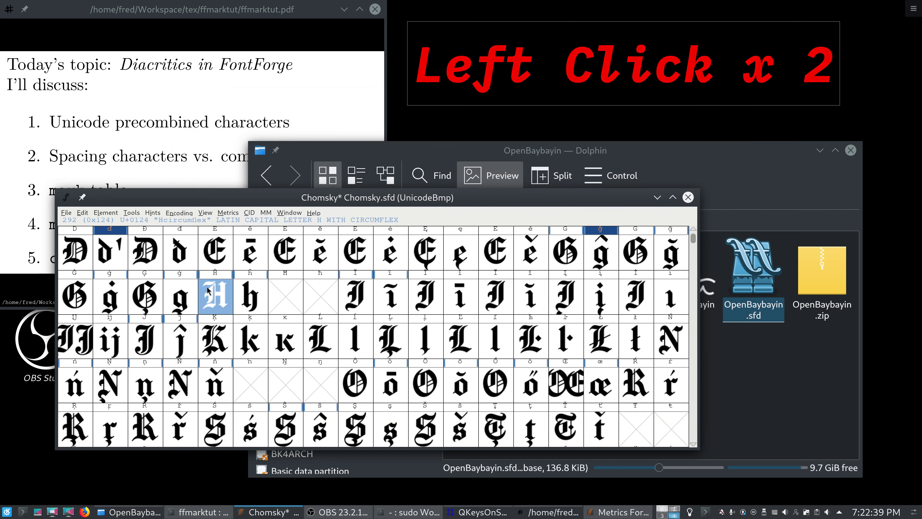
pyautogui.scroll(1, 209, 290)
pyautogui.click(111, 295)
pyautogui.click(106, 212)
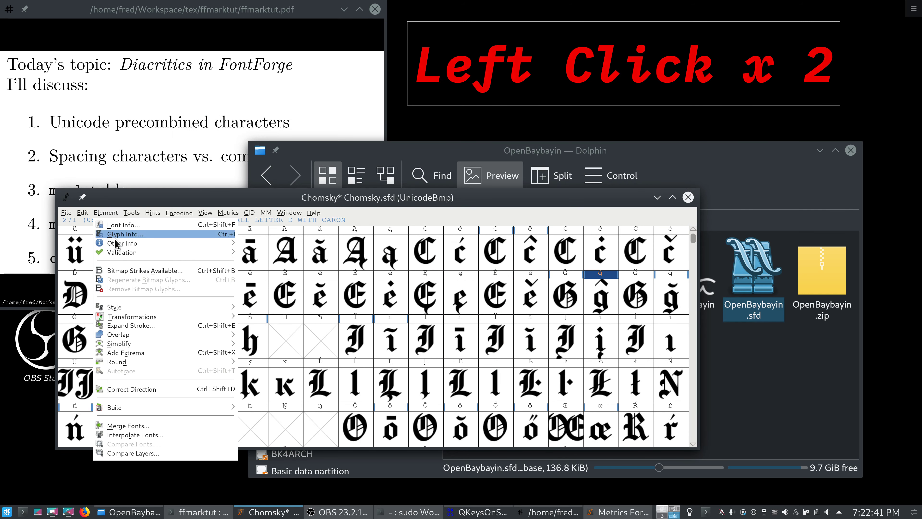
pyautogui.click(117, 242)
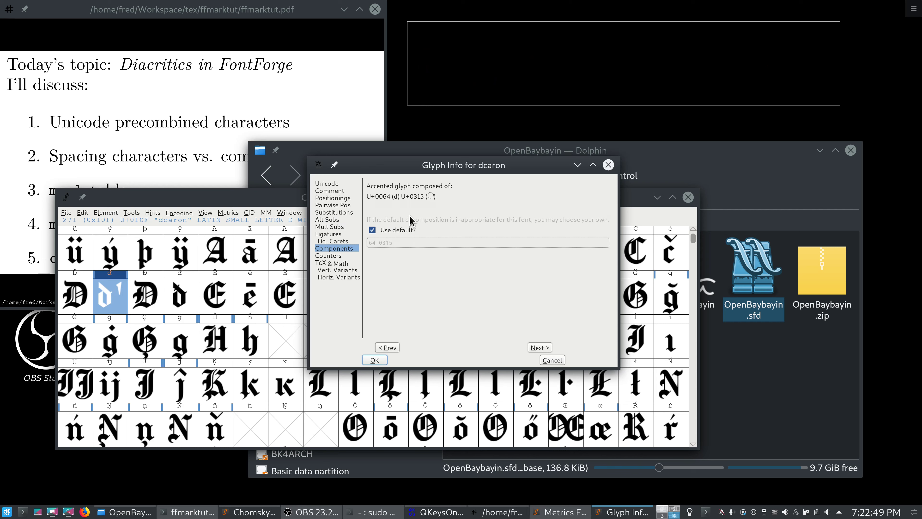
pyautogui.click(411, 230)
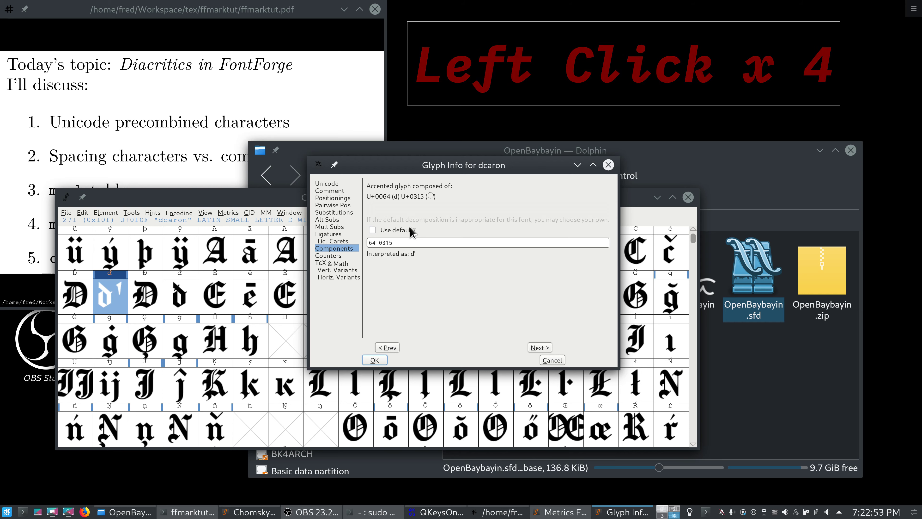
# Step: Find the combining caron among the combining diacritics in the font view to look up its code point
pyautogui.click(261, 271)
pyautogui.scroll(-7, 254, 272)
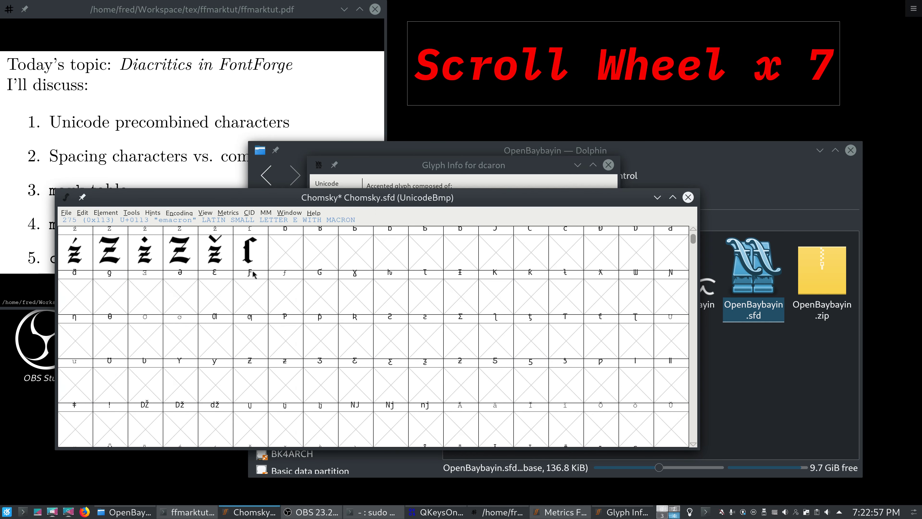
pyautogui.scroll(-15, 253, 273)
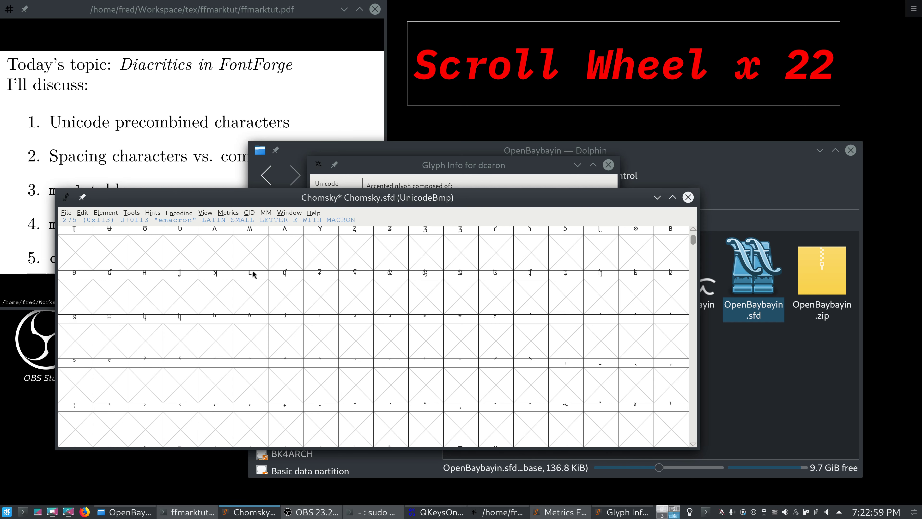
pyautogui.scroll(-4, 253, 273)
pyautogui.click(582, 342)
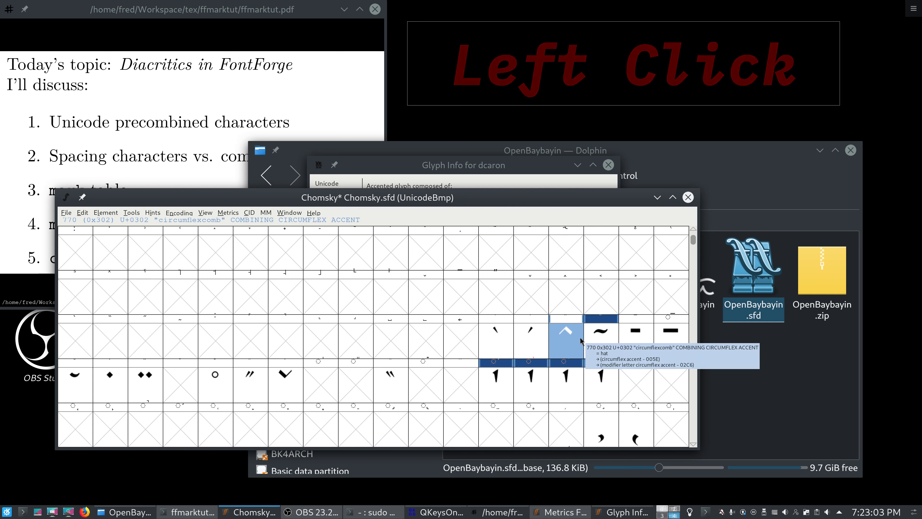
pyautogui.click(295, 387)
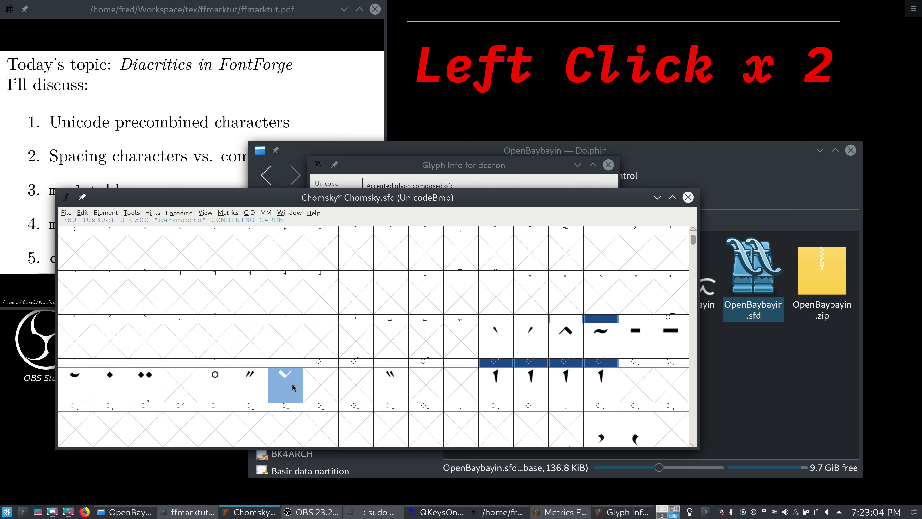
# Step: Set the custom components of ď to 64 030c in Glyph Info and apply the change
pyautogui.click(342, 164)
pyautogui.moveTo(385, 244); pyautogui.dragTo(418, 246)
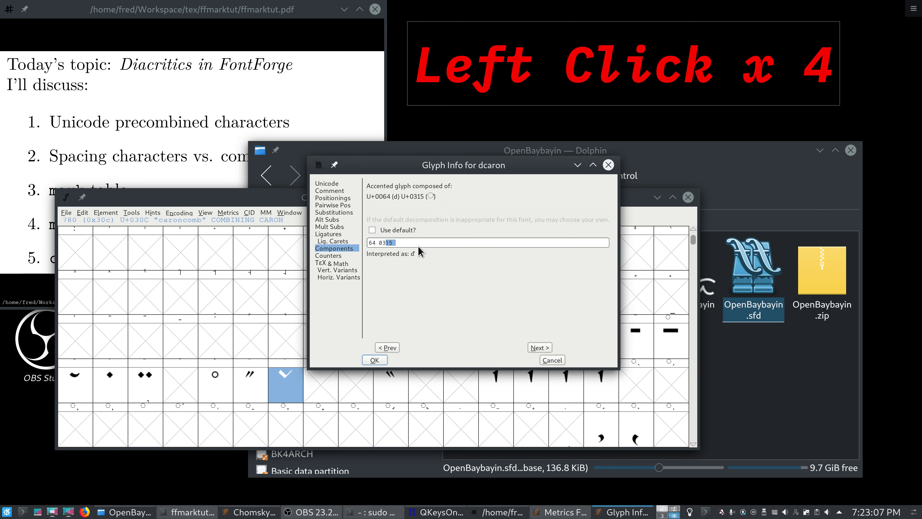
pyautogui.write('0c')
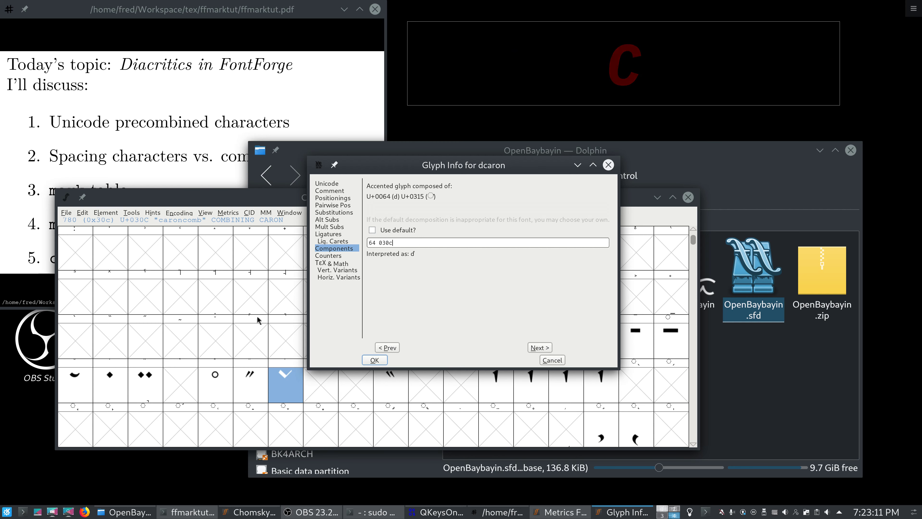
pyautogui.scroll(9, 256, 315)
pyautogui.click(372, 359)
# Step: Go back to ď in the font view and rebuild it as an accented glyph from its custom components
pyautogui.scroll(20, 221, 355)
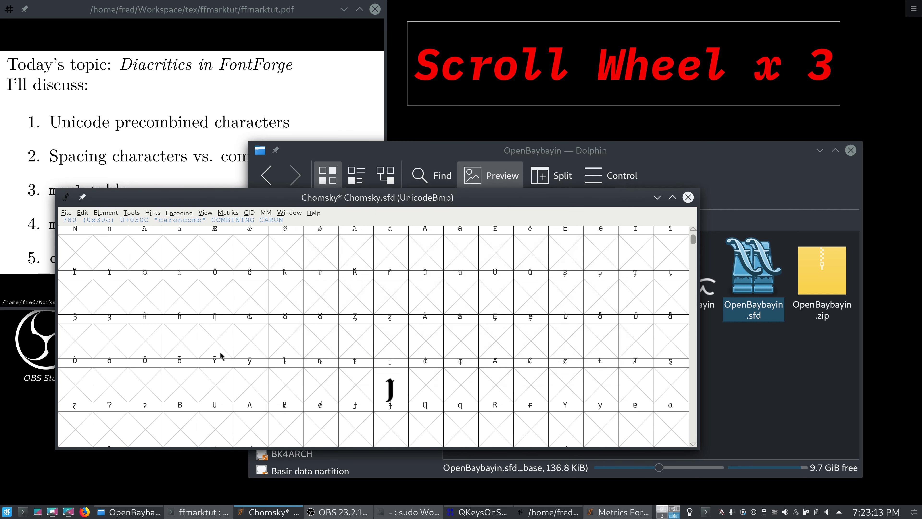
pyautogui.scroll(1, 221, 355)
pyautogui.click(125, 371)
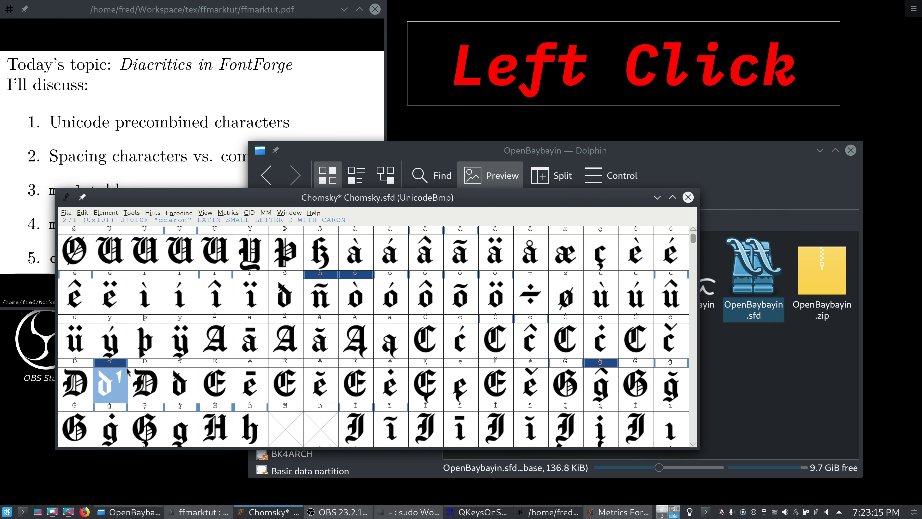
pyautogui.click(109, 213)
pyautogui.click(230, 410)
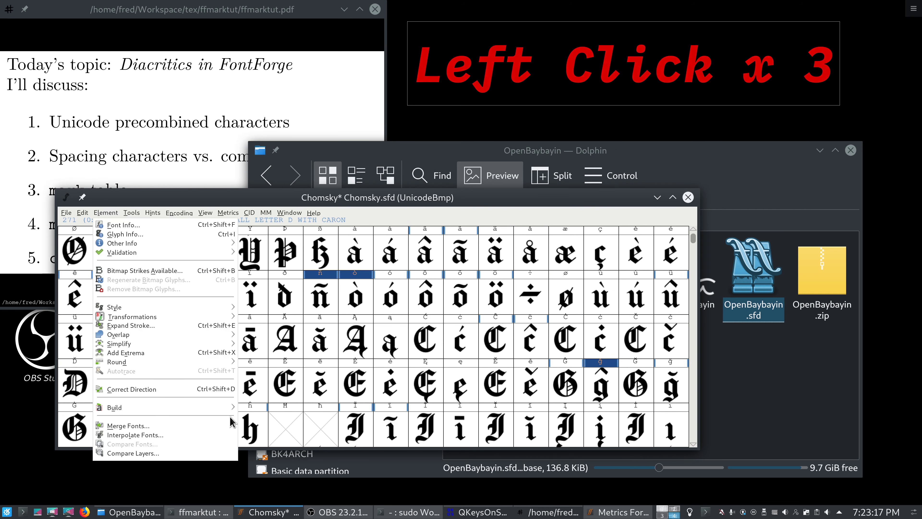
pyautogui.click(256, 411)
# Step: Open the rebuilt ď in the glyph editor, preview it filled, and close the editor
pyautogui.doubleClick(111, 379)
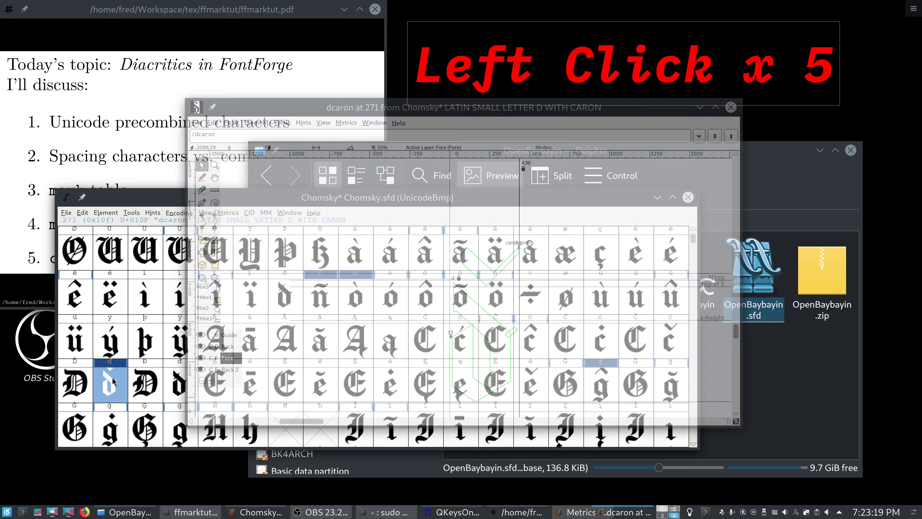
pyautogui.press('space')
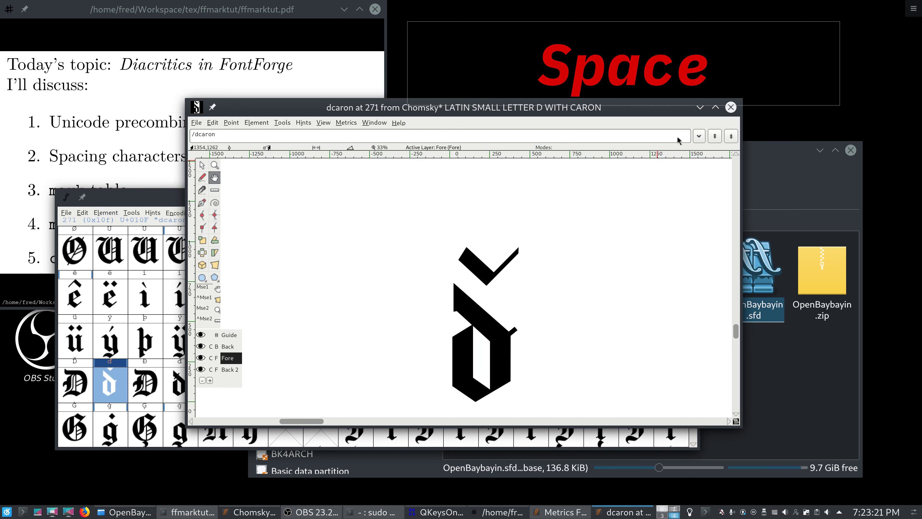
pyautogui.click(730, 107)
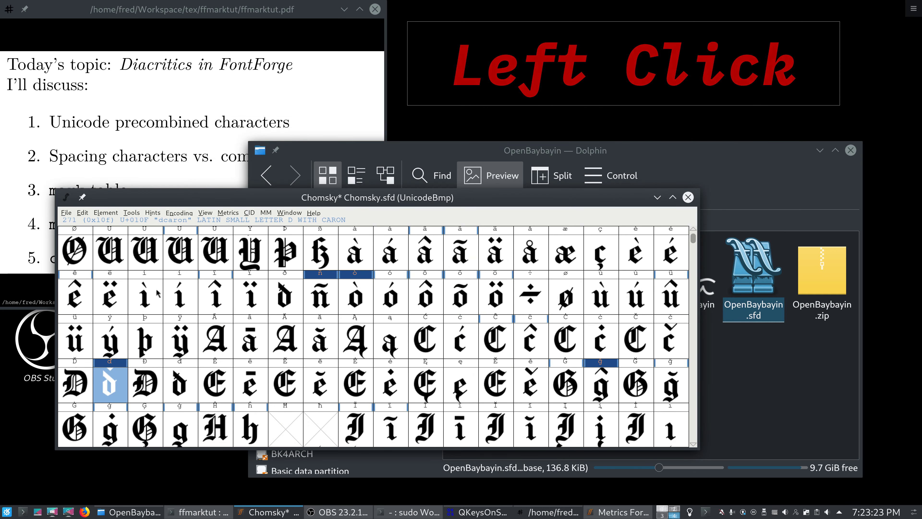
# Step: Override the default components of ë to use the combining caron instead of the dieresis, and run Build Accented Glyph on it
pyautogui.click(111, 298)
pyautogui.click(107, 213)
pyautogui.click(110, 240)
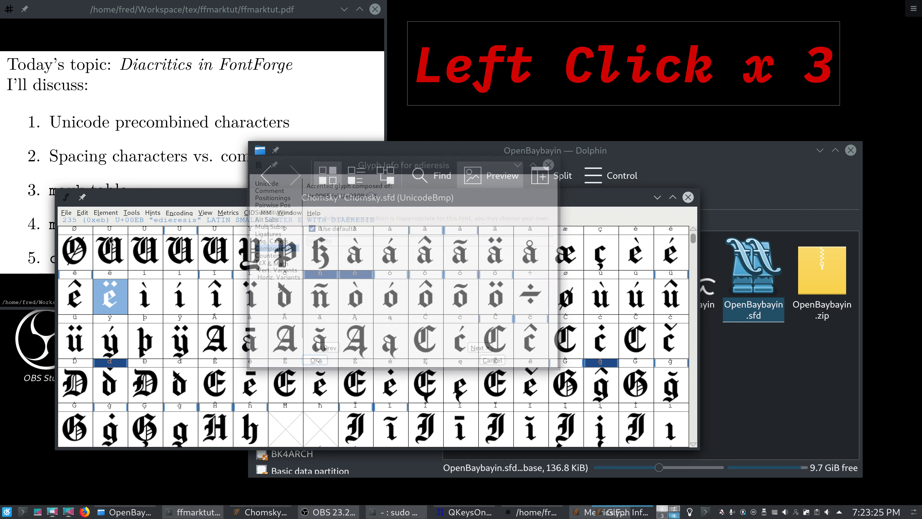
pyautogui.click(332, 231)
pyautogui.click(331, 243)
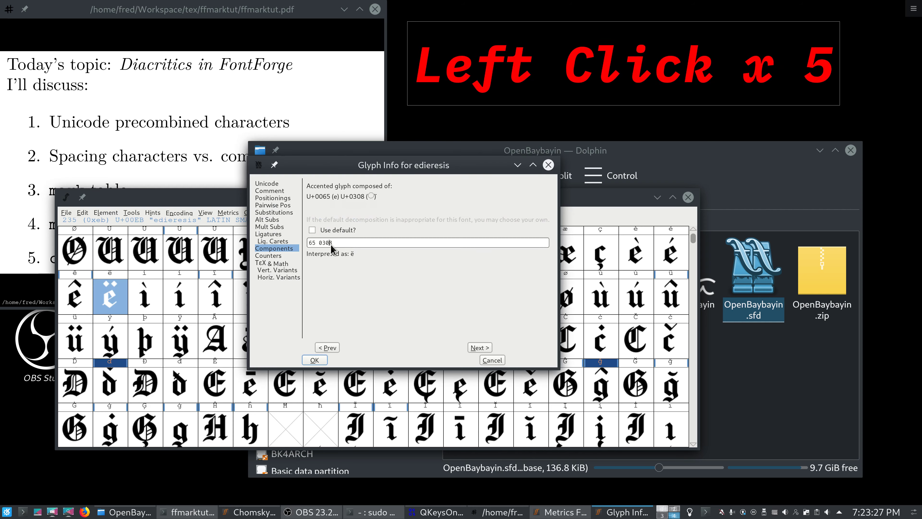
pyautogui.click(314, 359)
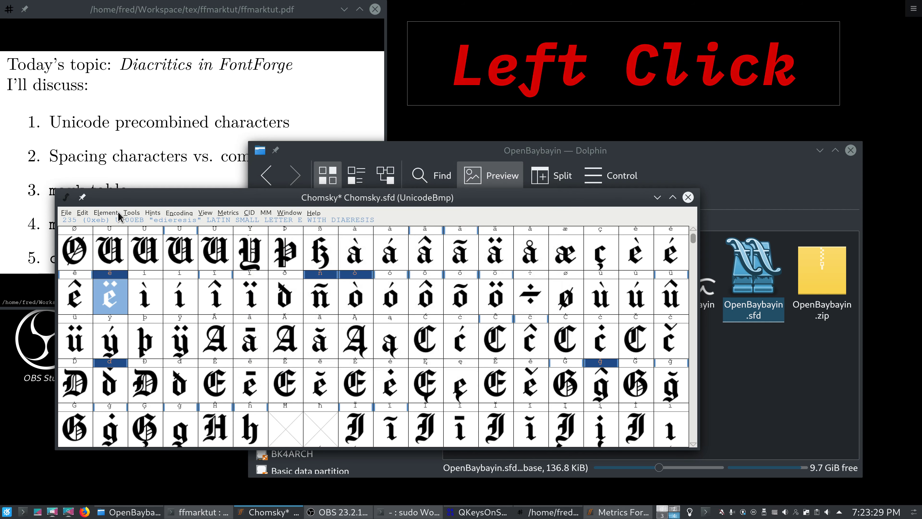
pyautogui.click(116, 214)
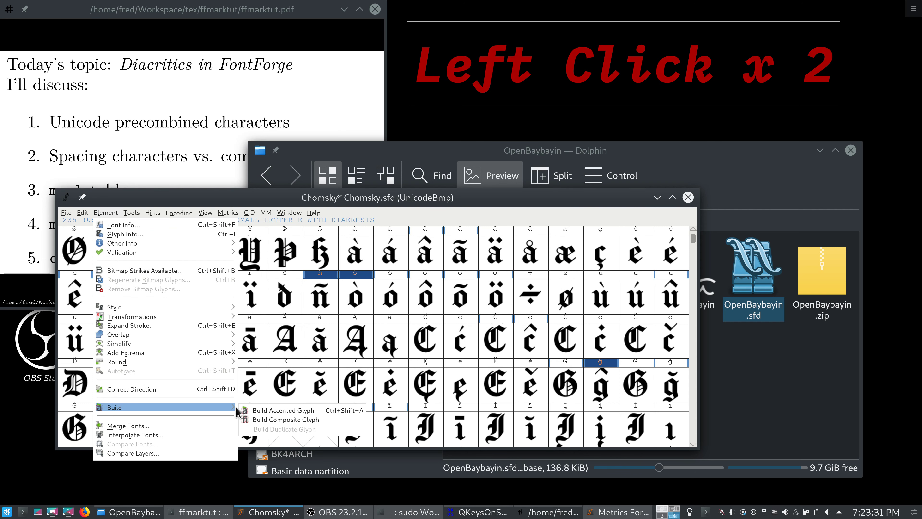
pyautogui.click(244, 410)
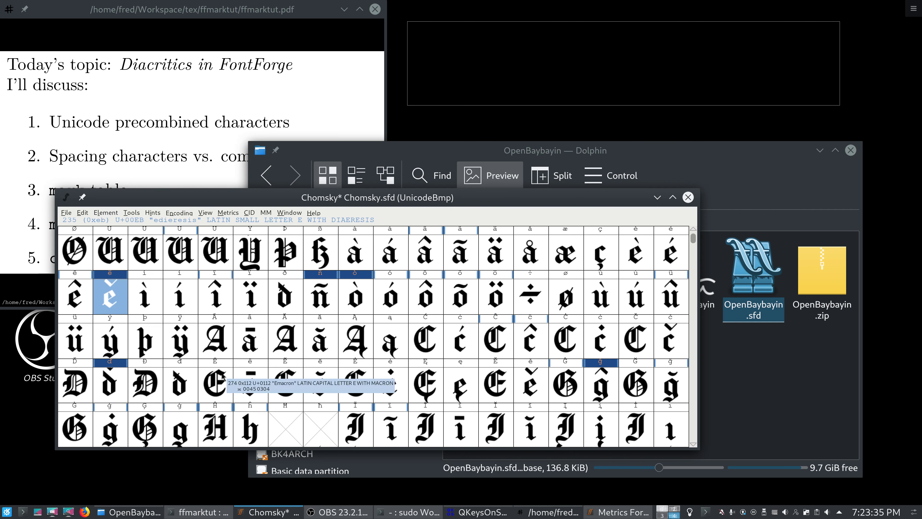
# Step: Override the default components of å with 61 6f in Glyph Info and apply the change
pyautogui.scroll(2, 222, 377)
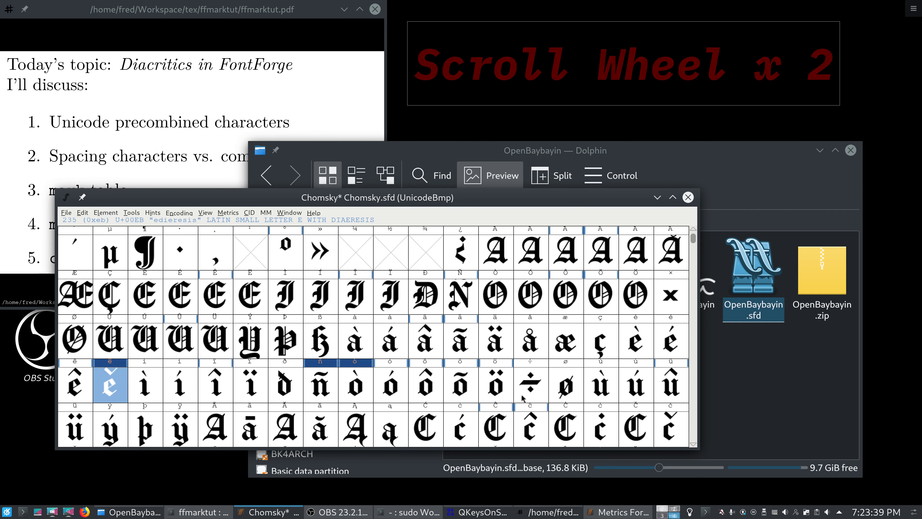
pyautogui.click(532, 340)
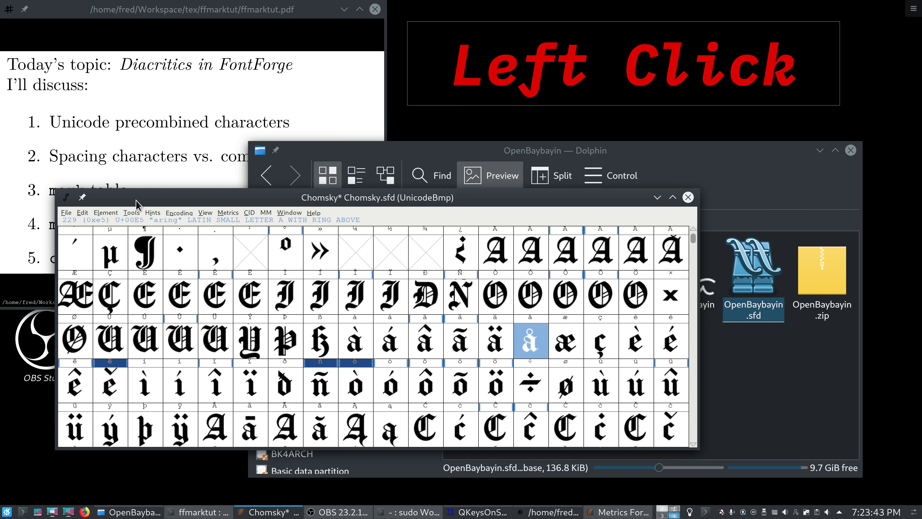
pyautogui.click(105, 211)
pyautogui.moveTo(106, 211); pyautogui.dragTo(124, 234)
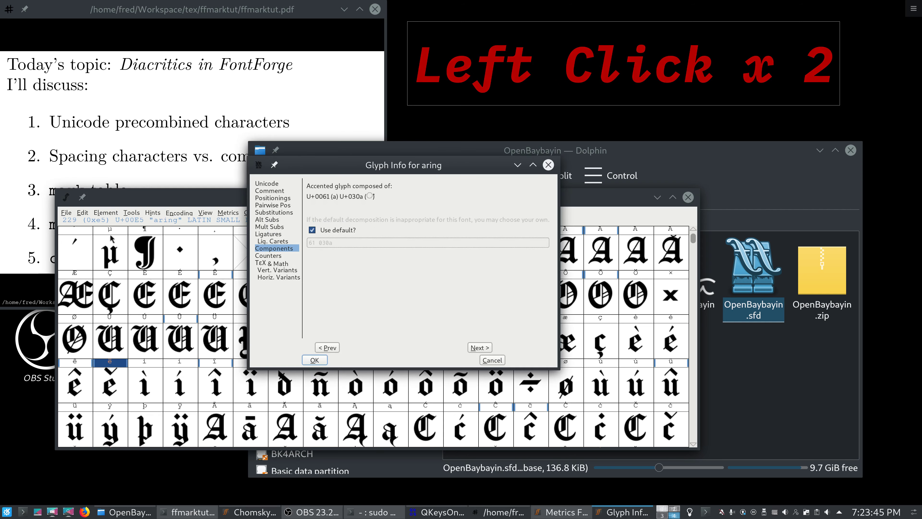
pyautogui.click(331, 235)
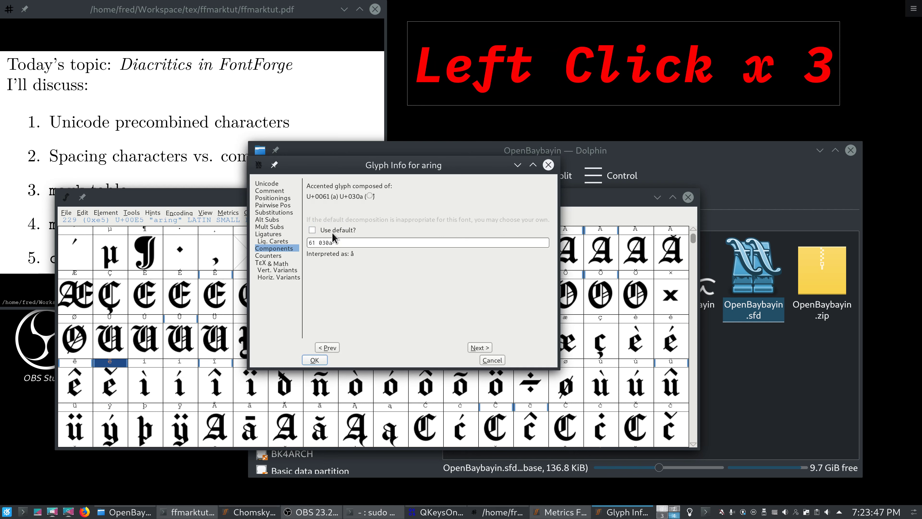
pyautogui.moveTo(319, 244); pyautogui.dragTo(362, 249)
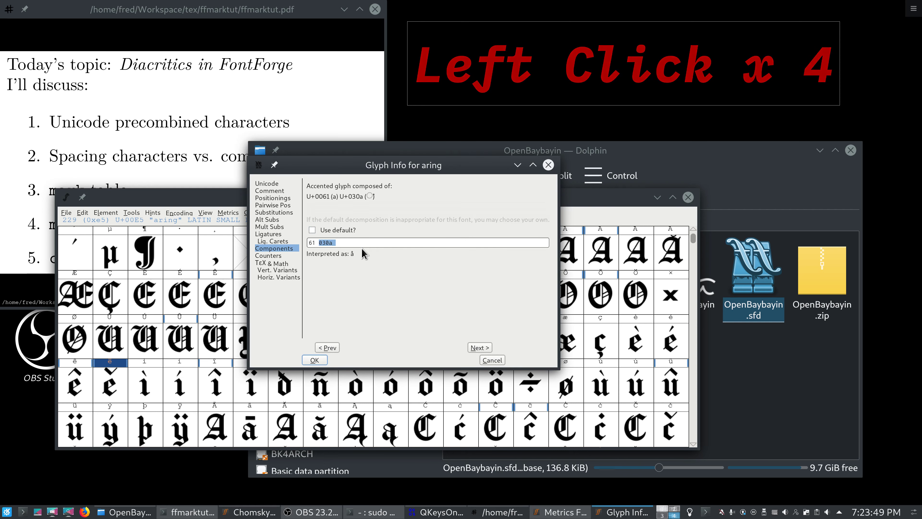
pyautogui.write('6c')
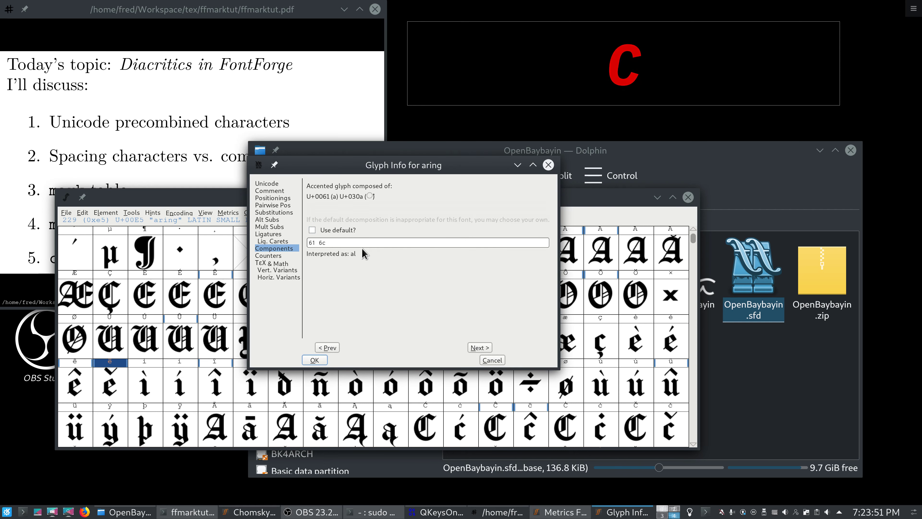
pyautogui.press('BackSpace')
pyautogui.write('f')
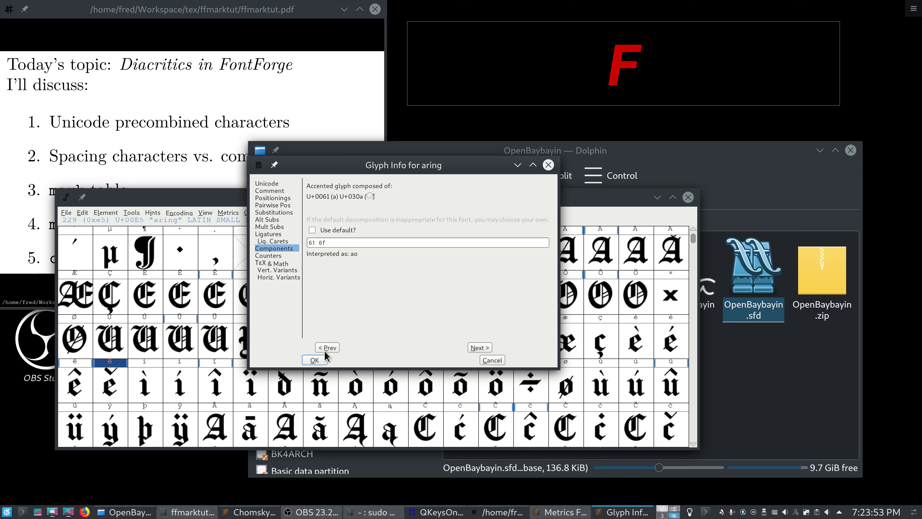
pyautogui.click(315, 359)
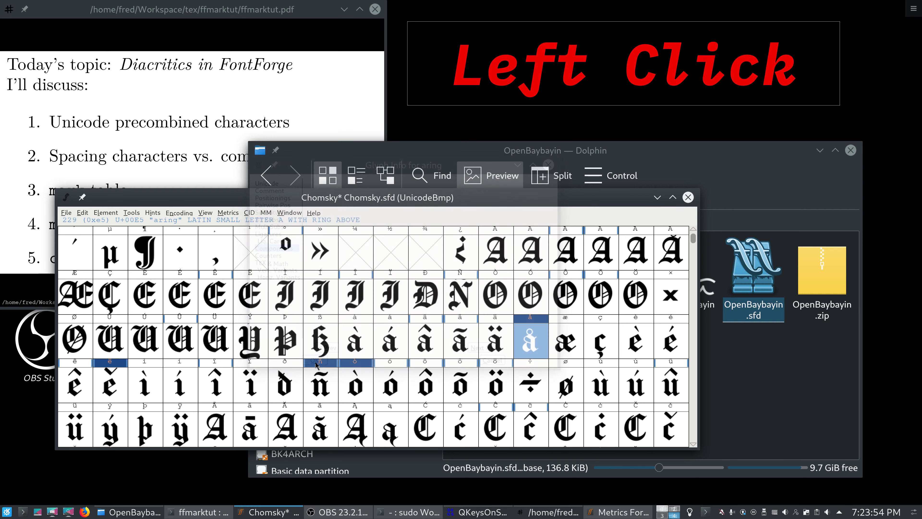
# Step: Run Build Accented Glyph on å, and run Build Composite Glyph on it for comparison
pyautogui.click(110, 212)
pyautogui.moveTo(173, 410)
pyautogui.click(251, 410)
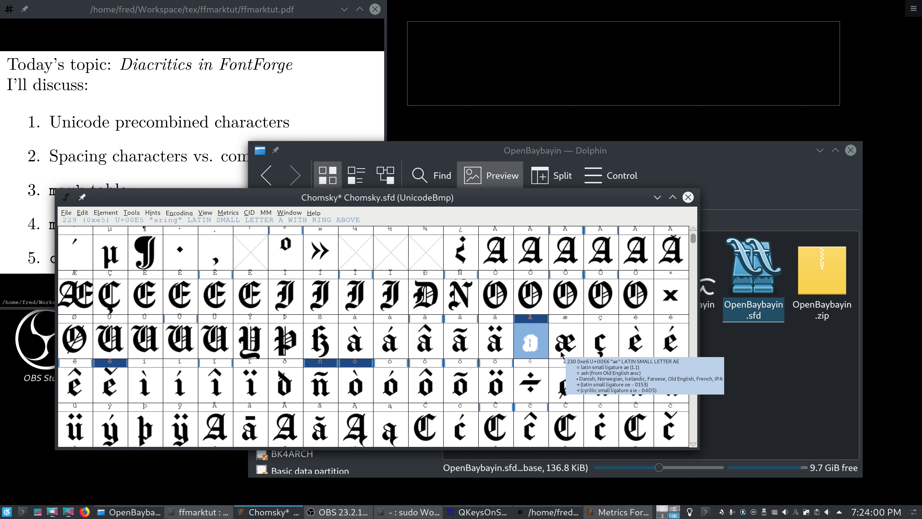
pyautogui.click(105, 212)
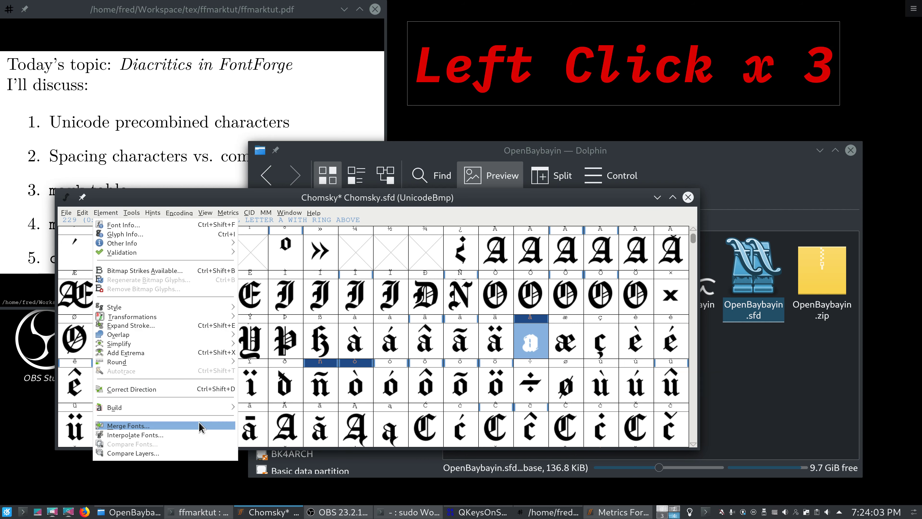
pyautogui.moveTo(215, 413)
pyautogui.click(253, 418)
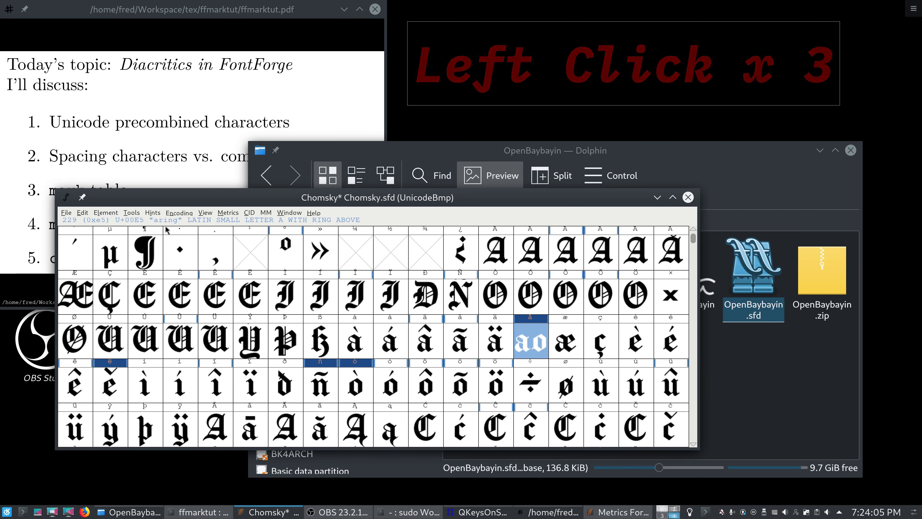
# Step: Repeat the custom components of å three times in Glyph Info as 61 6f 61 6f 61 6f and apply
pyautogui.click(107, 214)
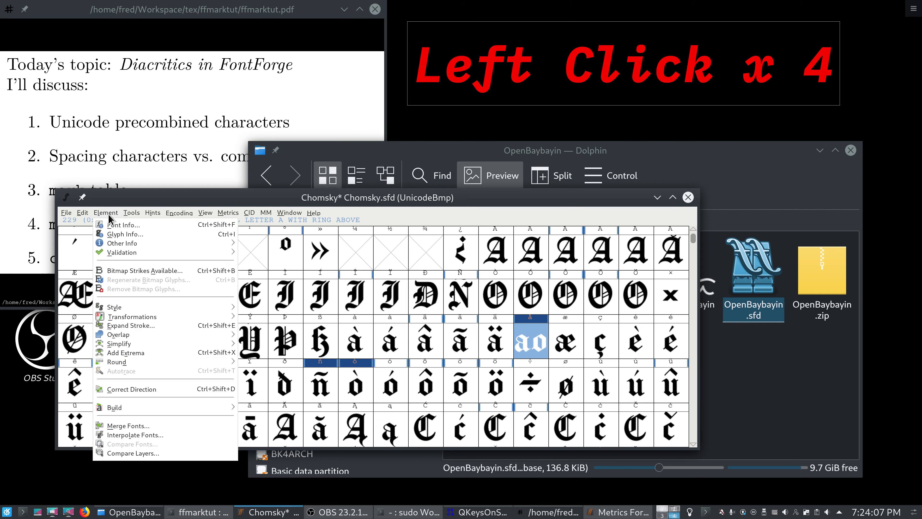
pyautogui.click(121, 235)
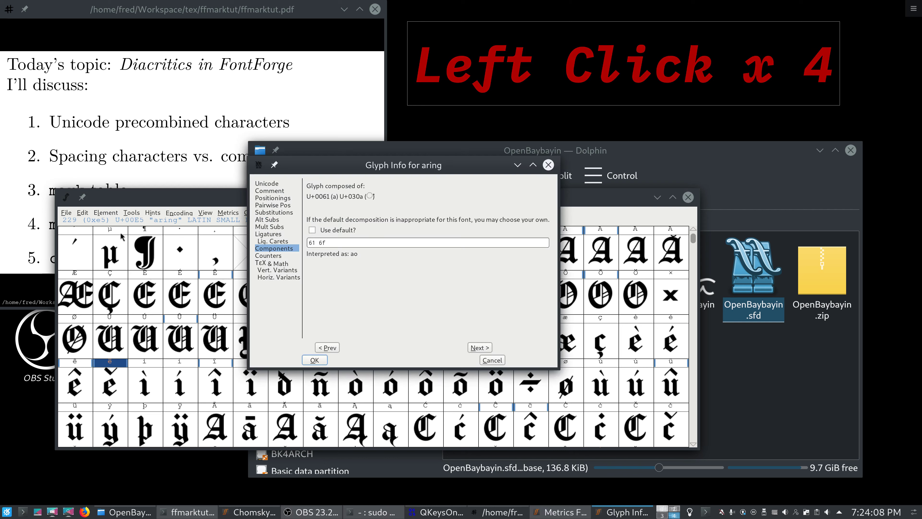
pyautogui.click(336, 243)
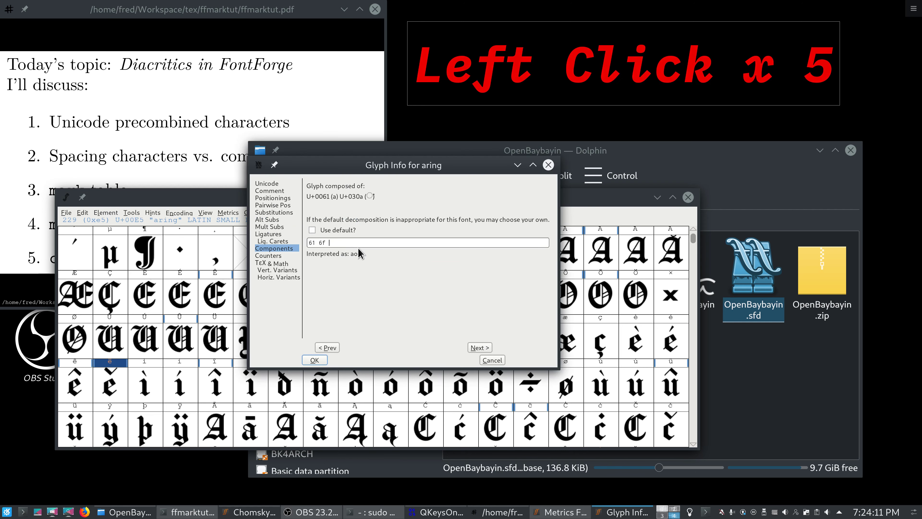
pyautogui.tripleClick(312, 244)
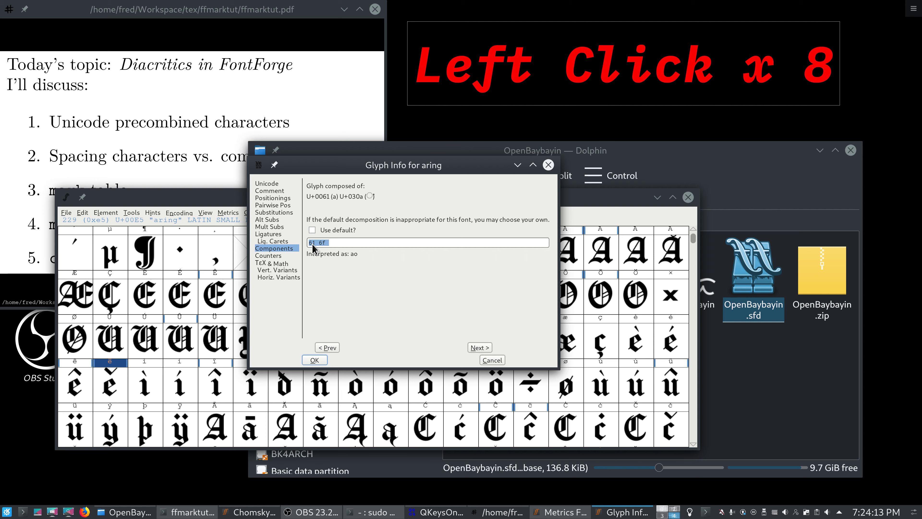
pyautogui.hotkey('ctrl', 'c')
pyautogui.hotkey('ctrl', 'v')
pyautogui.hotkey('ctrl', 'v')
pyautogui.hotkey('ctrl', 'v')
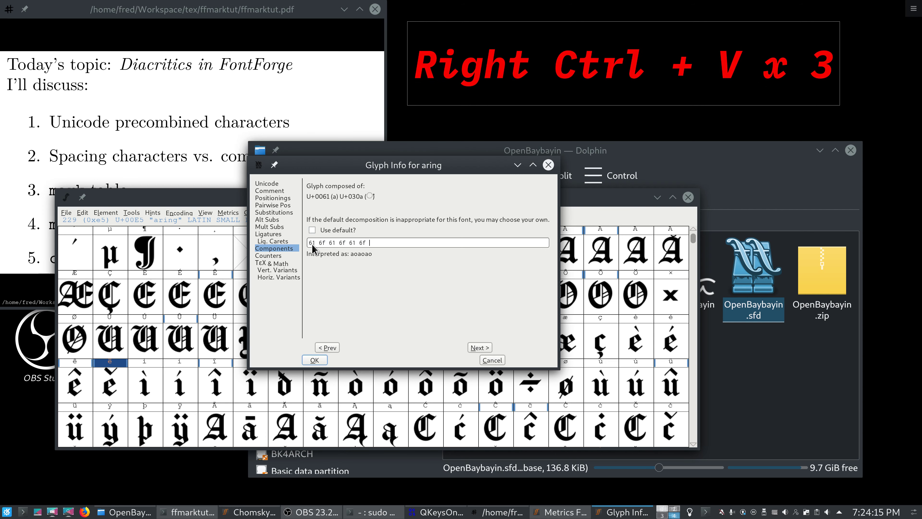
pyautogui.click(319, 352)
pyautogui.click(319, 359)
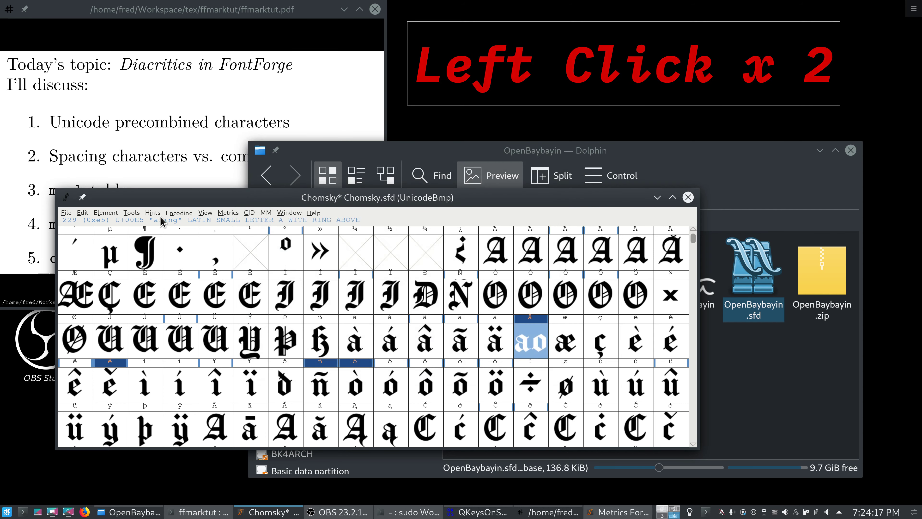
# Step: Rebuild å as a composite glyph from its repeated custom components
pyautogui.click(113, 213)
pyautogui.moveTo(217, 408)
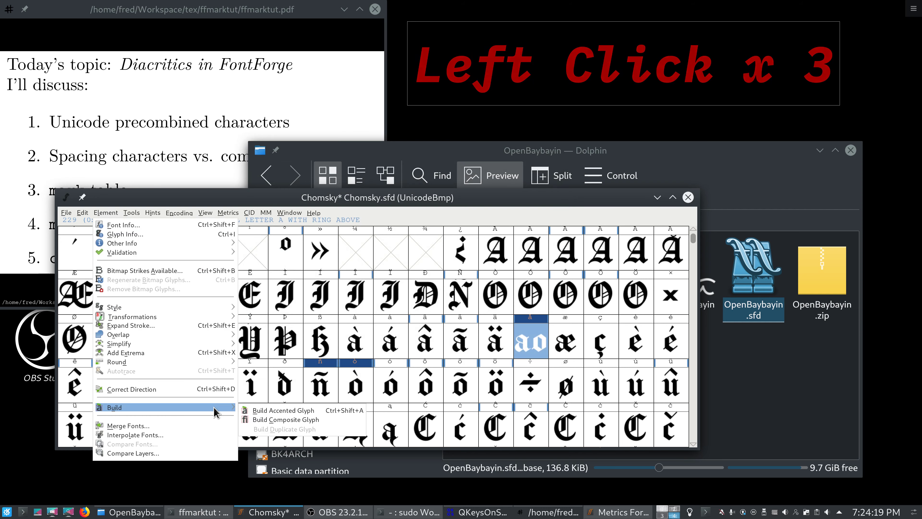
pyautogui.click(249, 420)
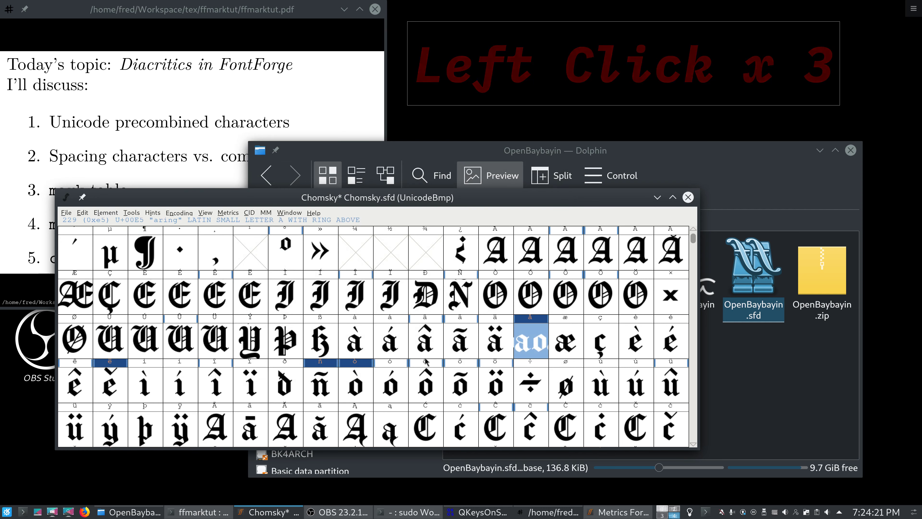
# Step: Open the composite å in the glyph editor, preview it filled, and close the editor
pyautogui.doubleClick(520, 347)
pyautogui.press('space')
pyautogui.press('space')
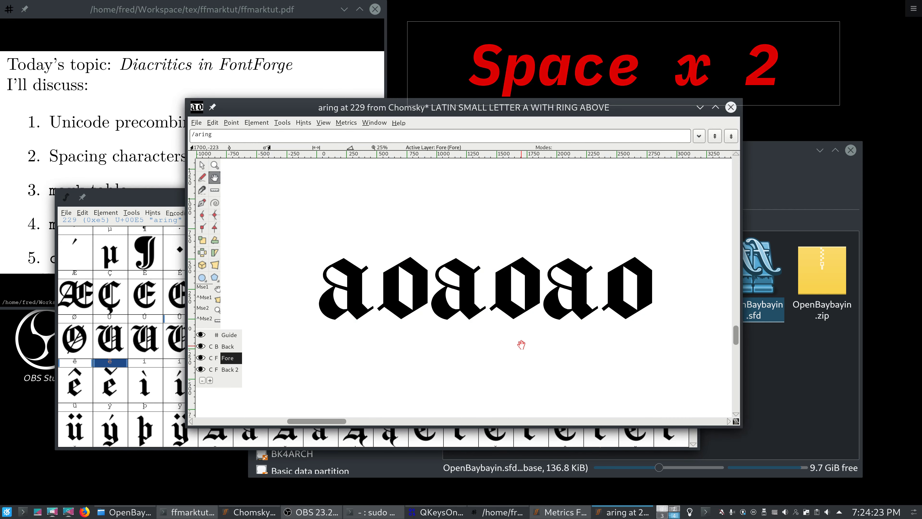
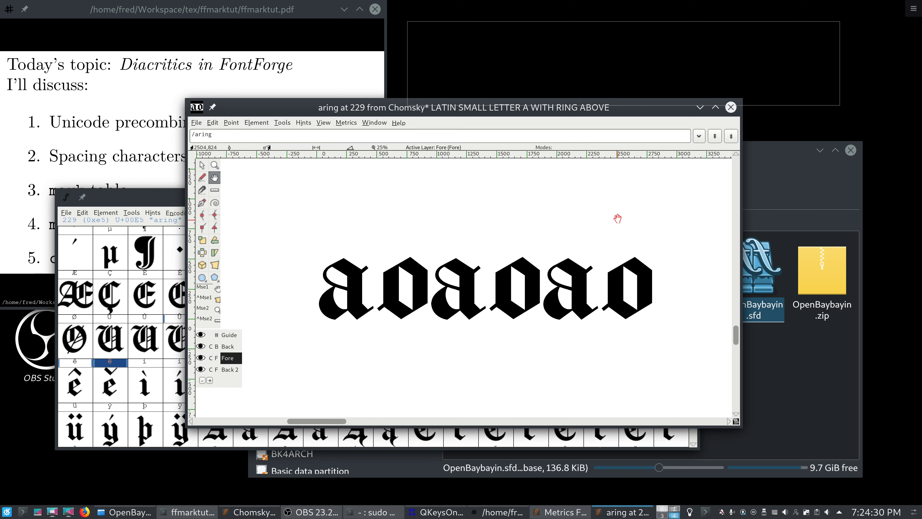
pyautogui.doubleClick(729, 112)
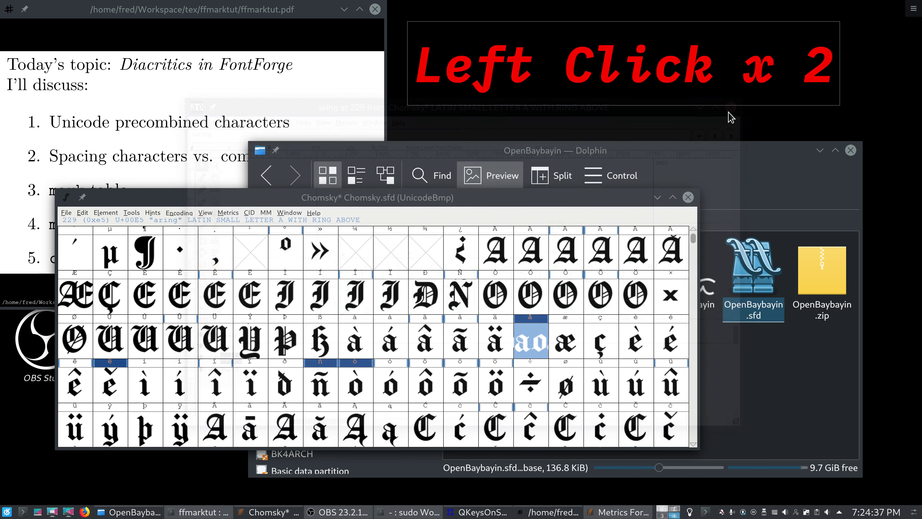
# Step: Shorten the custom components of å to 61 6f in Glyph Info and apply the change
pyautogui.click(523, 338)
pyautogui.click(522, 339)
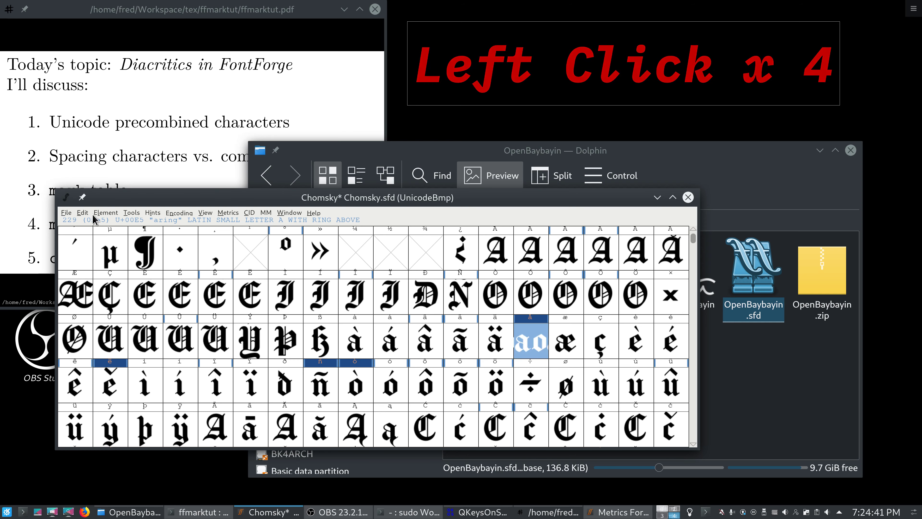
pyautogui.moveTo(93, 219); pyautogui.dragTo(116, 240)
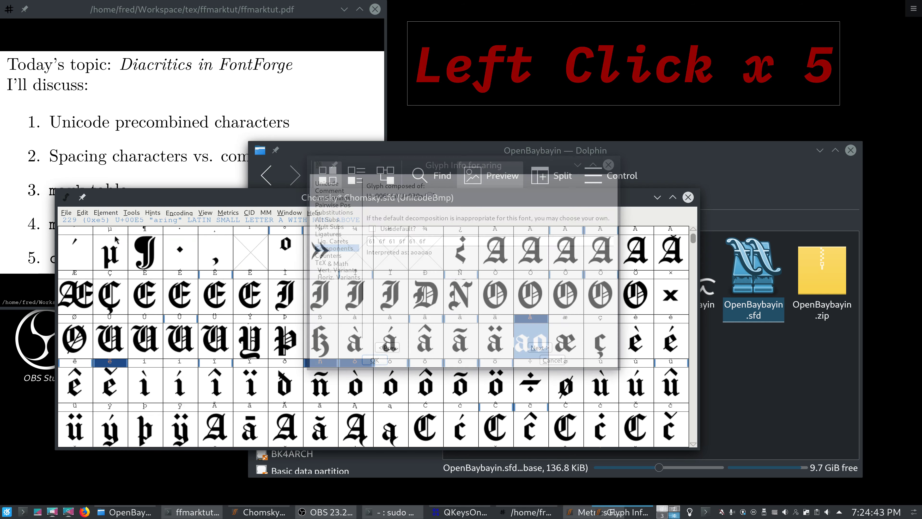
pyautogui.moveTo(389, 242); pyautogui.dragTo(488, 250)
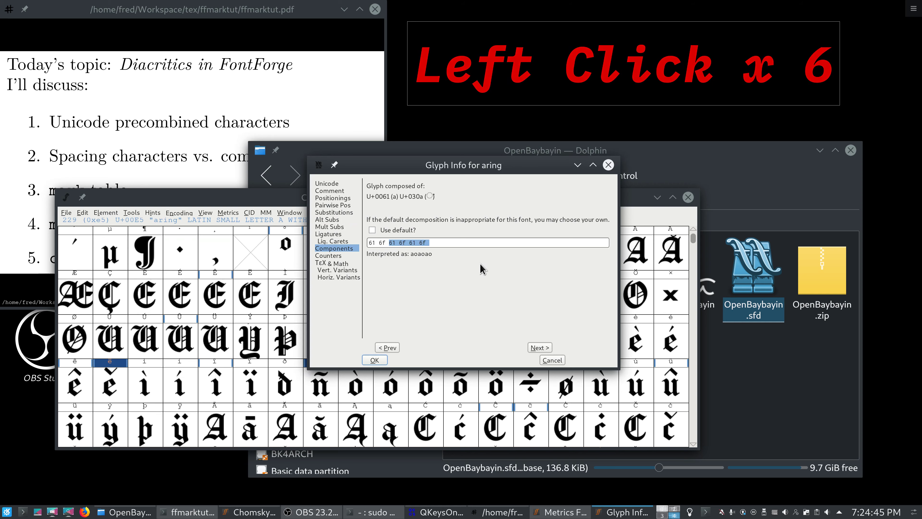
pyautogui.press('BackSpace')
pyautogui.press('BackSpace')
pyautogui.click(384, 363)
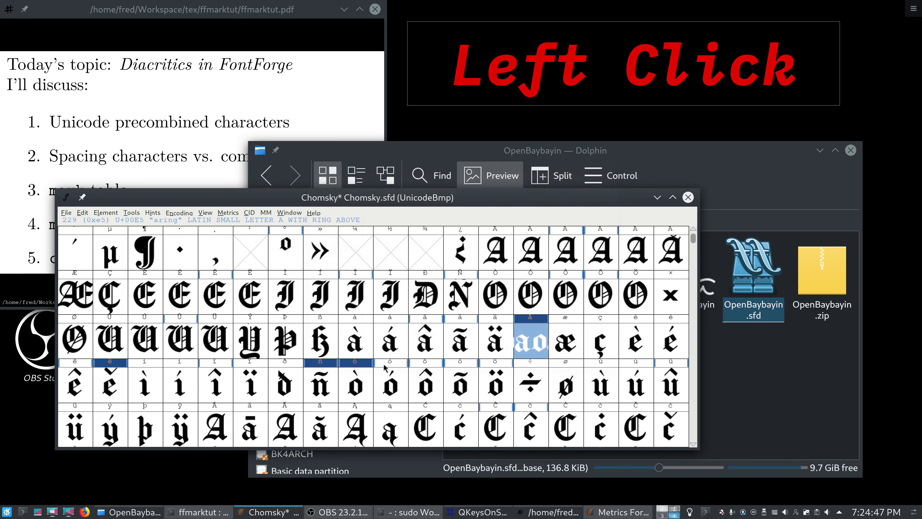
# Step: Run Build Accented Glyph on å, inspect the resulting outlines in the glyph editor, and close the editor
pyautogui.click(115, 214)
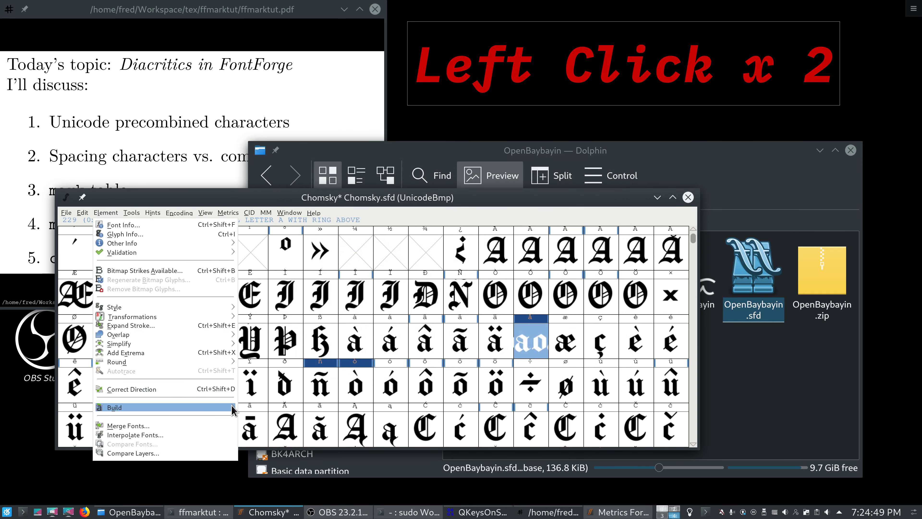
pyautogui.click(254, 411)
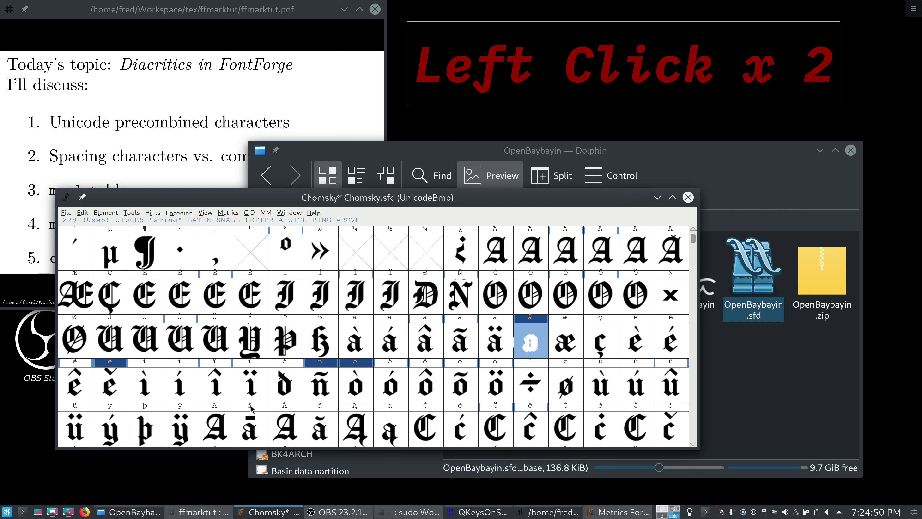
pyautogui.doubleClick(529, 358)
pyautogui.press('space')
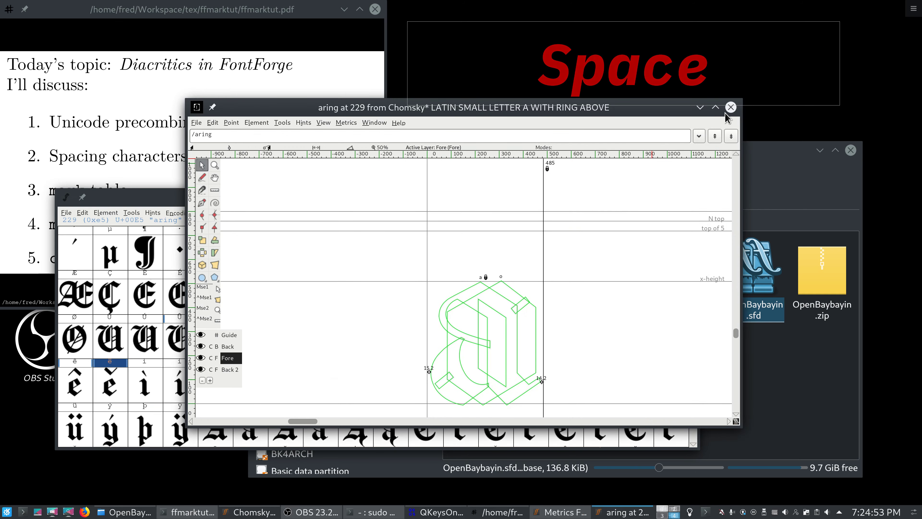
pyautogui.click(729, 108)
# Step: Open the base letter a in the glyph editor to check its anchor points, and close it
pyautogui.press('a')
pyautogui.doubleClick(317, 293)
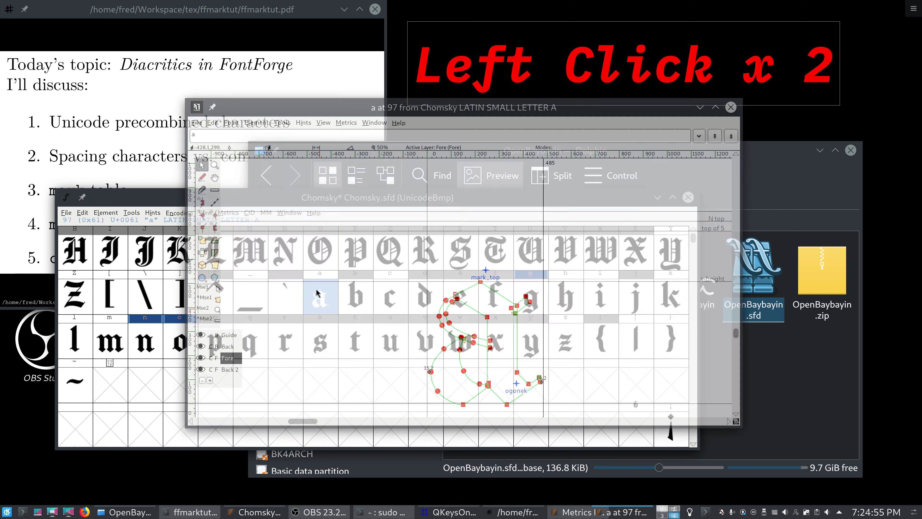
pyautogui.click(729, 108)
# Step: Open the letter o in the glyph editor and add a mark_top anchor of type Mark above it, at about X 242, Y 570
pyautogui.press('o')
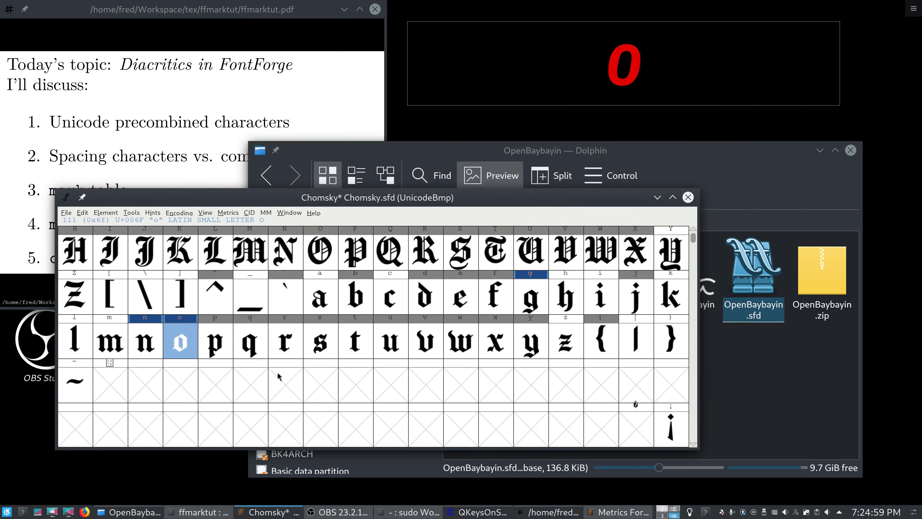
pyautogui.doubleClick(179, 342)
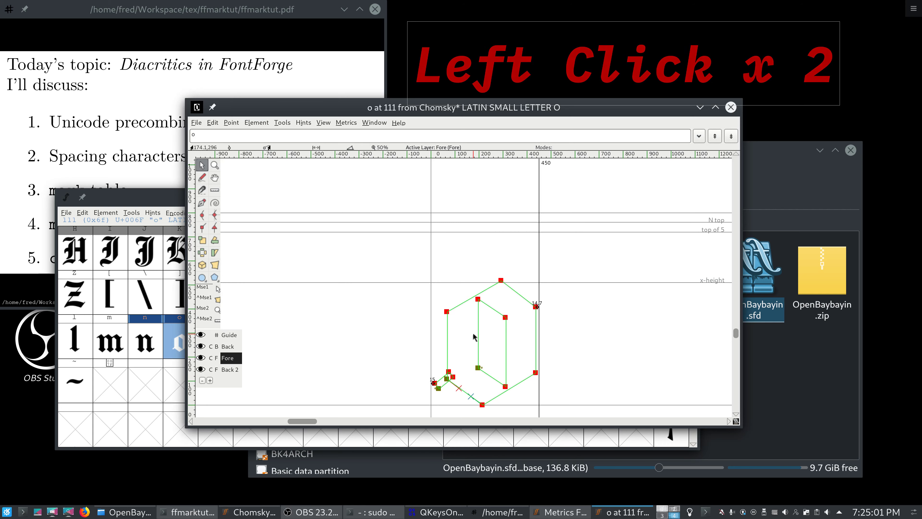
pyautogui.rightClick(489, 269)
pyautogui.click(561, 432)
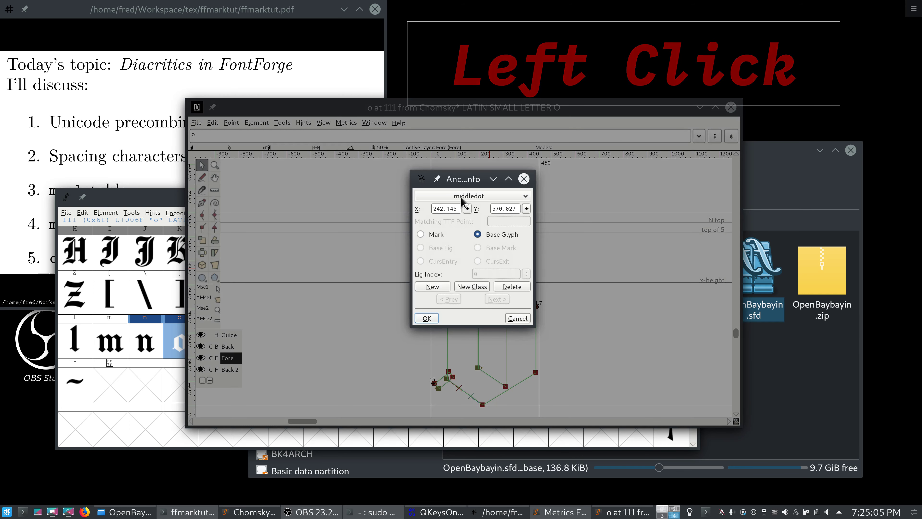
pyautogui.click(462, 198)
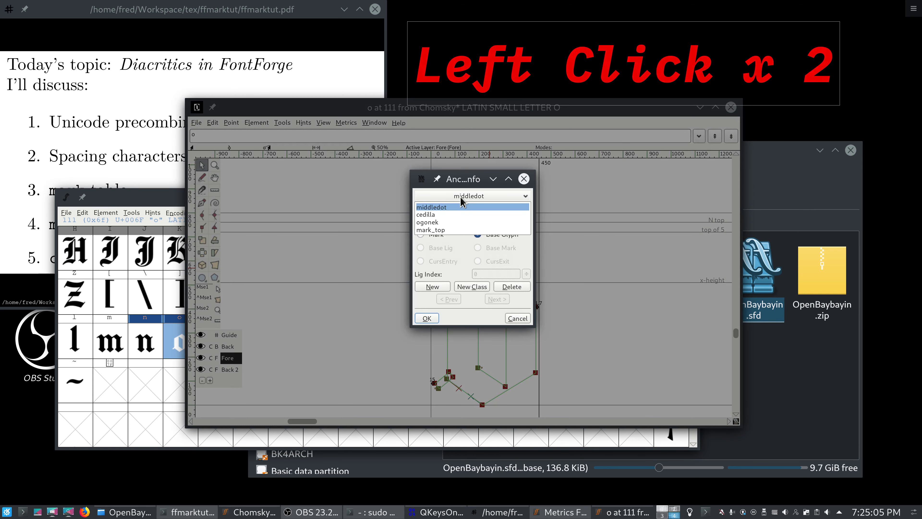
pyautogui.click(471, 230)
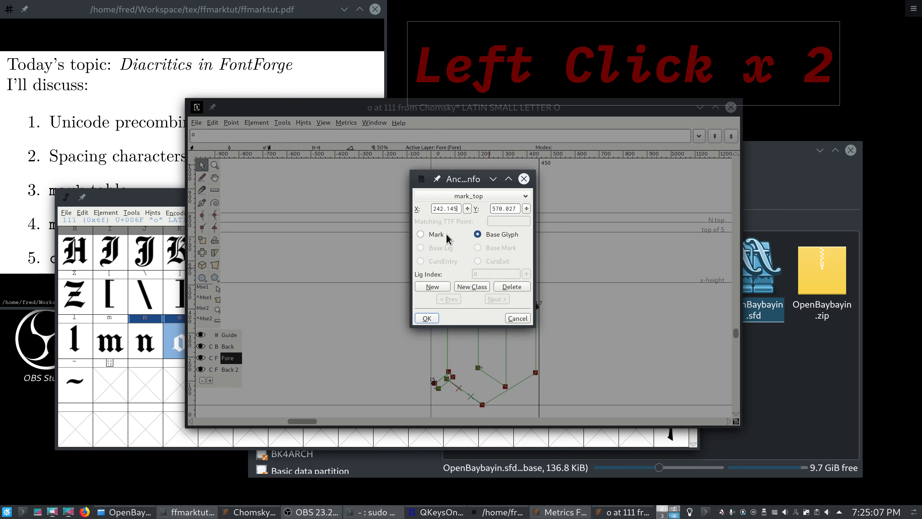
pyautogui.click(436, 234)
pyautogui.click(435, 324)
pyautogui.click(436, 320)
# Step: Move the mark_top anchor of o down to the outline's lowest corner on the baseline, at about (215, 0), and close the editor
pyautogui.scroll(-4, 499, 189)
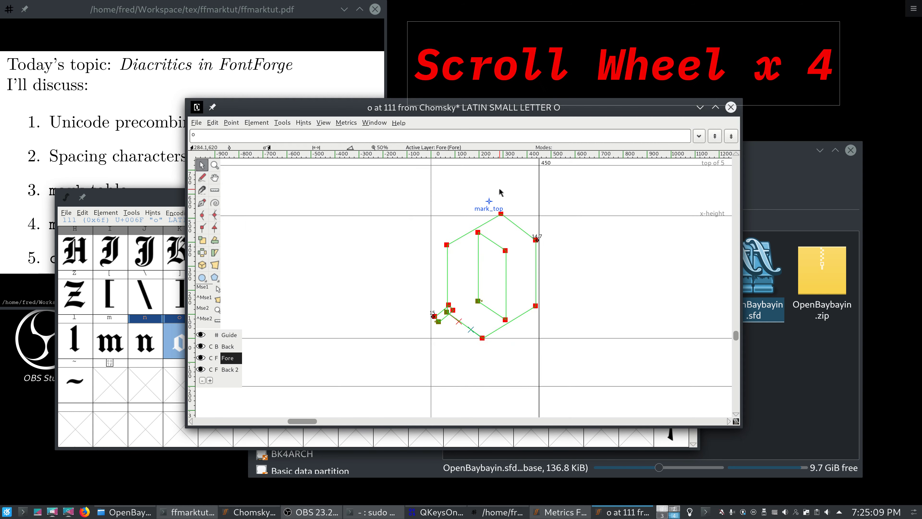
pyautogui.moveTo(489, 201); pyautogui.dragTo(483, 338)
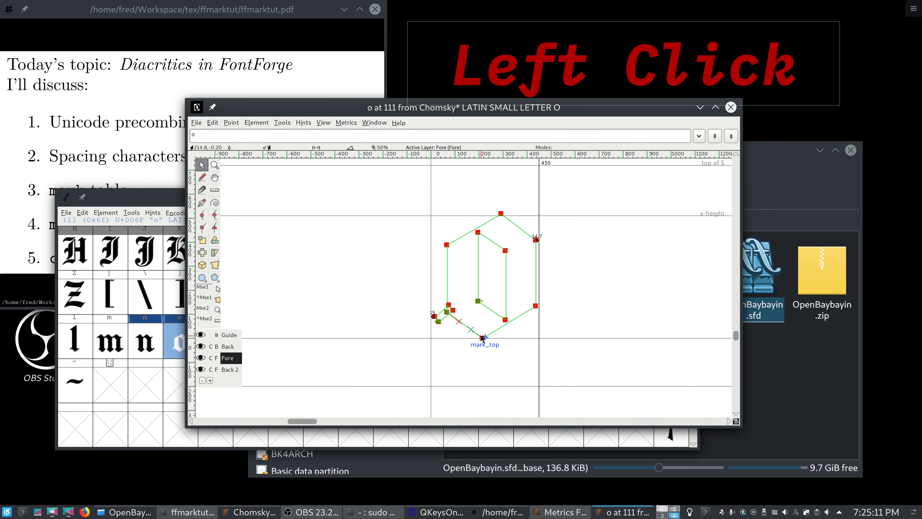
pyautogui.click(731, 107)
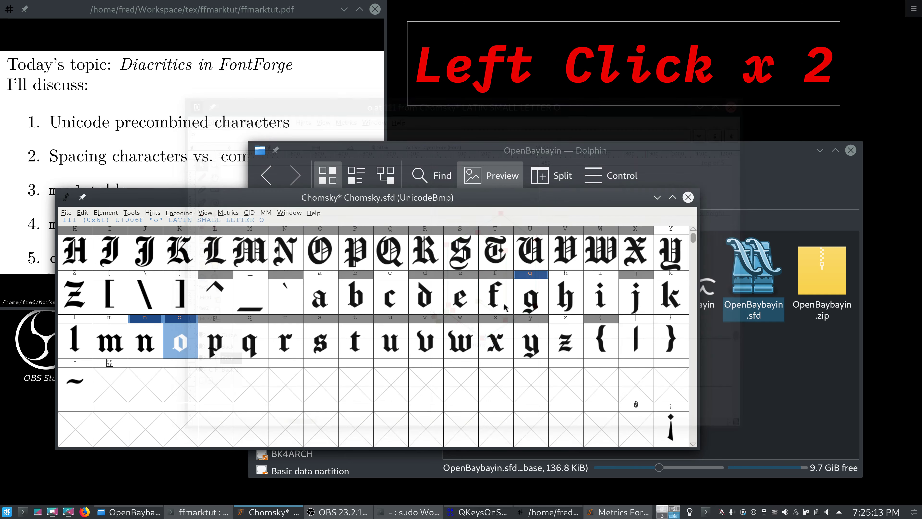
# Step: Run Build Accented Glyph on å again, preview the result filled in the glyph editor, and close the editor
pyautogui.scroll(-8, 506, 306)
pyautogui.scroll(1, 505, 307)
pyautogui.click(527, 300)
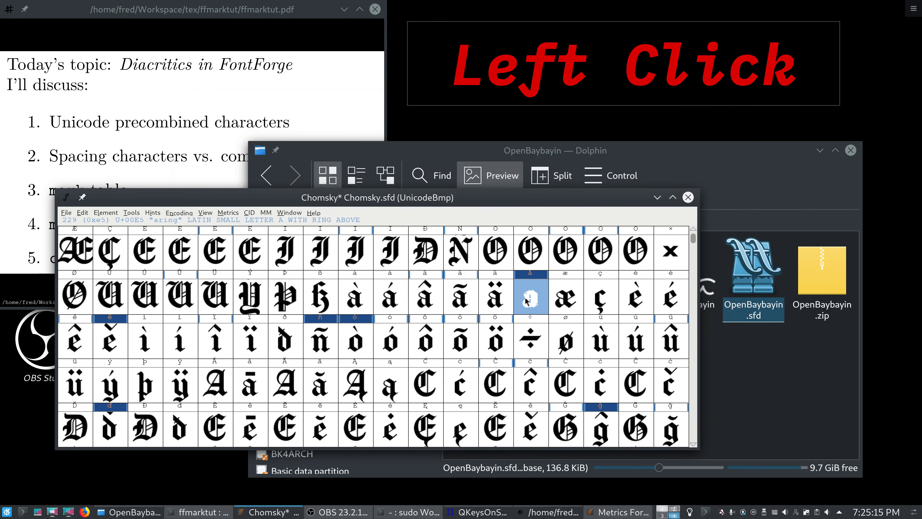
pyautogui.hotkey('ctrl', 'shift', 'a')
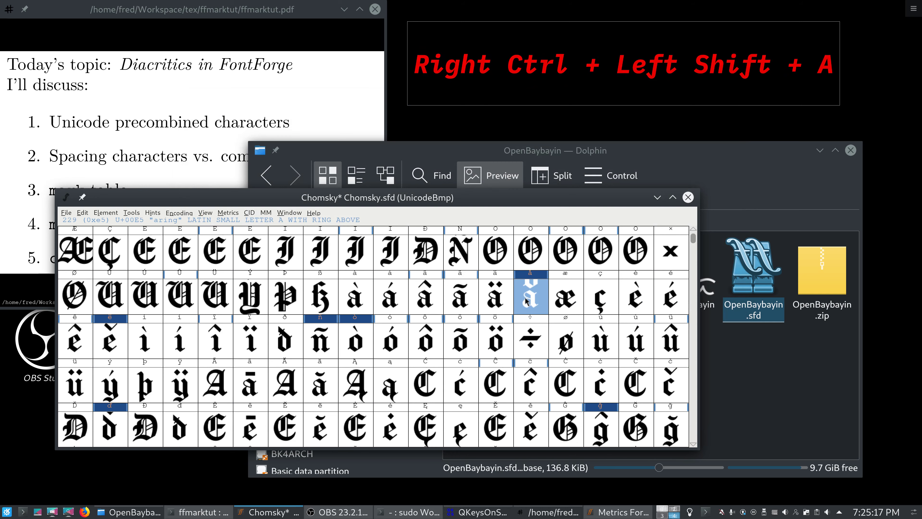
pyautogui.click(527, 300)
pyautogui.doubleClick(527, 301)
pyautogui.press('space')
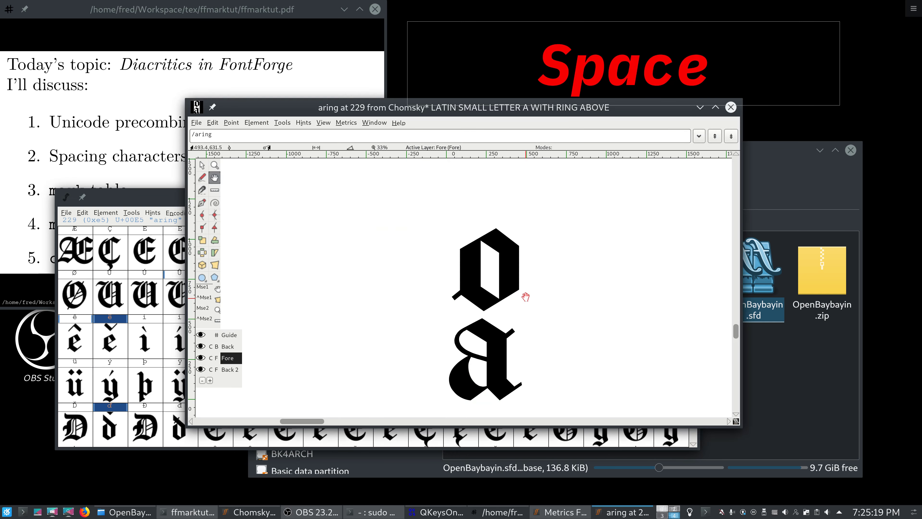
pyautogui.click(731, 107)
# Step: Look through the Chomsky glyph grid, comparing the base letters with the precomposed accented letters
pyautogui.scroll(9, 476, 340)
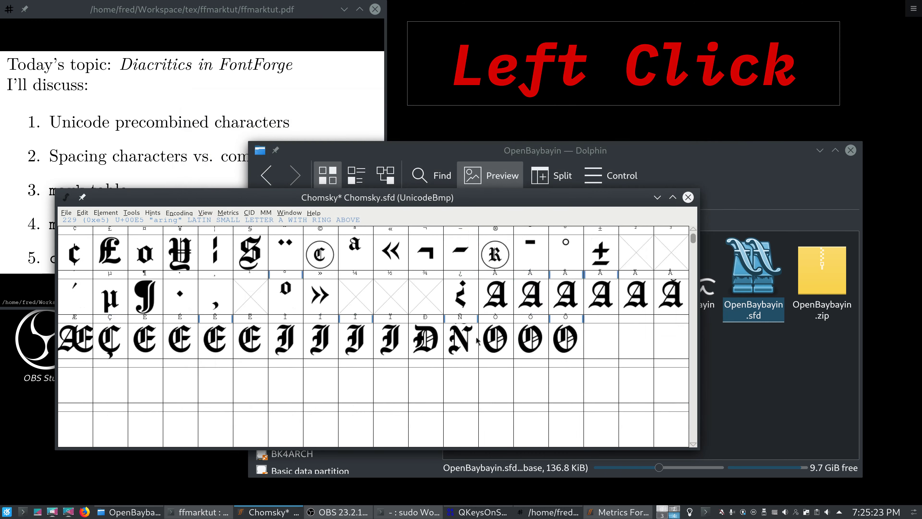
pyautogui.scroll(4, 477, 337)
pyautogui.scroll(-3, 493, 331)
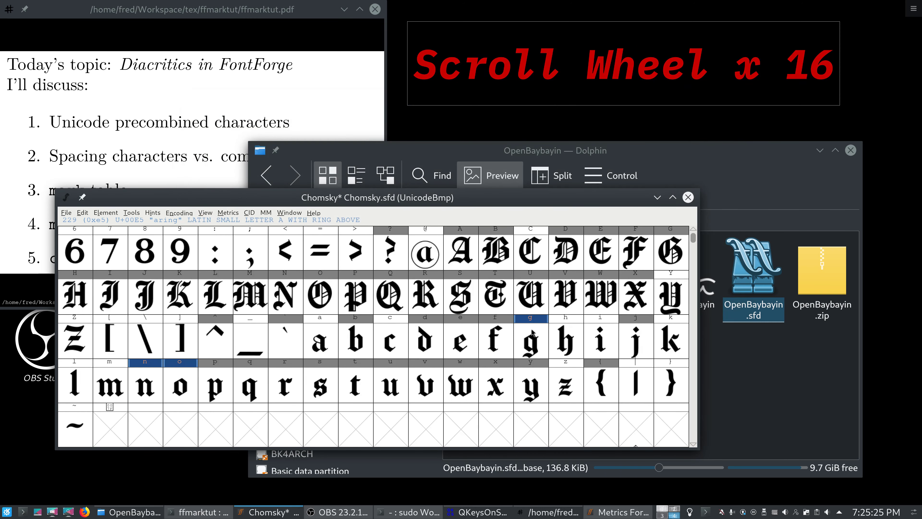
pyautogui.scroll(3, 533, 332)
pyautogui.scroll(-9, 532, 333)
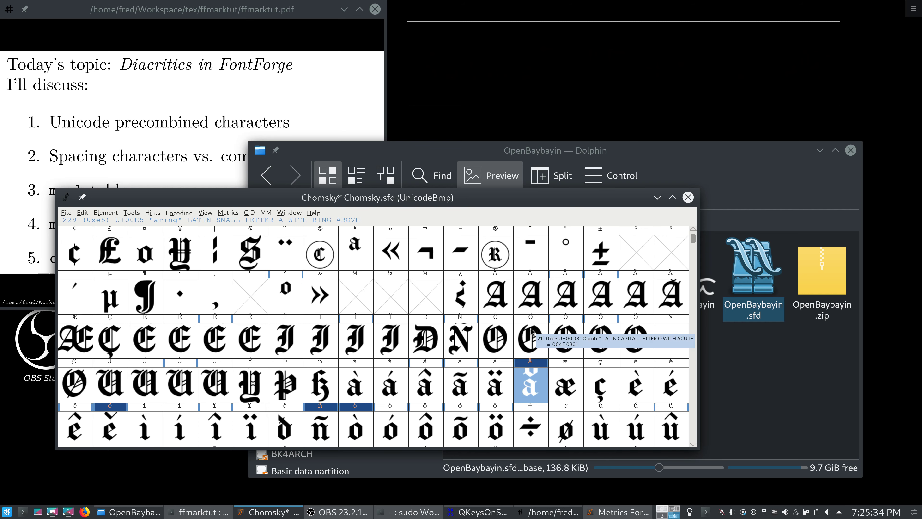
pyautogui.scroll(-2, 531, 331)
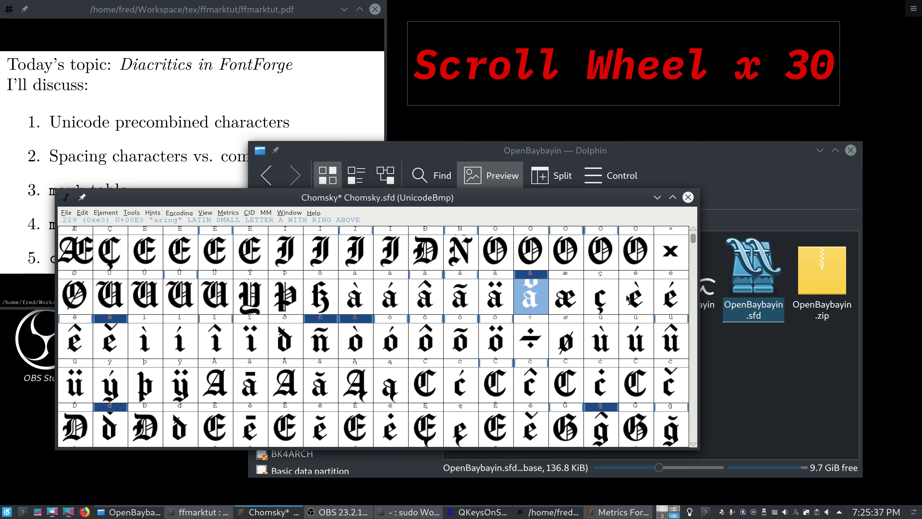
pyautogui.scroll(12, 626, 299)
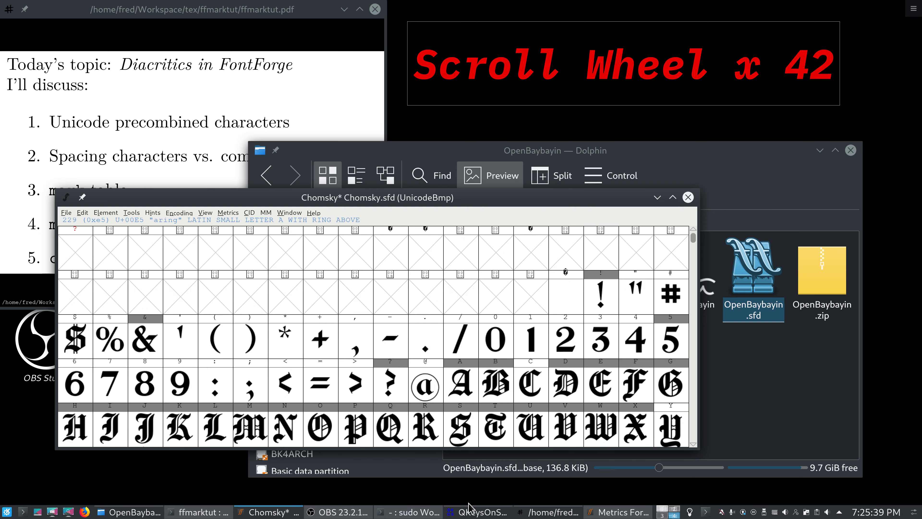
pyautogui.scroll(-9, 442, 400)
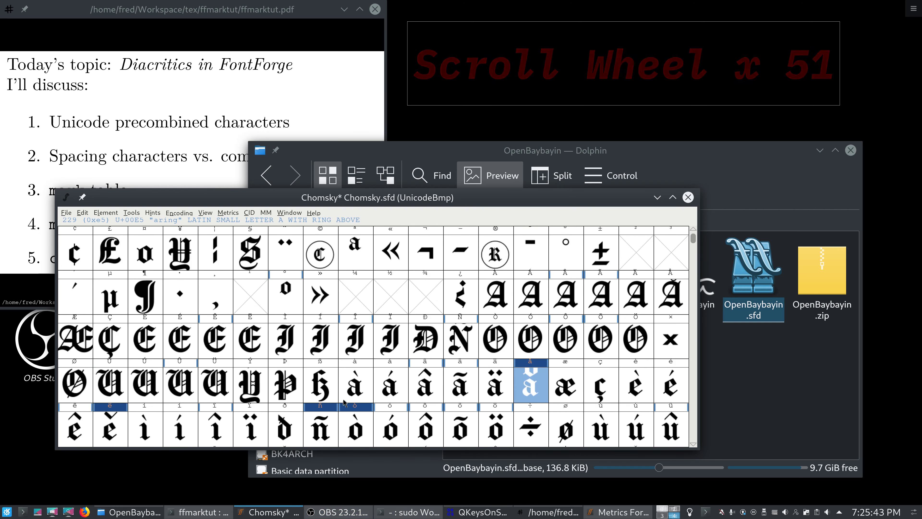
pyautogui.scroll(-2, 344, 401)
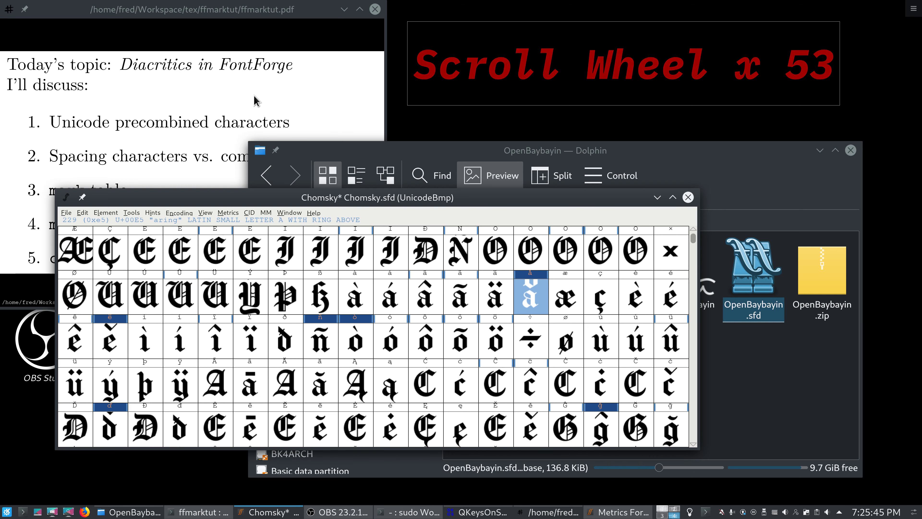
pyautogui.click(214, 16)
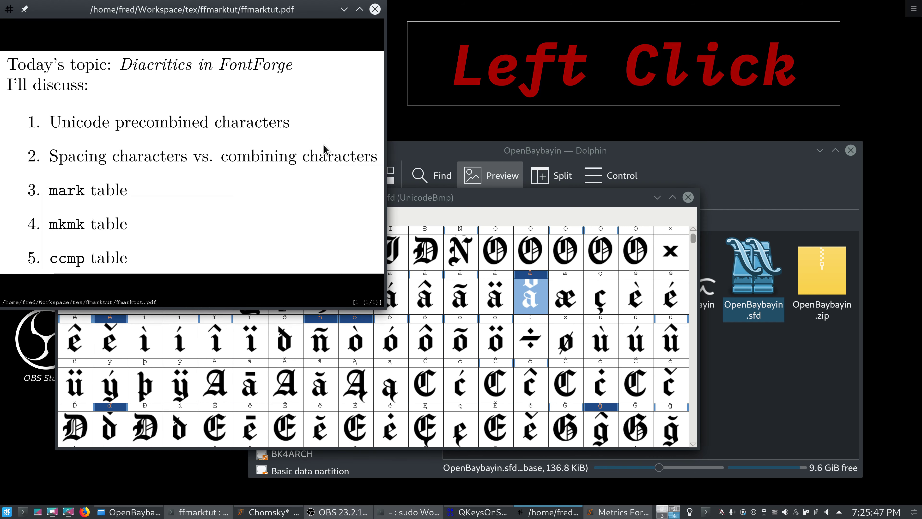
pyautogui.click(487, 314)
pyautogui.click(338, 512)
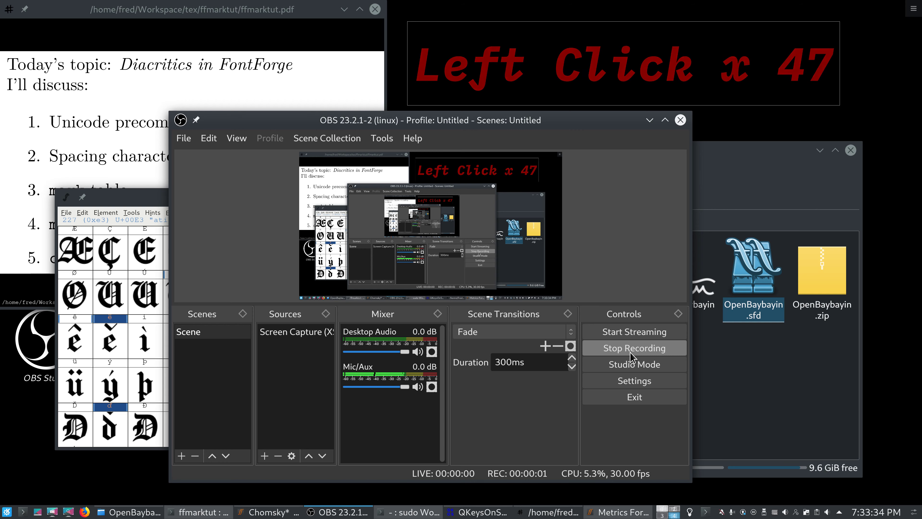
pyautogui.click(341, 513)
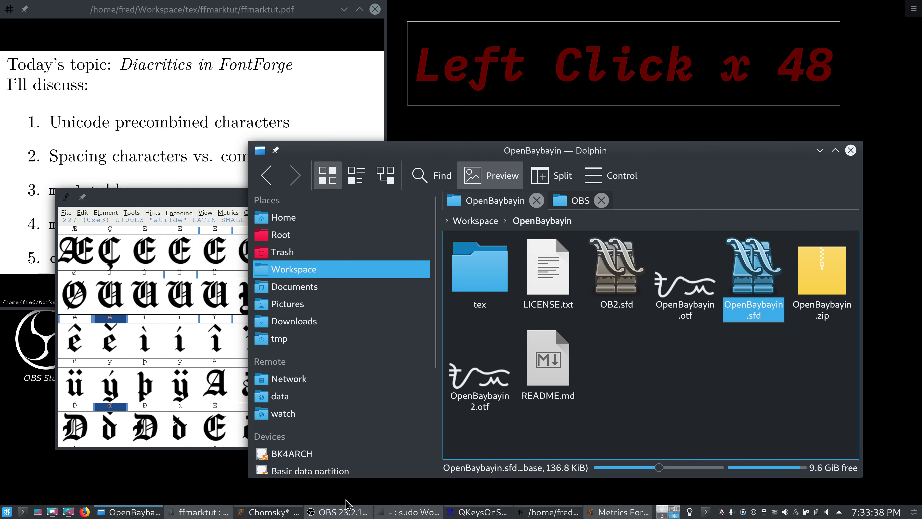
# Step: Open OpenBaybayin.sfd from the file manager, skipping recovery of the old Chomsky session for now, and shift the font window slightly
pyautogui.click(751, 271)
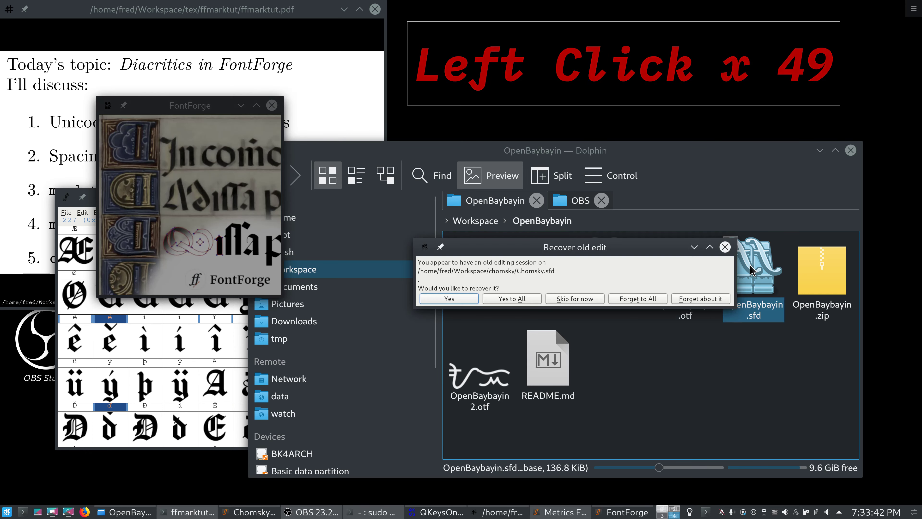
pyautogui.click(581, 299)
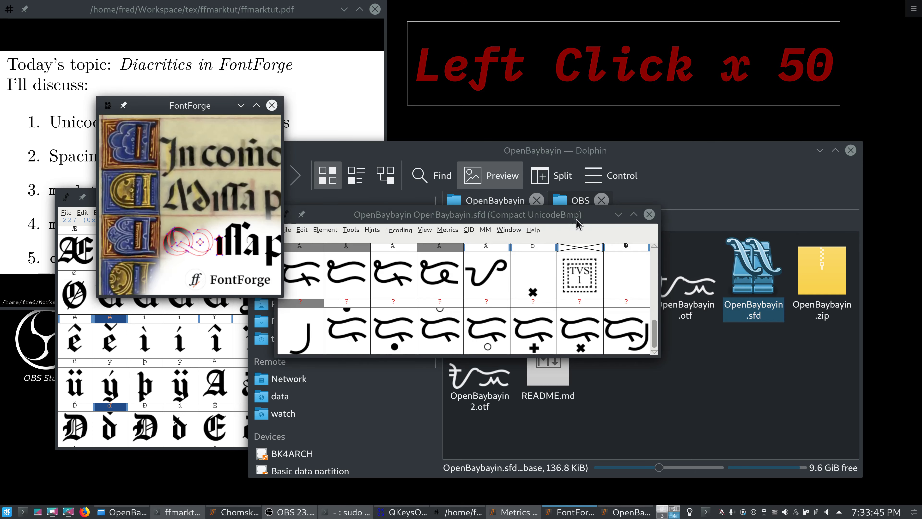
pyautogui.moveTo(577, 219); pyautogui.dragTo(586, 219)
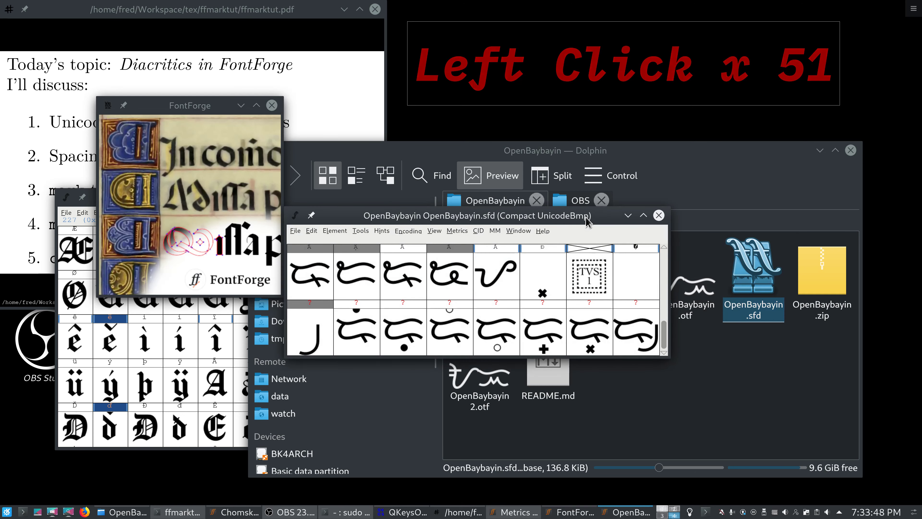
# Step: Open a Metrics window for OpenBaybayin and enter /ra.alt/pamudpod as the sample text
pyautogui.press('ctrl')
pyautogui.hotkey('ctrl', 'k')
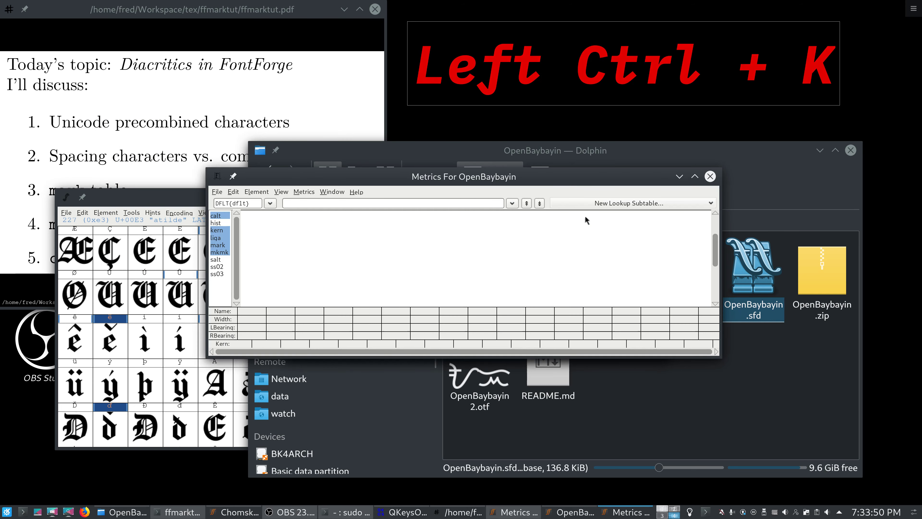
pyautogui.keyDown('shift'); pyautogui.click(214, 220); pyautogui.keyUp('shift')
pyautogui.click(345, 207)
pyautogui.click(345, 208)
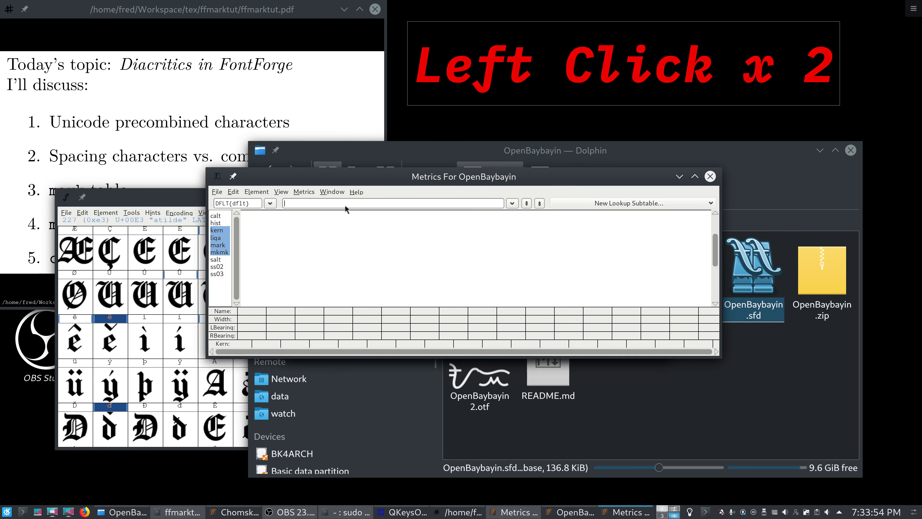
pyautogui.write('/ra.')
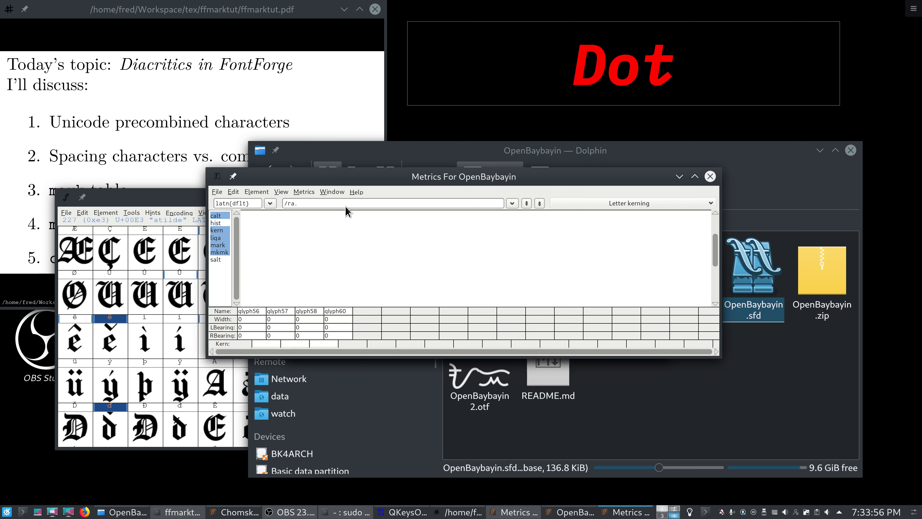
pyautogui.write('alt/')
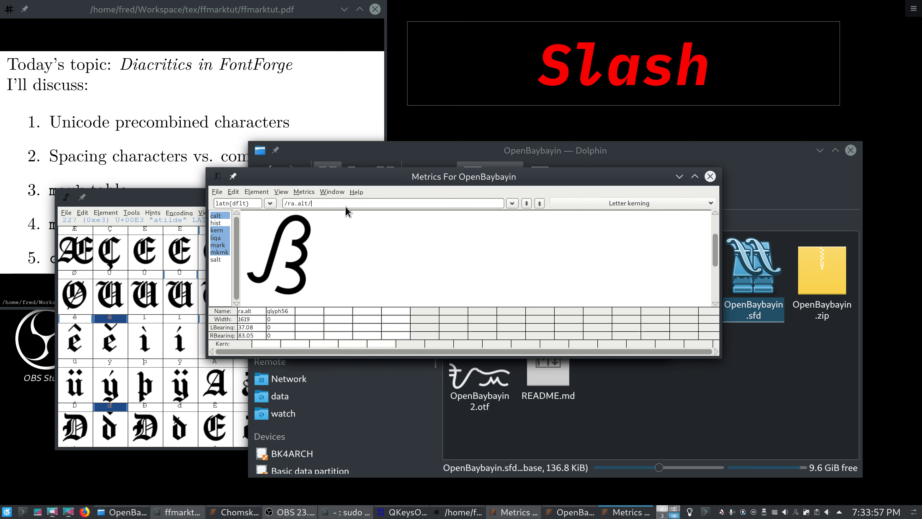
pyautogui.write('pamudpod')
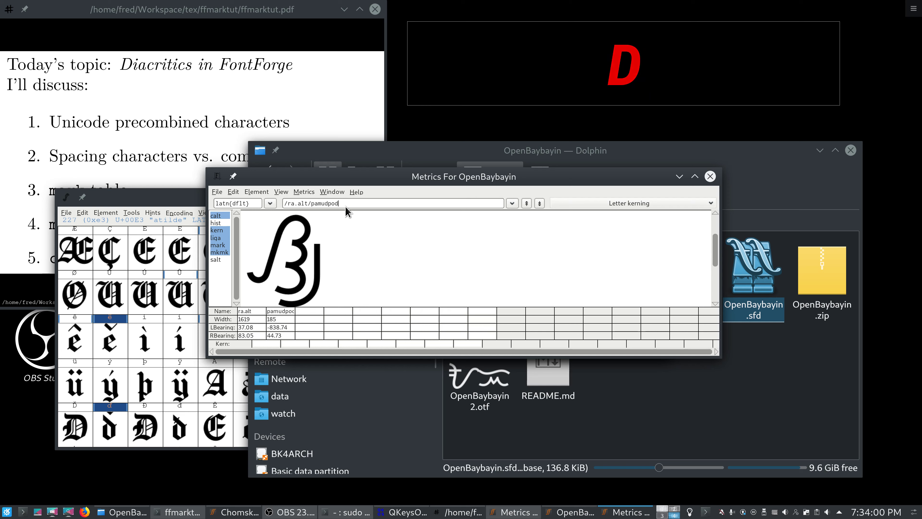
# Step: Toggle the calt feature off and on twice to compare how pamudpod sits against ra.alt
pyautogui.keyDown('shift'); pyautogui.click(226, 215); pyautogui.keyUp('shift')
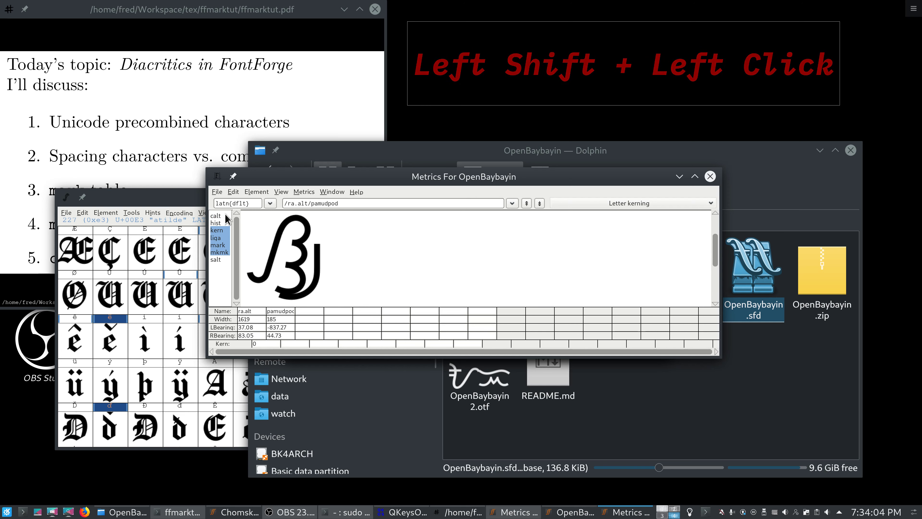
pyautogui.keyDown('shift'); pyautogui.click(225, 215); pyautogui.keyUp('shift')
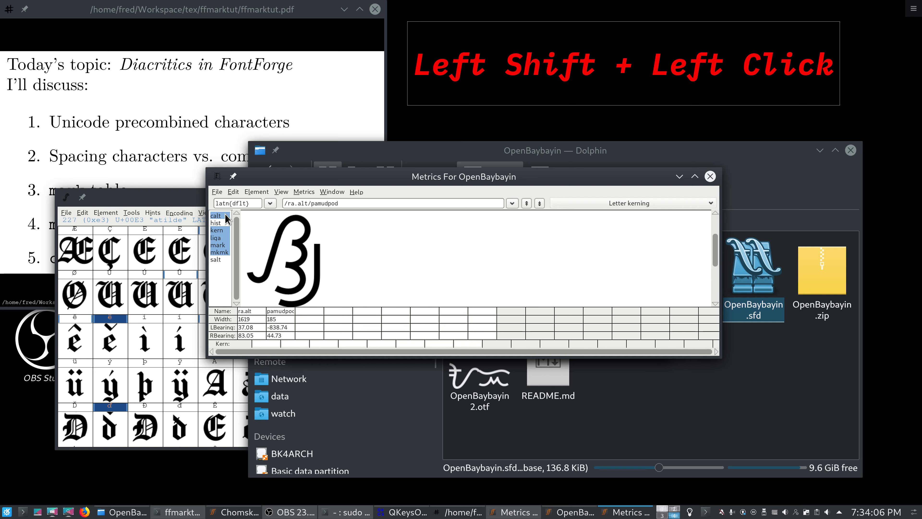
pyautogui.click(296, 314)
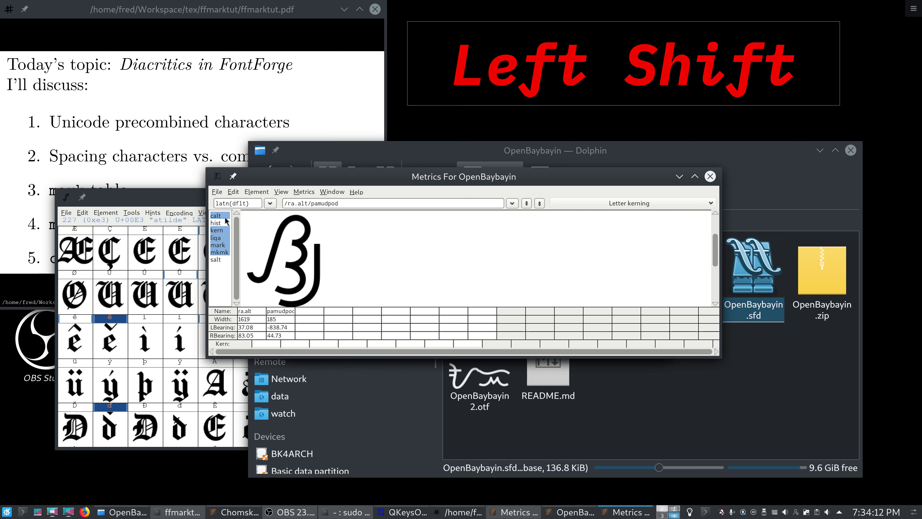
pyautogui.keyDown('shift'); pyautogui.click(266, 302); pyautogui.keyUp('shift')
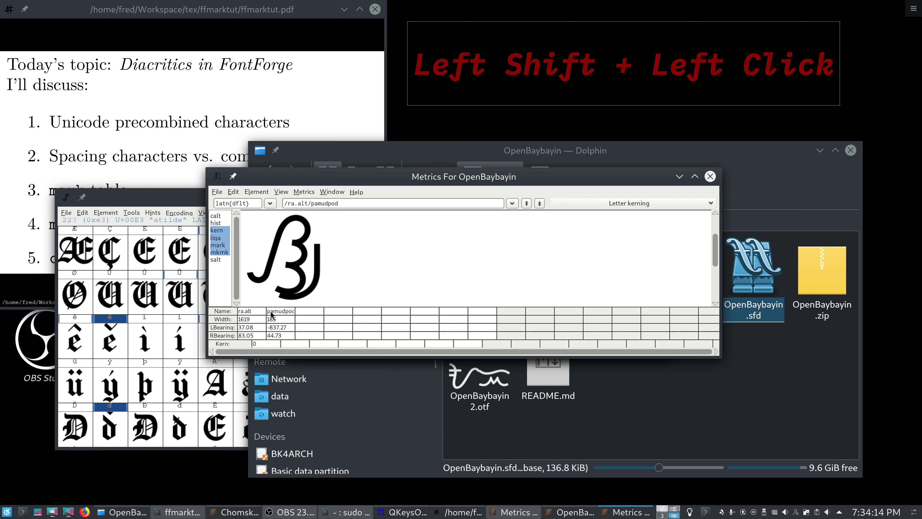
pyautogui.keyDown('shift'); pyautogui.click(220, 216); pyautogui.keyUp('shift')
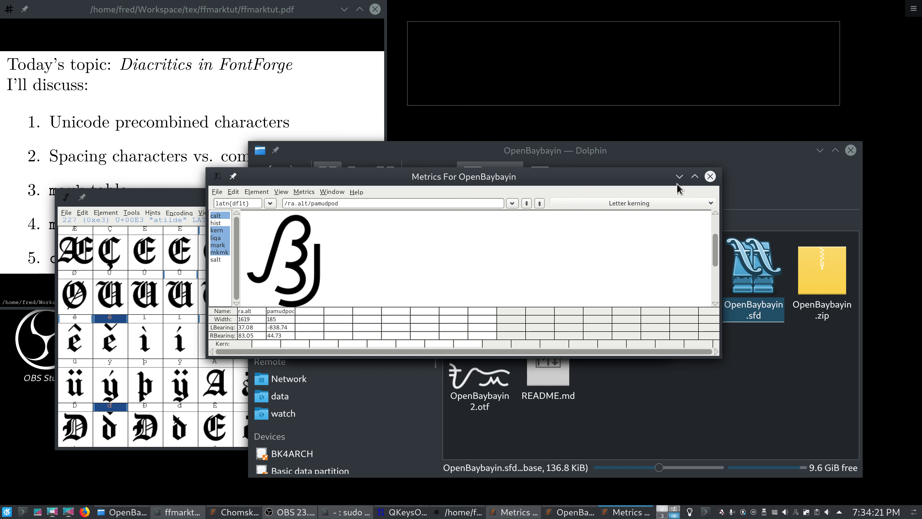
# Step: Delete the 'calt' Contextual Alternates lookup 5 from the GSUB lookups in OpenBaybayin's font information
pyautogui.moveTo(622, 182); pyautogui.dragTo(494, 296)
pyautogui.click(344, 234)
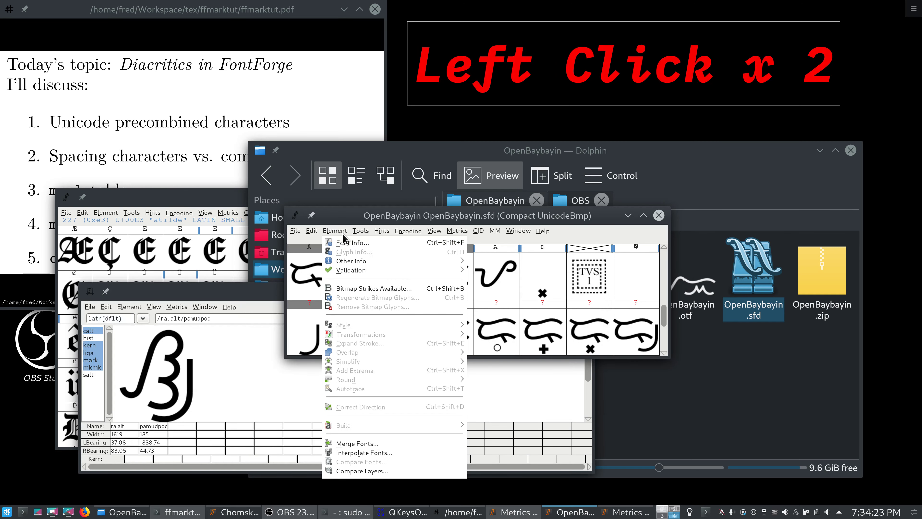
pyautogui.click(351, 243)
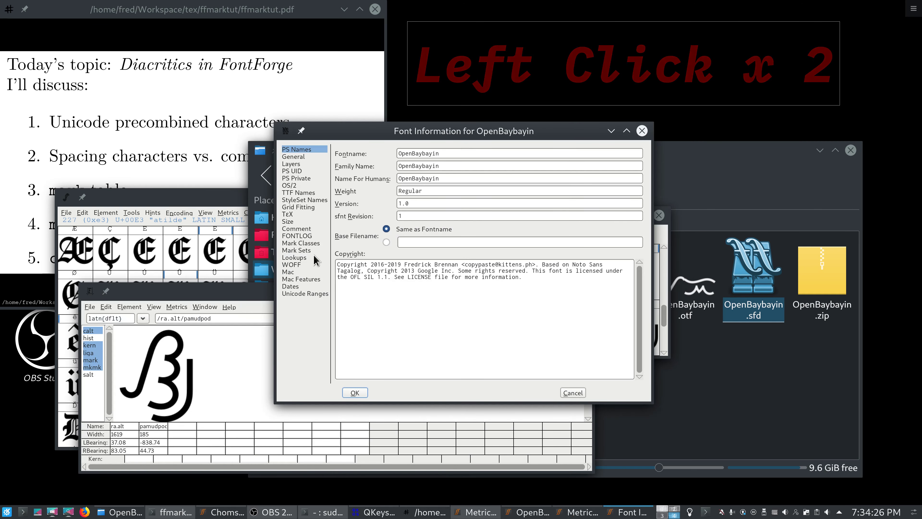
pyautogui.click(314, 254)
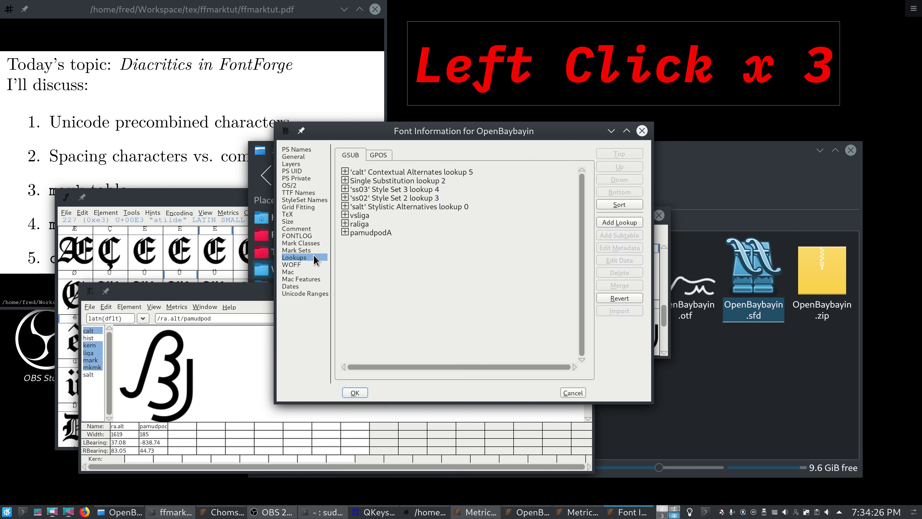
pyautogui.click(378, 155)
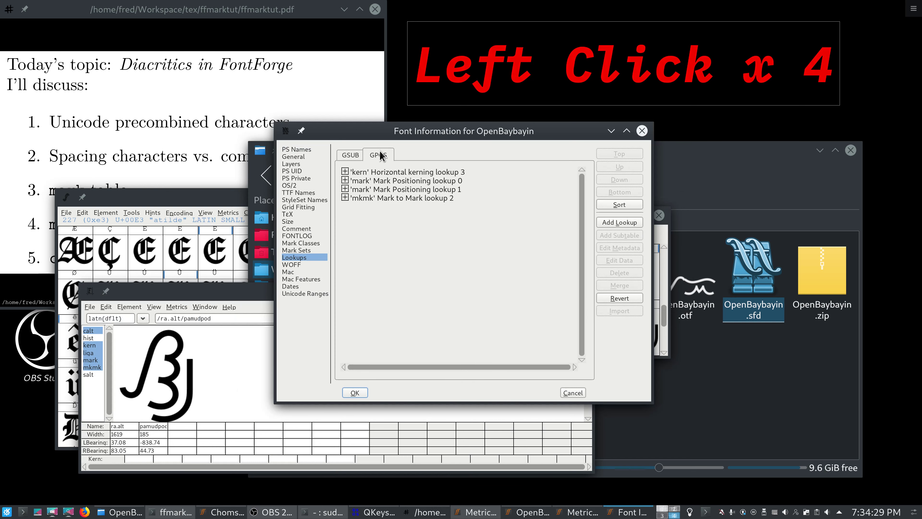
pyautogui.click(356, 155)
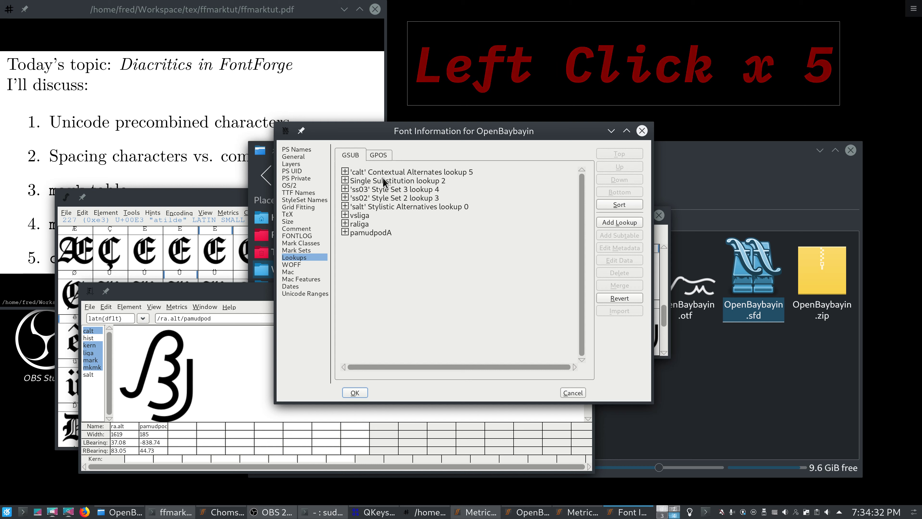
pyautogui.click(391, 173)
pyautogui.click(628, 274)
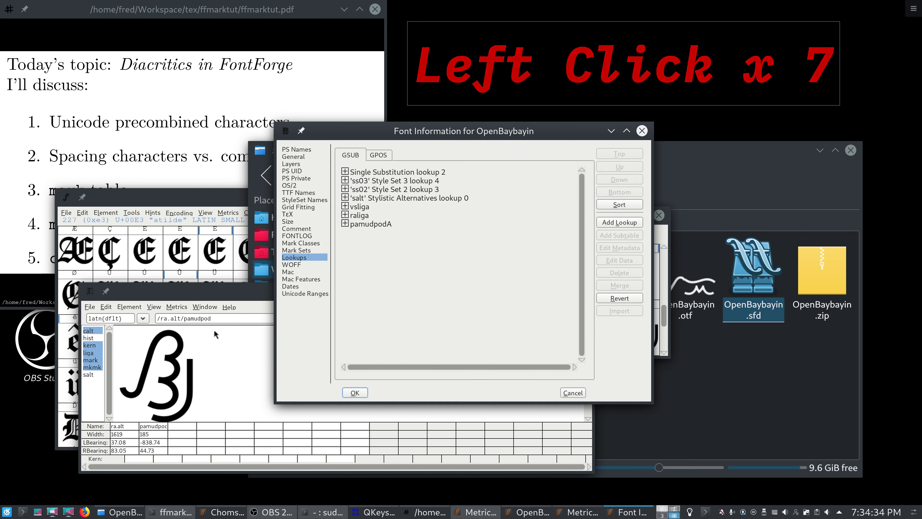
# Step: Turn off calt in the metrics preview of ra.alt and pamudpod, and accept the font information changes
pyautogui.click(250, 317)
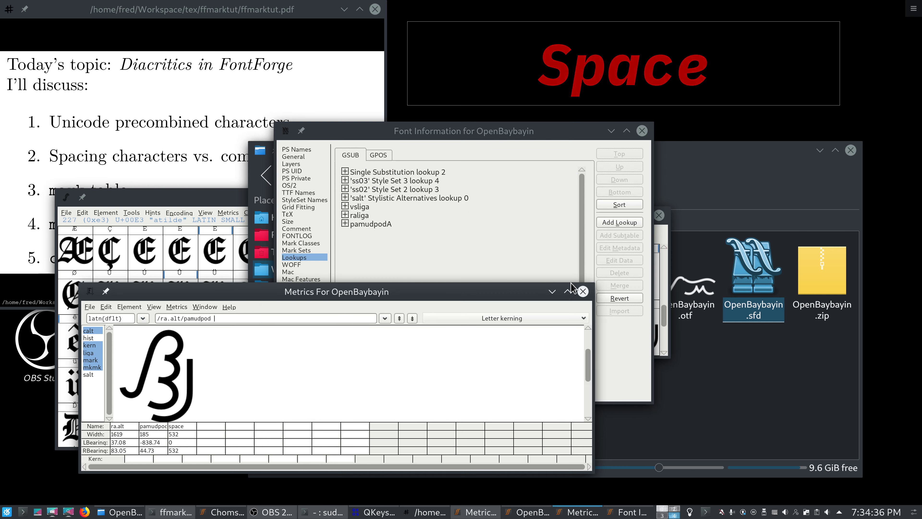
pyautogui.keyDown('shift'); pyautogui.click(100, 331); pyautogui.keyUp('shift')
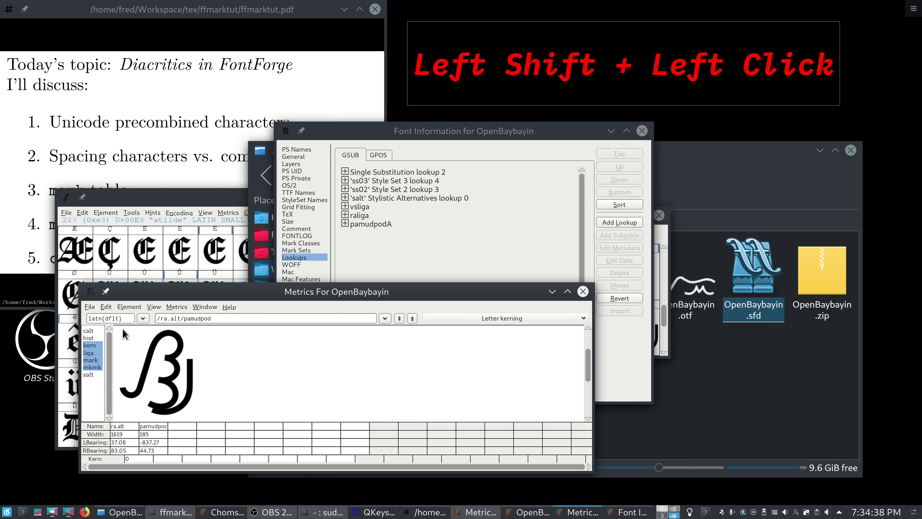
pyautogui.press('space')
pyautogui.click(488, 280)
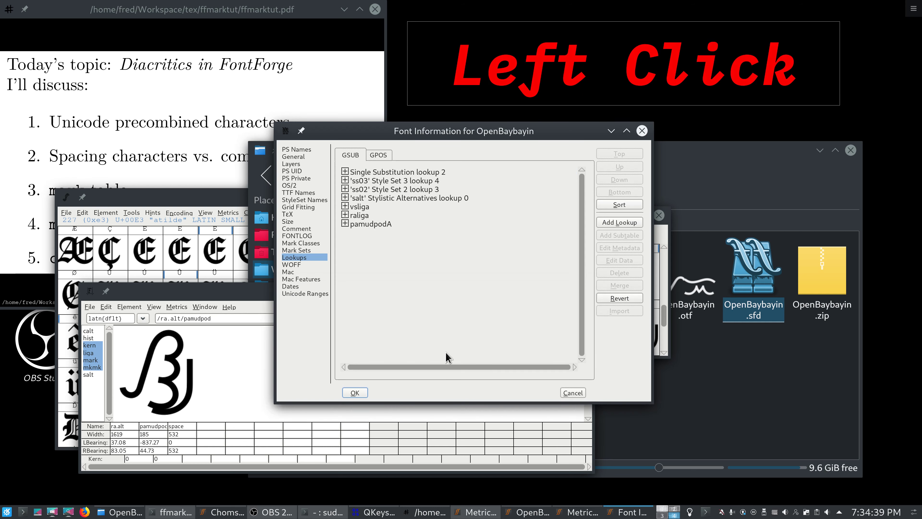
pyautogui.click(363, 393)
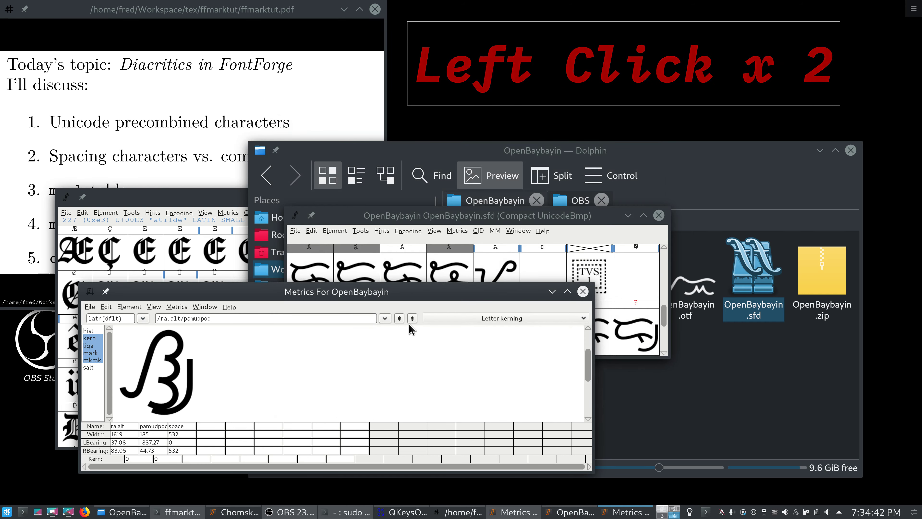
# Step: Add 1 unencoded glyph slot at the end of the OpenBaybayin font
pyautogui.click(413, 285)
pyautogui.scroll(-7, 414, 285)
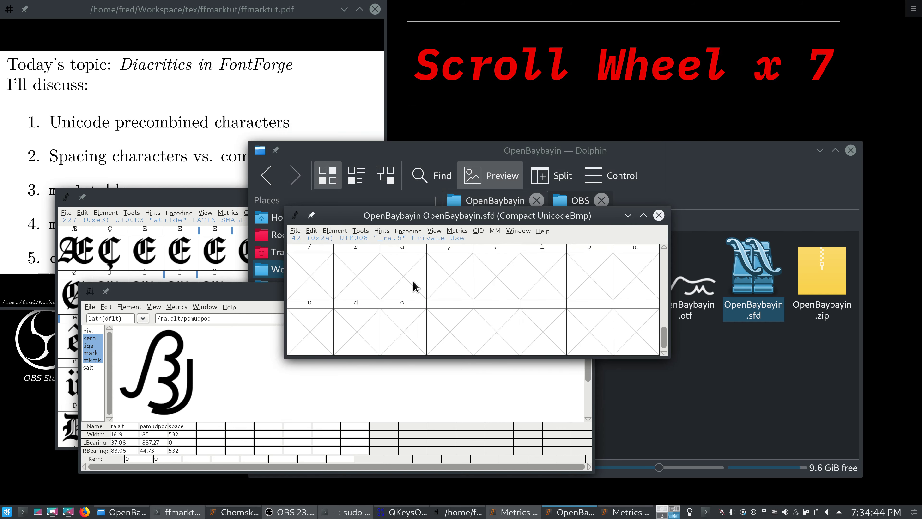
pyautogui.scroll(3, 414, 285)
pyautogui.scroll(-5, 415, 284)
pyautogui.click(403, 330)
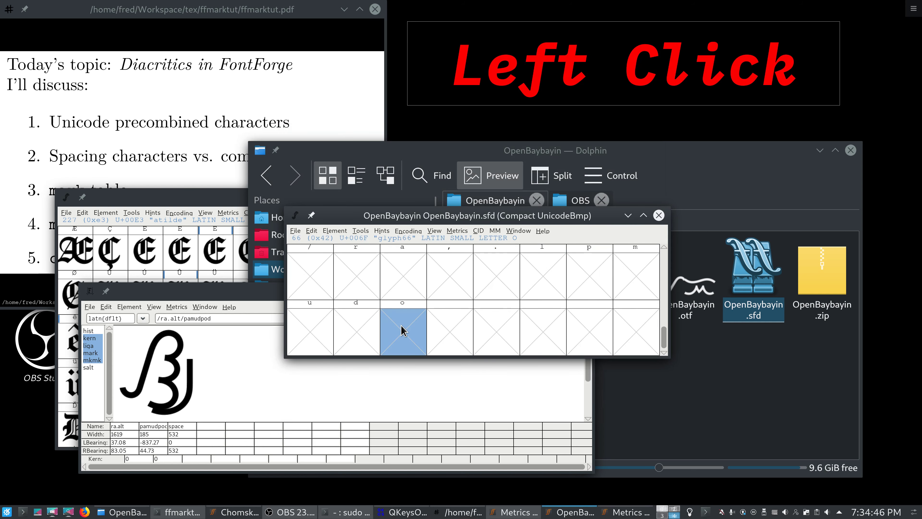
pyautogui.click(335, 231)
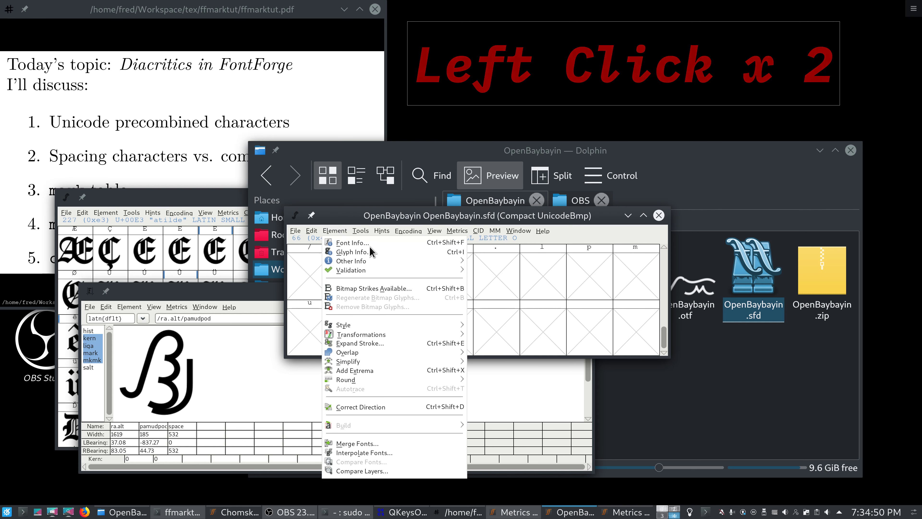
pyautogui.click(397, 233)
pyautogui.click(397, 233)
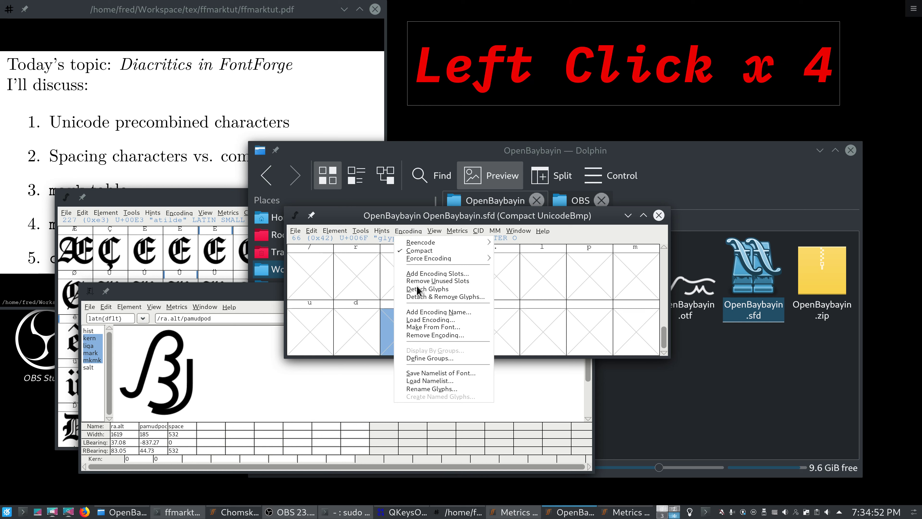
pyautogui.click(437, 311)
pyautogui.click(436, 273)
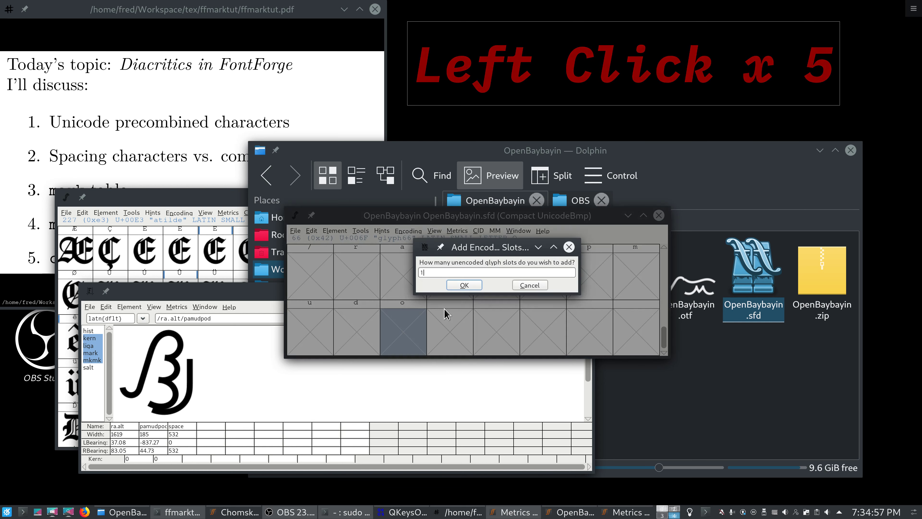
pyautogui.click(464, 285)
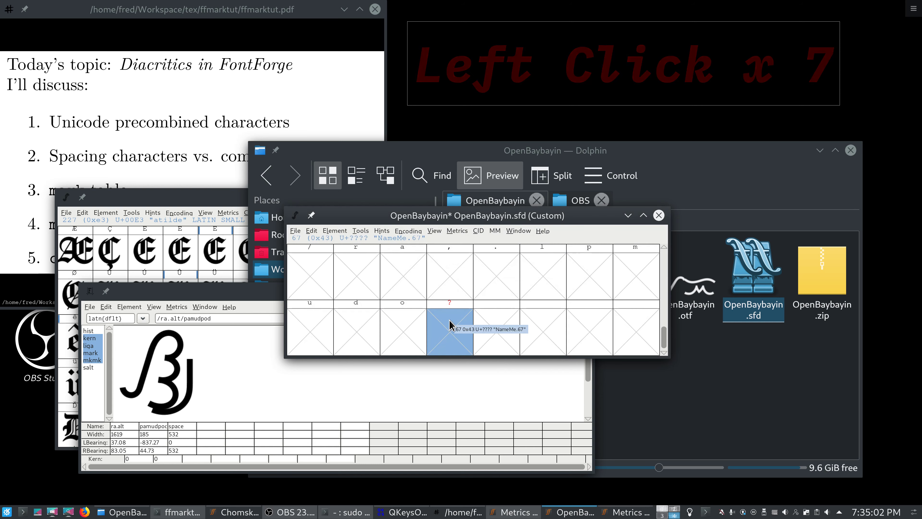
# Step: Open the new empty glyph slot and set its components to 171f 1734 in its glyph information
pyautogui.doubleClick(450, 322)
pyautogui.moveTo(257, 122); pyautogui.dragTo(272, 145)
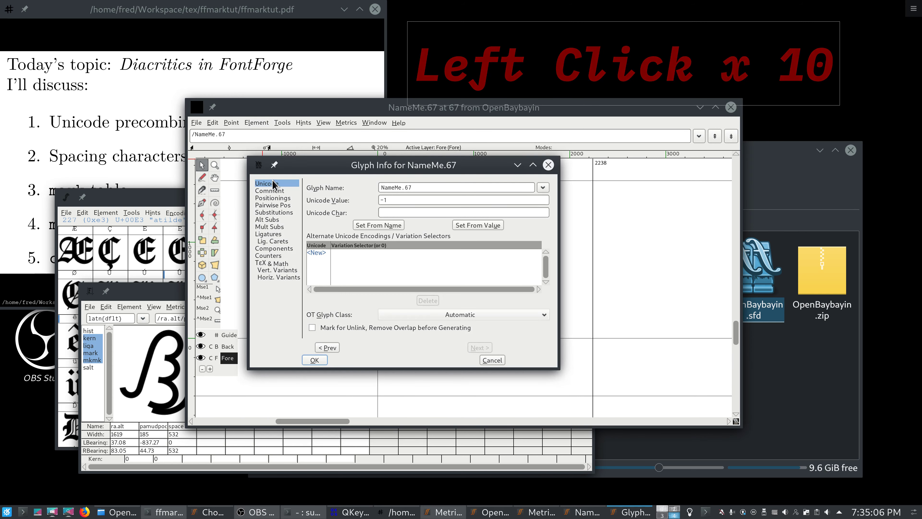
pyautogui.click(274, 252)
pyautogui.click(355, 230)
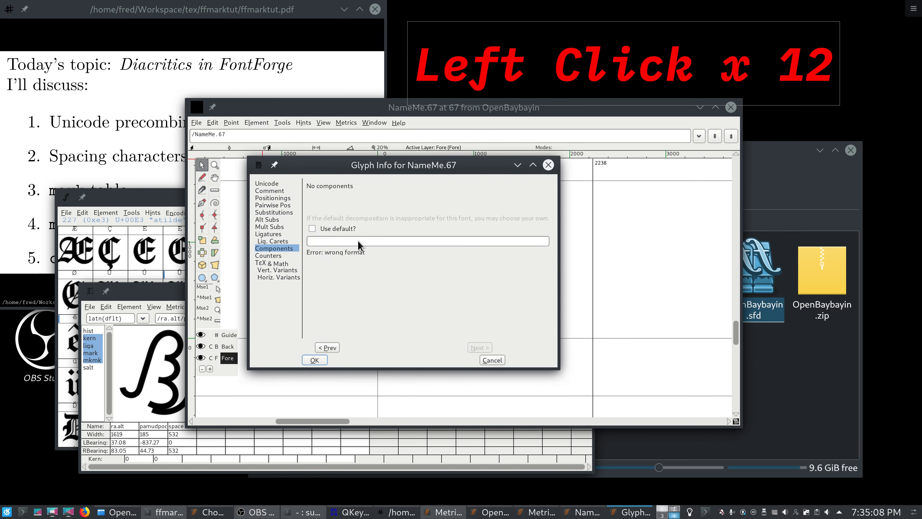
pyautogui.click(358, 241)
pyautogui.write('171f')
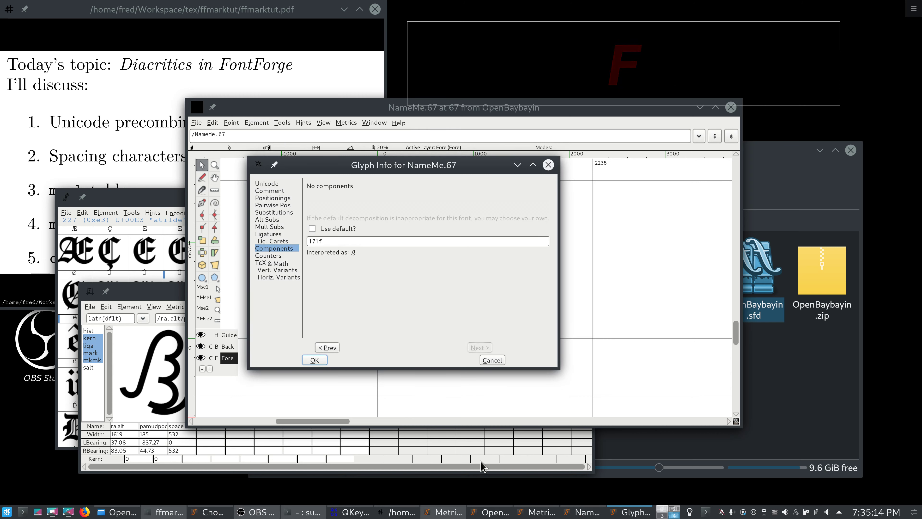
pyautogui.write(' 1734')
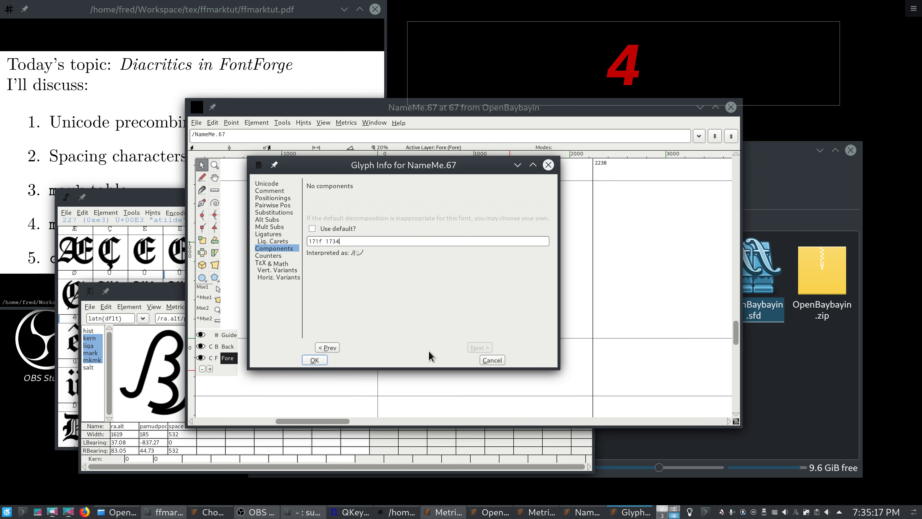
pyautogui.click(321, 357)
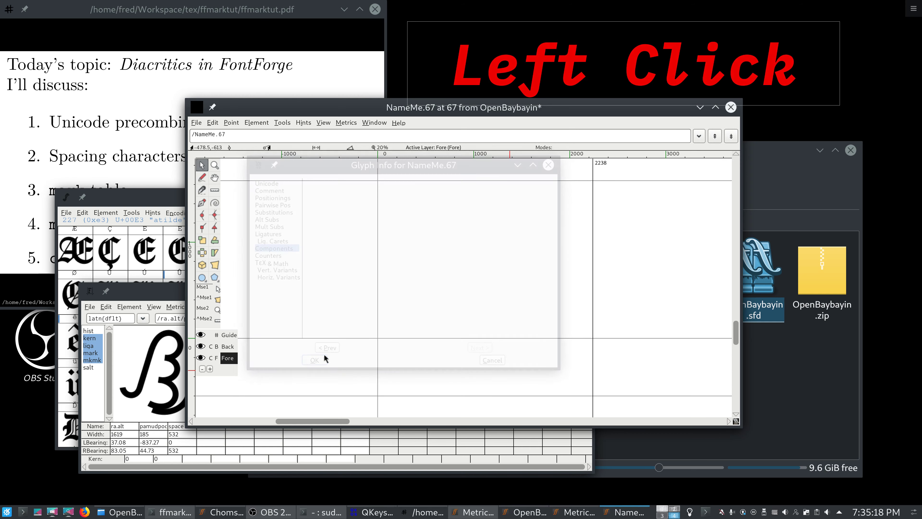
# Step: Build the accented glyph in the new slot from its ra.alt and pamudpod components
pyautogui.click(262, 126)
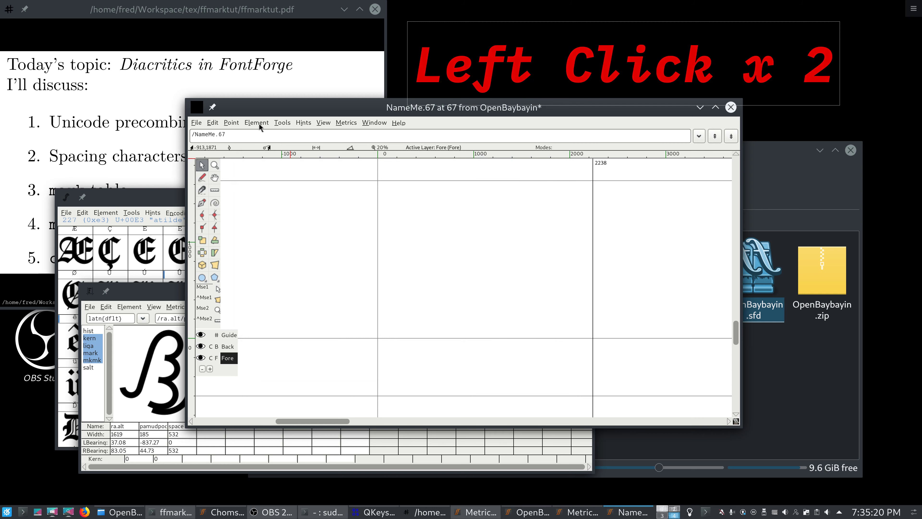
pyautogui.click(258, 123)
pyautogui.moveTo(363, 418)
pyautogui.click(450, 420)
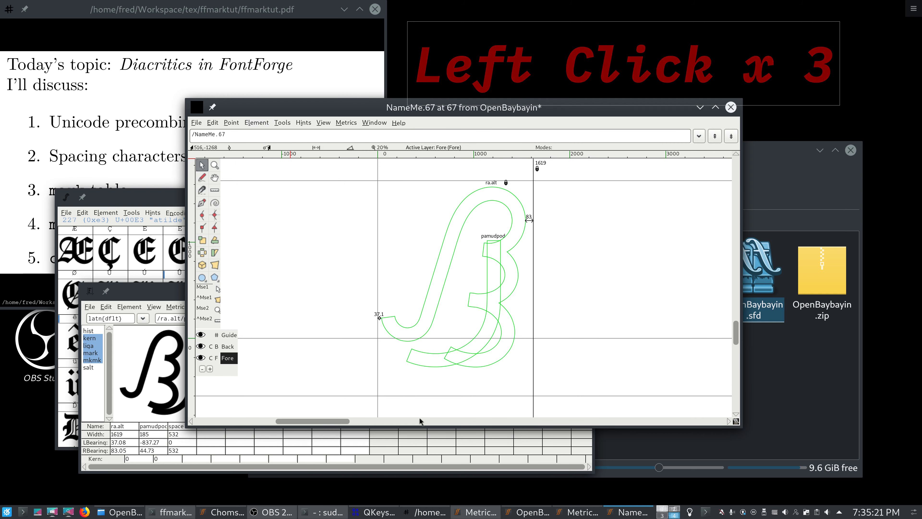
pyautogui.click(246, 122)
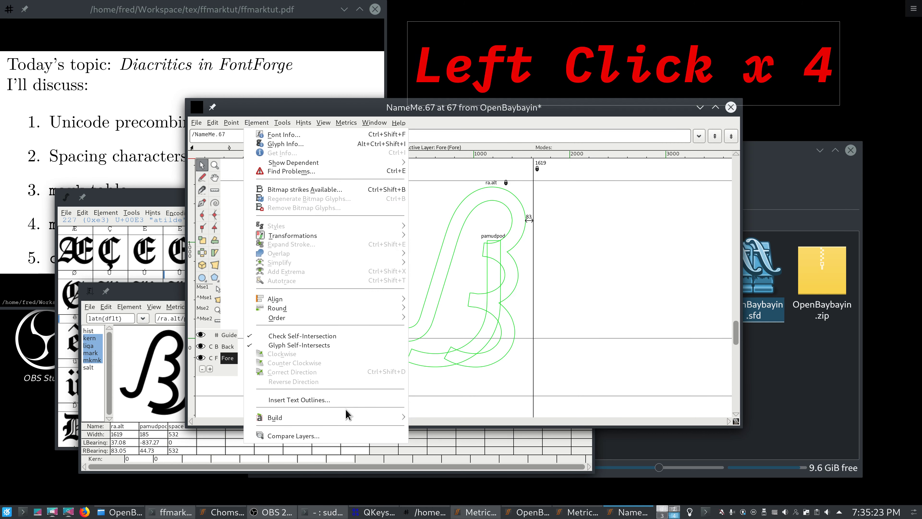
pyautogui.moveTo(348, 417)
pyautogui.click(442, 420)
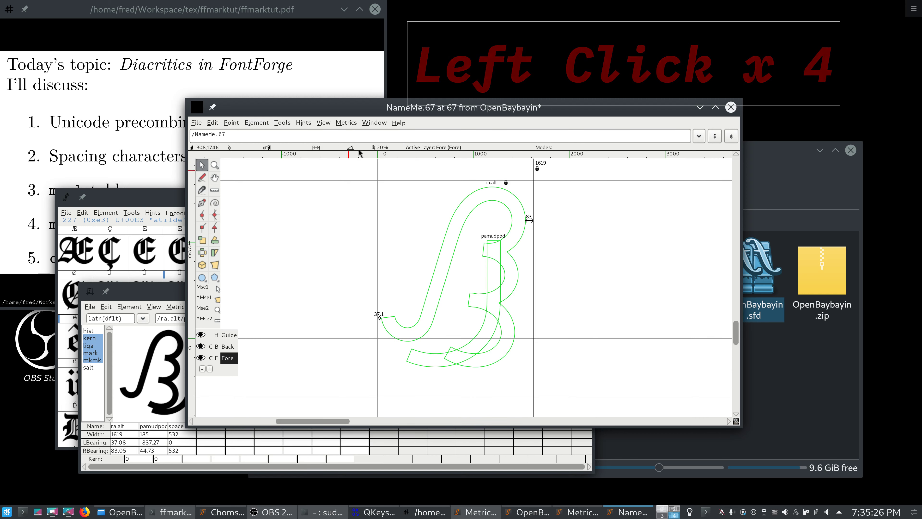
# Step: Move the pamudpod reference down and to the right, clear of the ra.alt outline, and close the glyph window
pyautogui.moveTo(356, 113); pyautogui.dragTo(270, 142)
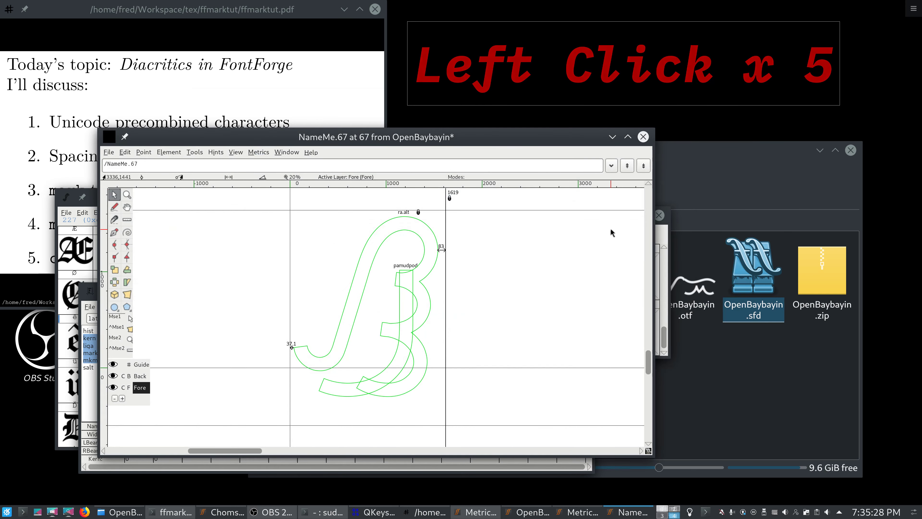
pyautogui.moveTo(414, 331); pyautogui.dragTo(444, 354)
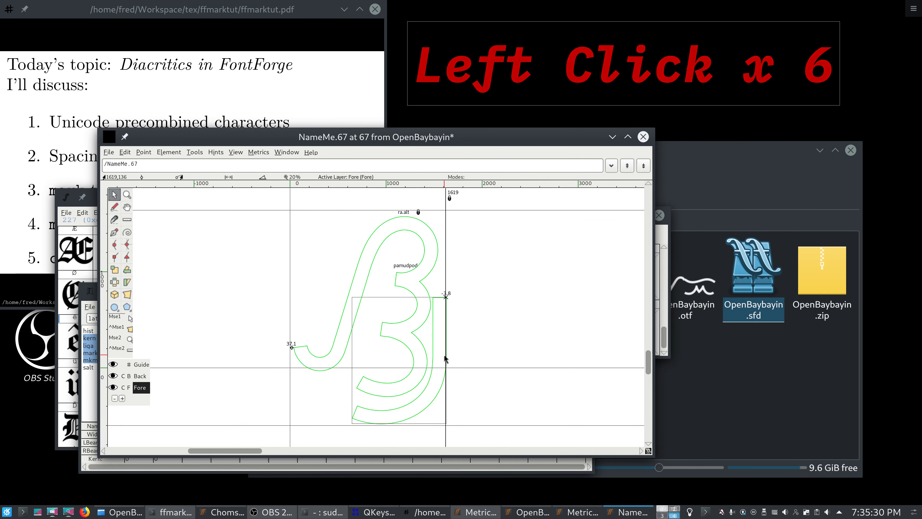
pyautogui.click(643, 137)
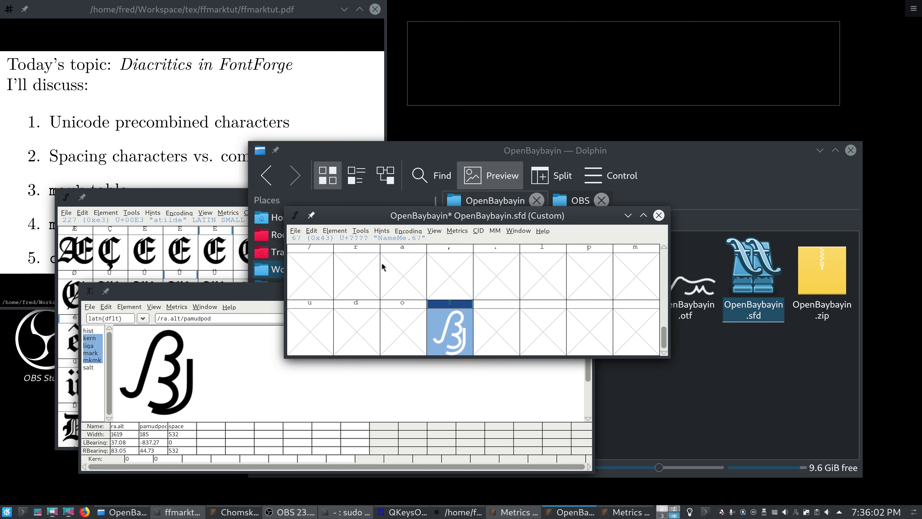
# Step: Add a ligature substitution lookup with the ccmp Glyph Composition/Decomposition feature to the font's GSUB lookups, keeping the suggested name and scripts
pyautogui.click(332, 231)
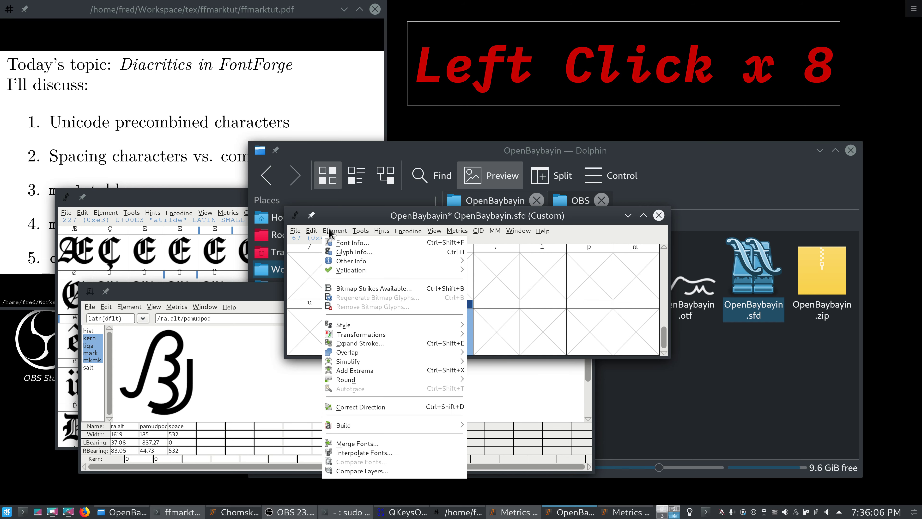
pyautogui.click(341, 242)
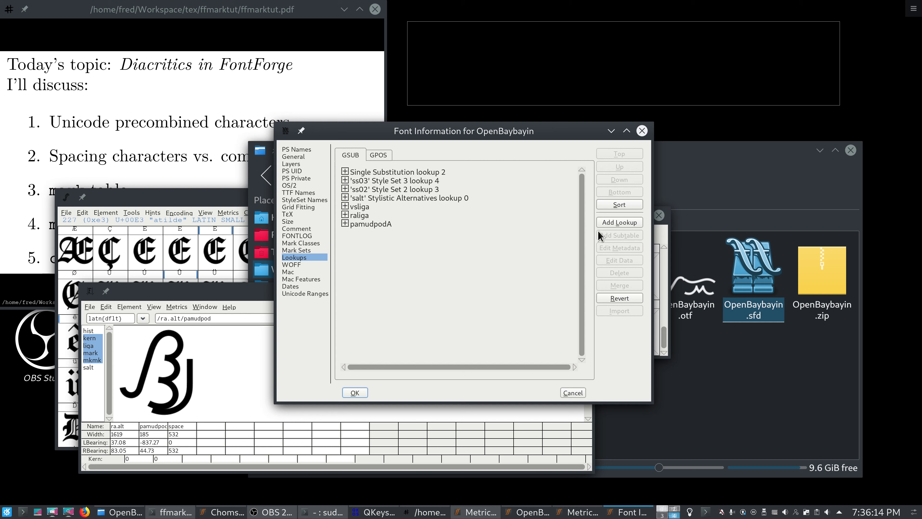
pyautogui.click(619, 222)
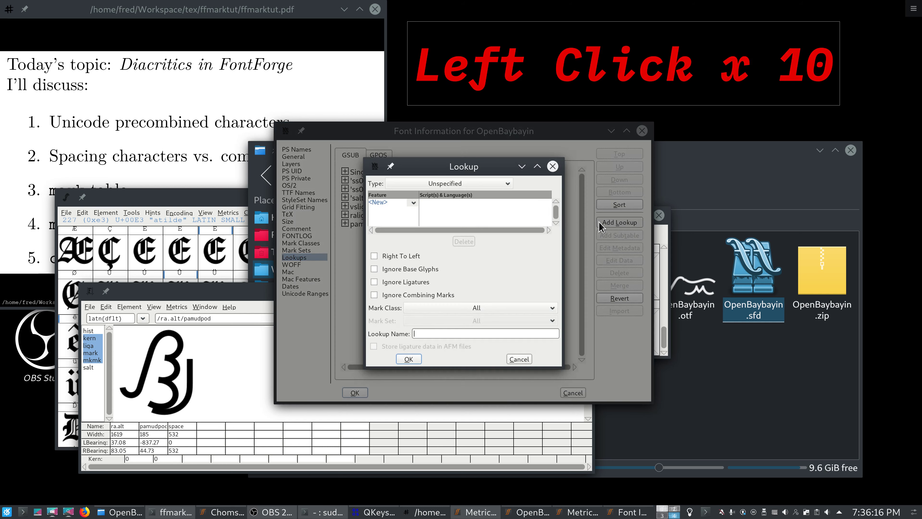
pyautogui.click(403, 189)
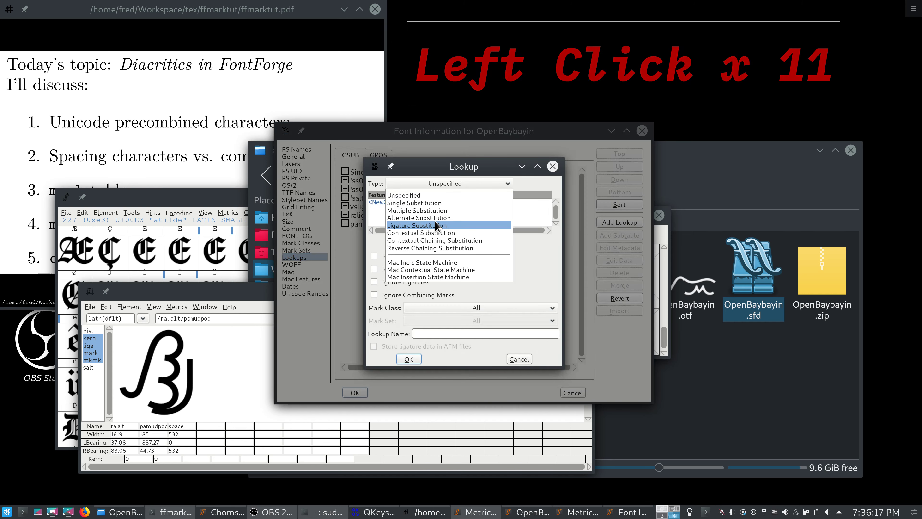
pyautogui.click(435, 225)
pyautogui.click(410, 183)
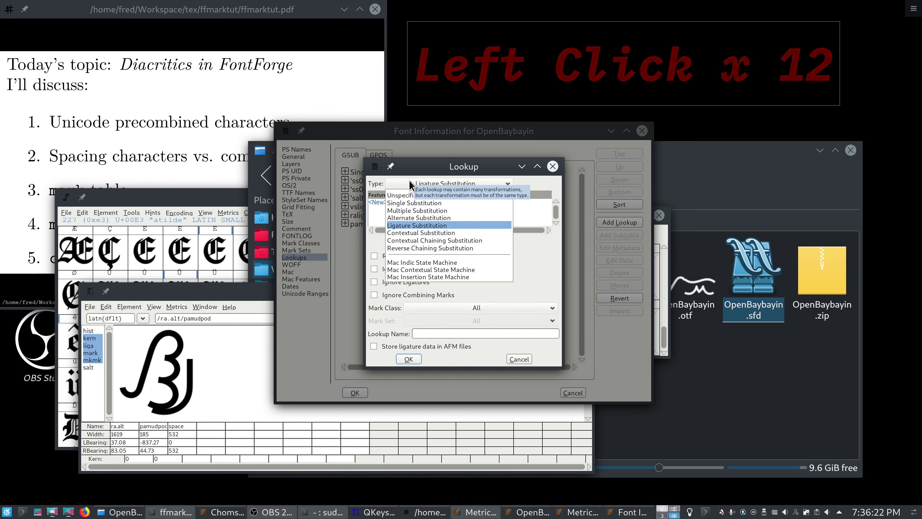
pyautogui.click(411, 183)
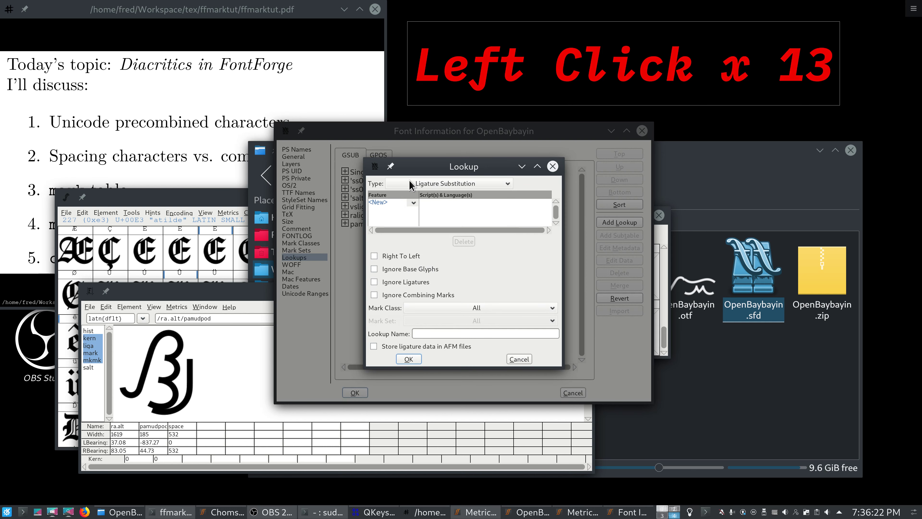
pyautogui.click(413, 202)
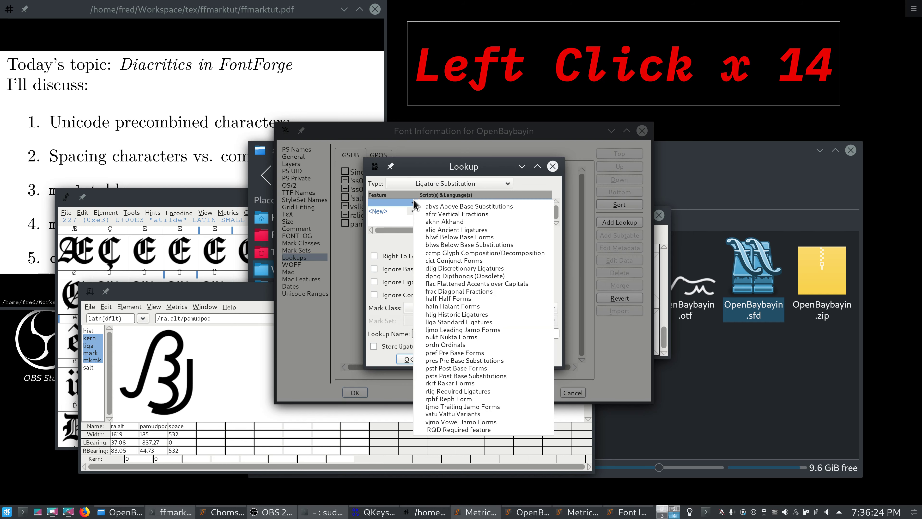
pyautogui.click(444, 252)
pyautogui.click(430, 358)
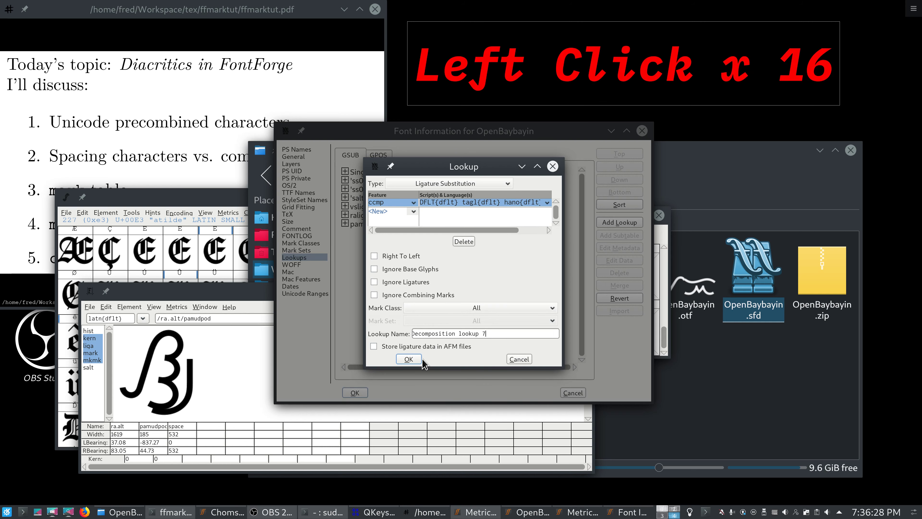
pyautogui.click(409, 359)
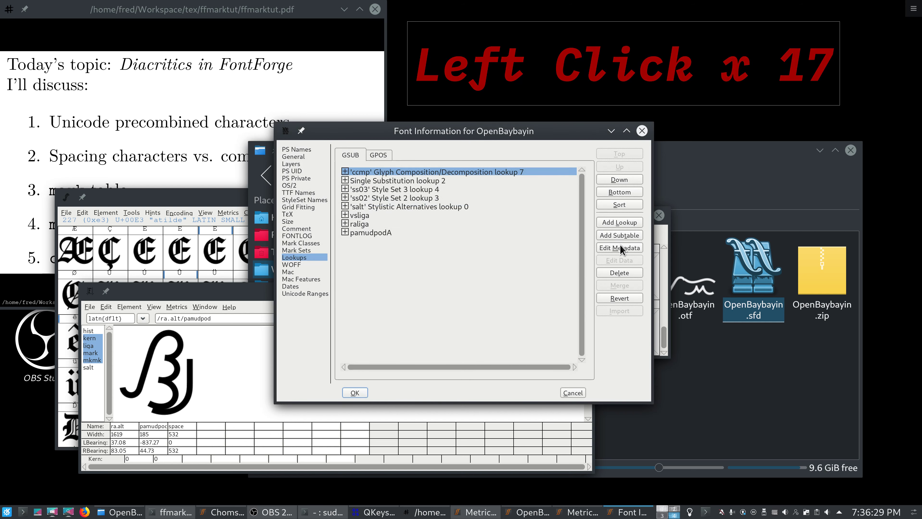
# Step: Add a subtable with its suggested name to the new ccmp lookup, leave its data empty, and accept the font information
pyautogui.click(621, 235)
pyautogui.click(424, 281)
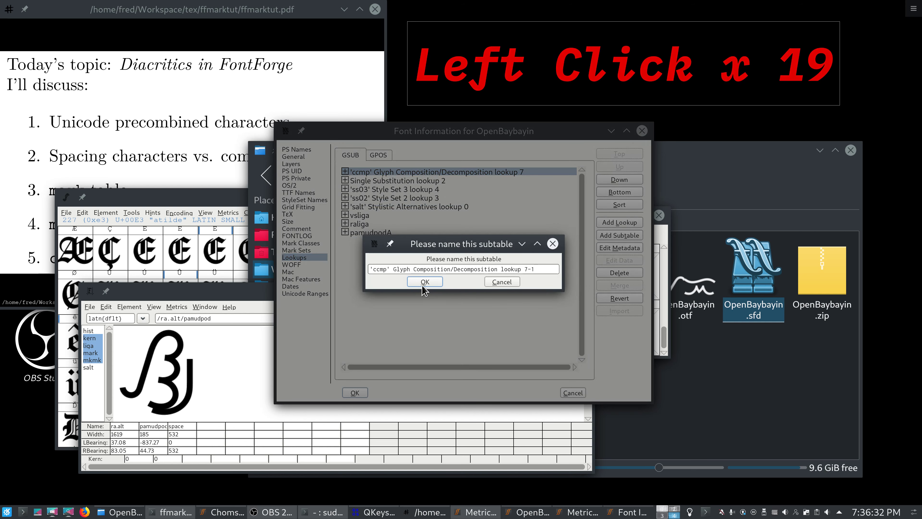
pyautogui.click(425, 282)
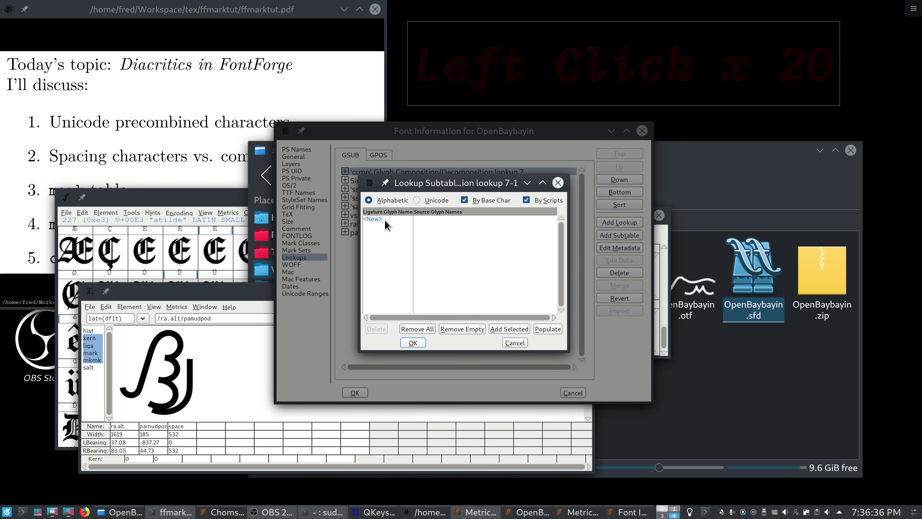
pyautogui.click(500, 343)
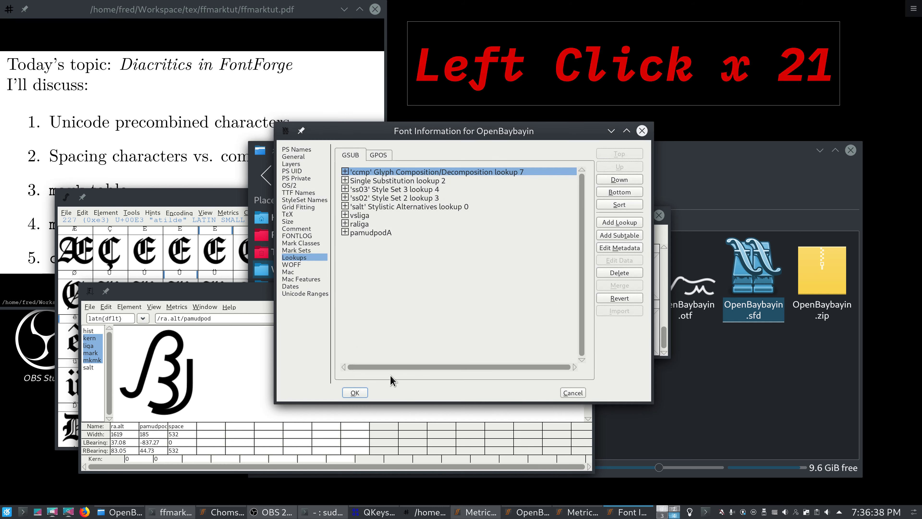
pyautogui.click(357, 392)
# Step: Rename the newly built ra.alt and pamudpod composite glyph to raalt_pamudpod in its glyph information
pyautogui.click(454, 335)
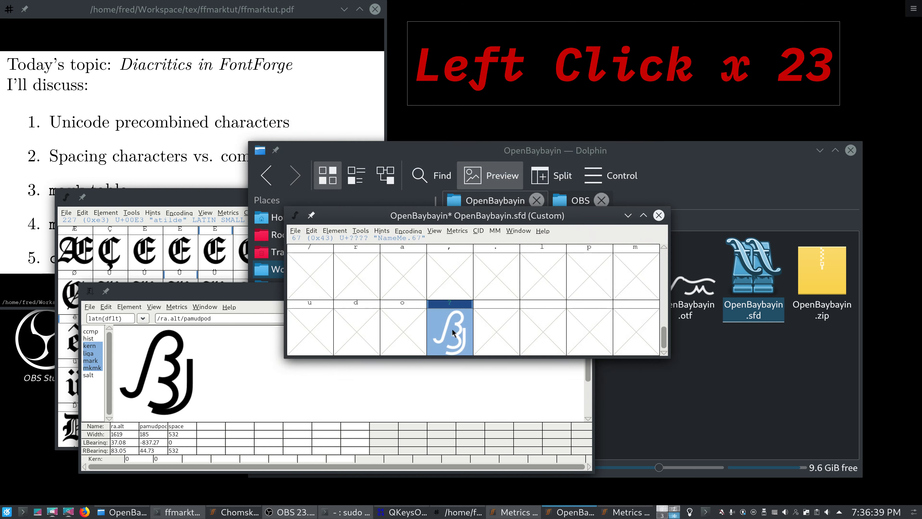
pyautogui.moveTo(339, 230); pyautogui.dragTo(347, 252)
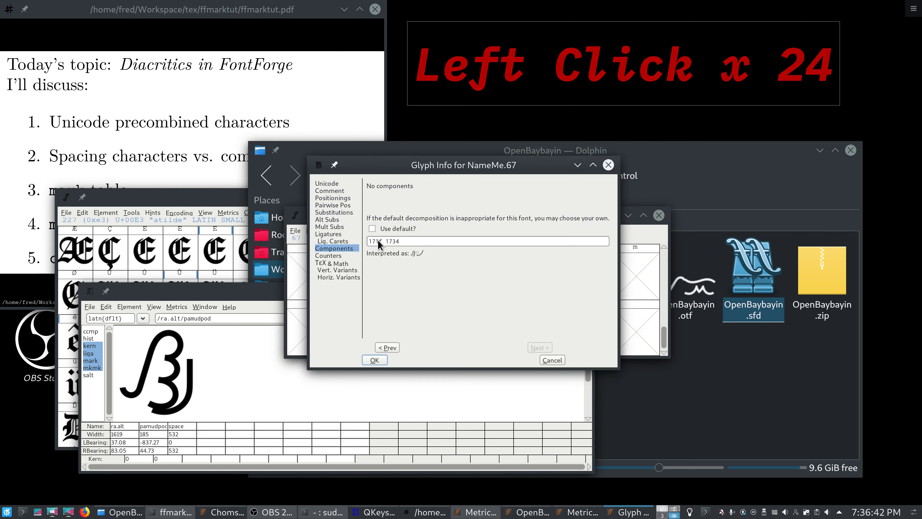
pyautogui.click(329, 184)
pyautogui.moveTo(471, 190); pyautogui.dragTo(412, 187)
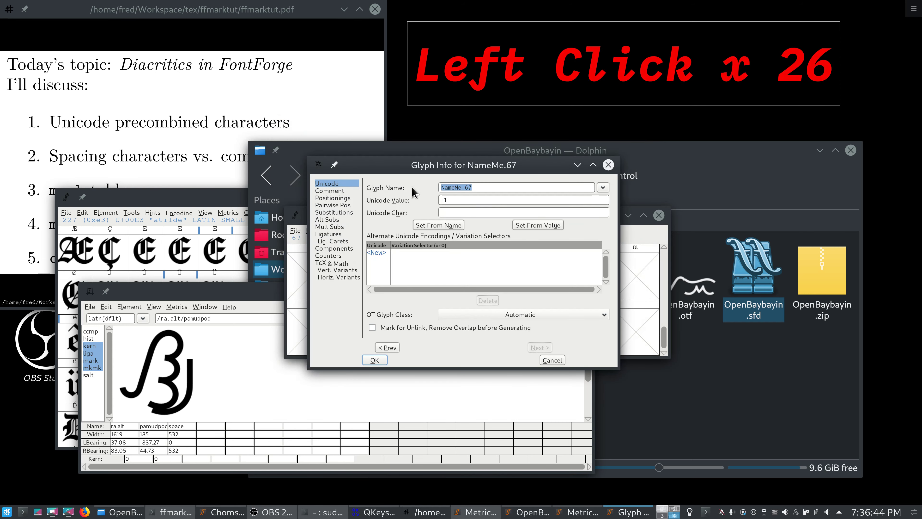
pyautogui.write('raalt_')
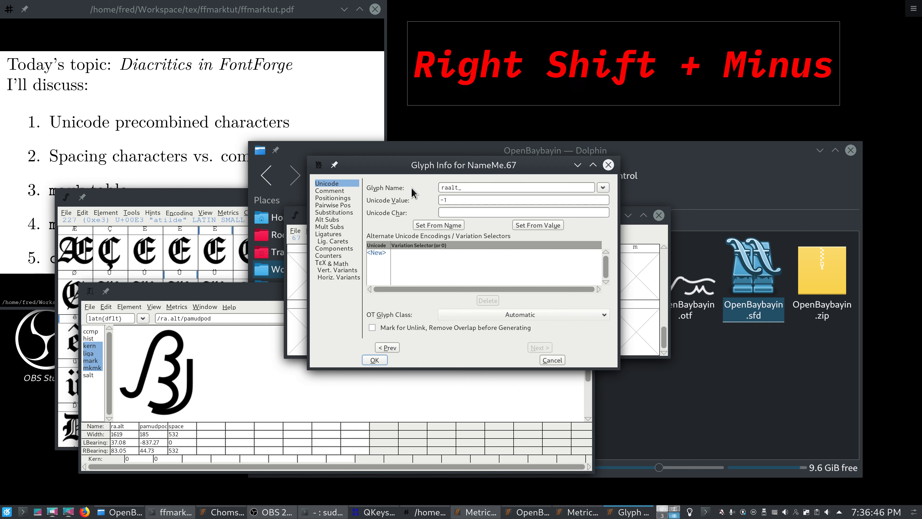
pyautogui.write('pamudpod')
pyautogui.press('Return')
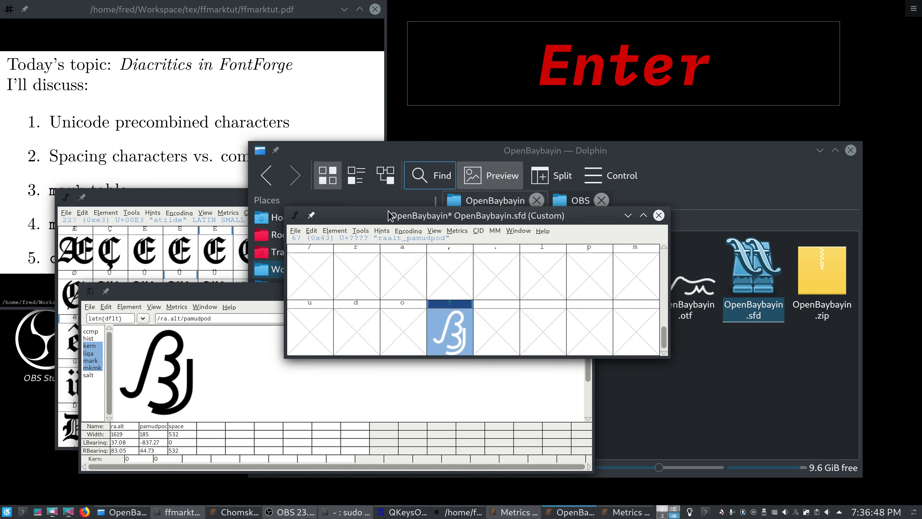
# Step: Define raalt_pamudpod in the ccmp subtable as the ligature of the source glyphs ra.alt and pamudpod, and accept the font information
pyautogui.click(339, 232)
pyautogui.click(346, 245)
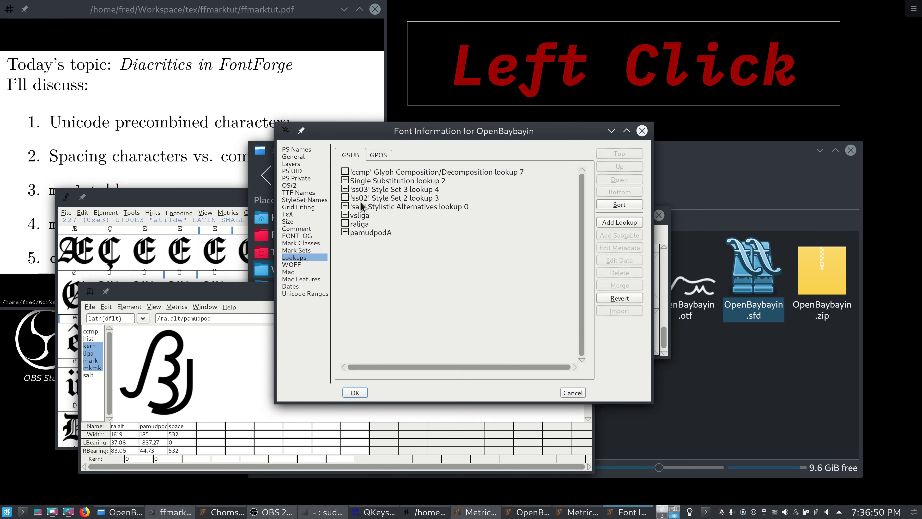
pyautogui.click(382, 145)
pyautogui.click(344, 172)
pyautogui.doubleClick(374, 180)
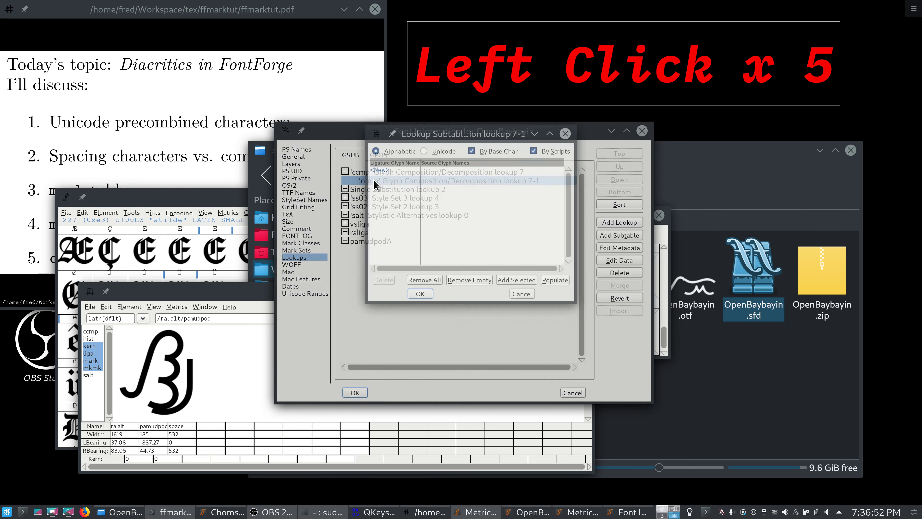
pyautogui.click(394, 170)
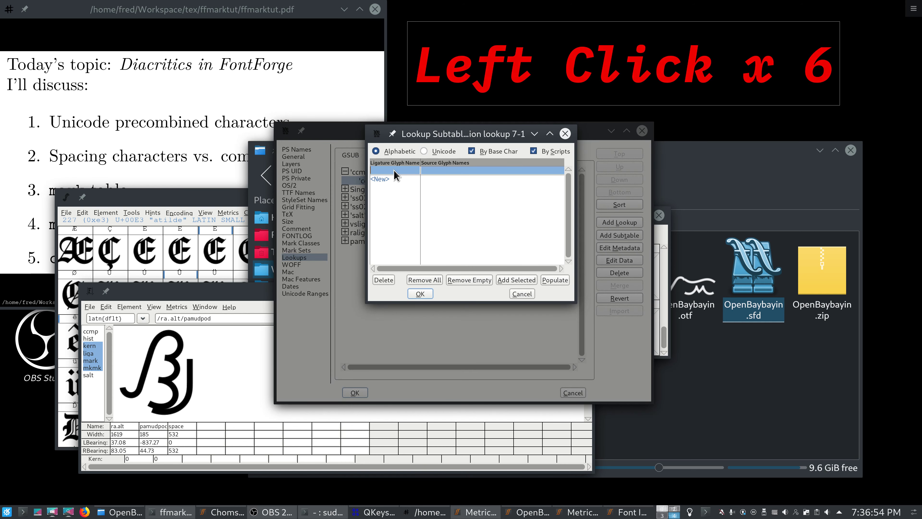
pyautogui.write('aa')
pyautogui.click(441, 172)
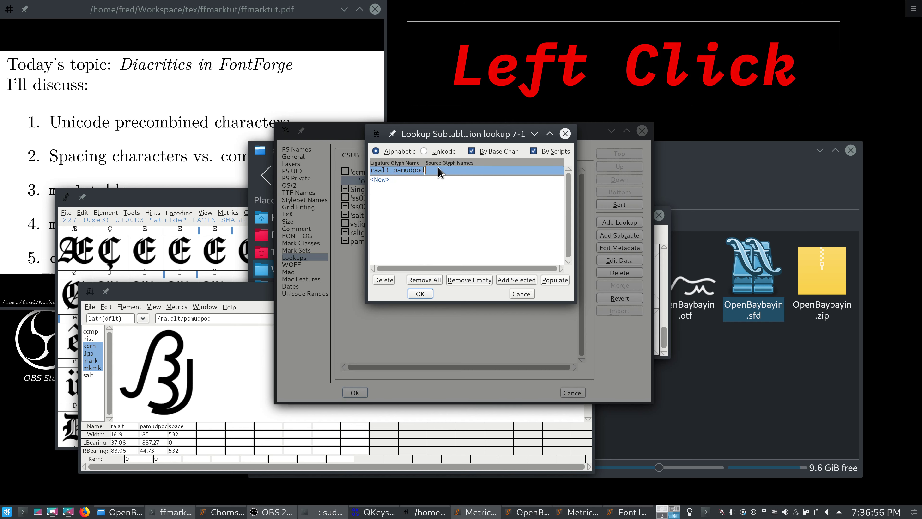
pyautogui.write('ra.alt(β')
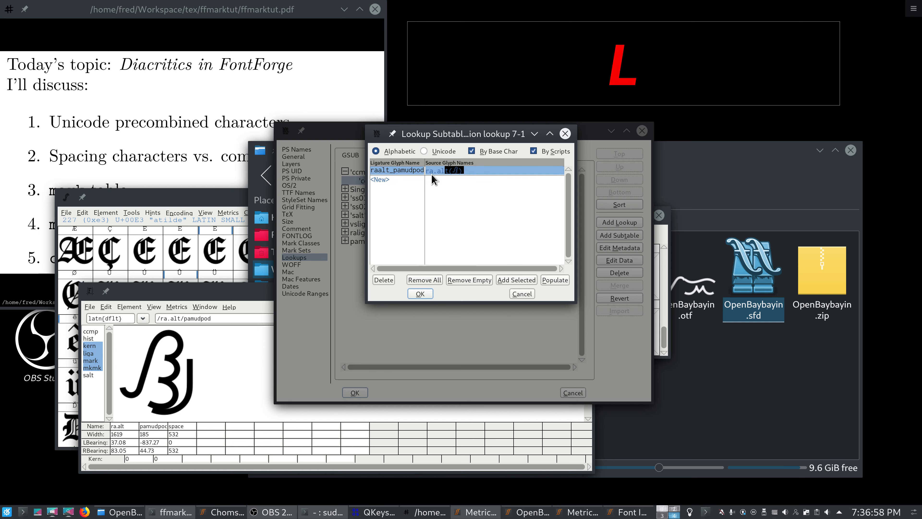
pyautogui.press('Right')
pyautogui.write('pam')
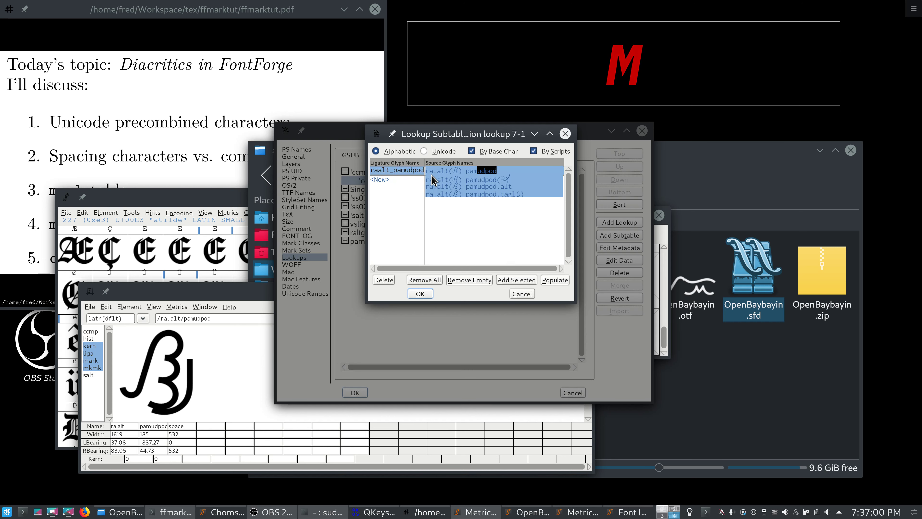
pyautogui.click(421, 293)
pyautogui.click(357, 393)
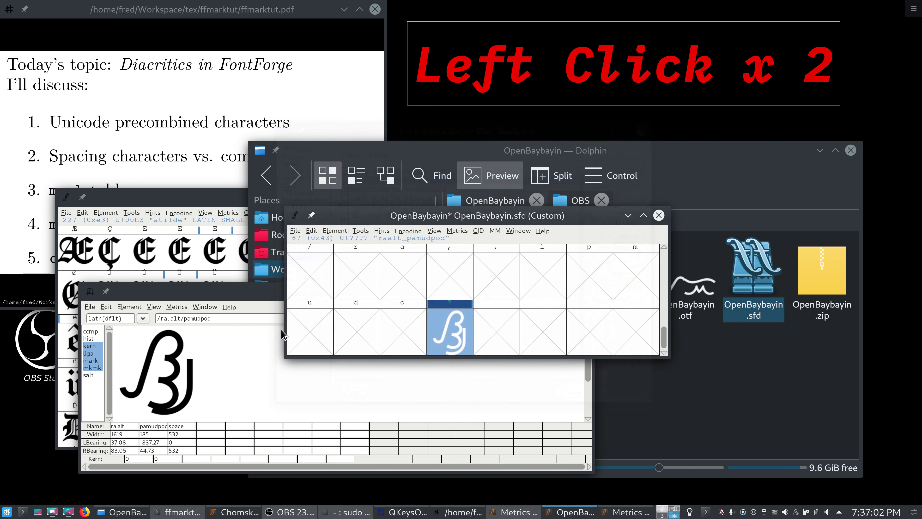
# Step: Enable the ccmp feature alongside the already active ones for the /ra.alt/pamudpod preview in the OpenBaybayin metrics window
pyautogui.click(227, 328)
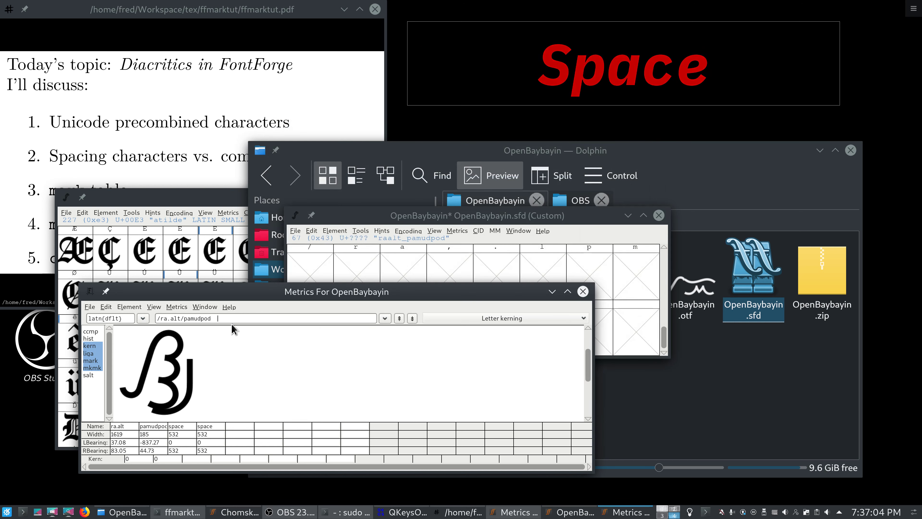
pyautogui.keyDown('shift'); pyautogui.click(90, 331); pyautogui.keyUp('shift')
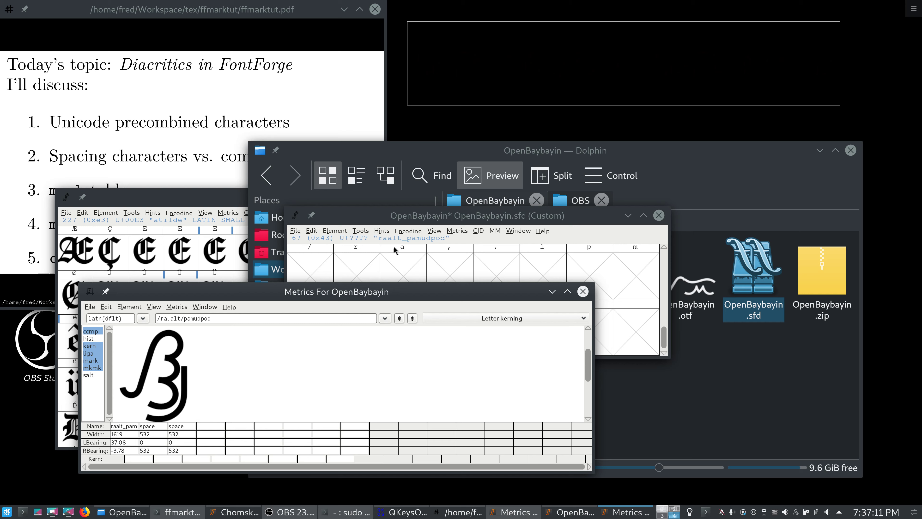
# Step: Examine the base letters, marks and precomposed accented glyphs in the OpenBaybayin font's glyph overview
pyautogui.click(397, 254)
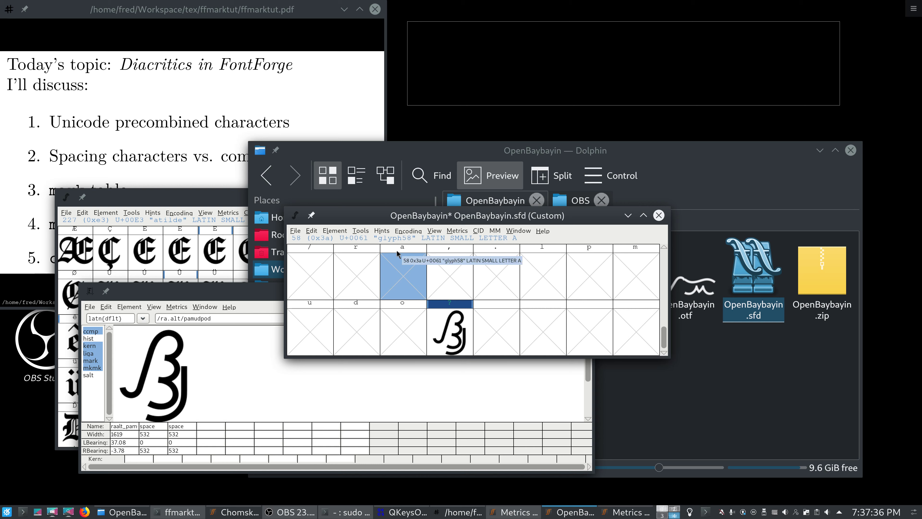
pyautogui.scroll(-6, 397, 253)
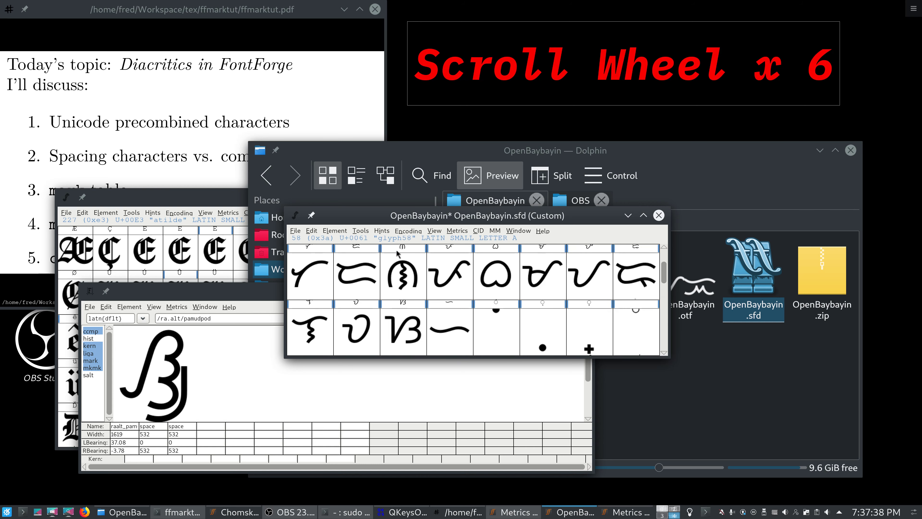
pyautogui.scroll(3, 510, 292)
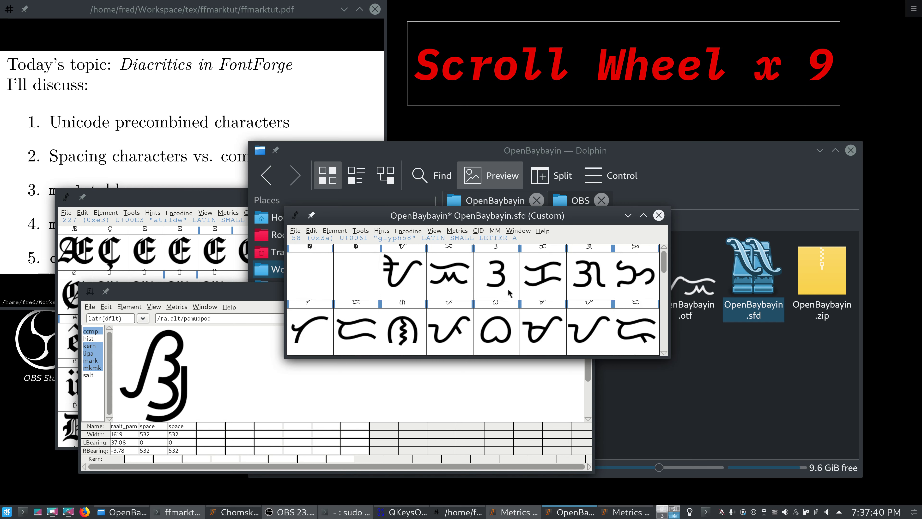
pyautogui.scroll(-19, 510, 293)
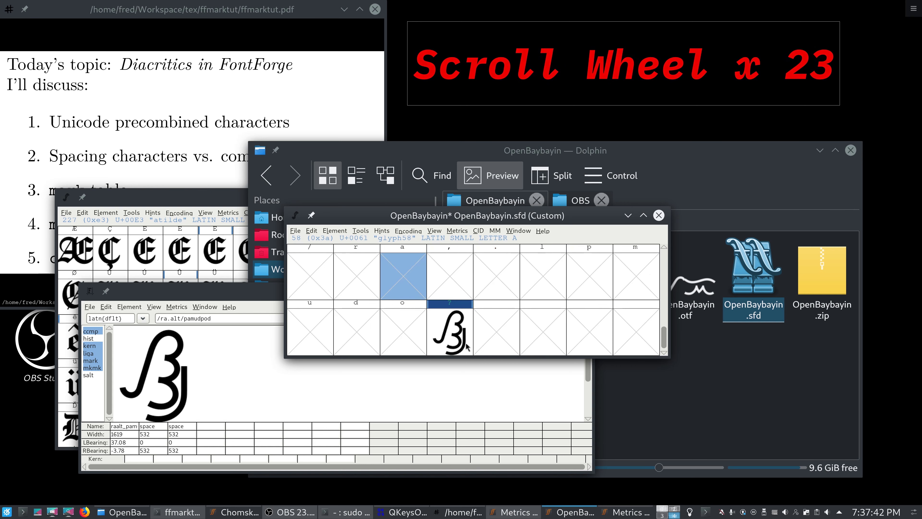
pyautogui.scroll(2, 467, 347)
pyautogui.scroll(-1, 467, 347)
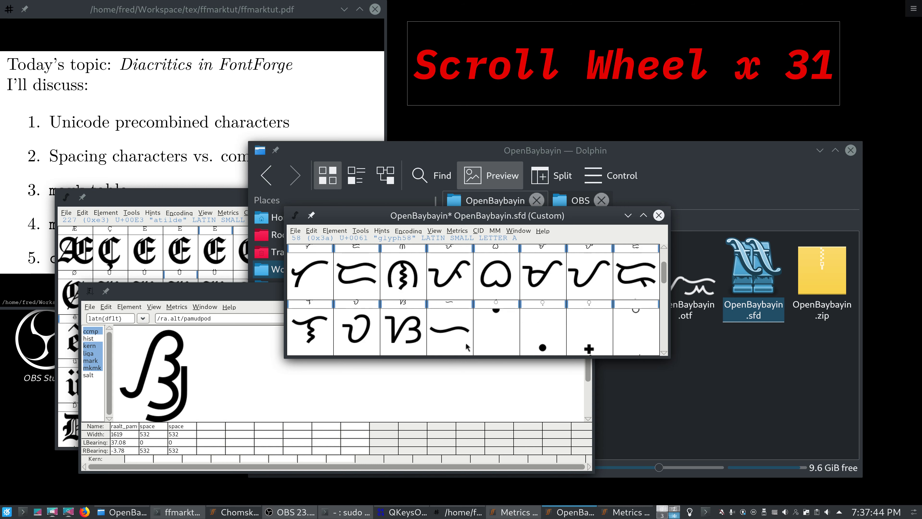
pyautogui.scroll(1, 467, 346)
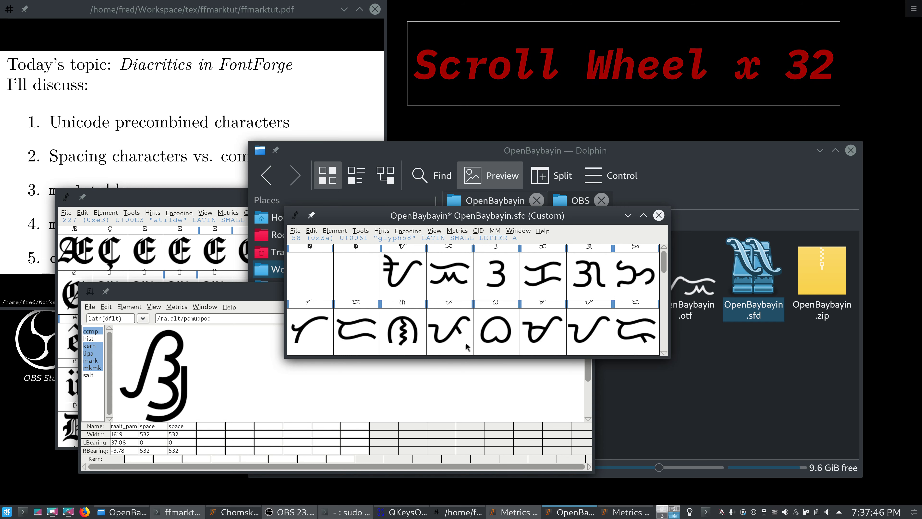
pyautogui.scroll(-12, 467, 347)
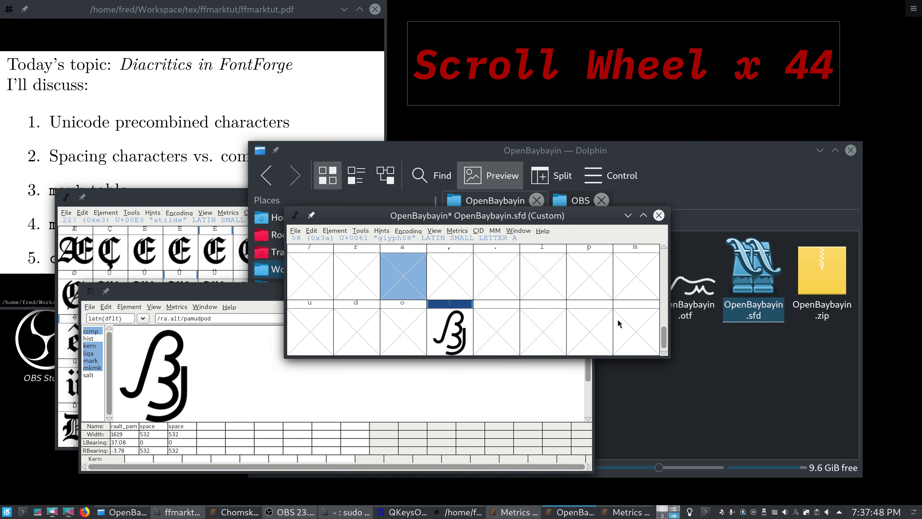
pyautogui.scroll(2, 617, 323)
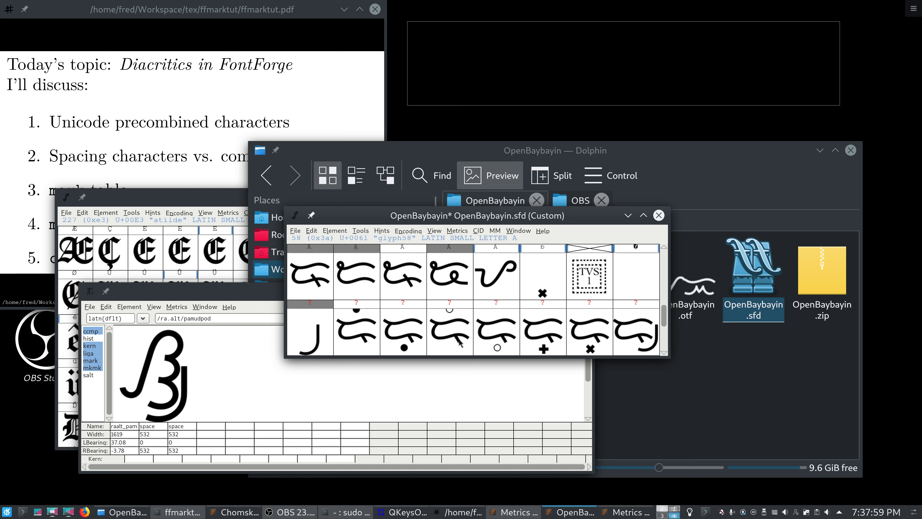
pyautogui.scroll(3, 459, 343)
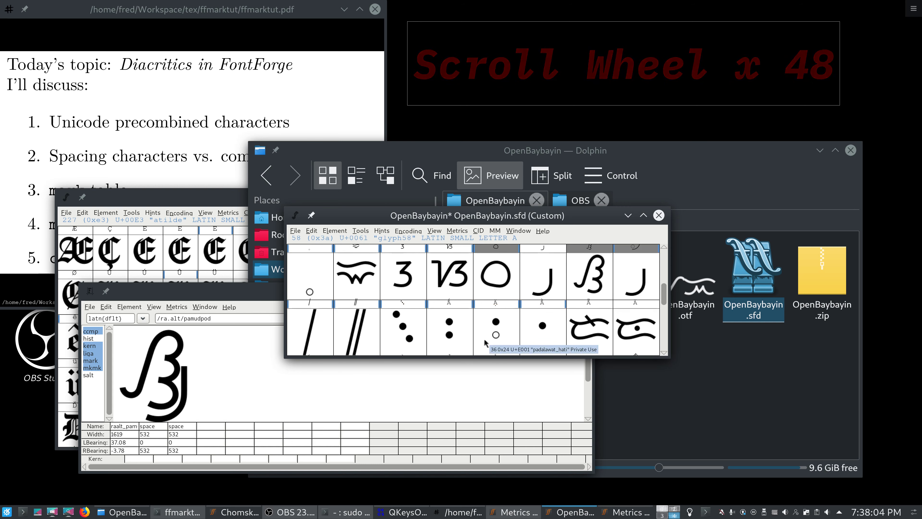
# Step: Compare the standalone Baybayin letters and combining marks with the prebuilt ra-plus-mark glyphs near the end of the OpenBaybayin font
pyautogui.scroll(-1, 485, 343)
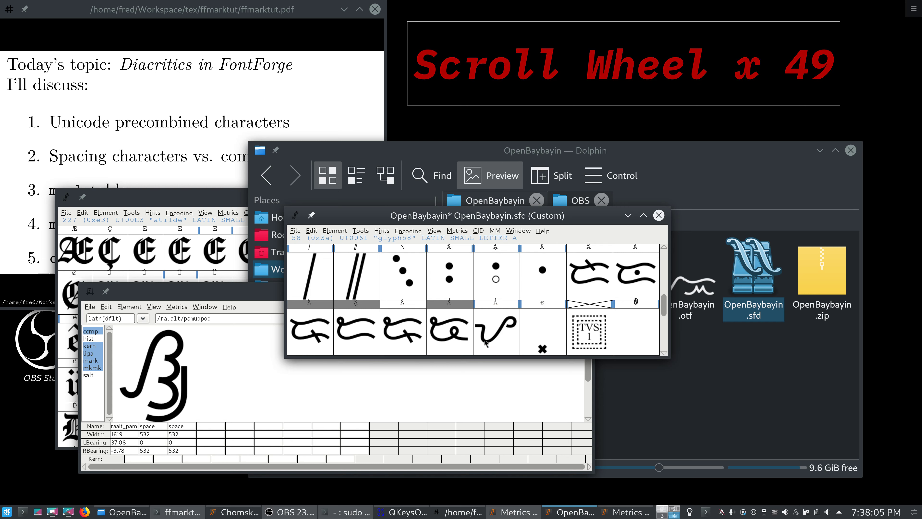
pyautogui.scroll(-2, 485, 343)
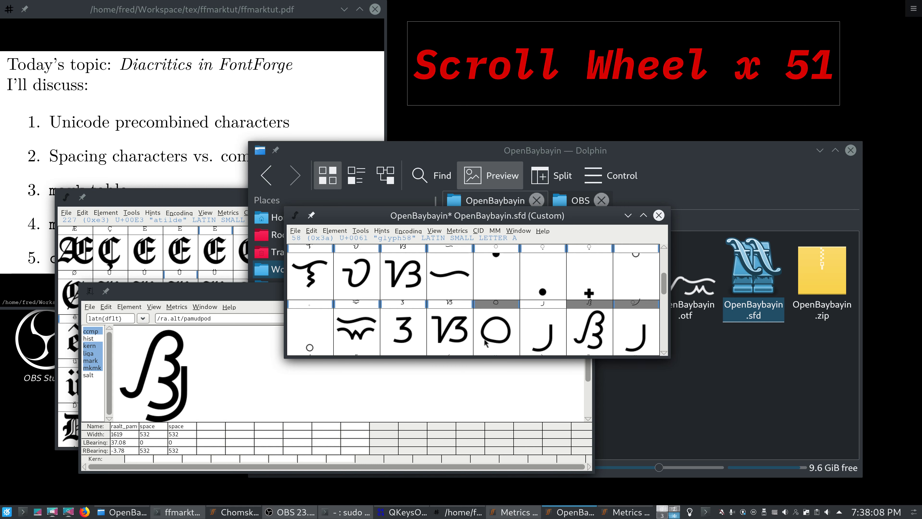
pyautogui.scroll(1, 485, 343)
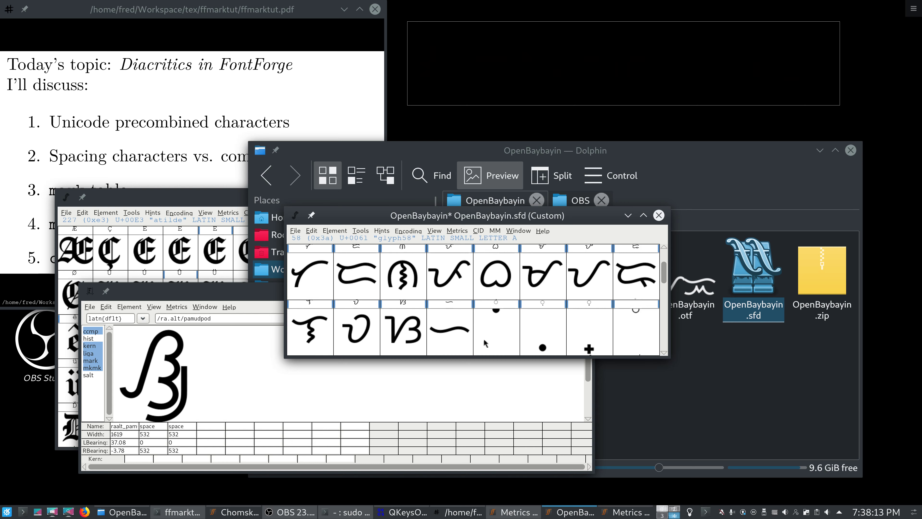
pyautogui.scroll(-4, 484, 340)
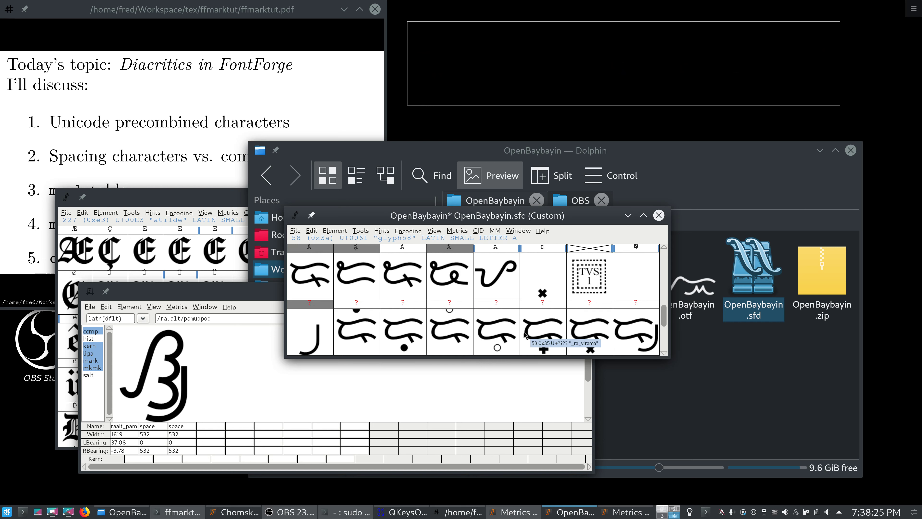
# Step: Bring the diacritics topic list PDF to the front for review, and switch to the OBS window
pyautogui.click(201, 151)
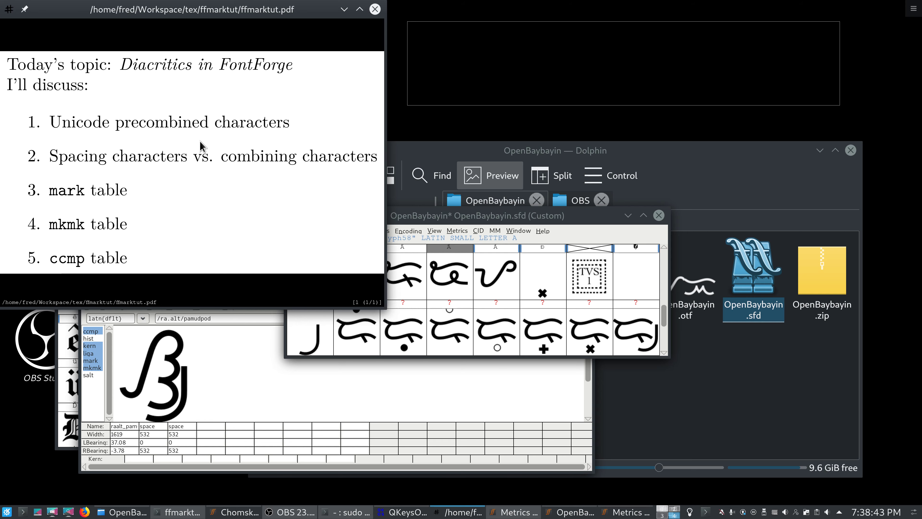
pyautogui.click(290, 512)
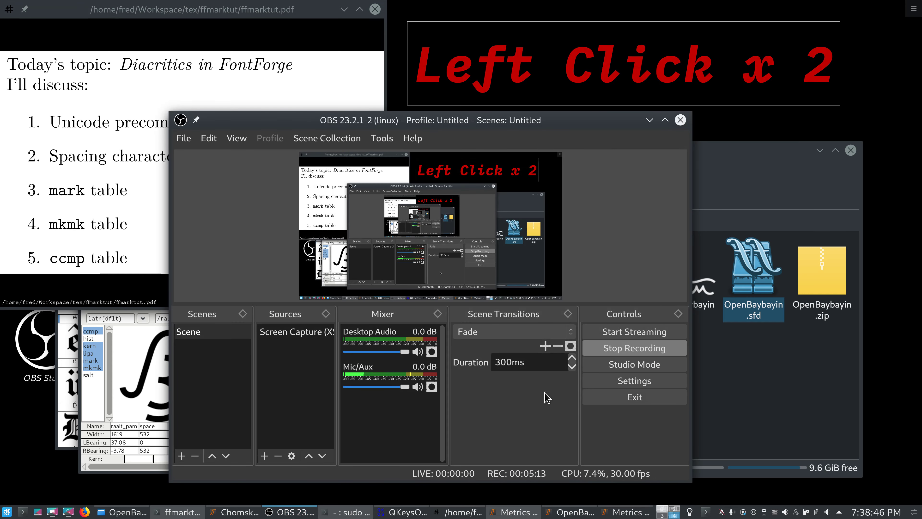